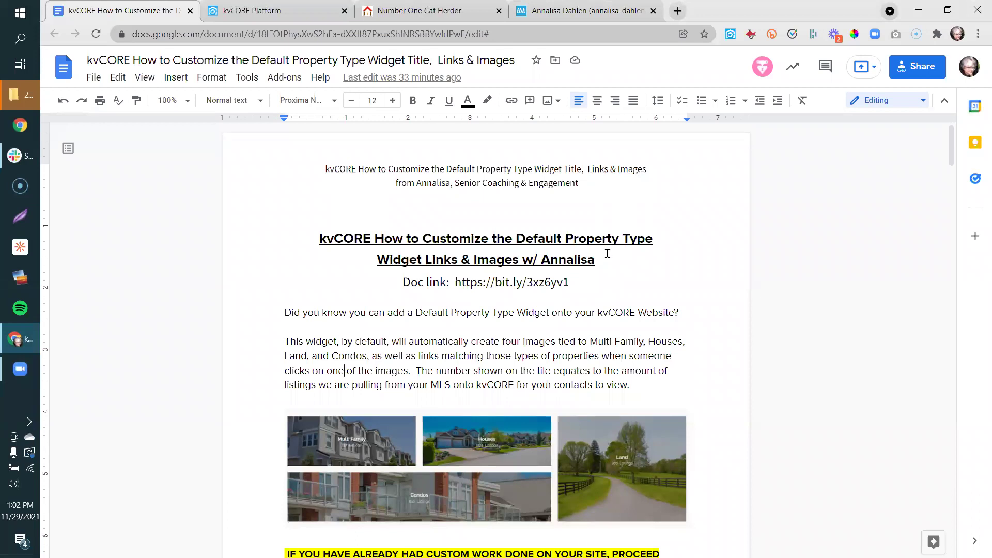
# - Review the guide's title, widget introduction, custom-work warning and list of required tools
pyautogui.moveTo(597, 260); pyautogui.dragTo(317, 238)
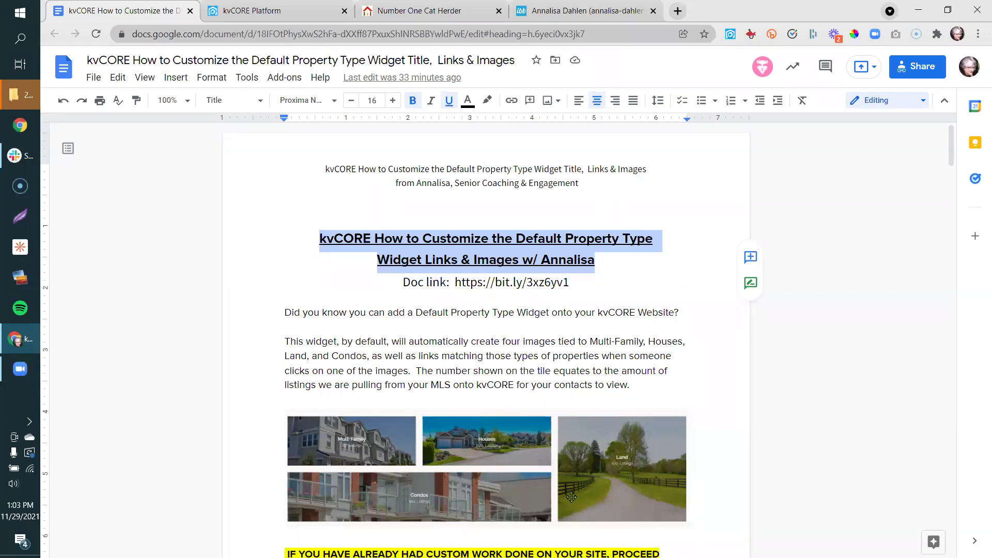
pyautogui.click(521, 356)
pyautogui.press('Down')
pyautogui.press('Down')
pyautogui.press('Down')
pyautogui.press('Down')
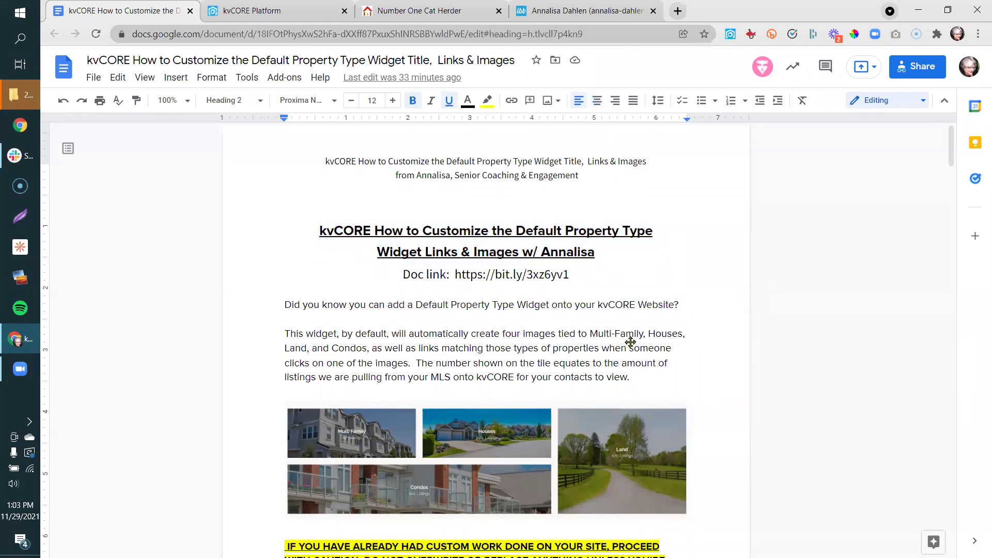
pyautogui.moveTo(642, 507); pyautogui.dragTo(276, 475)
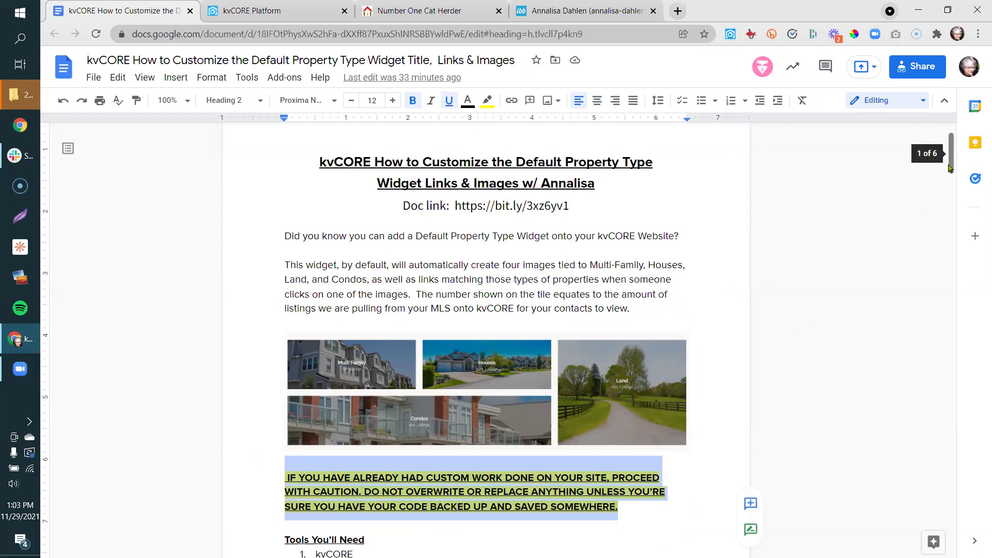
pyautogui.scroll(-3, 950, 168)
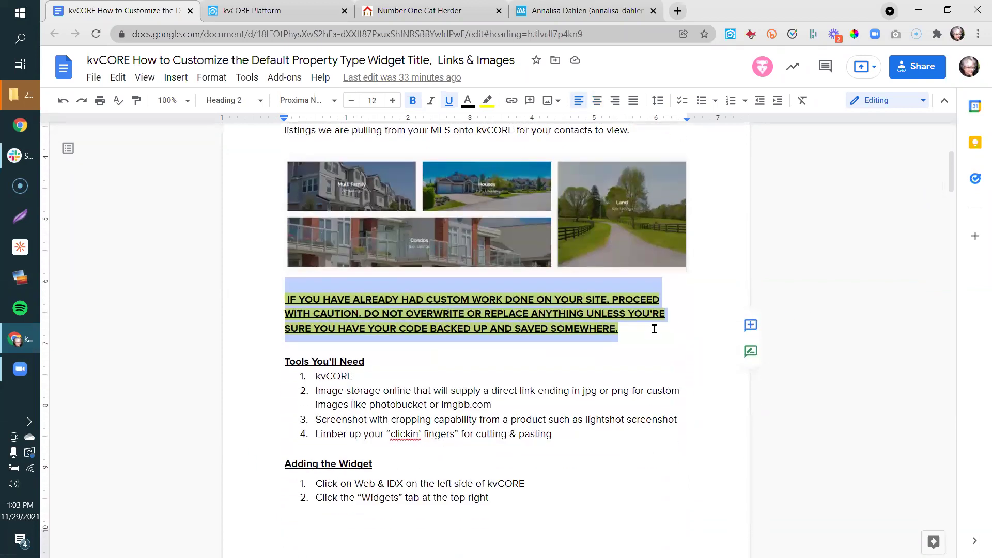
pyautogui.hotkey('ctrl', '+')
pyautogui.hotkey('ctrl', '+')
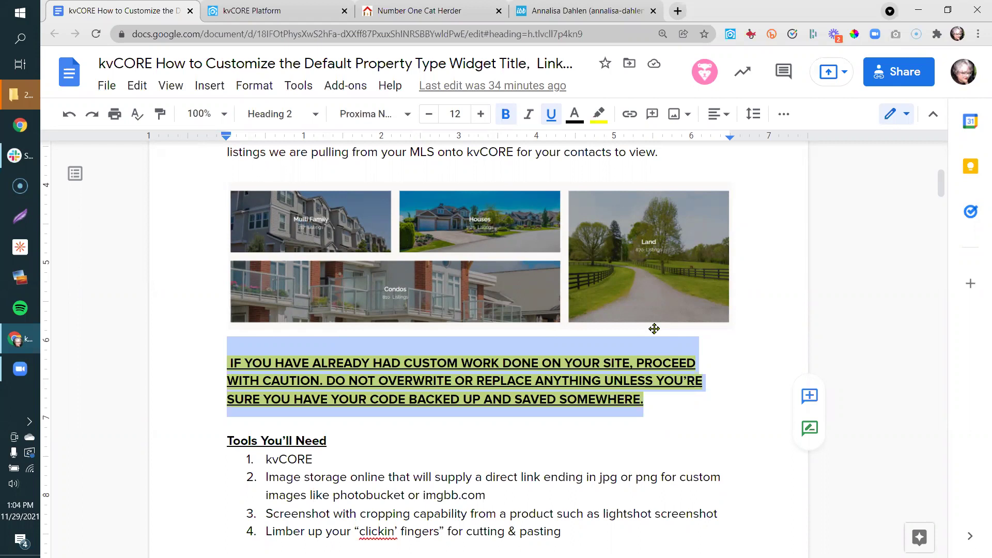
# - Switch to the live agent website and examine the default property type tiles on its home page
pyautogui.click(416, 11)
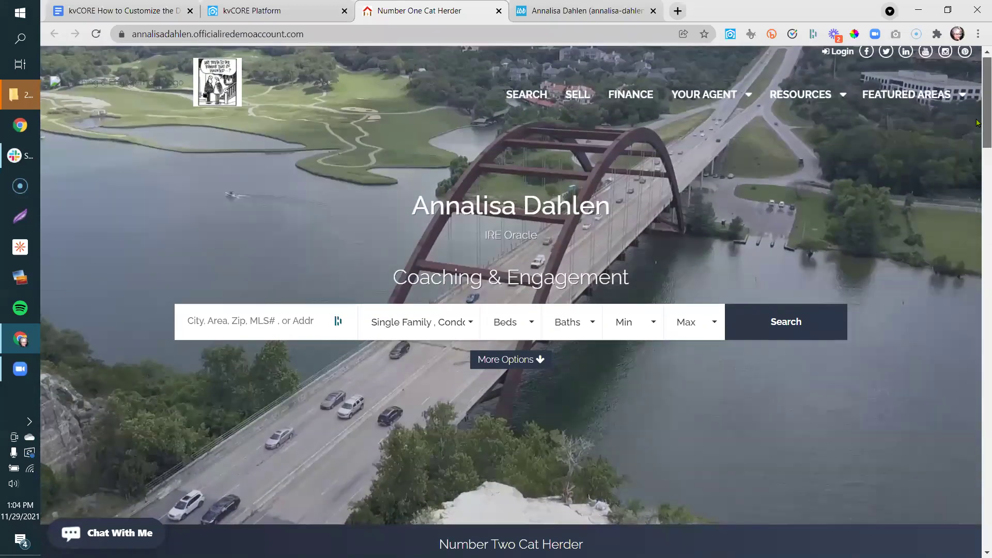
pyautogui.scroll(-2, 978, 151)
pyautogui.scroll(-6, 978, 151)
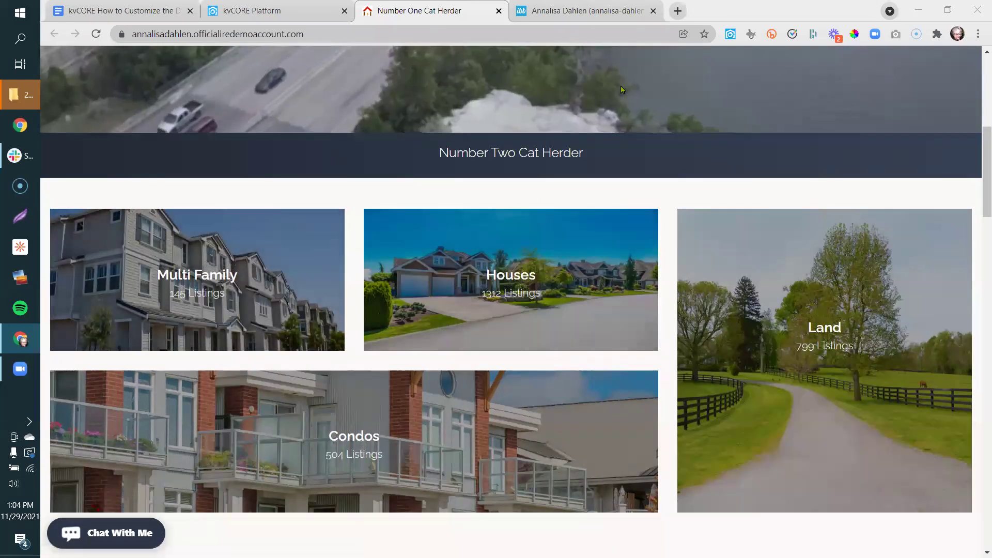
pyautogui.click(329, 32)
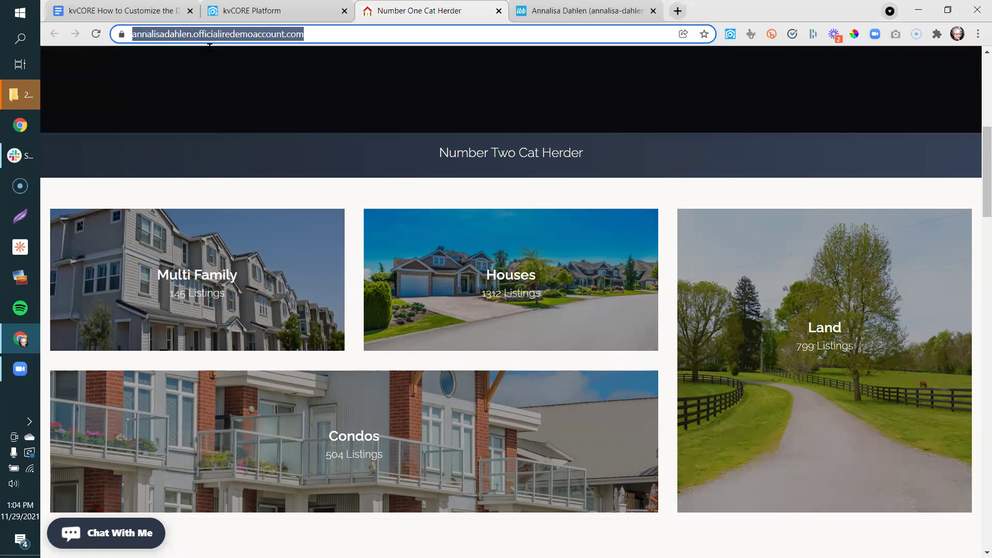
pyautogui.rightClick(344, 180)
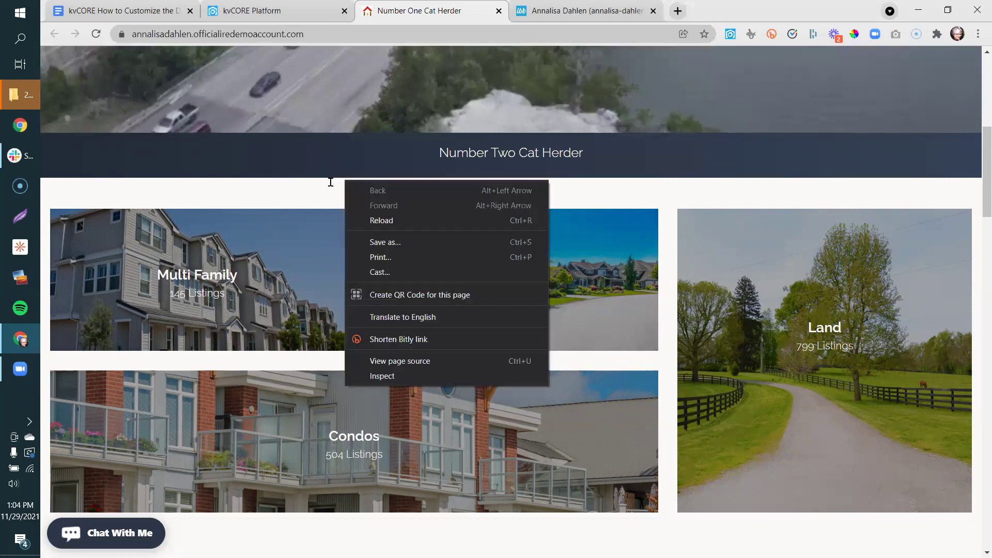
pyautogui.click(283, 188)
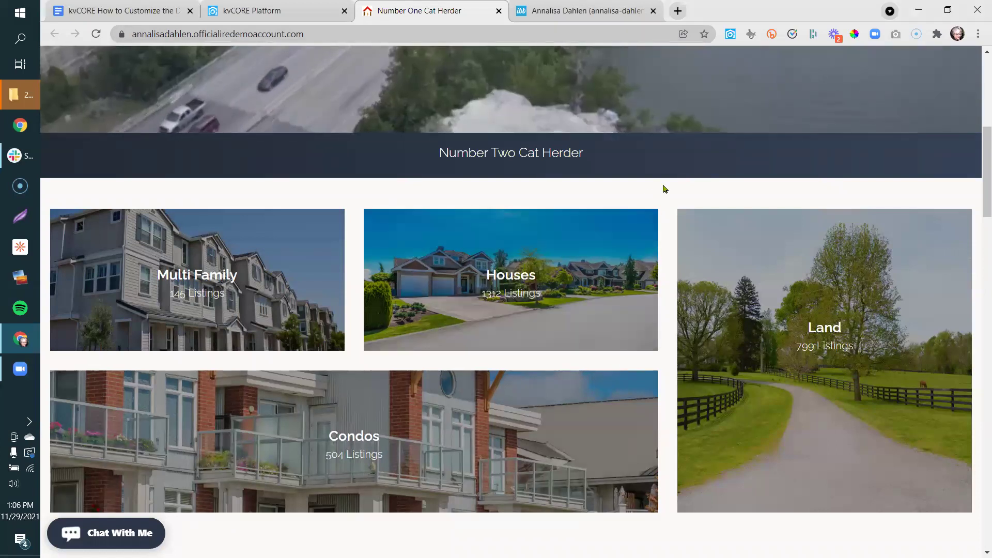
pyautogui.scroll(-2, 664, 189)
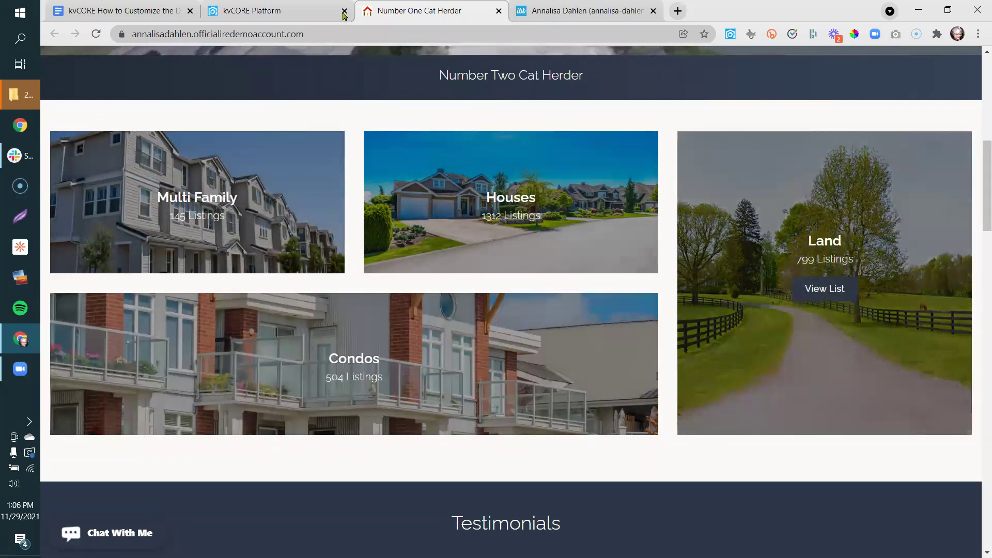
# - Switch to the kvCORE platform and open the Website Manager
pyautogui.click(296, 7)
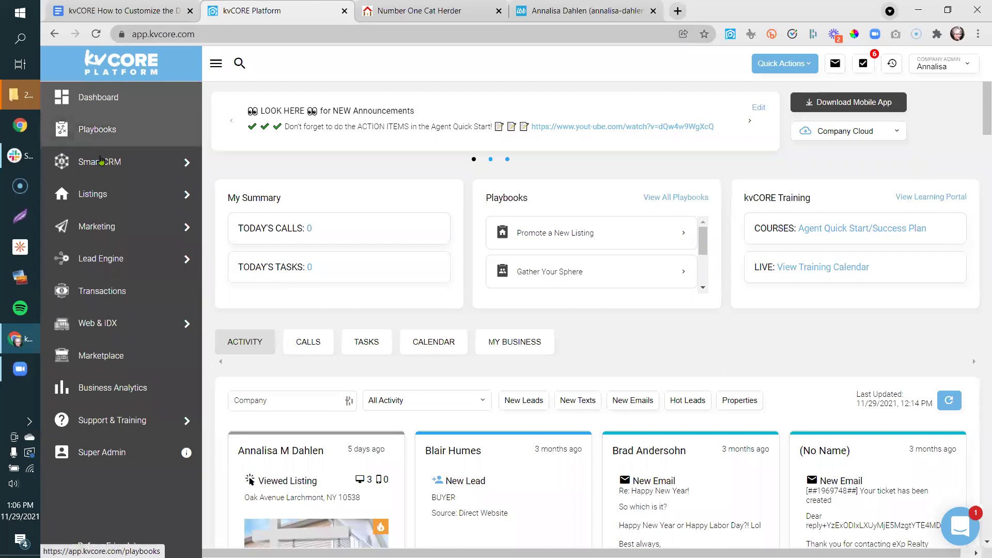
pyautogui.moveTo(104, 317)
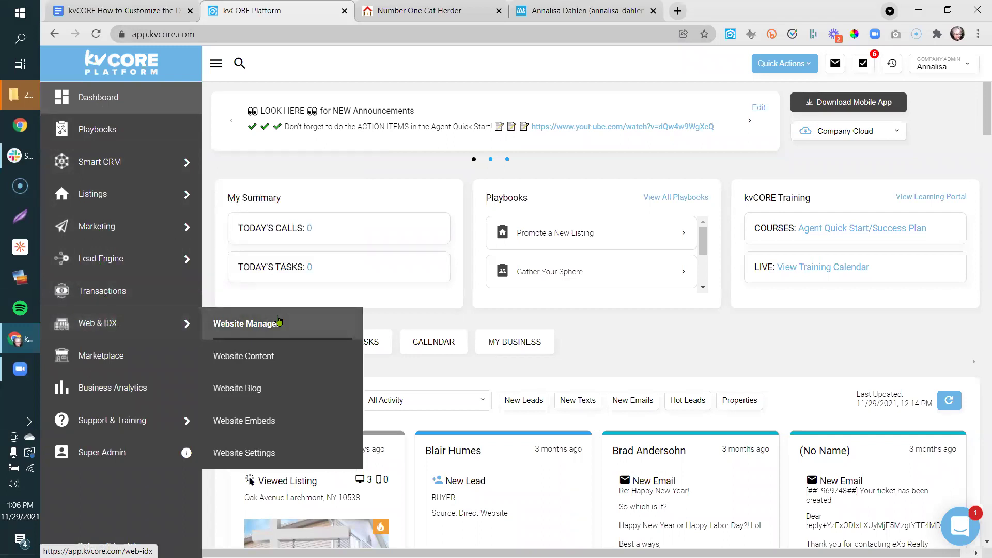
pyautogui.click(270, 323)
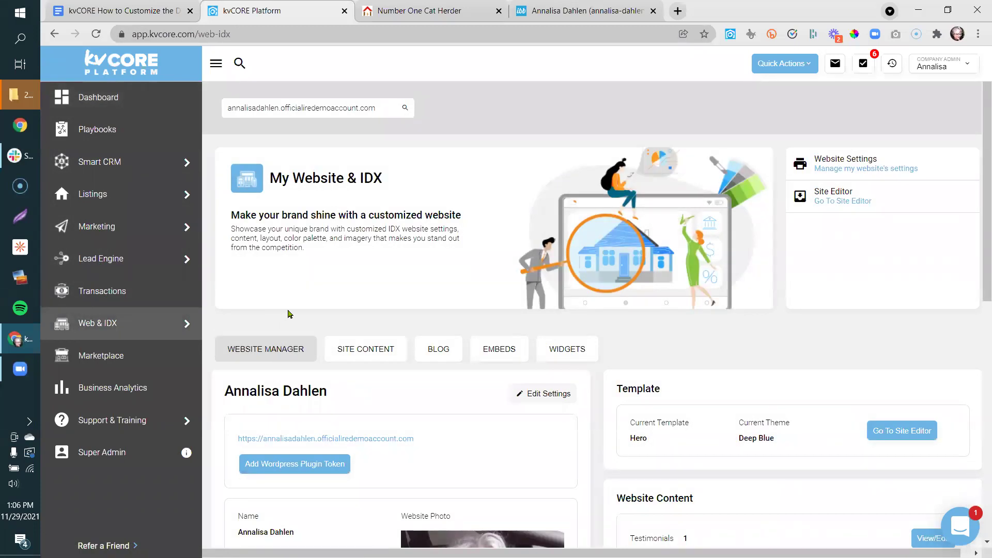
pyautogui.hotkey('ctrl', 'Tab')
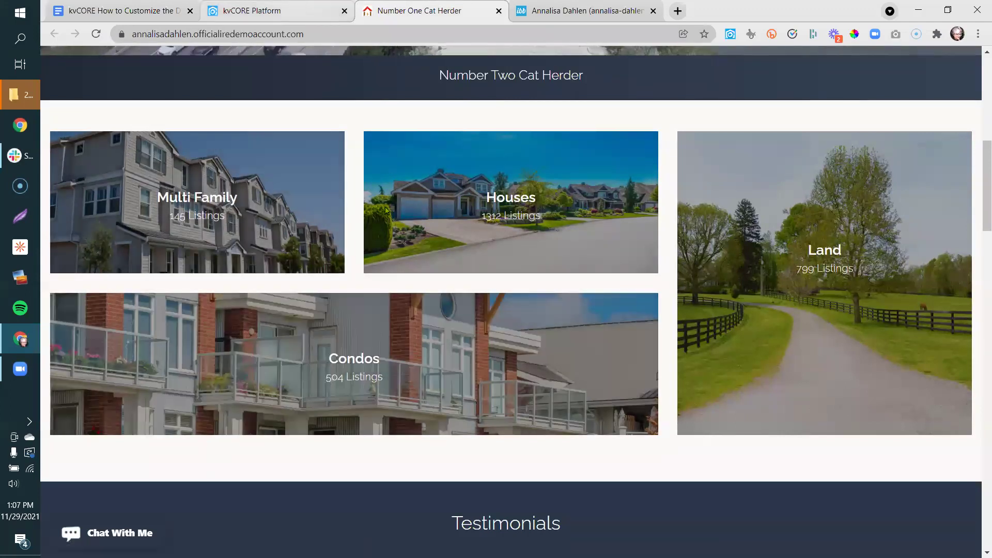
pyautogui.click(297, 6)
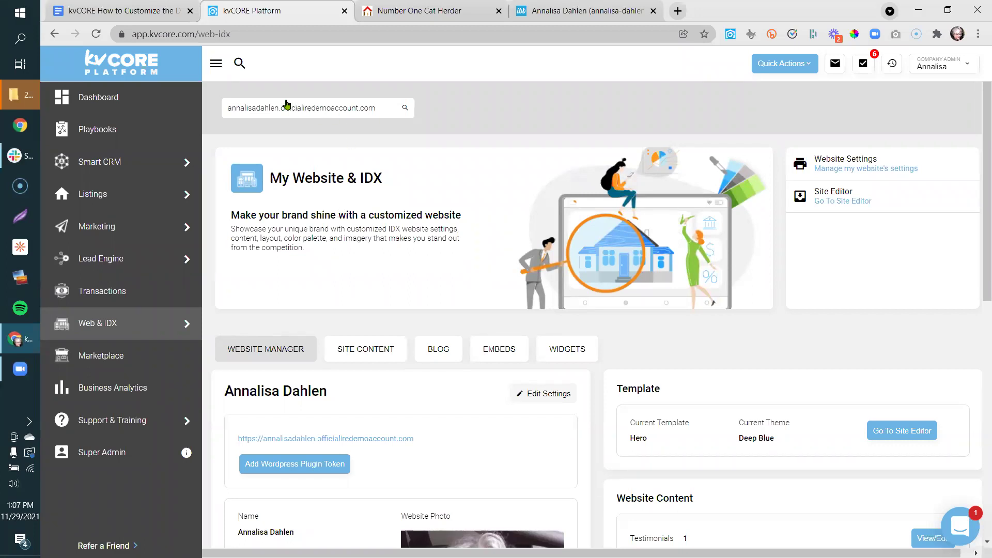
# - Browse the list of company websites available to manage, keeping the agent's own site selected
pyautogui.click(360, 107)
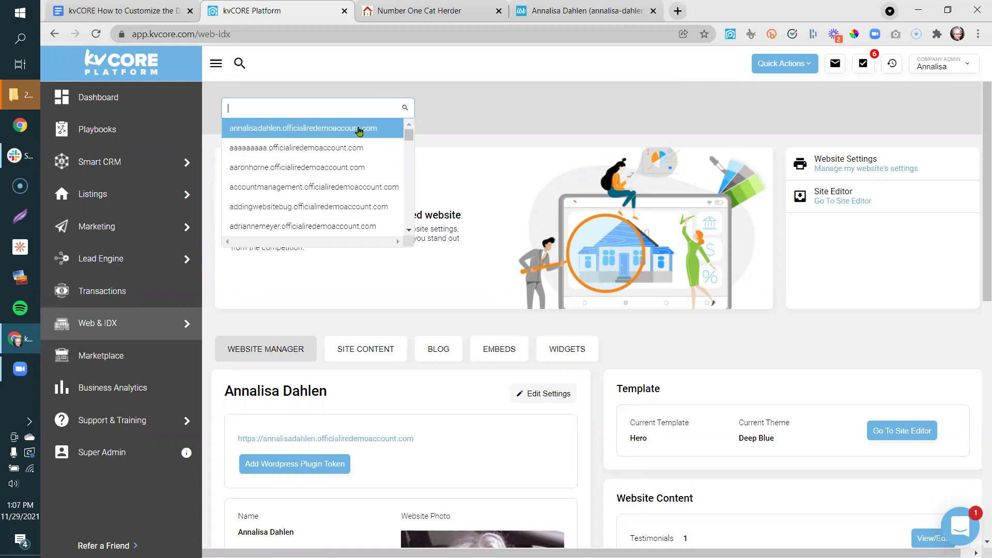
pyautogui.click(321, 128)
pyautogui.click(334, 117)
pyautogui.scroll(-1, 408, 148)
pyautogui.moveTo(409, 149); pyautogui.dragTo(405, 216)
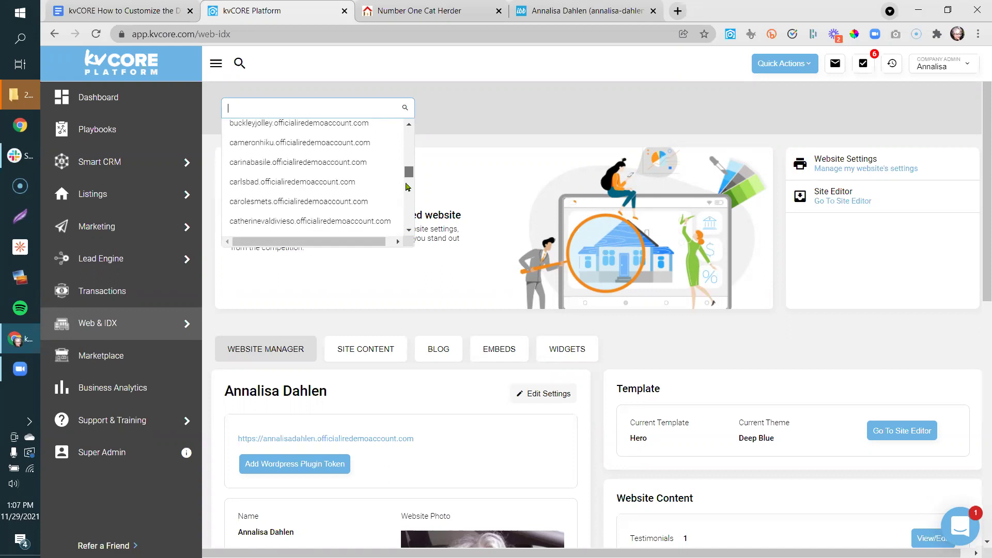
pyautogui.click(519, 120)
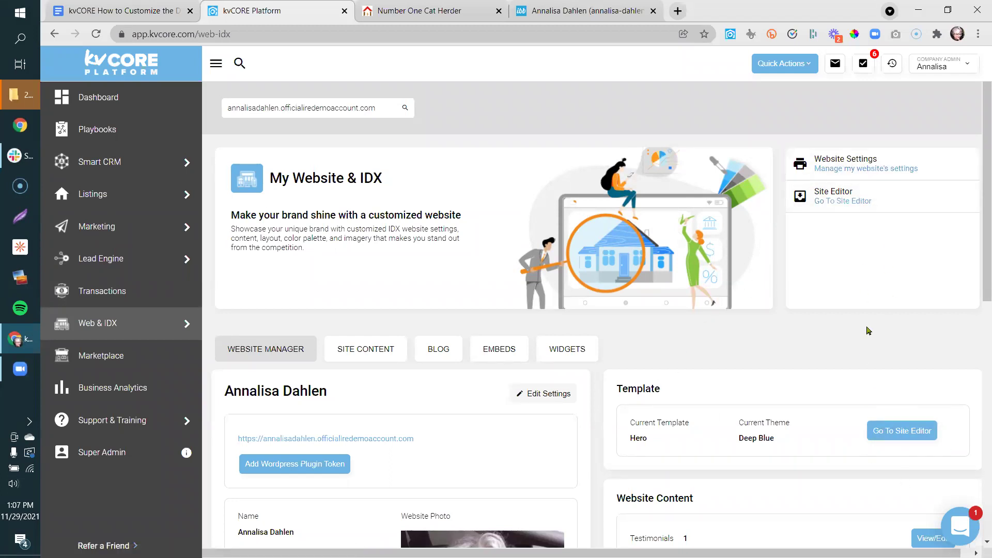
# - Open the agent website in the Site Editor and locate the editable property type tiles on the home page
pyautogui.click(882, 439)
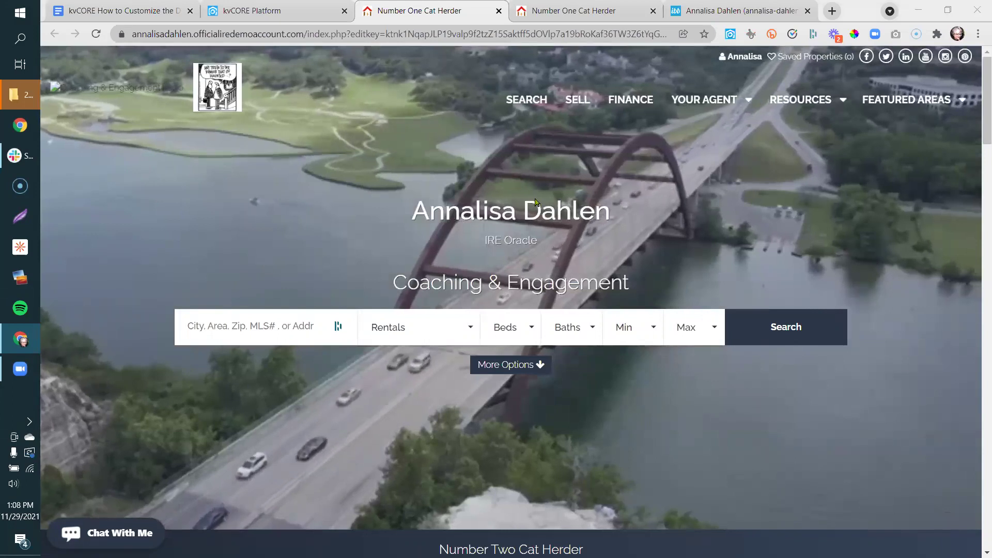
pyautogui.moveTo(704, 100)
pyautogui.moveTo(654, 156)
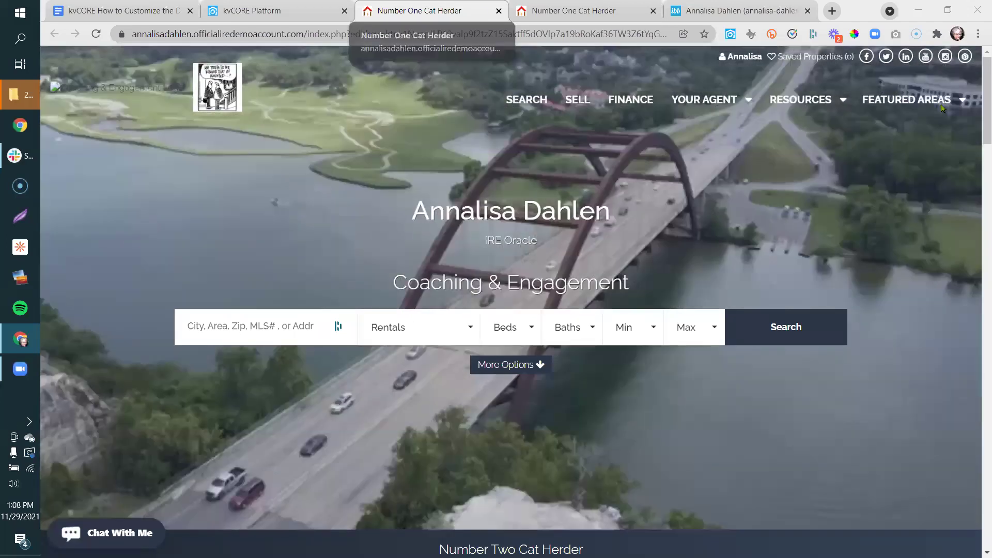
pyautogui.moveTo(978, 129)
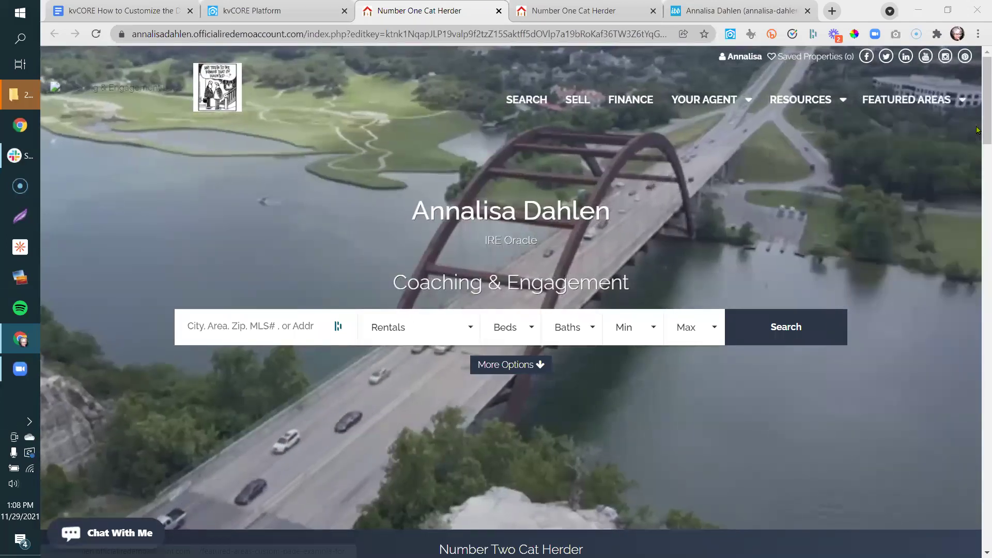
pyautogui.scroll(-1, 977, 162)
pyautogui.scroll(-7, 977, 171)
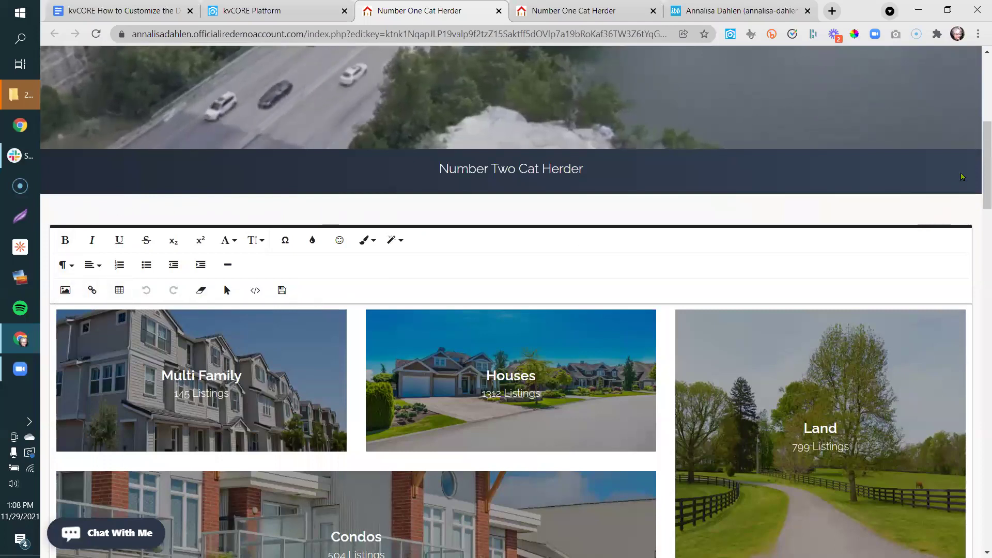
pyautogui.scroll(-1, 978, 187)
pyautogui.scroll(-1, 978, 186)
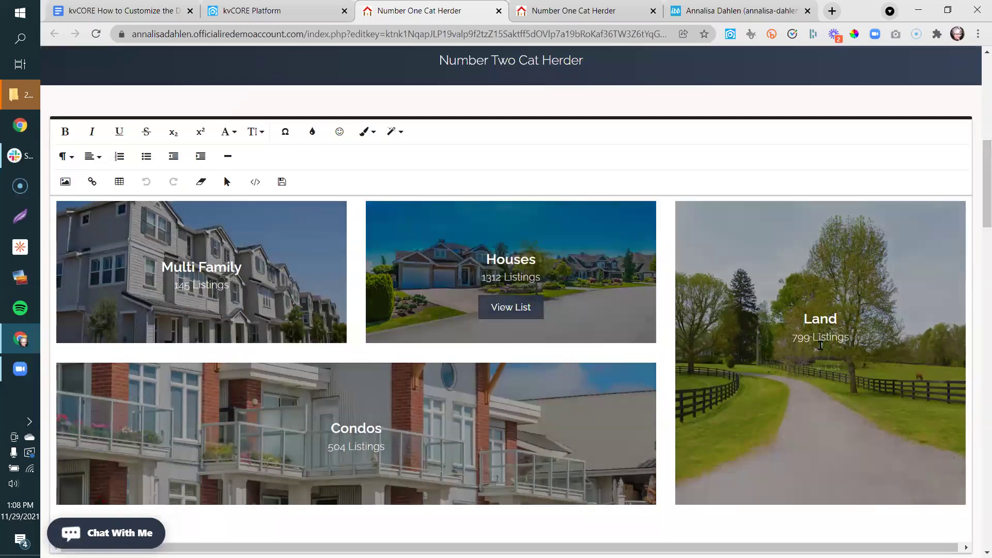
pyautogui.moveTo(821, 345)
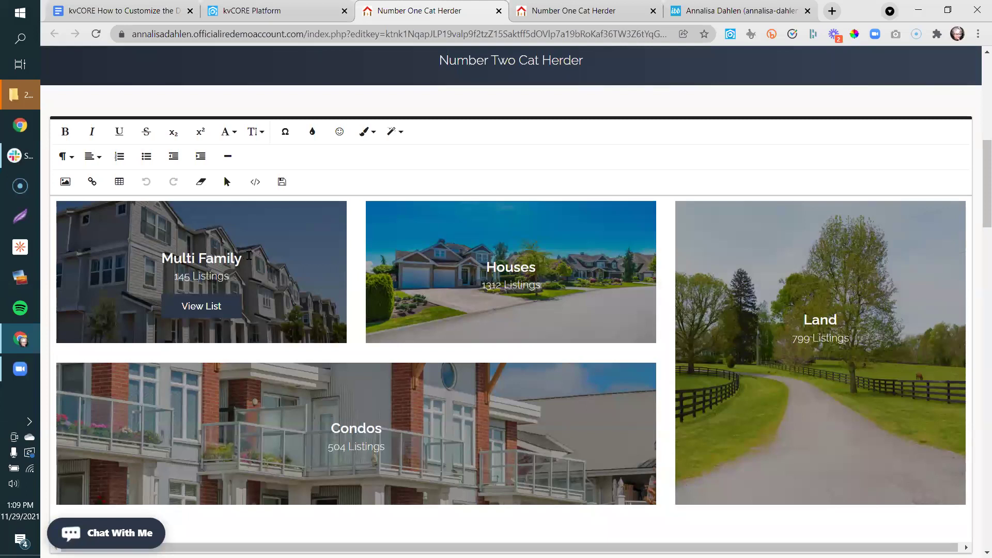
# - Replace the Multi Family tile's title with "New Construction Properties", removing all of the original text
pyautogui.click(249, 256)
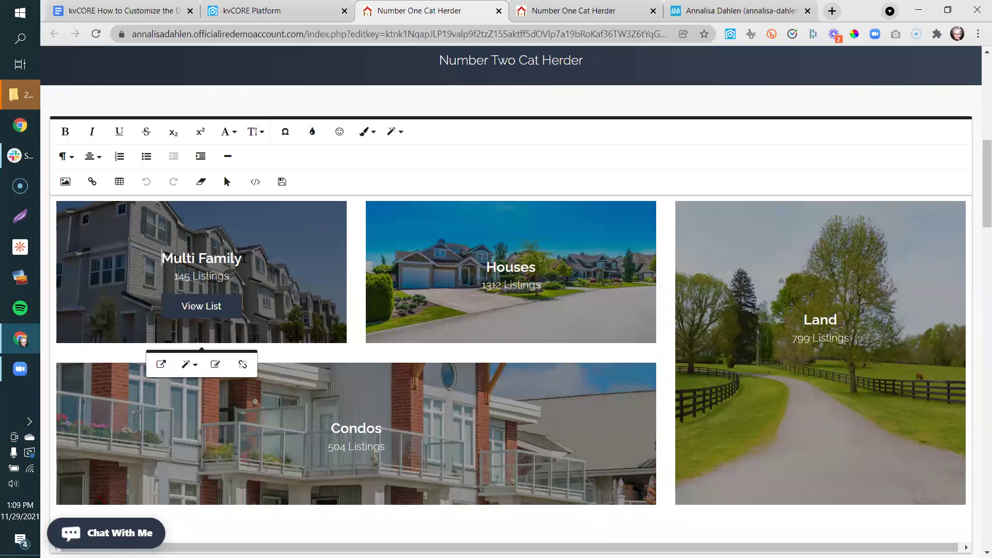
pyautogui.press('Right')
pyautogui.press('Right')
pyautogui.press('Right')
pyautogui.press('Right')
pyautogui.press('Right')
pyautogui.press('Right')
pyautogui.press('Right')
pyautogui.press('Right')
pyautogui.press('Right')
pyautogui.press('Right')
pyautogui.press('Right')
pyautogui.press('Right')
pyautogui.press('BackSpace')
pyautogui.press('BackSpace')
pyautogui.press('BackSpace')
pyautogui.press('BackSpace')
pyautogui.press('BackSpace')
pyautogui.press('BackSpace')
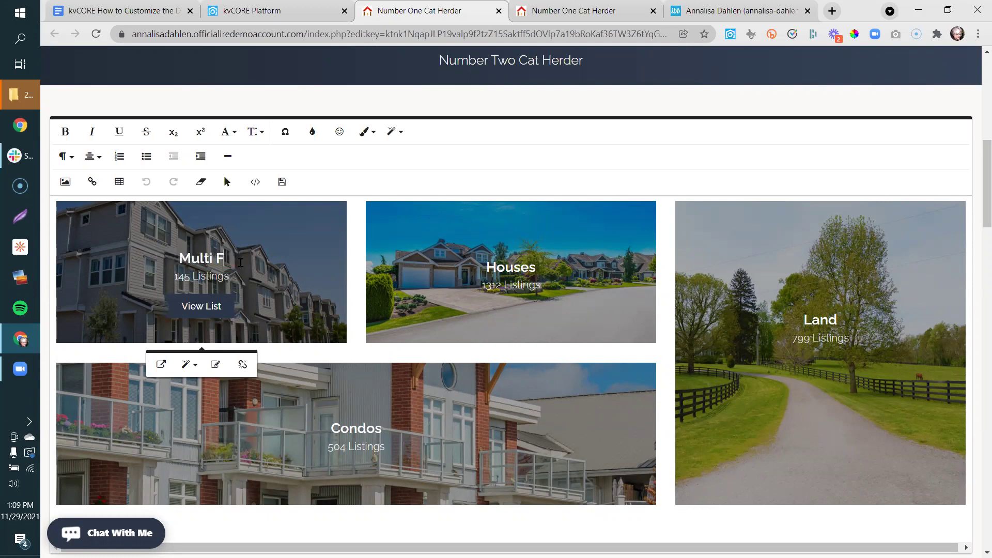
pyautogui.press('BackSpace')
pyautogui.press('BackSpace')
pyautogui.press('BackSpace')
pyautogui.press('BackSpace')
pyautogui.press('BackSpace')
pyautogui.write('New C')
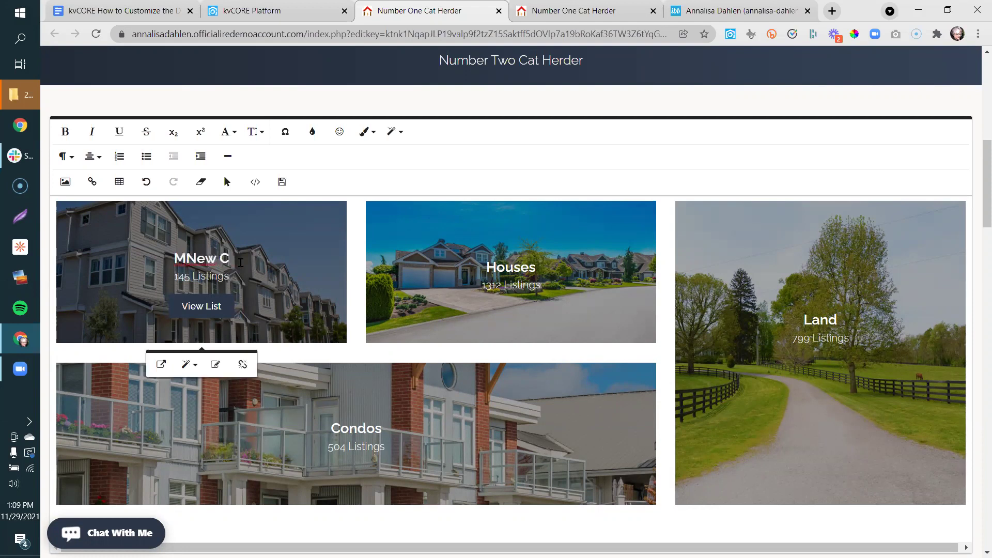
pyautogui.write('onstruction')
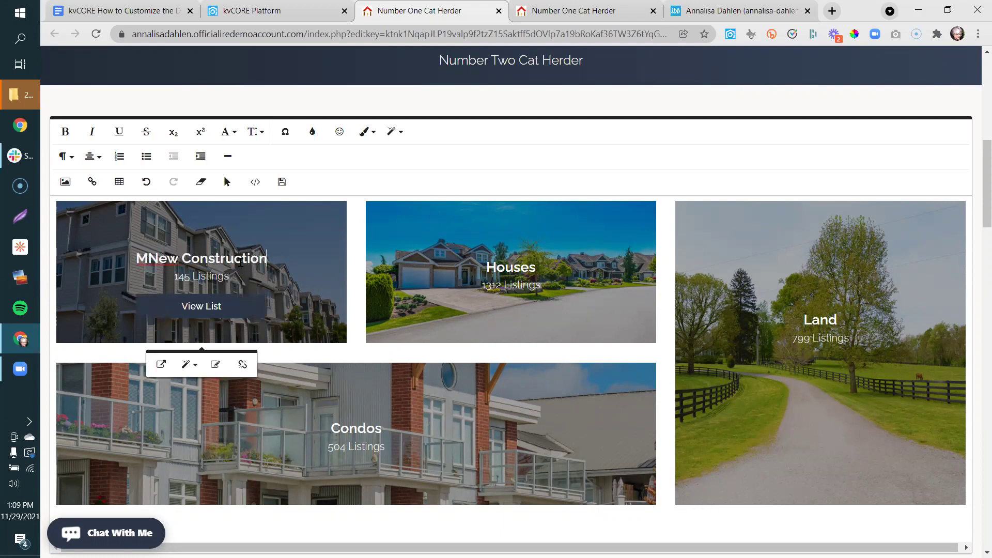
pyautogui.write(' Properties')
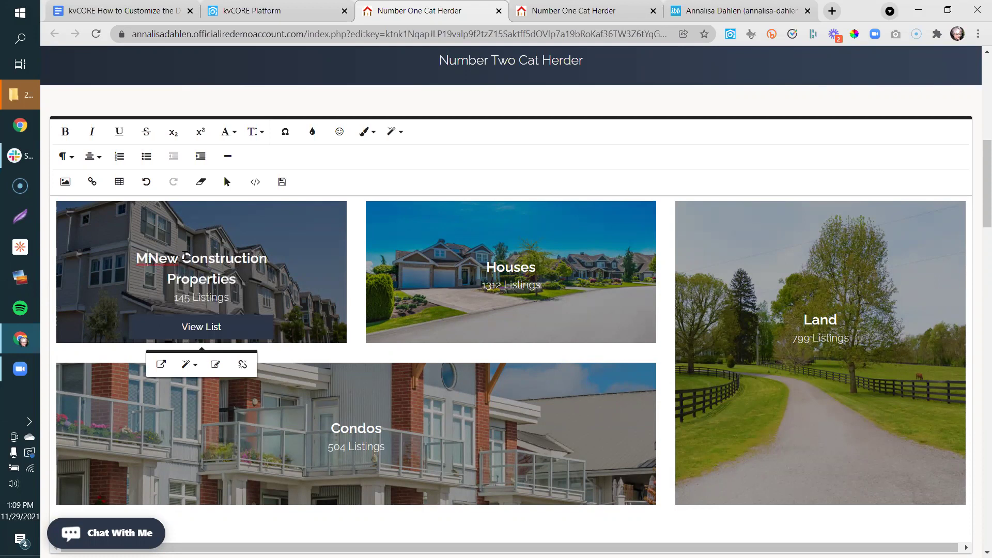
pyautogui.press('BackSpace')
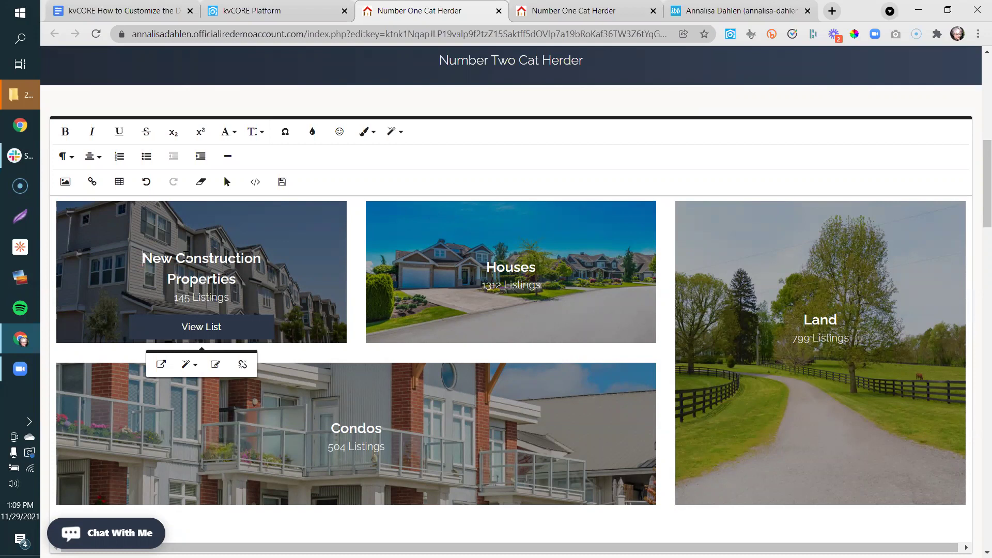
pyautogui.write('M')
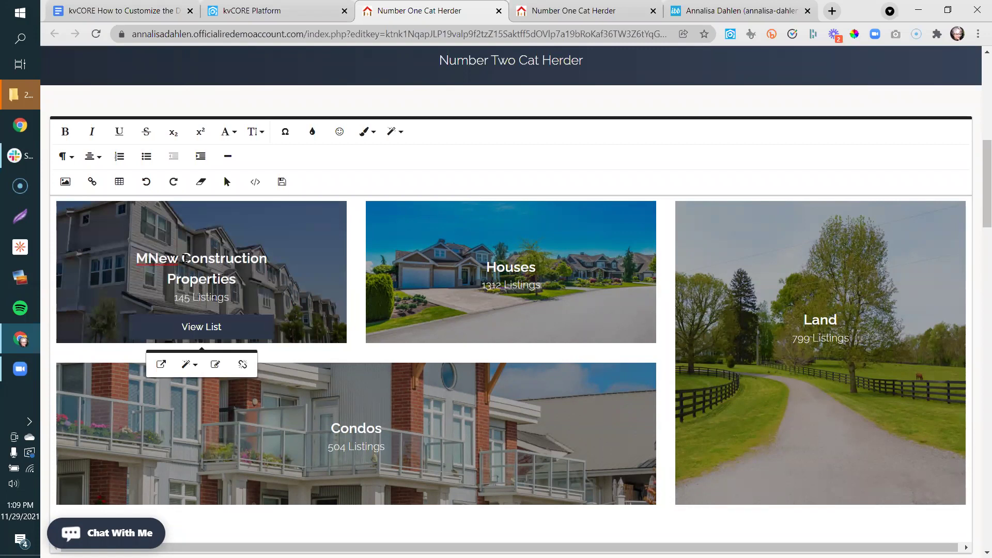
pyautogui.press('BackSpace')
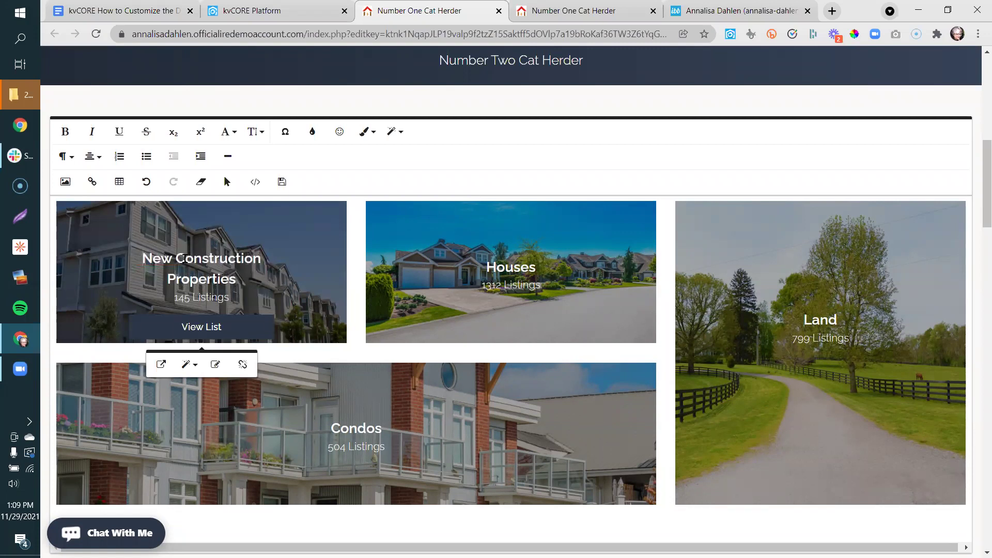
pyautogui.moveTo(237, 280); pyautogui.dragTo(141, 264)
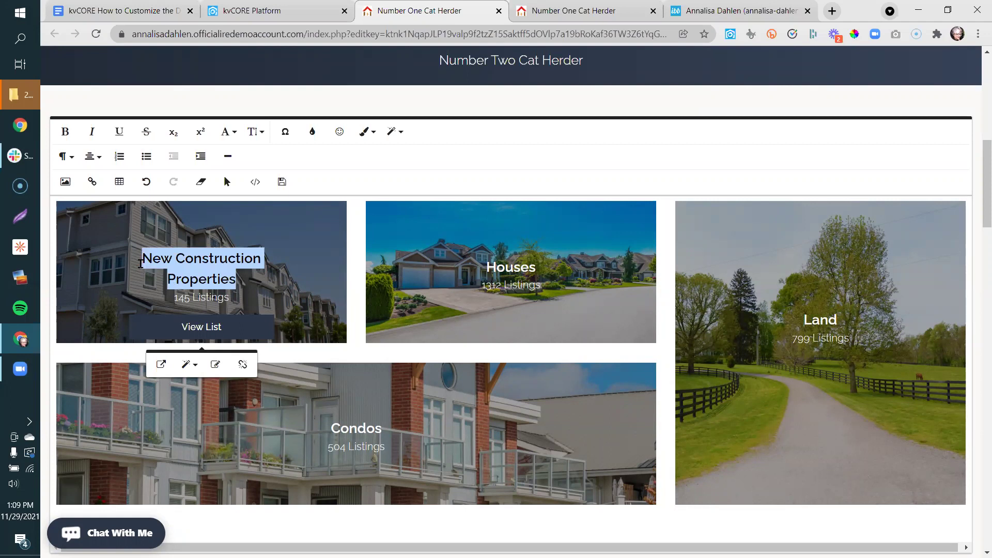
pyautogui.click(203, 262)
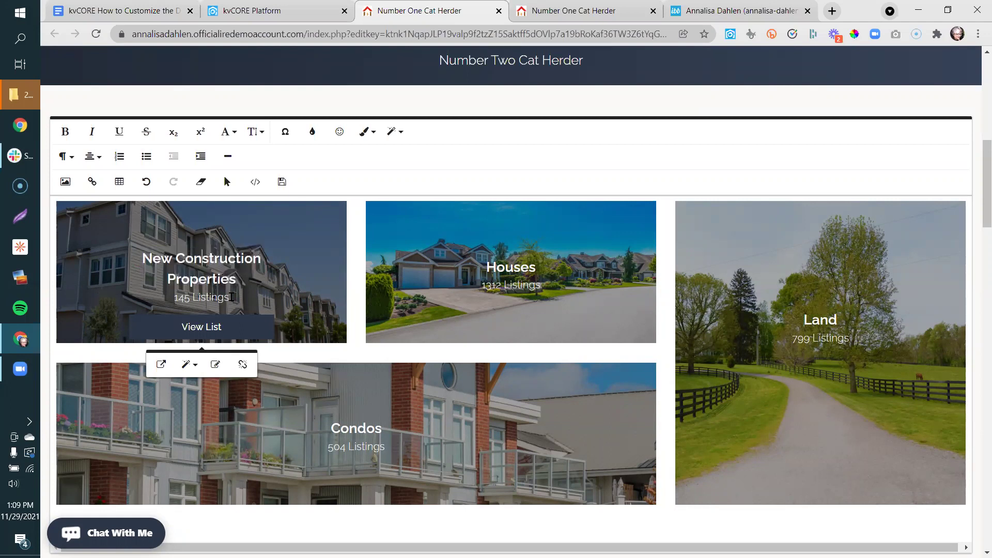
# - Select the "145 Listings" text under the New Construction Properties title on the first tile
pyautogui.moveTo(231, 297); pyautogui.dragTo(172, 298)
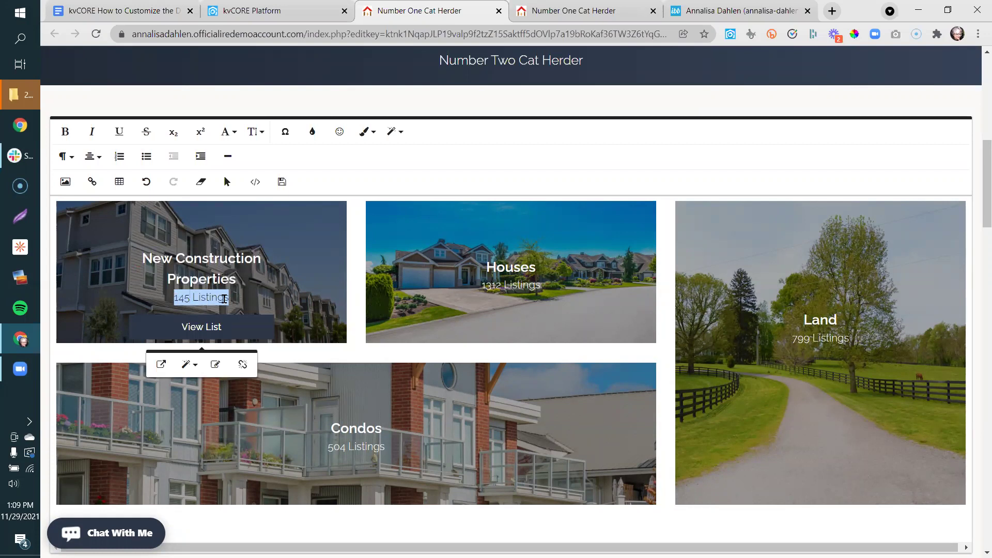
pyautogui.click(227, 298)
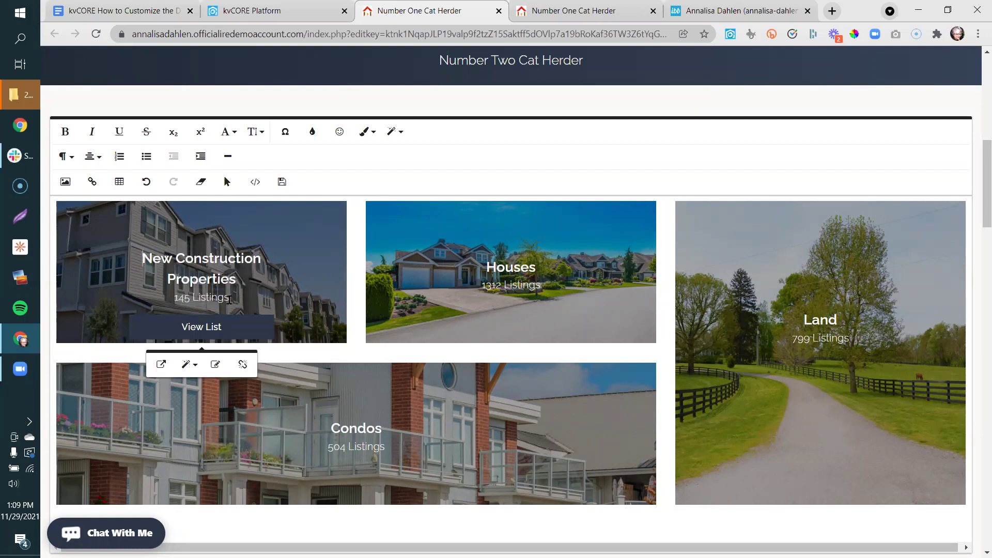
pyautogui.moveTo(231, 297); pyautogui.dragTo(171, 299)
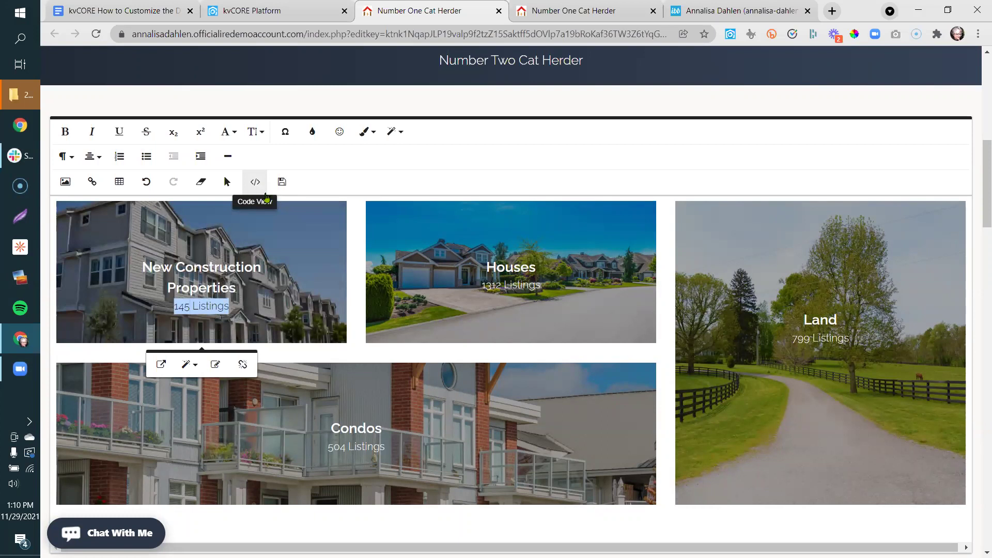
# - Open a YouTube video in a new tab and examine its sharing options and iframe embed code
pyautogui.click(833, 11)
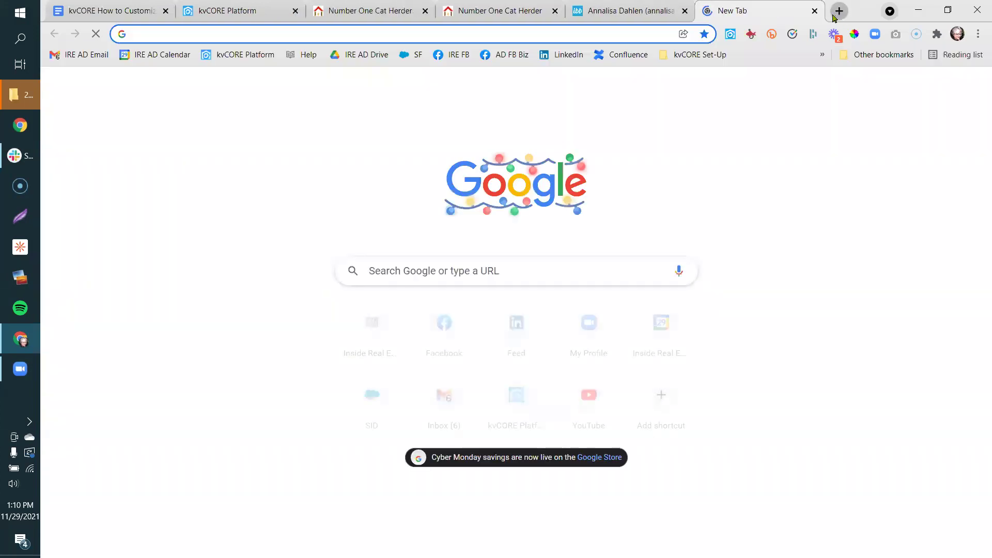
pyautogui.write('you')
pyautogui.press('Return')
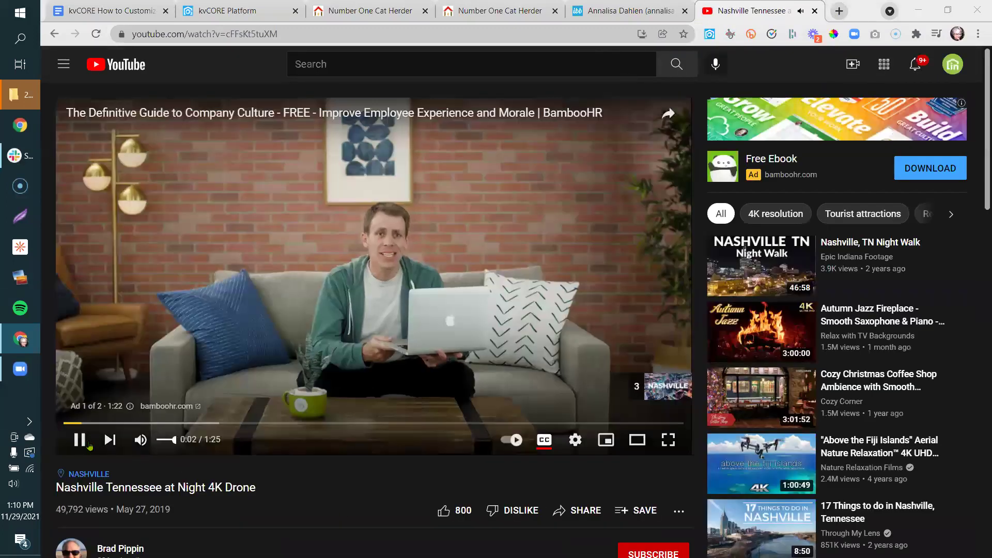
pyautogui.click(569, 519)
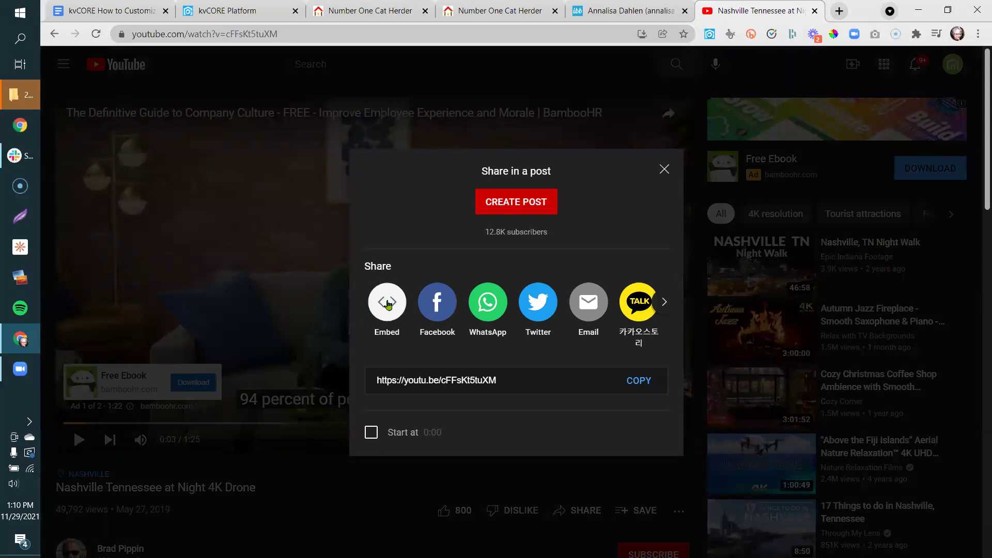
pyautogui.click(388, 302)
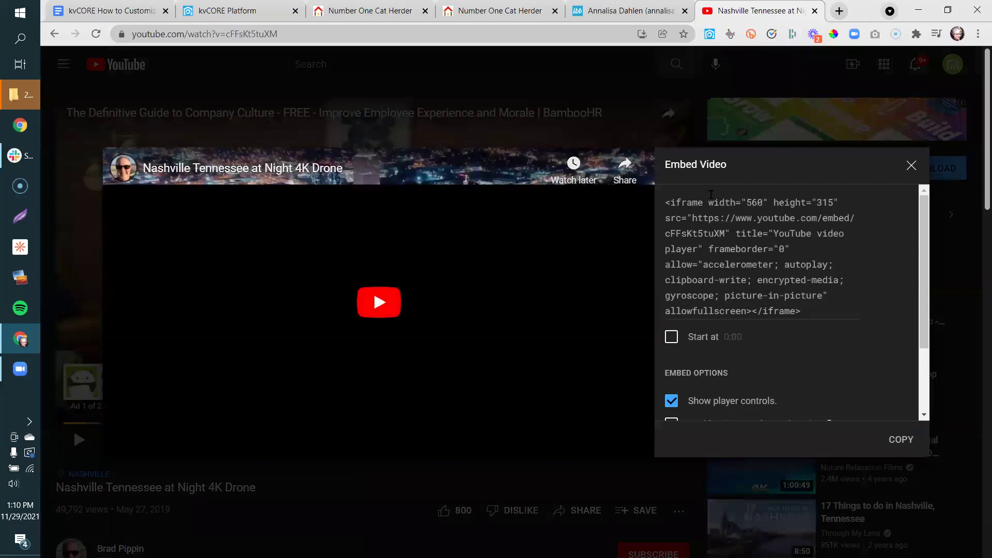
pyautogui.moveTo(669, 200); pyautogui.dragTo(823, 309)
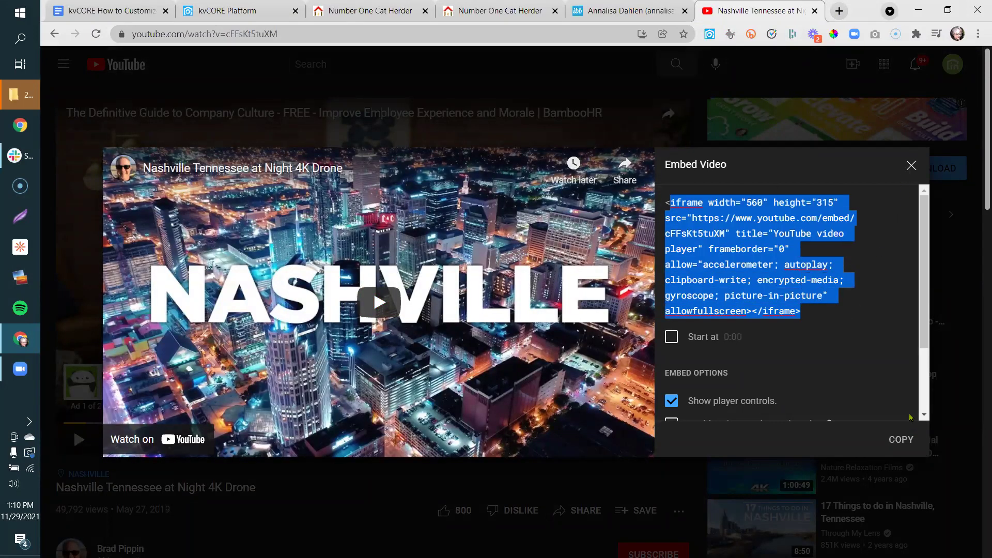
pyautogui.click(627, 462)
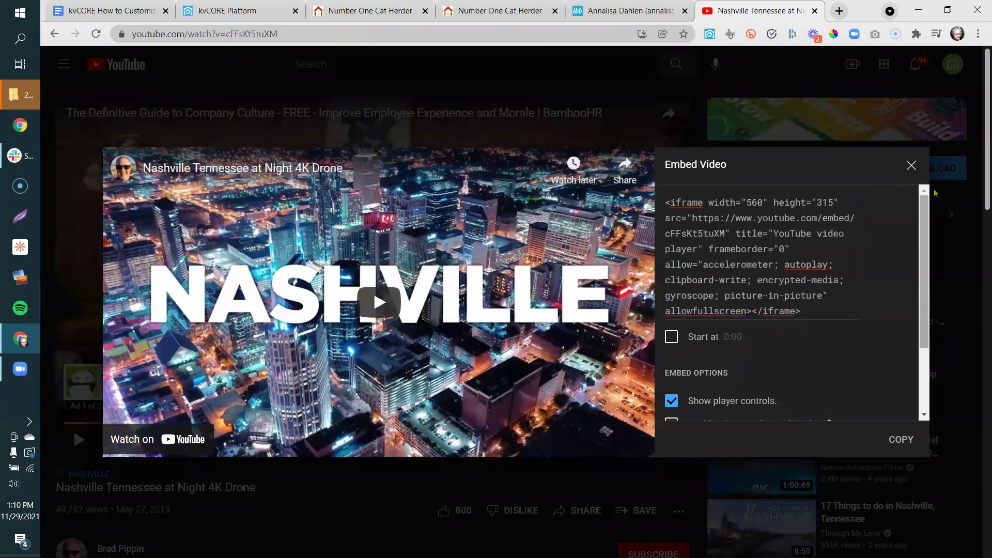
pyautogui.click(911, 166)
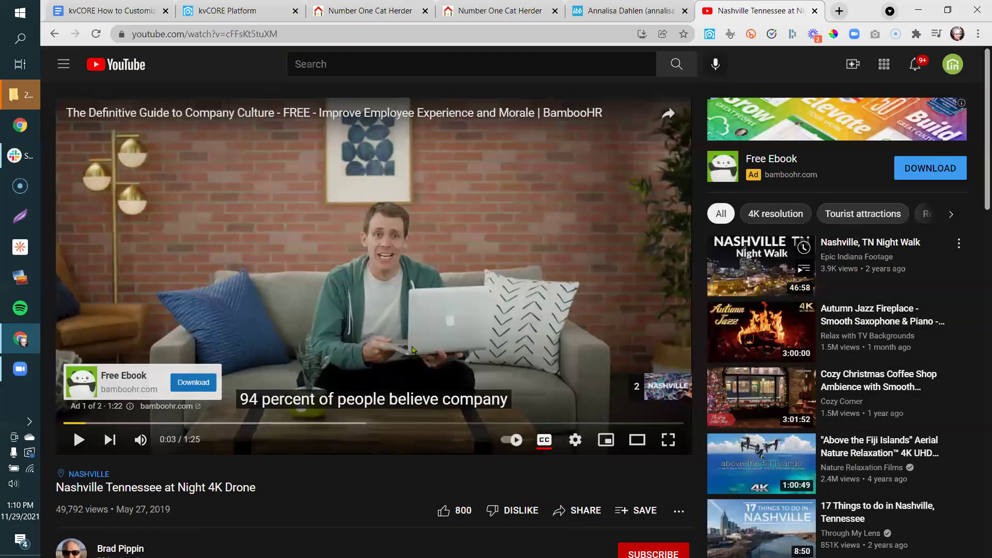
pyautogui.click(559, 514)
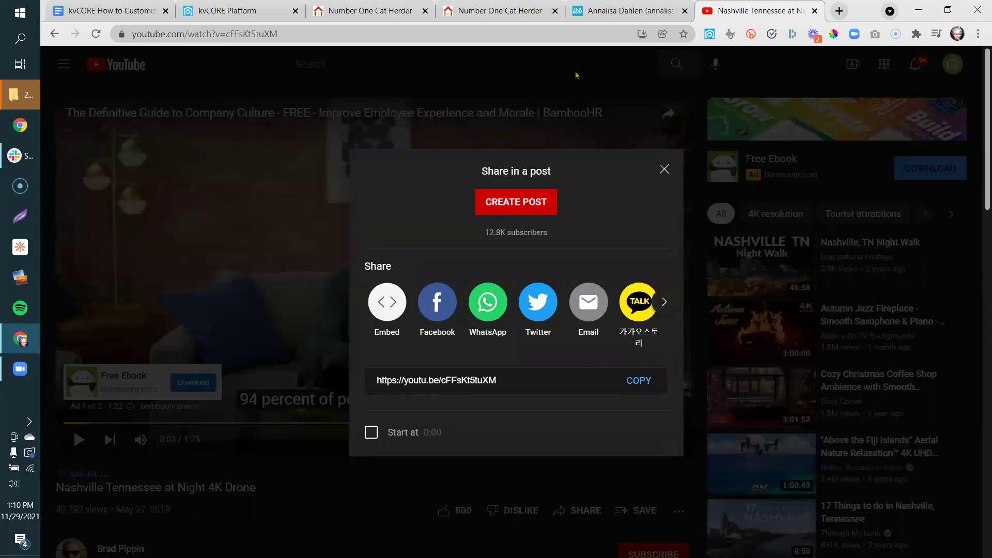
# - Return to the site editor and delete the listing count and "Listings" text of the New Construction Properties tile from the HTML code
pyautogui.click(389, 10)
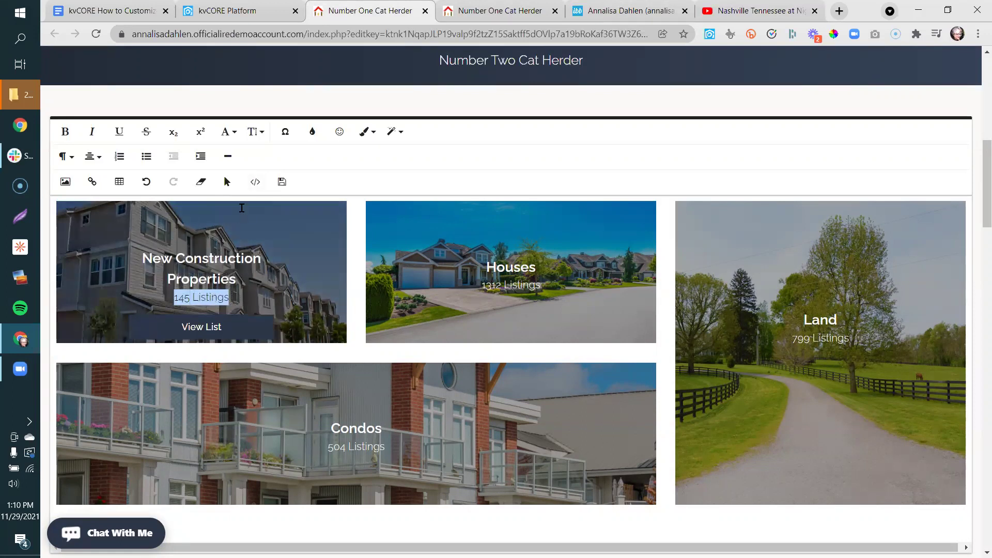
pyautogui.click(253, 183)
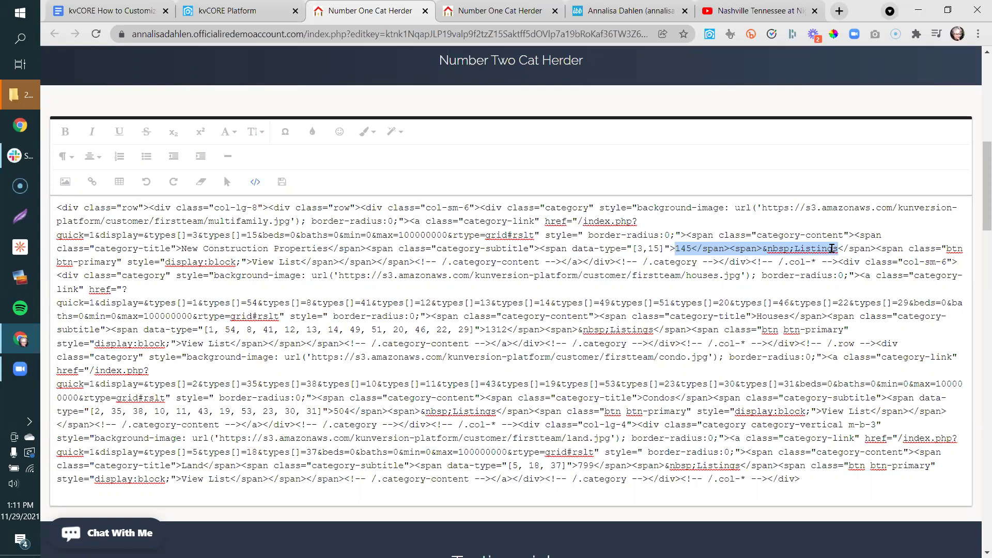
pyautogui.press('Delete')
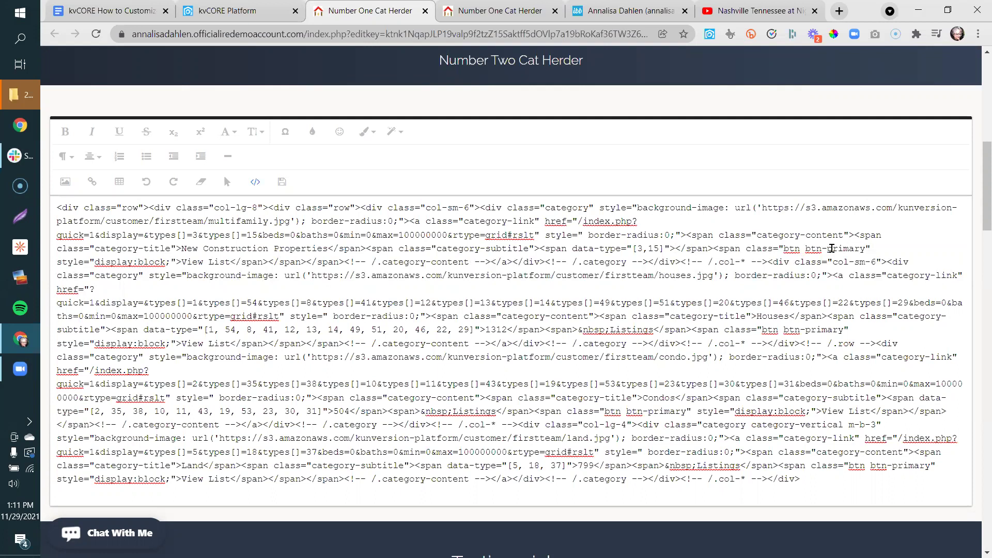
pyautogui.hotkey('ctrl', 'z')
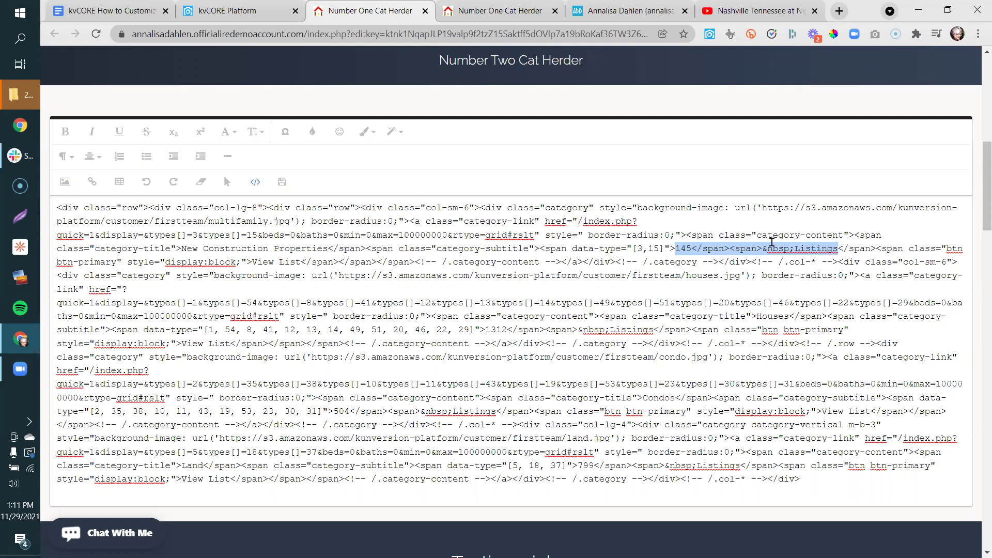
pyautogui.press('BackSpace')
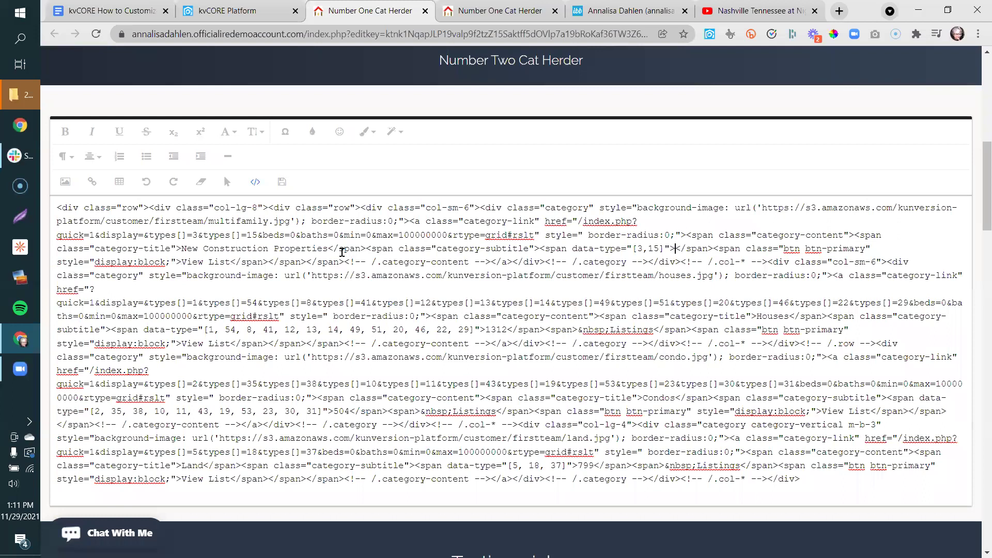
# - Examine the New Construction Properties tile's title, link address and background image URL in the code, and return to the visual view
pyautogui.moveTo(328, 251); pyautogui.dragTo(181, 248)
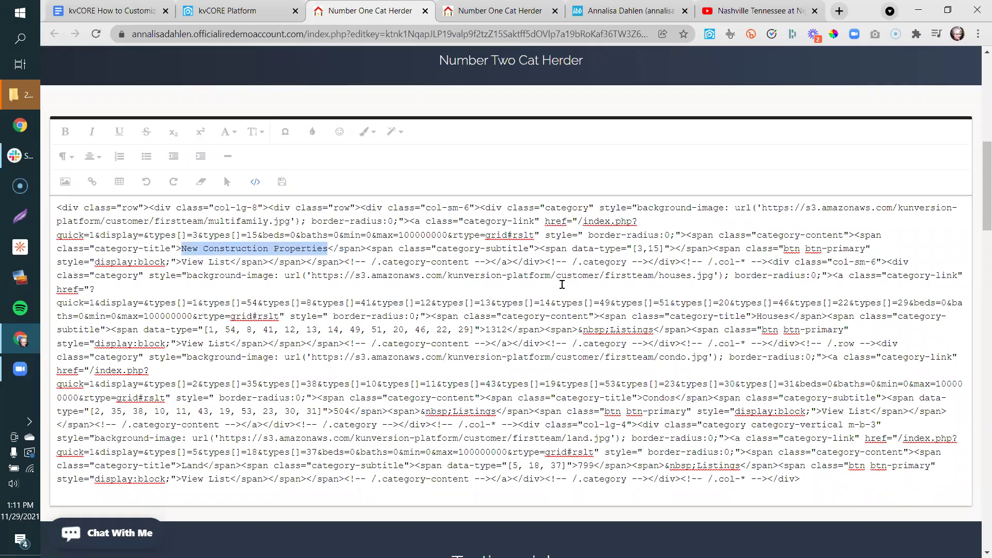
pyautogui.click(577, 222)
pyautogui.moveTo(579, 222); pyautogui.dragTo(681, 231)
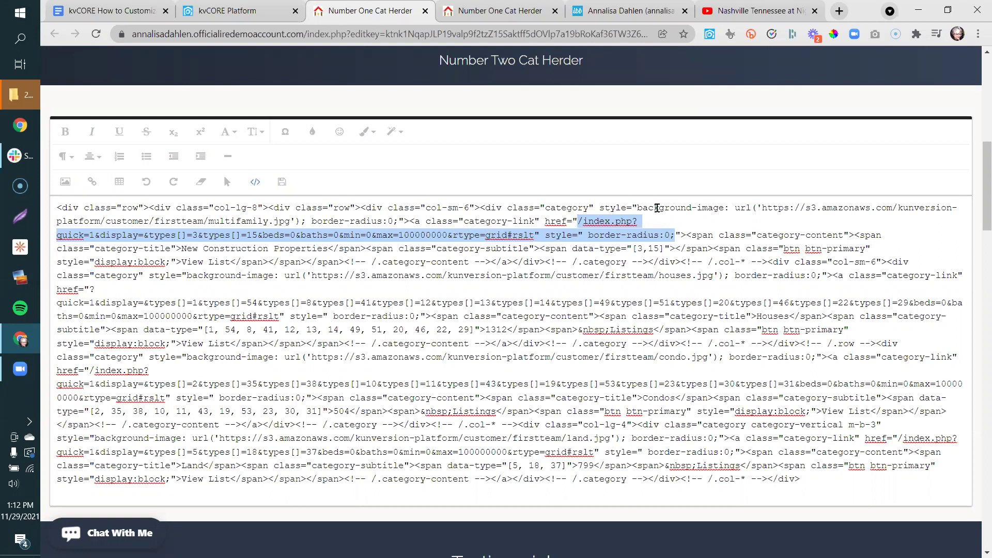
pyautogui.moveTo(763, 206); pyautogui.dragTo(289, 219)
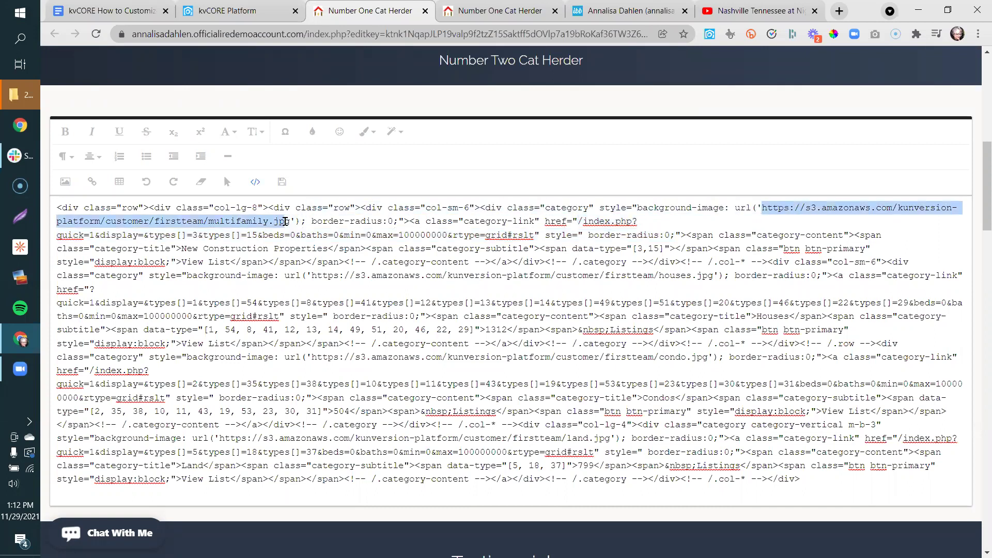
pyautogui.click(342, 282)
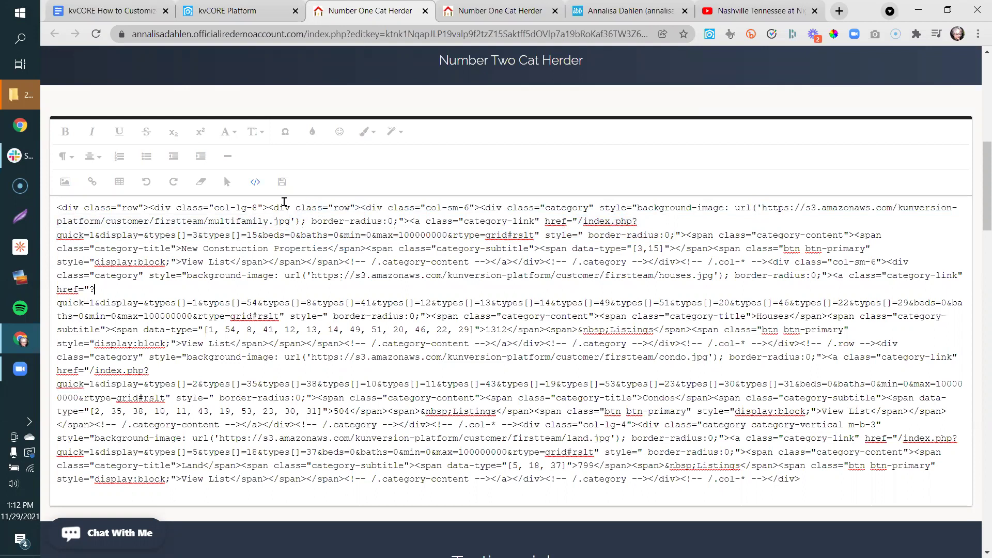
pyautogui.click(255, 182)
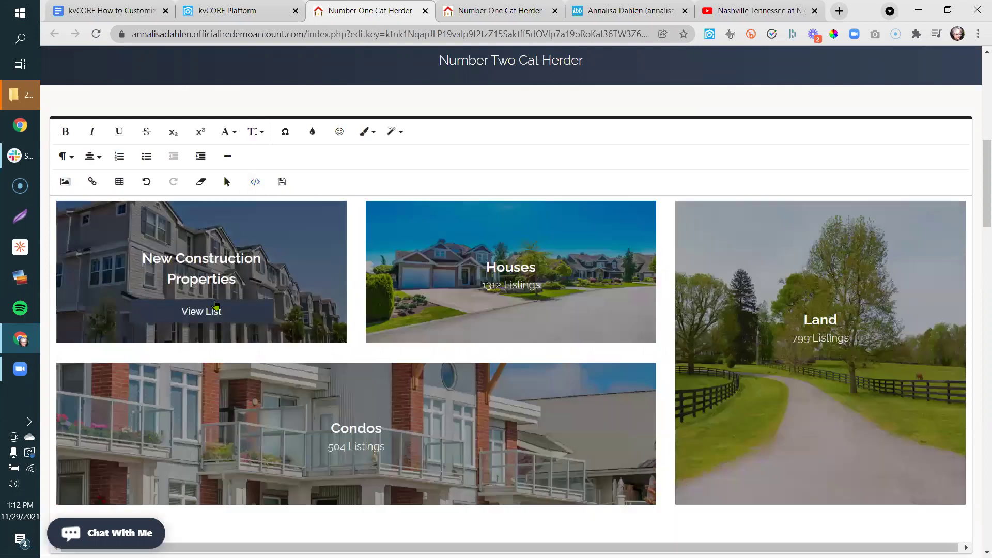
# - Use the selected tile title to locate its code, and check which link and multifamily.jpg image URL belong to it
pyautogui.moveTo(236, 283); pyautogui.dragTo(142, 261)
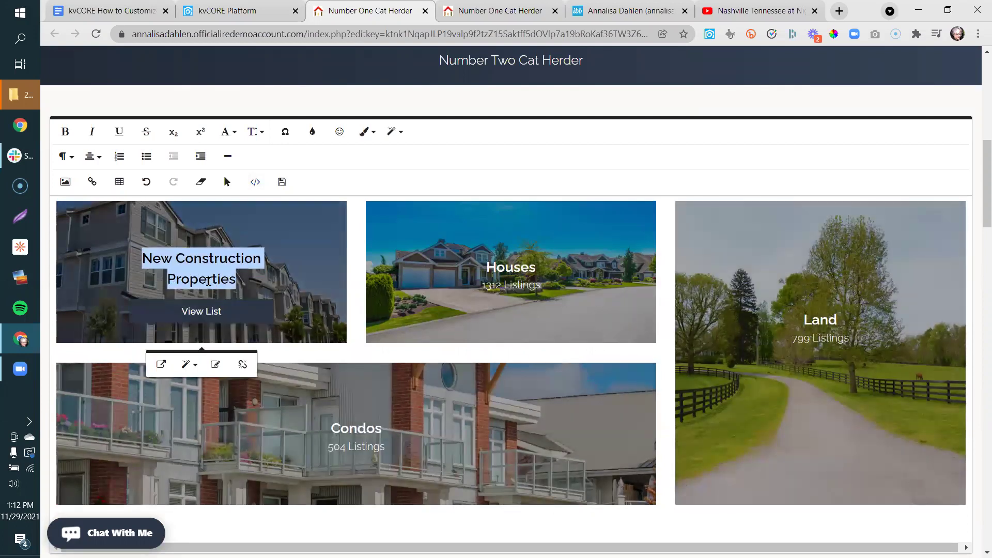
pyautogui.click(257, 184)
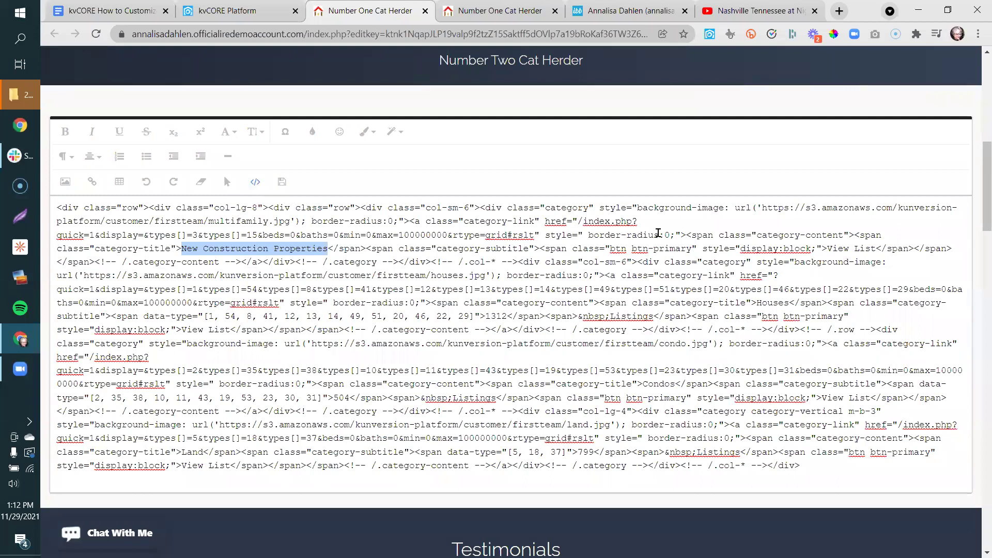
pyautogui.moveTo(670, 236); pyautogui.dragTo(578, 221)
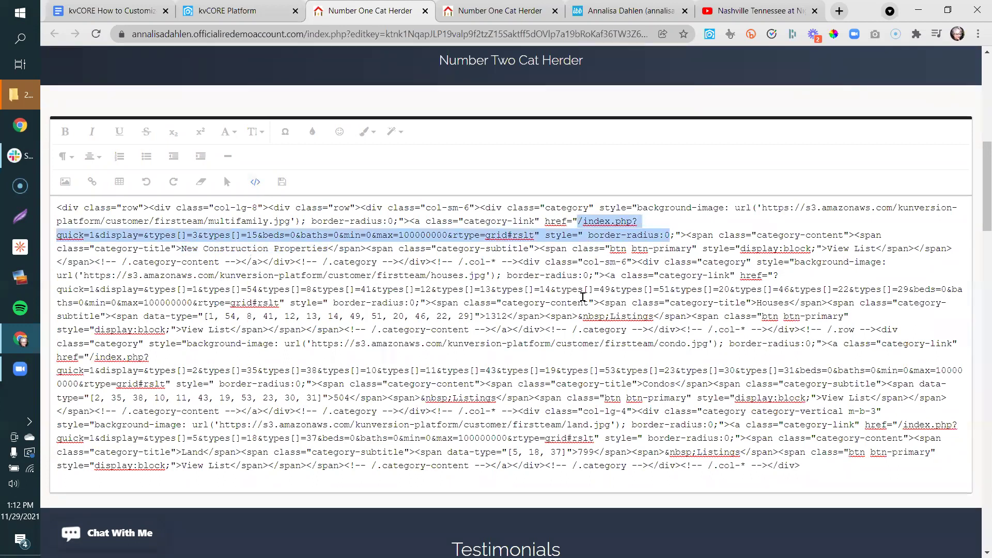
pyautogui.moveTo(764, 208); pyautogui.dragTo(291, 226)
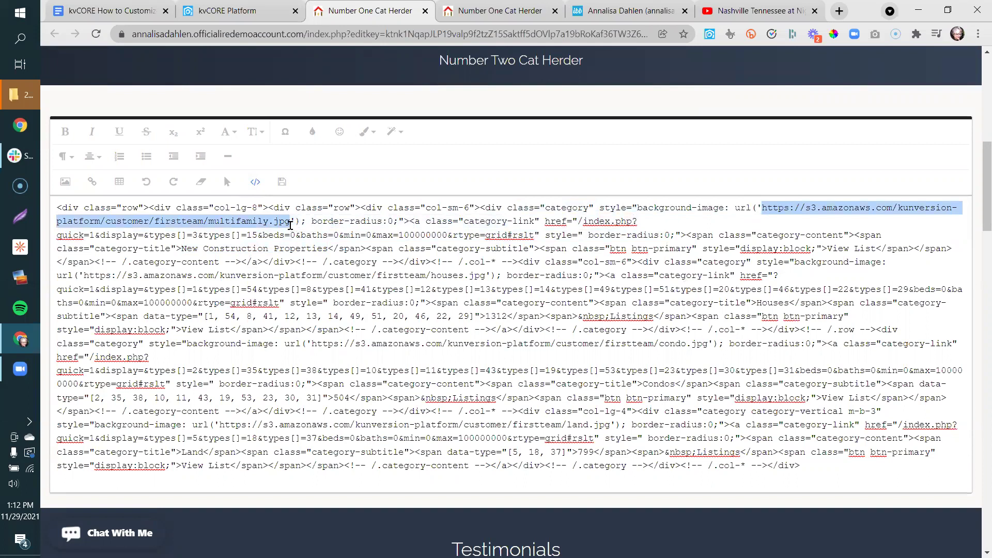
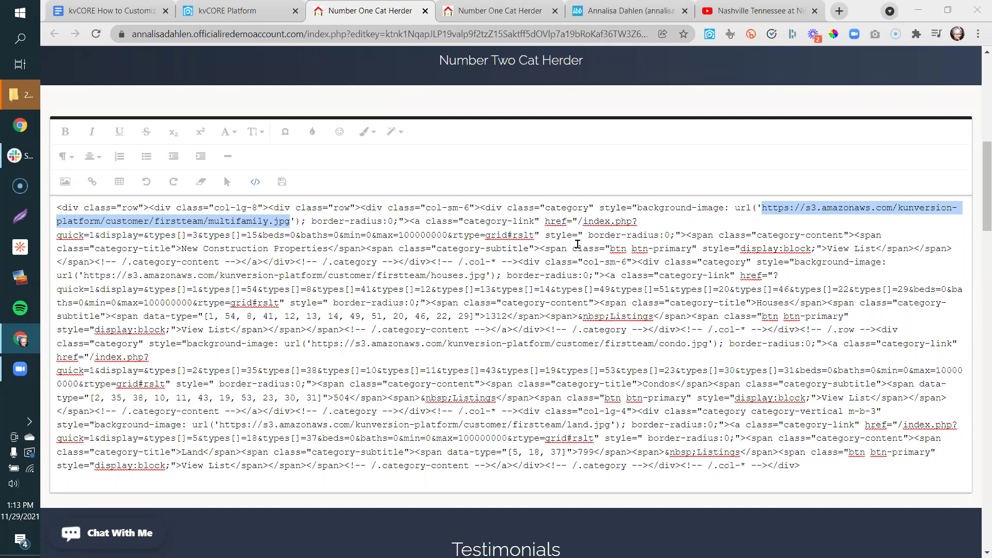
pyautogui.click(255, 183)
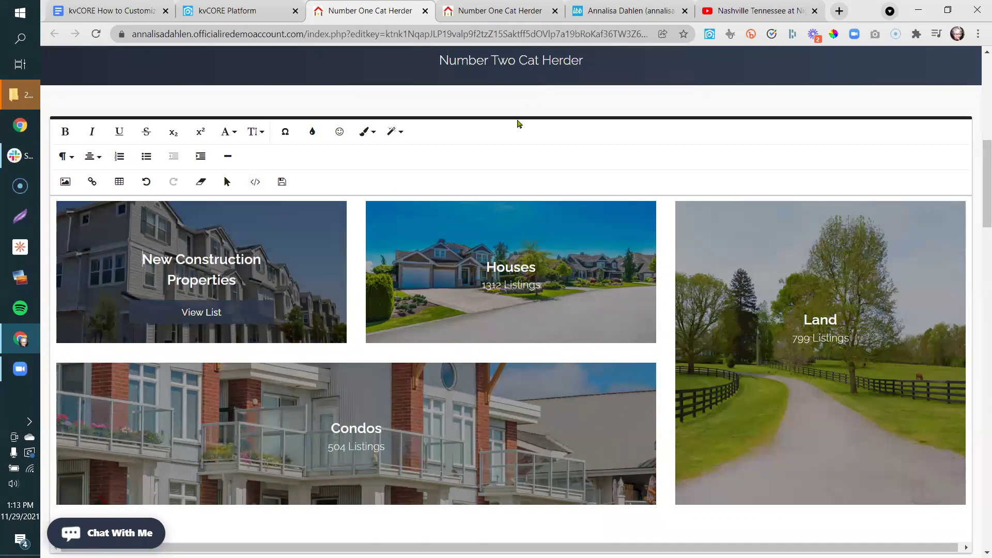
# - Switch to the live agent website, open its property search page and expand the additional filters
pyautogui.click(465, 10)
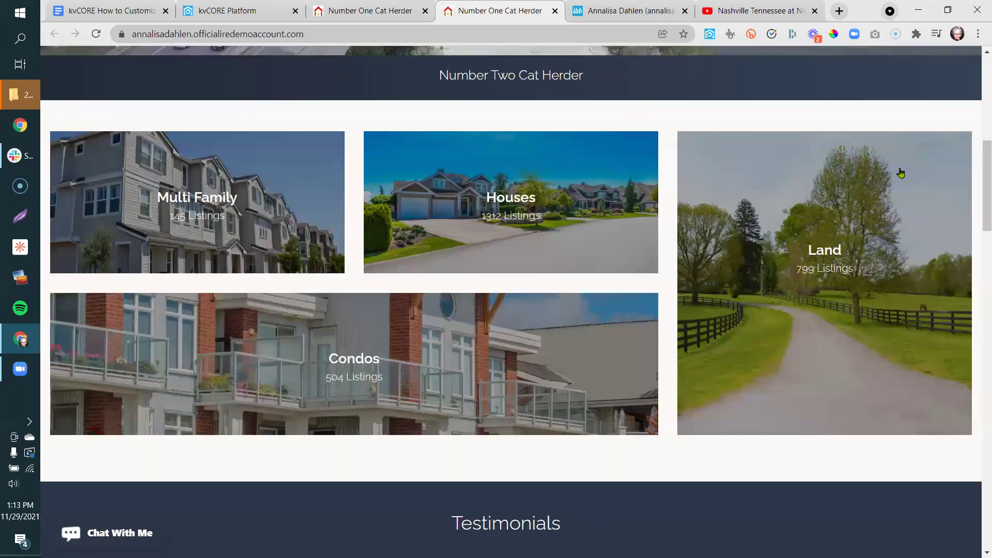
pyautogui.scroll(4, 977, 78)
pyautogui.scroll(5, 976, 78)
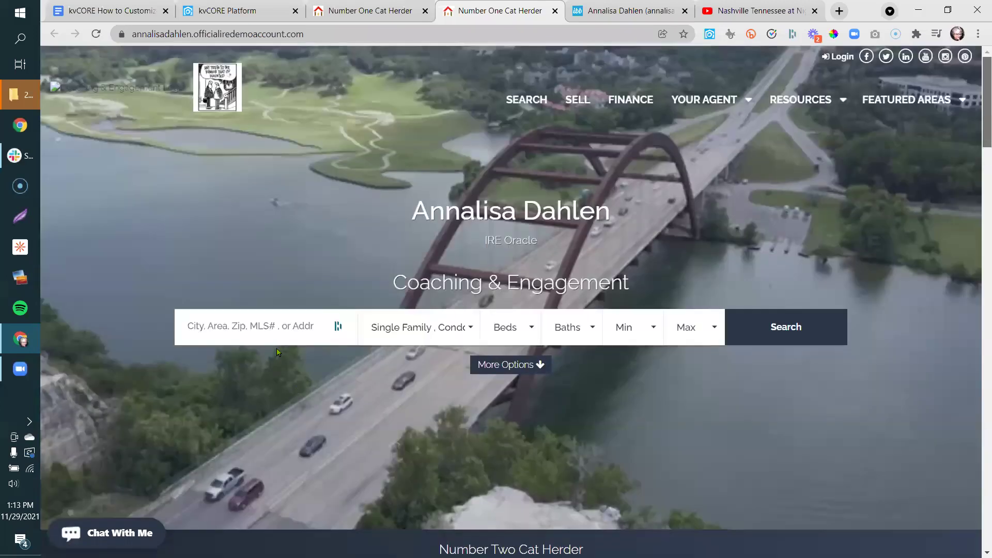
pyautogui.click(519, 100)
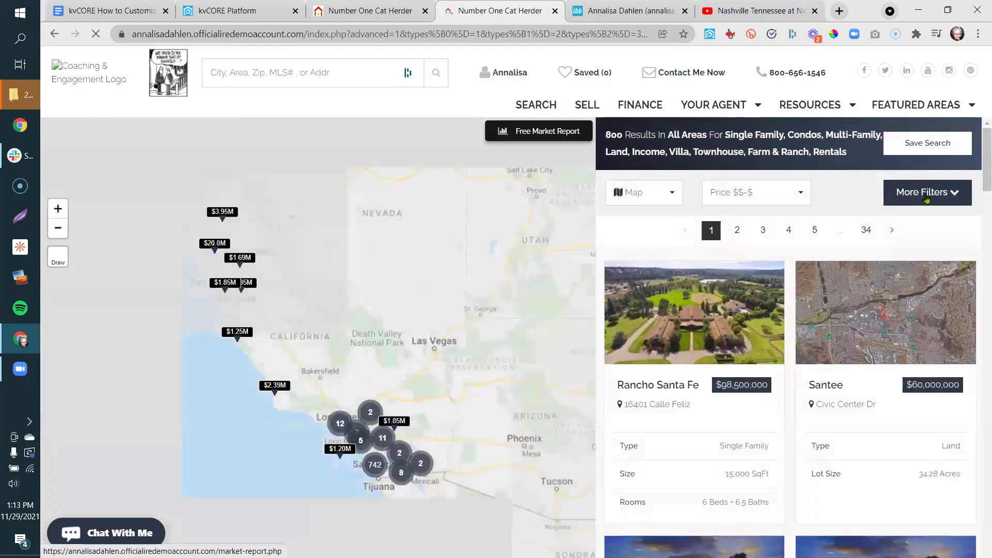
pyautogui.click(924, 194)
# - Set the location filter of the property search to San Diego (CA) county
pyautogui.click(711, 205)
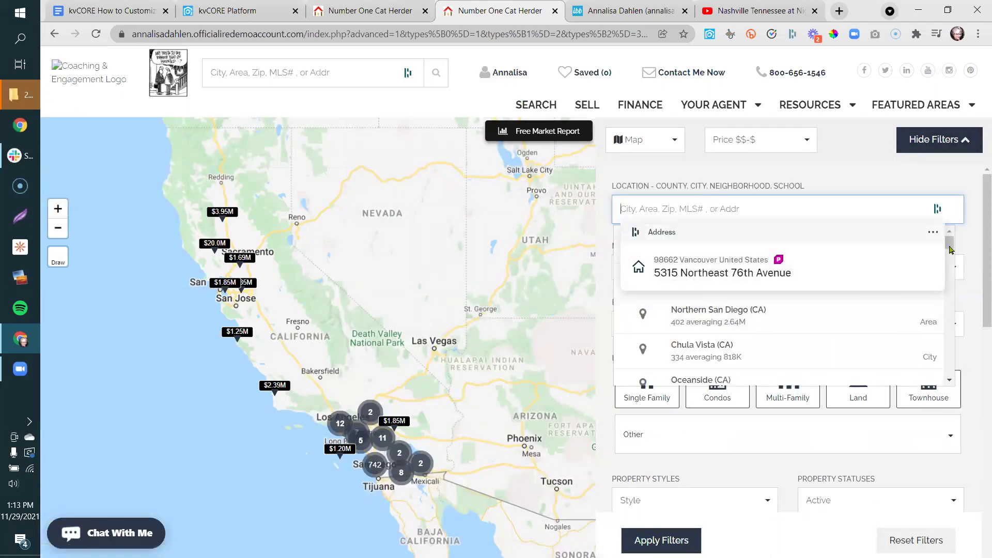
pyautogui.click(930, 226)
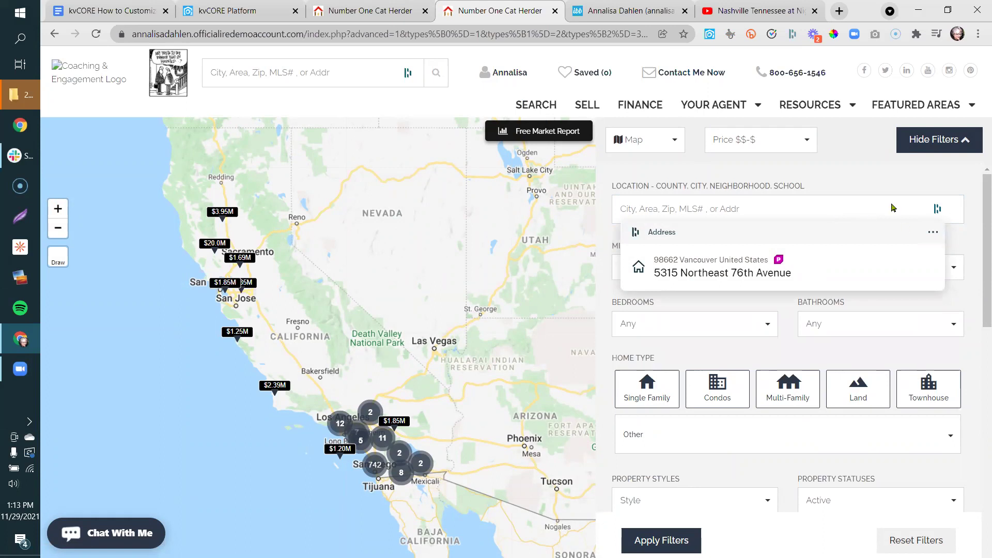
pyautogui.click(961, 237)
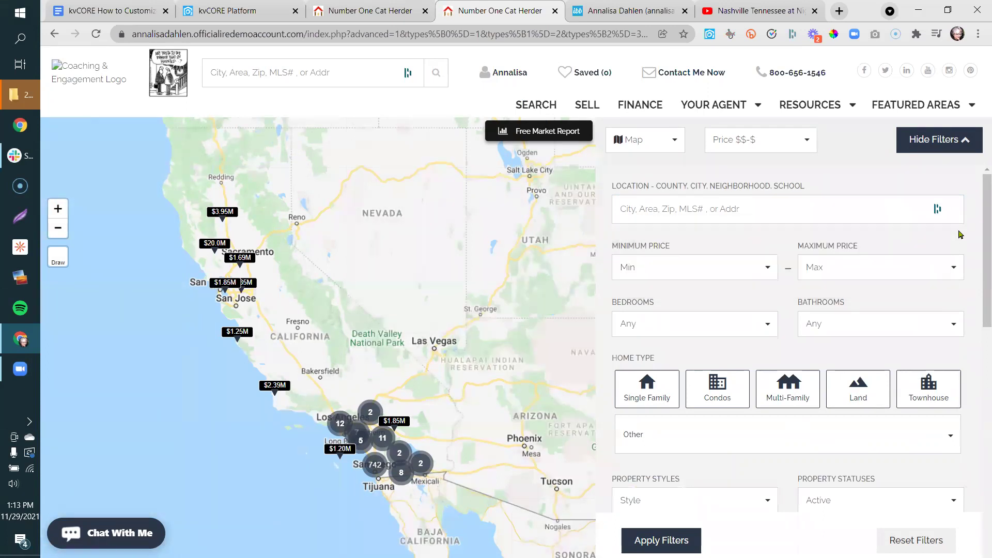
pyautogui.click(698, 211)
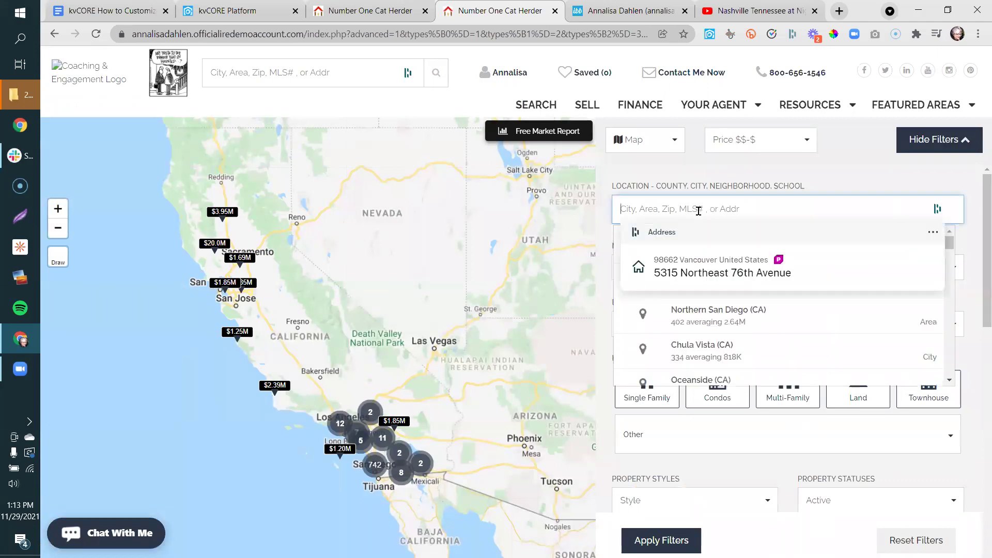
pyautogui.write('san')
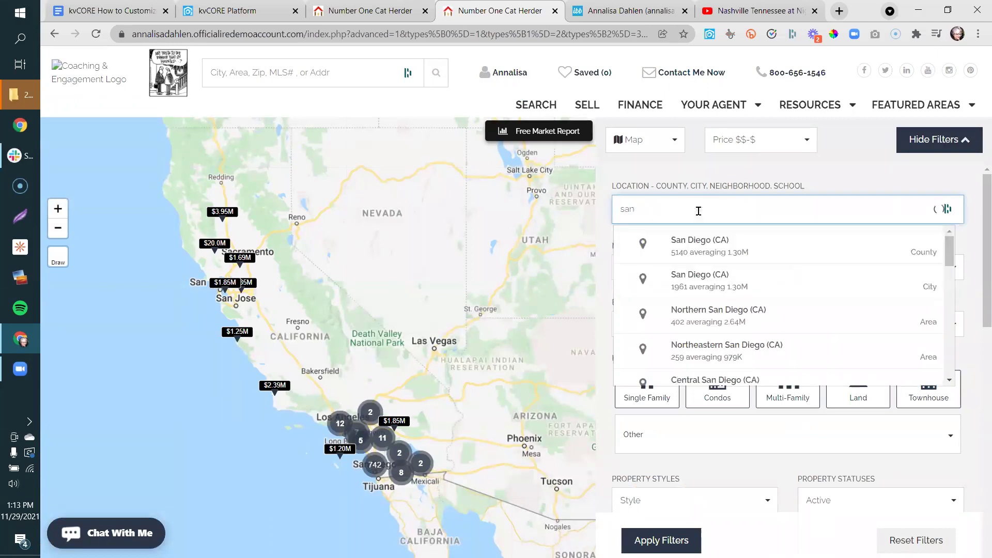
pyautogui.press('Return')
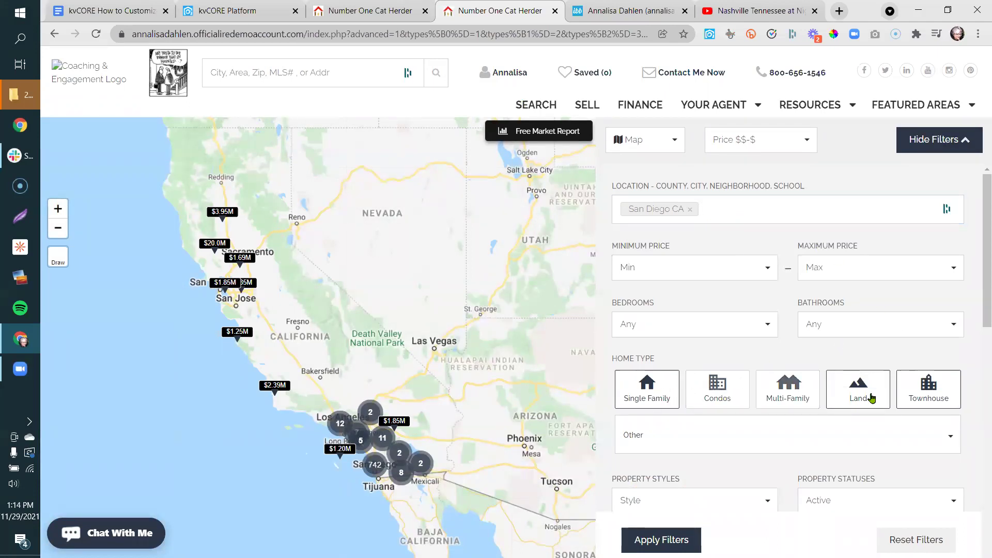
# - Limit the home types to Single Family, Condos, Multi-Family, Townhouse and Villa, excluding Land, Income, Farm & Ranch and Rentals
pyautogui.moveTo(977, 333); pyautogui.dragTo(977, 359)
pyautogui.click(718, 250)
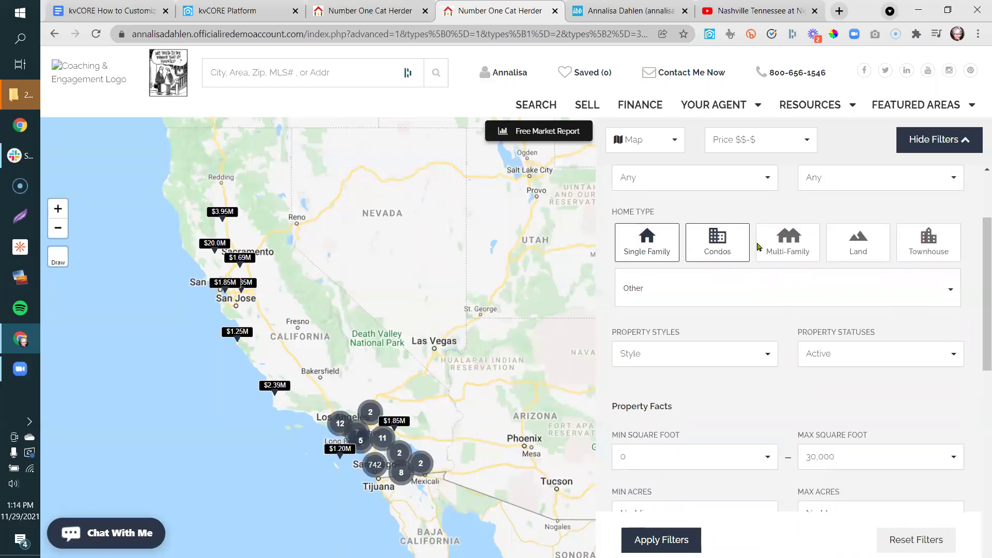
pyautogui.click(813, 254)
pyautogui.click(922, 252)
pyautogui.click(918, 294)
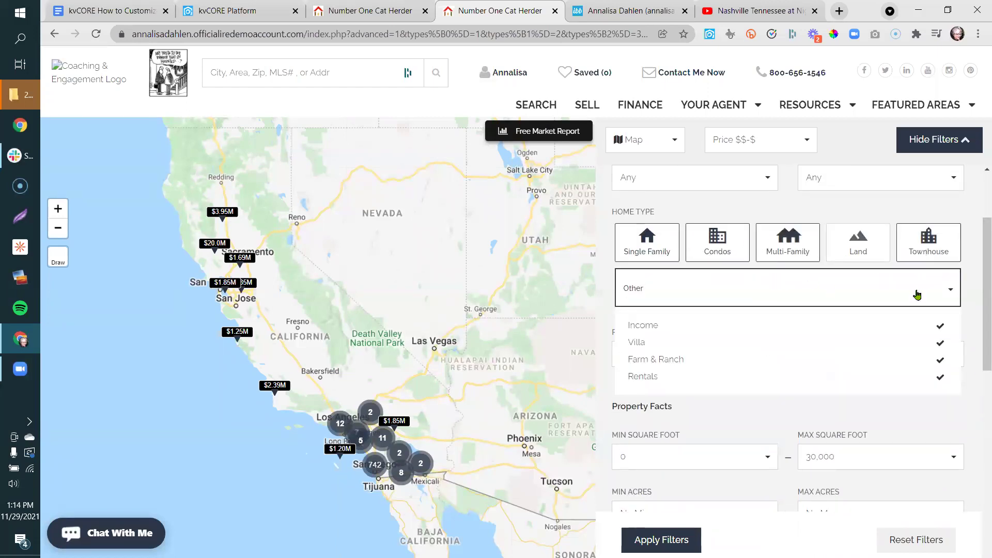
pyautogui.click(921, 327)
pyautogui.click(910, 360)
pyautogui.click(907, 379)
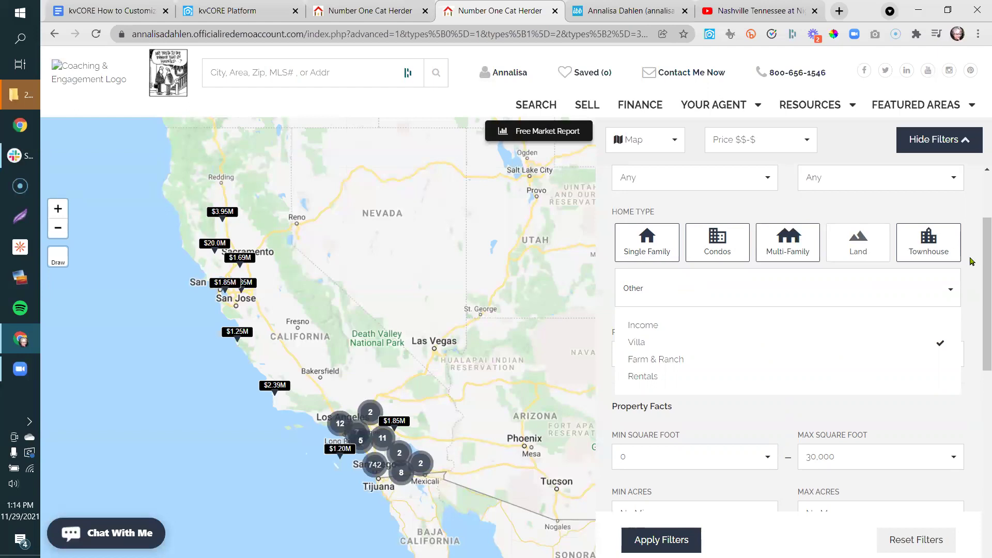
# - Enable the Newly Built option and apply the search filters
pyautogui.moveTo(978, 275); pyautogui.dragTo(980, 449)
pyautogui.click(616, 304)
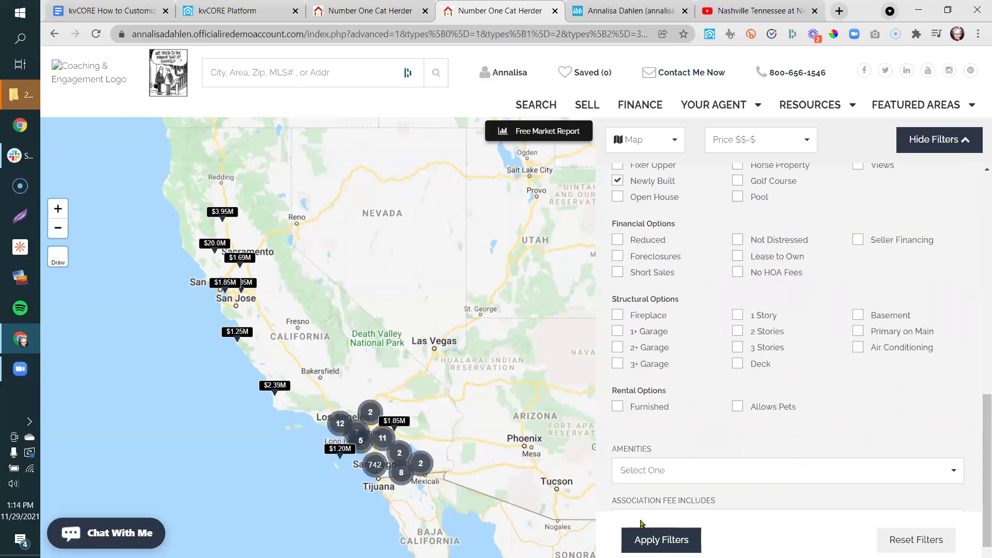
pyautogui.click(661, 540)
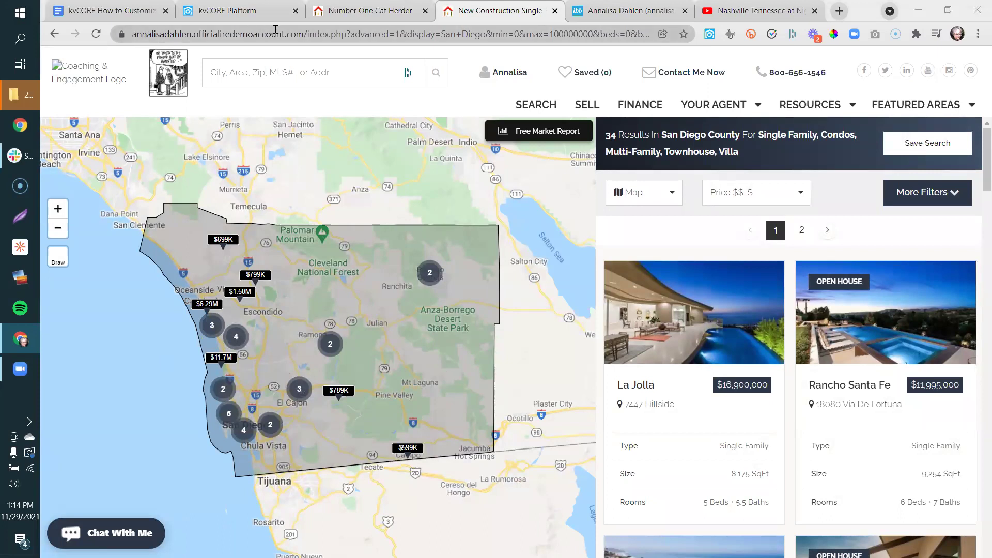
# - Copy the search results address from /index.php through #rslt, leaving out the site's domain
pyautogui.moveTo(306, 33); pyautogui.dragTo(125, 37)
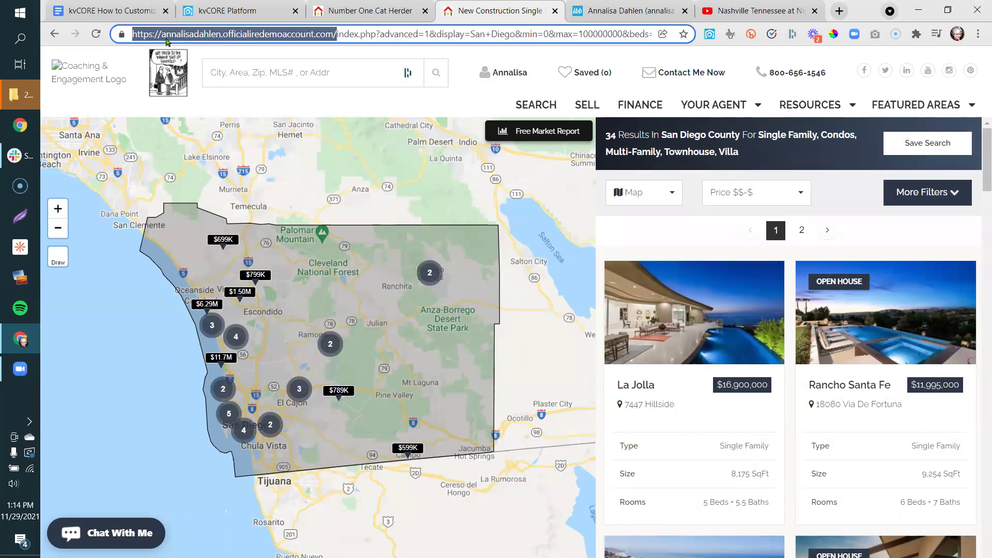
pyautogui.click(351, 32)
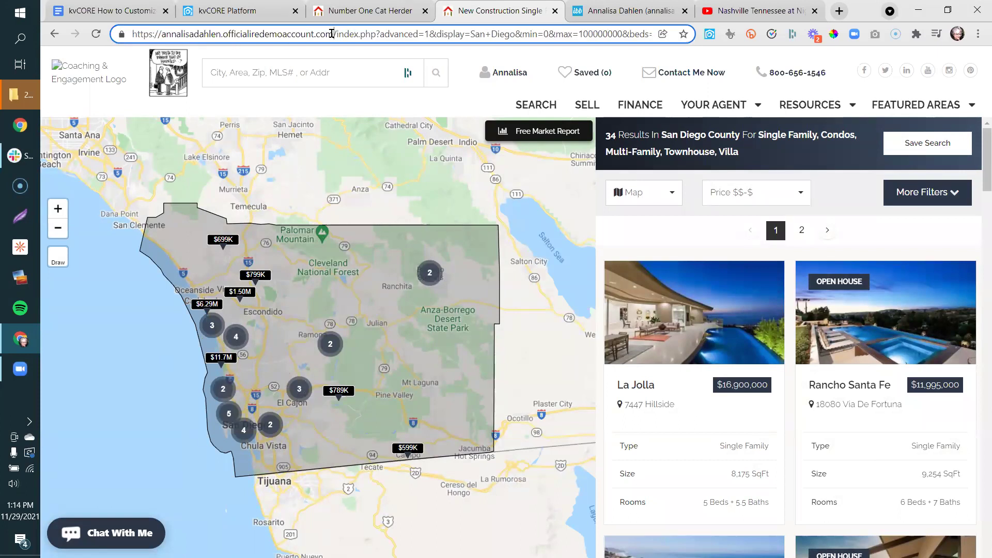
pyautogui.moveTo(333, 33); pyautogui.dragTo(731, 39)
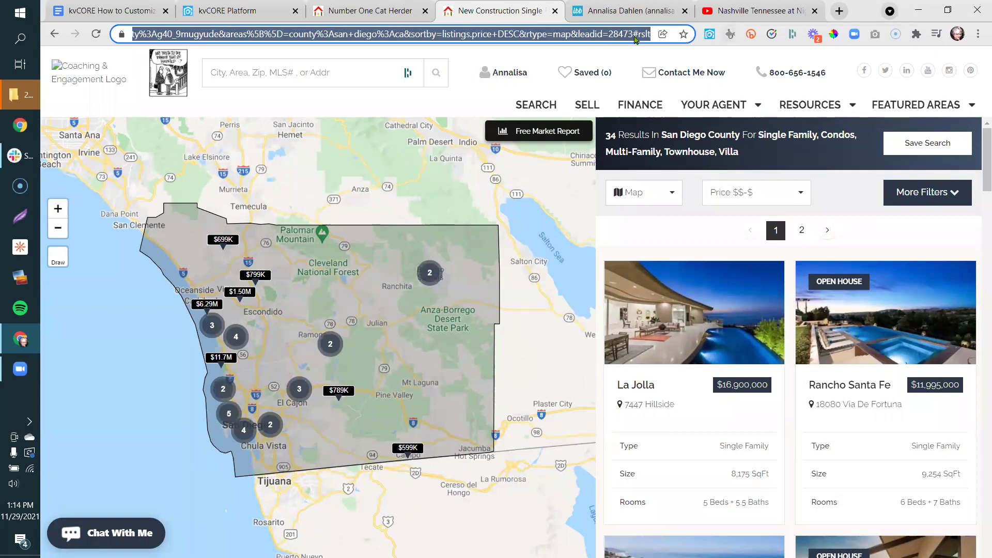
pyautogui.click(478, 92)
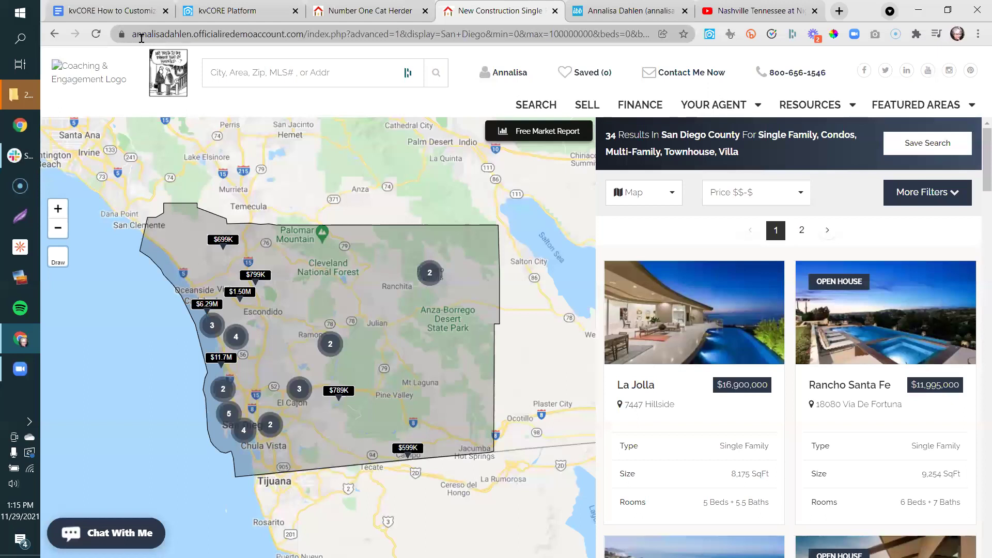
pyautogui.click(302, 32)
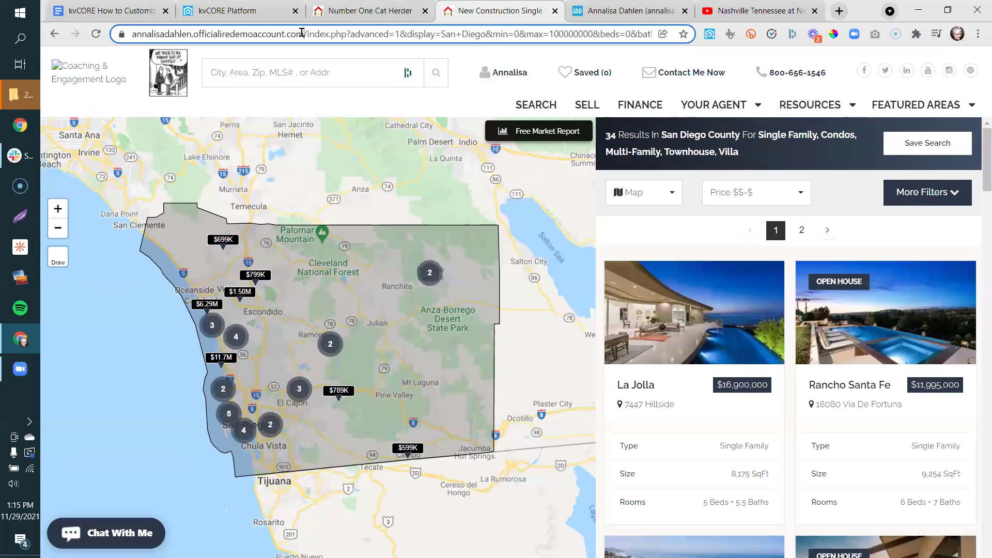
pyautogui.moveTo(302, 33); pyautogui.dragTo(631, 44)
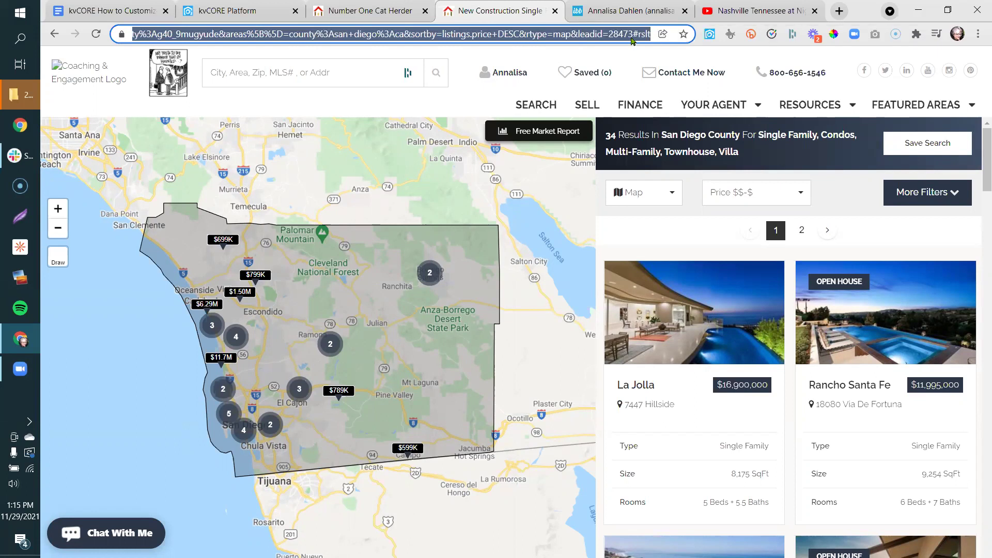
pyautogui.rightClick(631, 38)
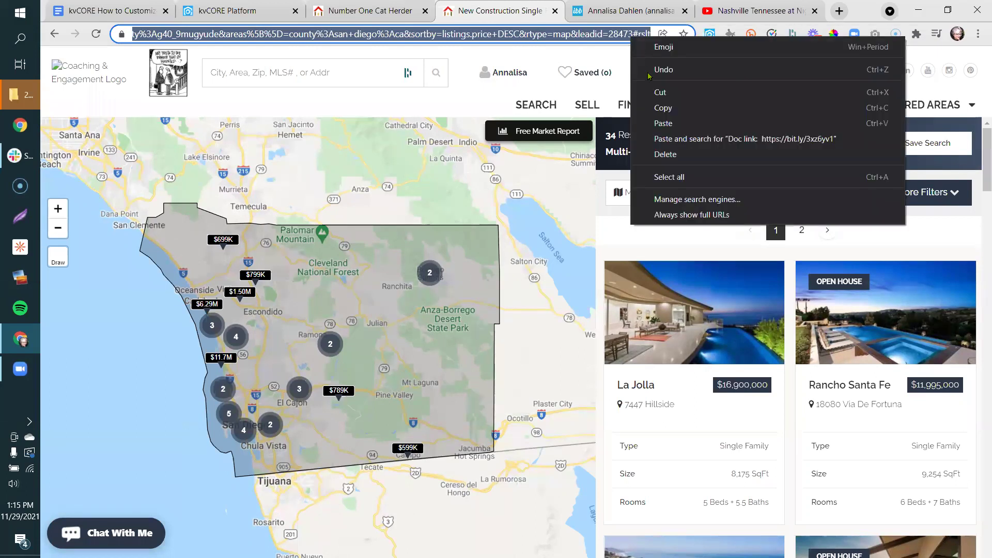
pyautogui.click(655, 109)
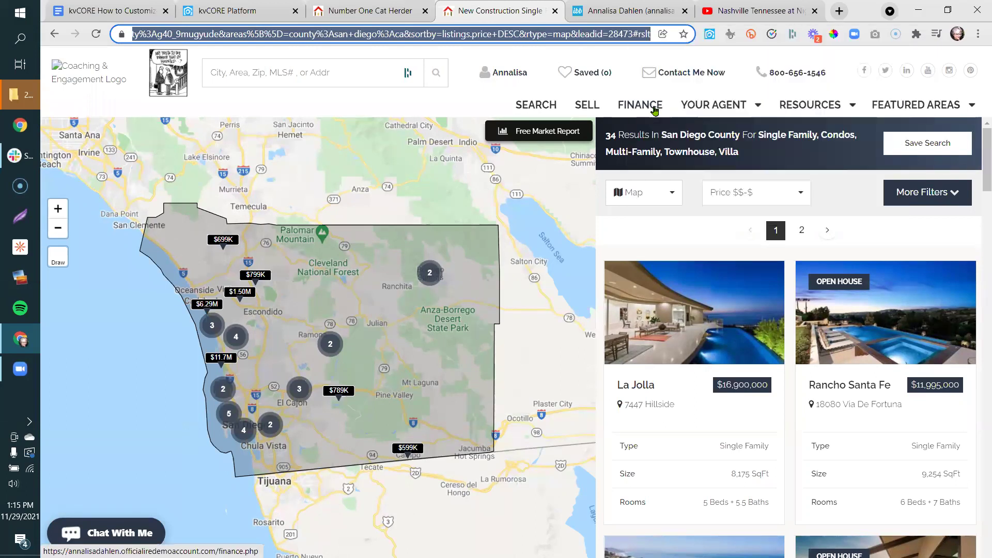
# - Return to the site editor and open the New Construction Properties tile's link for editing
pyautogui.click(372, 11)
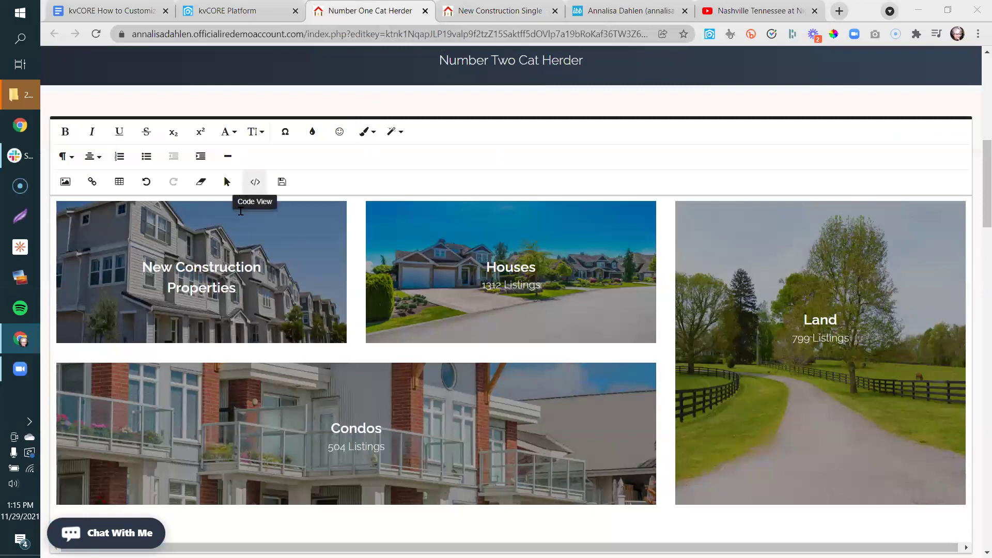
pyautogui.moveTo(271, 304)
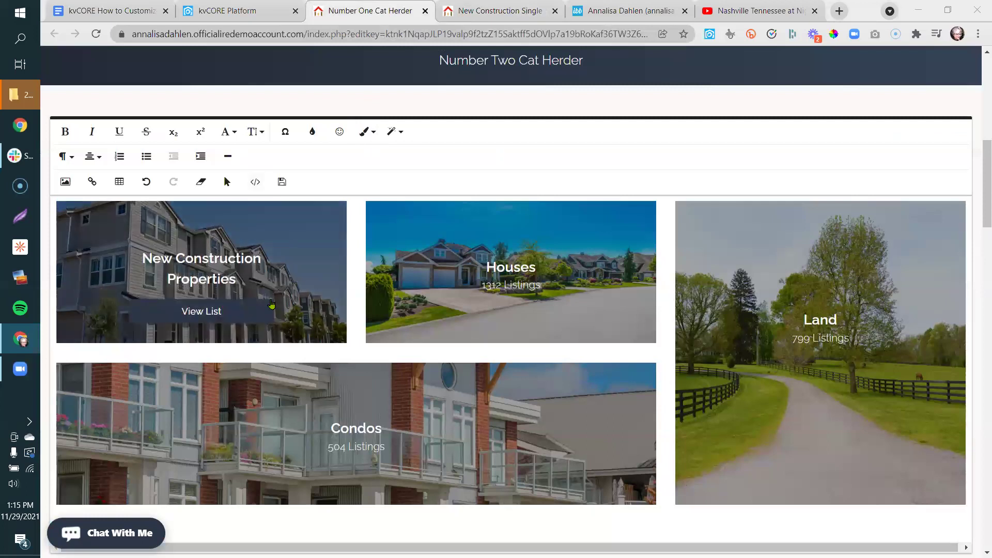
pyautogui.click(205, 313)
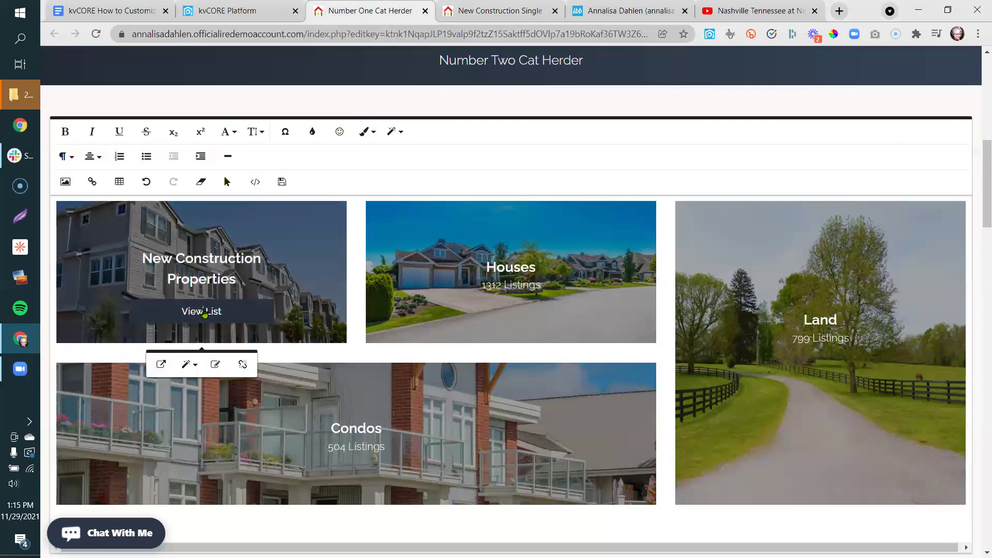
pyautogui.click(216, 365)
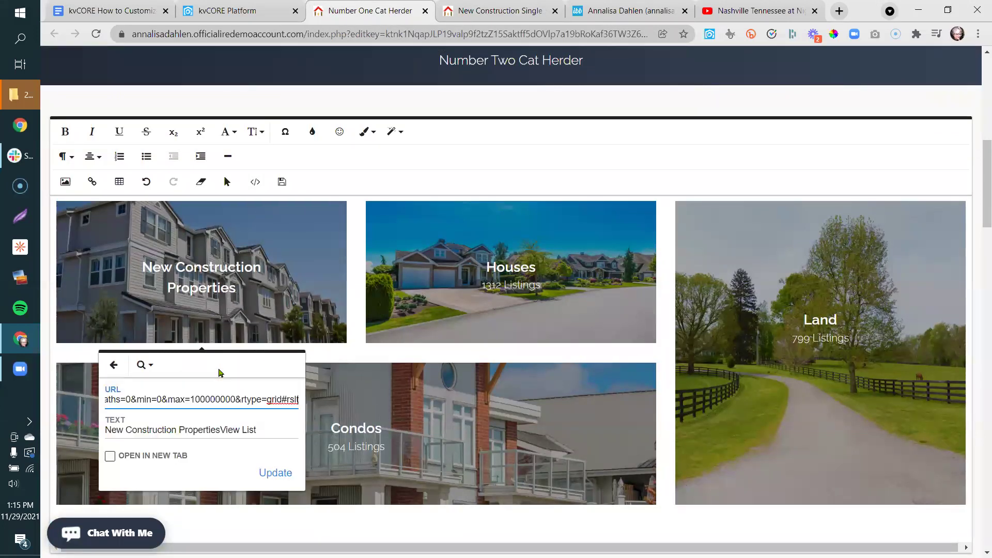
pyautogui.tripleClick(229, 398)
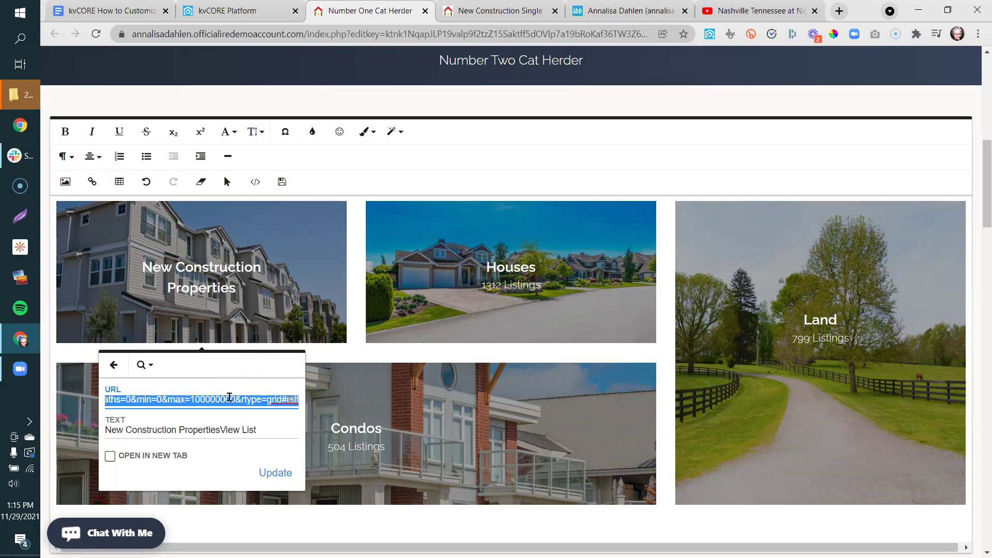
pyautogui.press('BackSpace')
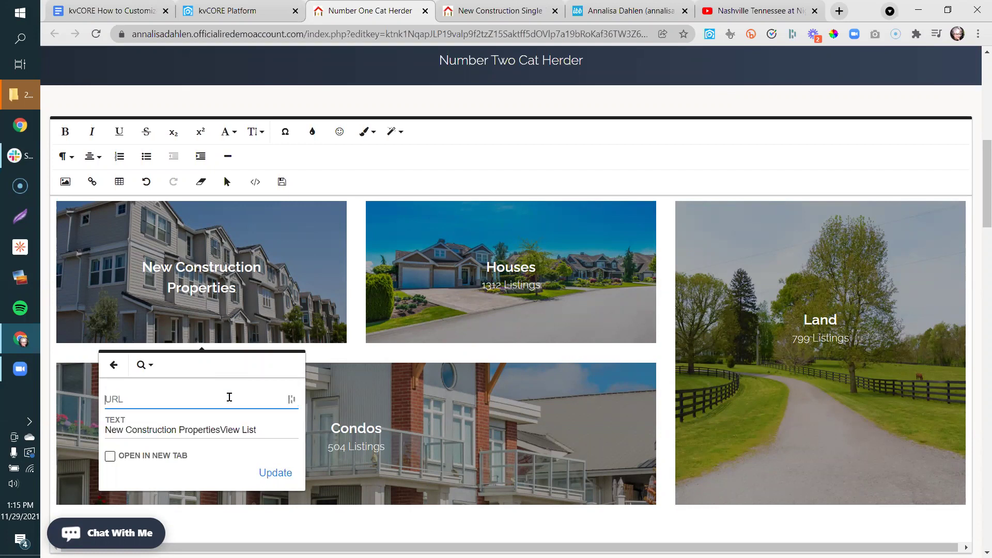
pyautogui.hotkey('ctrl', 'v')
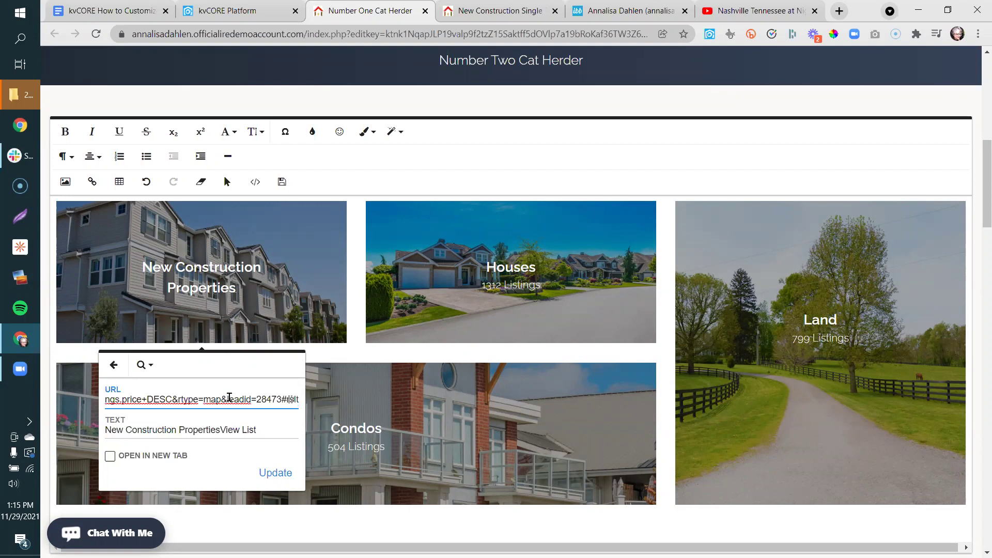
pyautogui.hotkey('ctrl', 'z')
pyautogui.hotkey('ctrl', 'z')
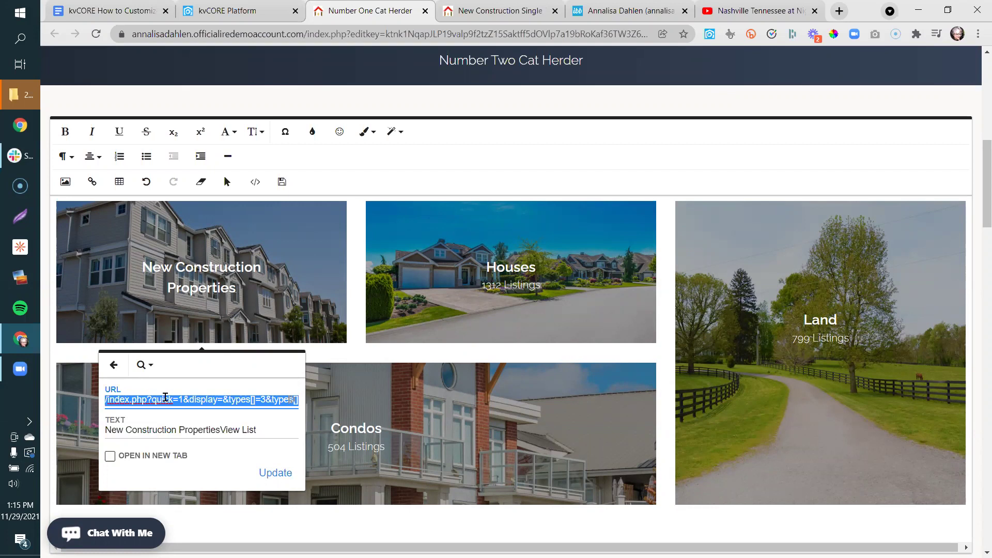
# - Replace the New Construction Properties tile's link URL with the copied search path and update the link
pyautogui.press('BackSpace')
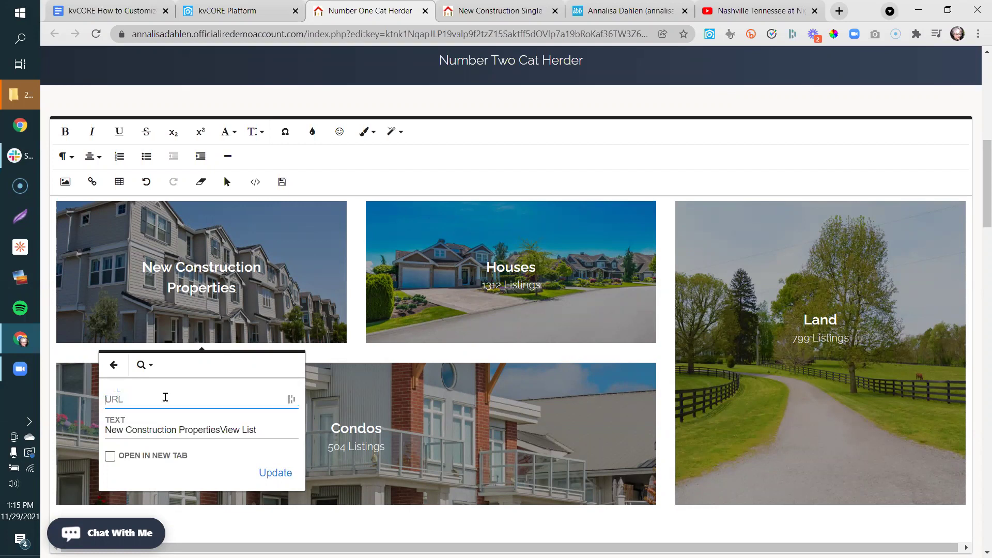
pyautogui.hotkey('ctrl', 'v')
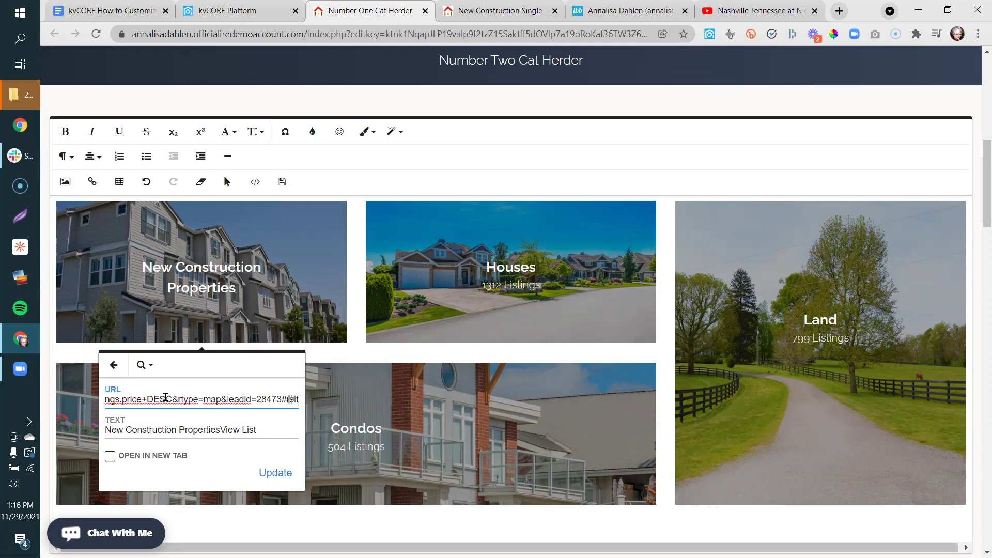
pyautogui.click(274, 471)
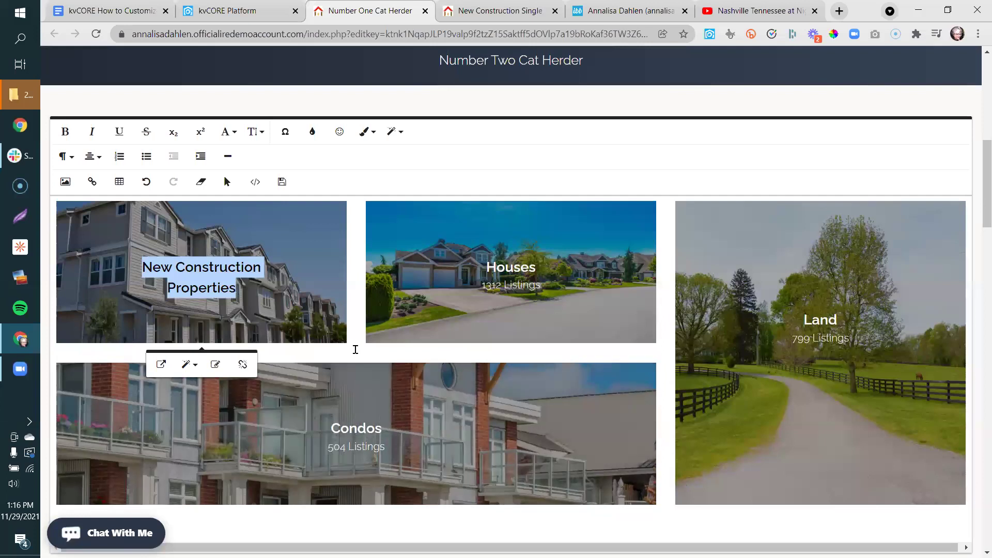
pyautogui.click(356, 350)
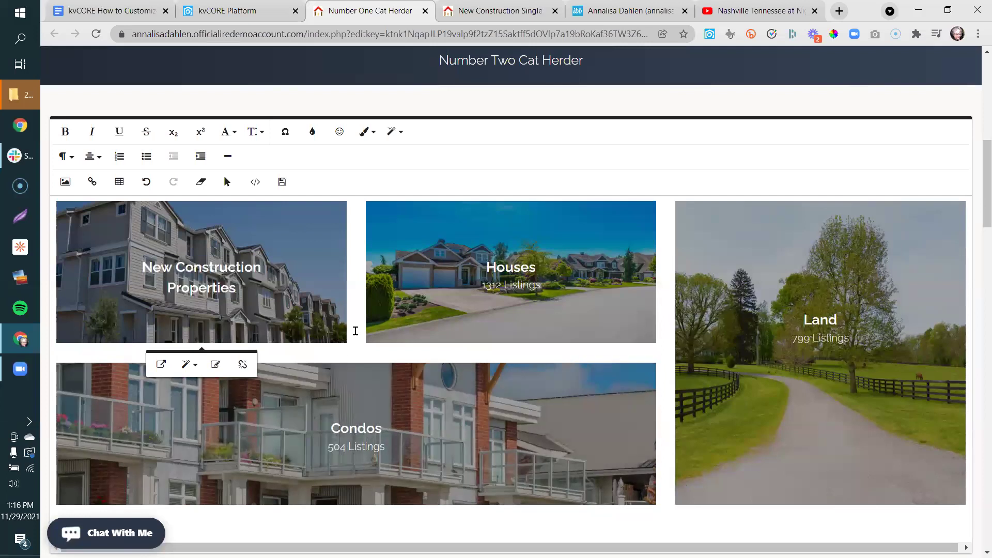
pyautogui.moveTo(291, 263)
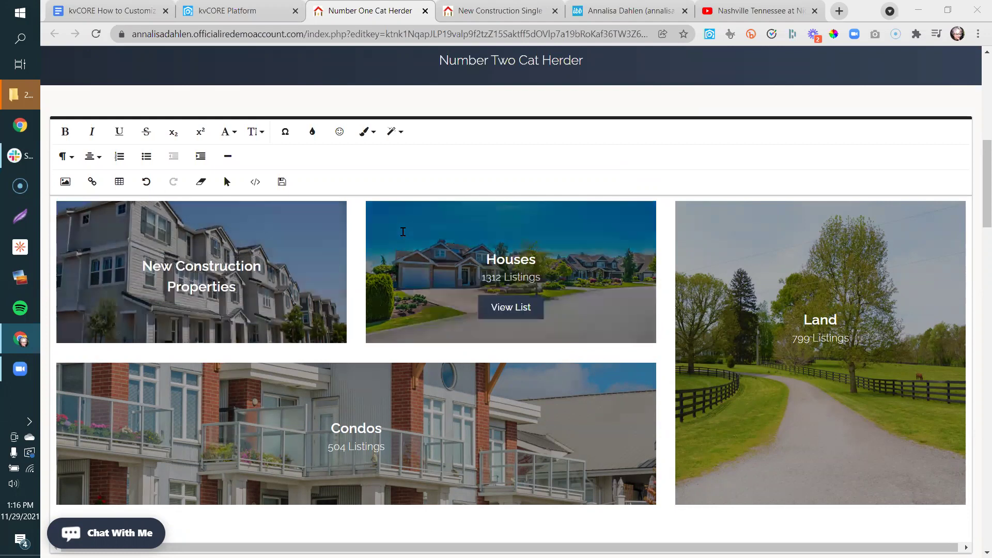
# - Switch to the imgbb image library, open the EXP-Partners-Social-Post6 image and display its embed codes
pyautogui.click(632, 11)
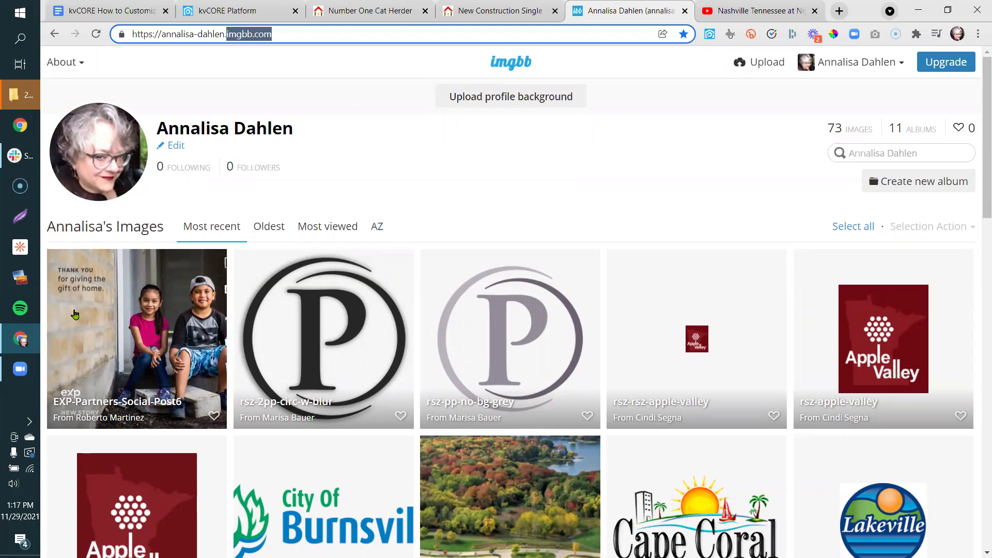
pyautogui.click(129, 311)
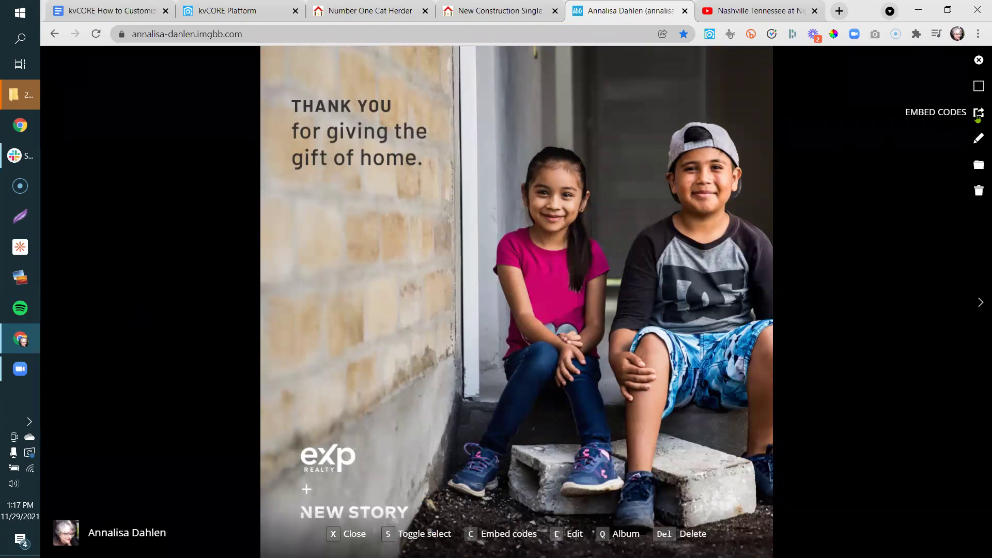
pyautogui.click(958, 118)
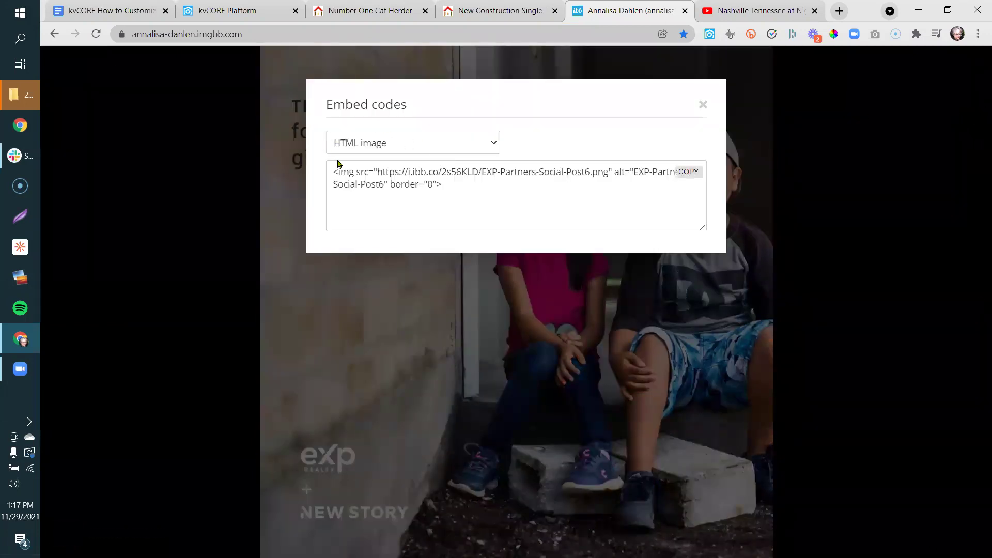
# - Set the EXP-Partners-Social-Post6 embed code type to Direct links, highlight the image's address, and close the image view
pyautogui.click(458, 146)
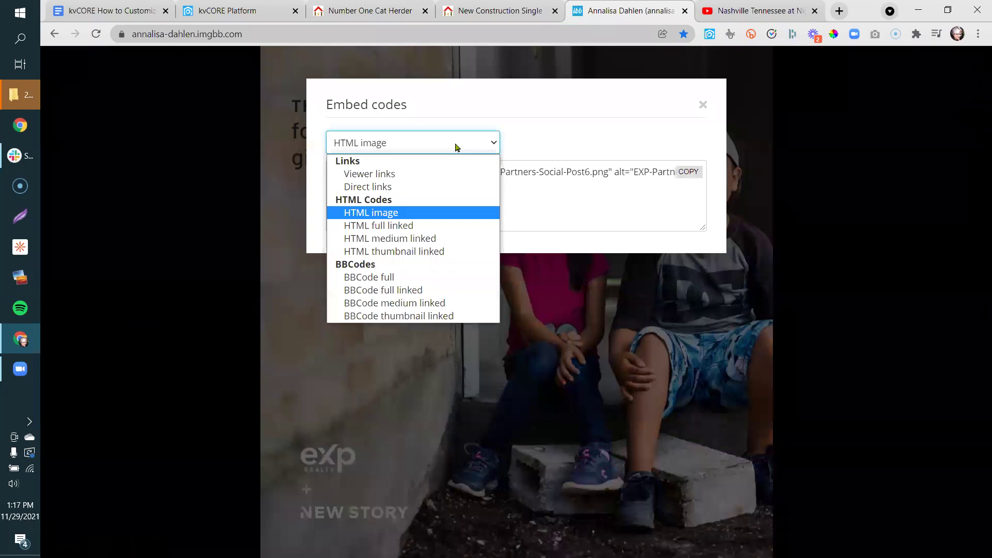
pyautogui.click(414, 187)
pyautogui.click(585, 177)
pyautogui.moveTo(585, 178); pyautogui.dragTo(328, 177)
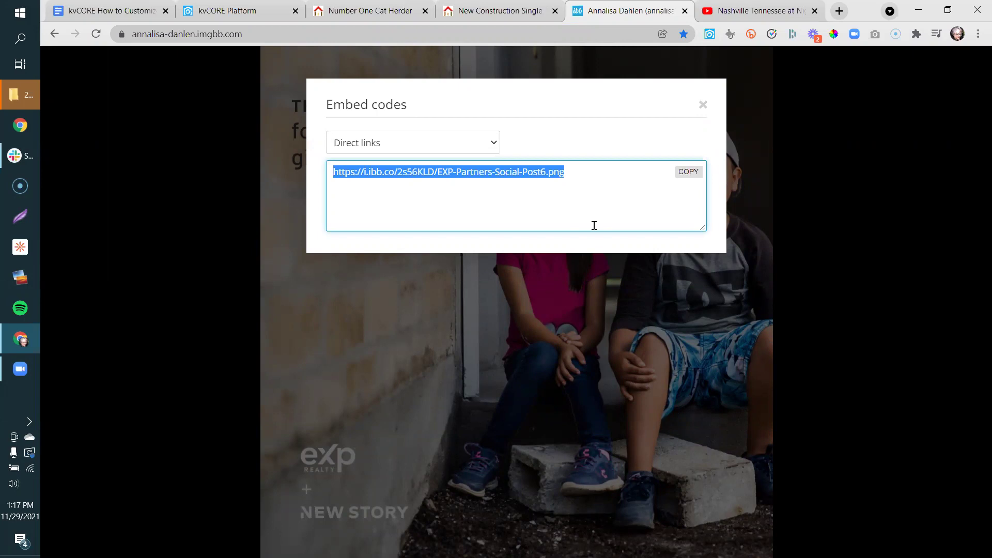
pyautogui.click(598, 179)
pyautogui.moveTo(598, 179); pyautogui.dragTo(327, 181)
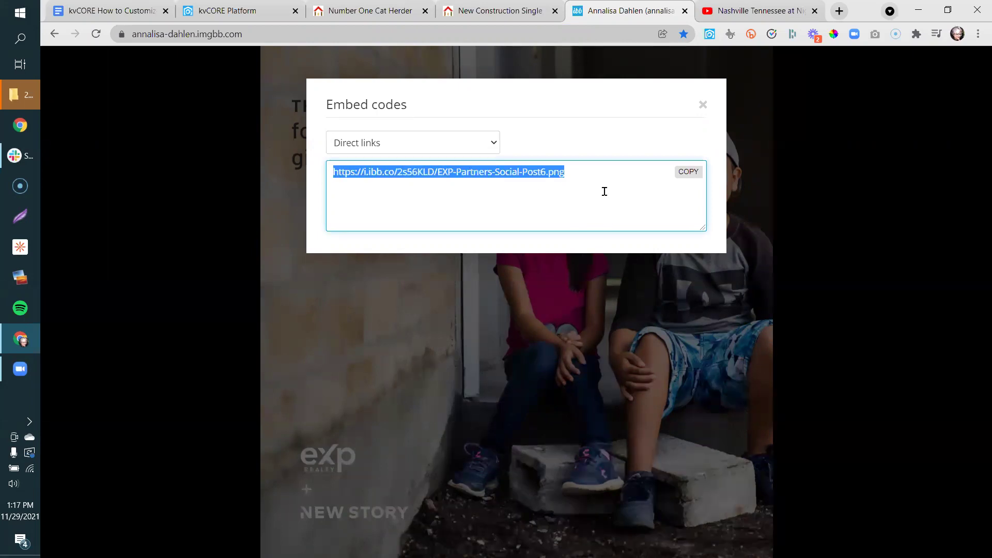
pyautogui.click(700, 107)
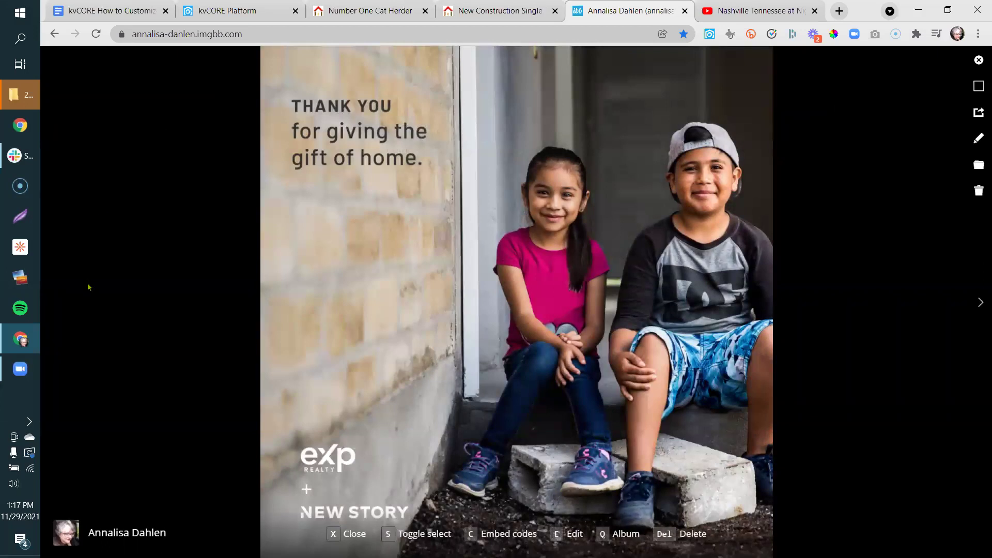
pyautogui.click(979, 61)
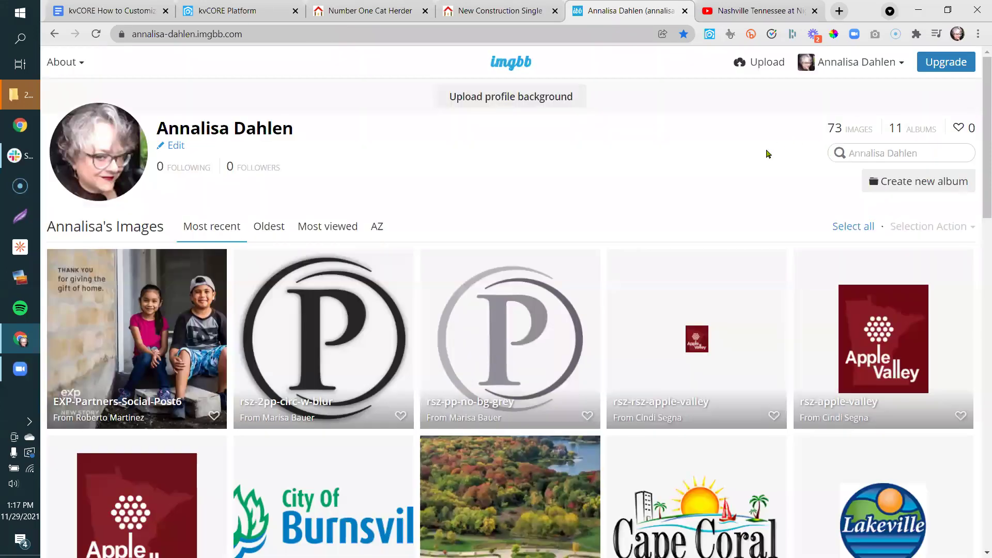
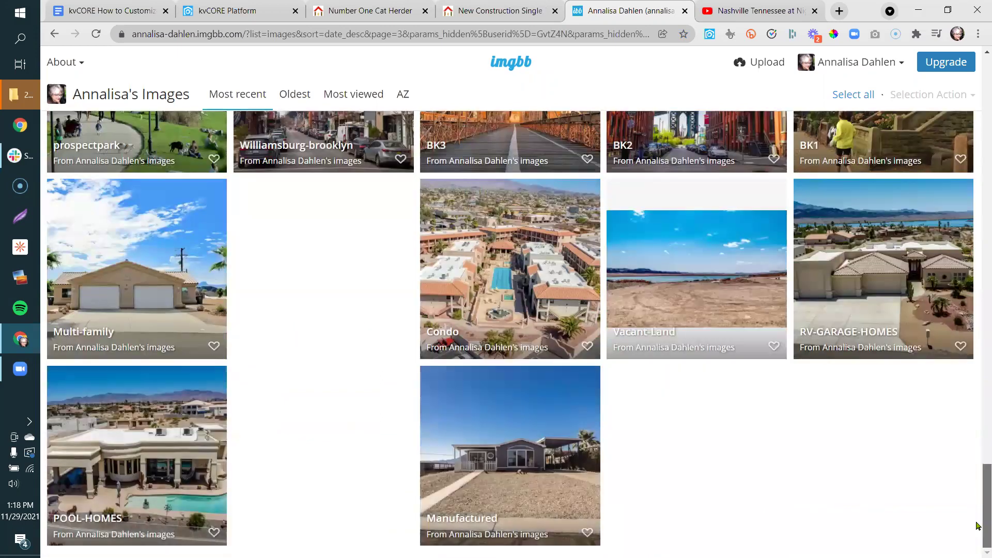
# - Open the New-Construction image from the image library and copy its direct link
pyautogui.scroll(2, 978, 526)
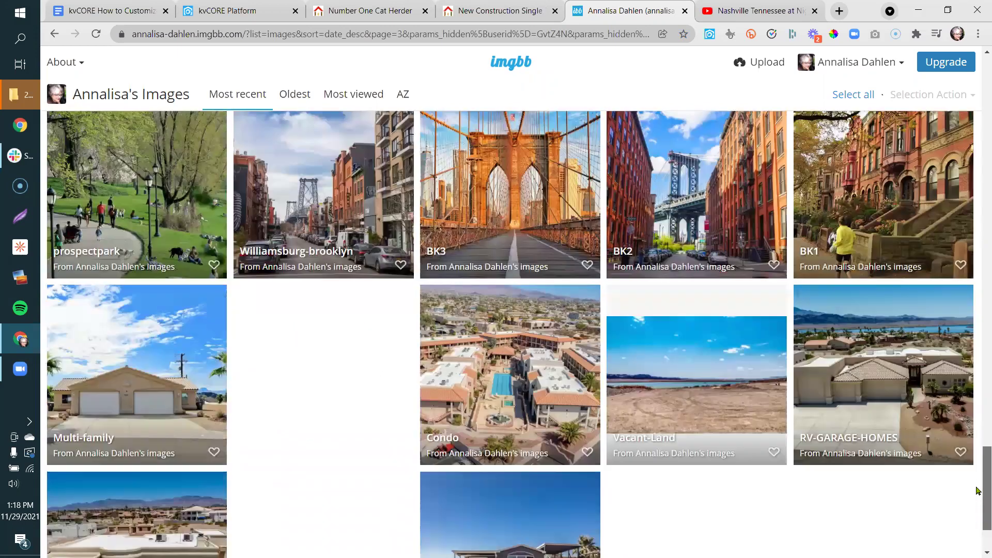
pyautogui.scroll(-2, 978, 541)
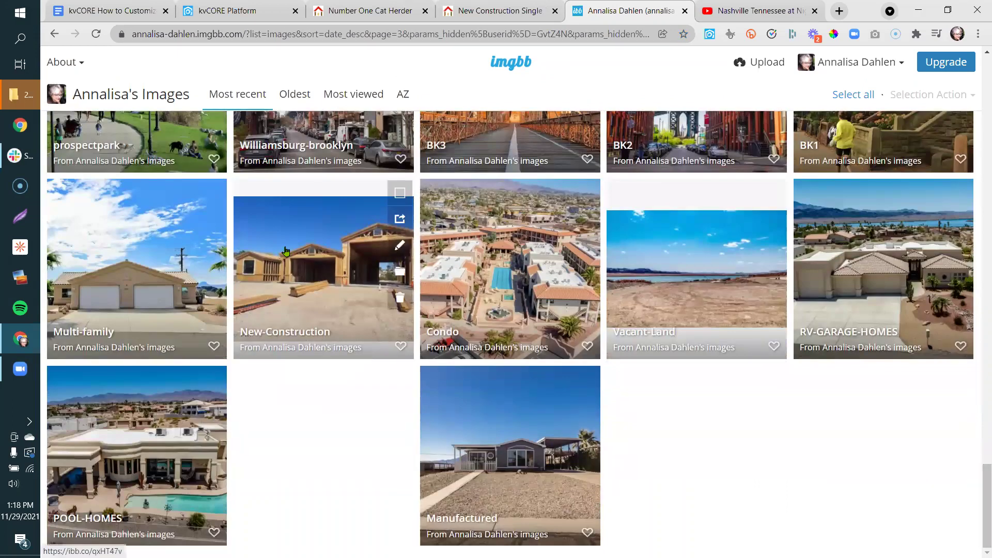
pyautogui.click(325, 265)
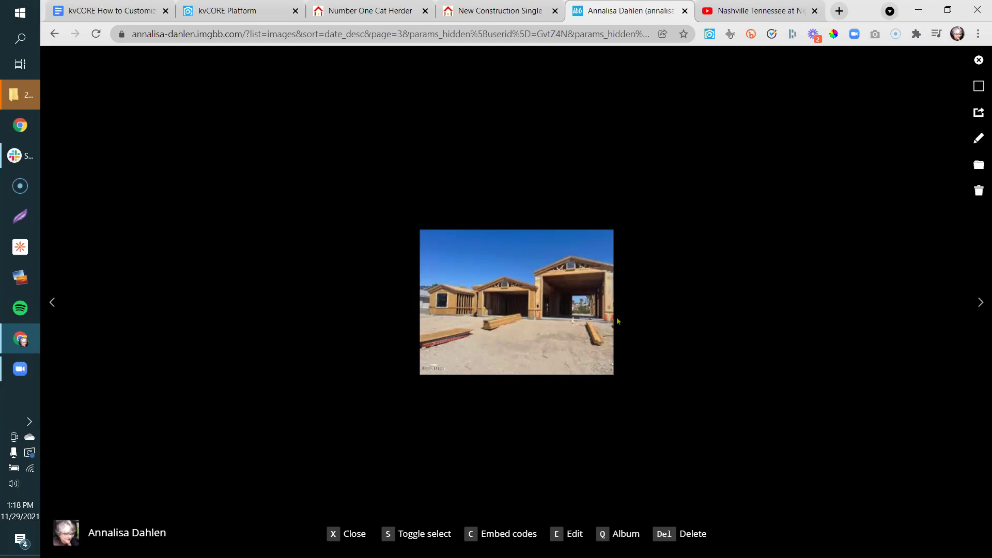
pyautogui.click(980, 120)
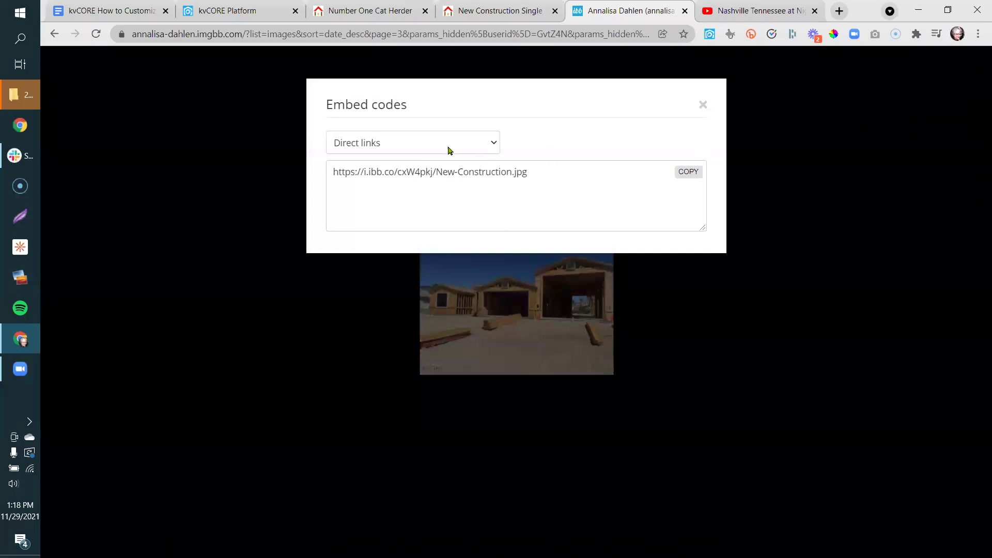
pyautogui.moveTo(547, 171); pyautogui.dragTo(310, 180)
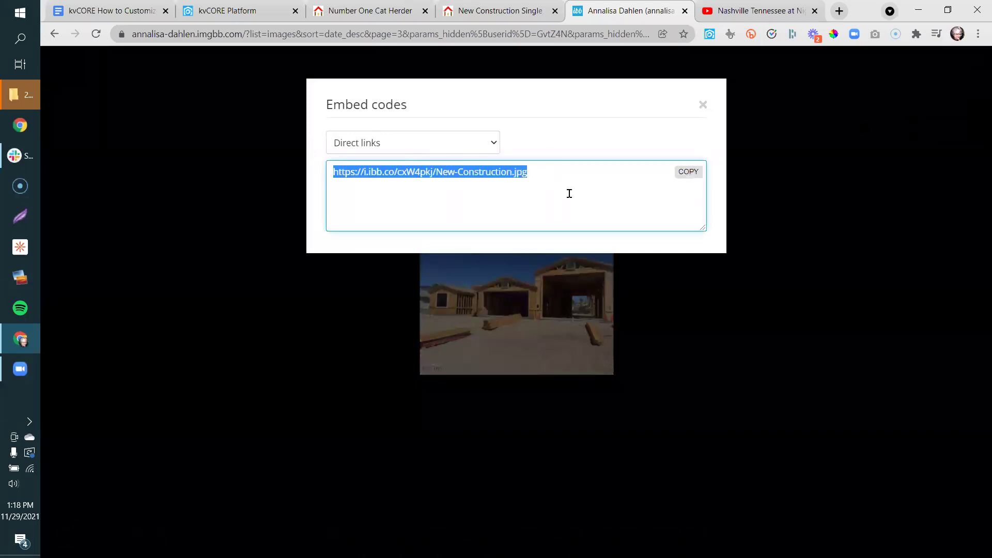
pyautogui.click(687, 173)
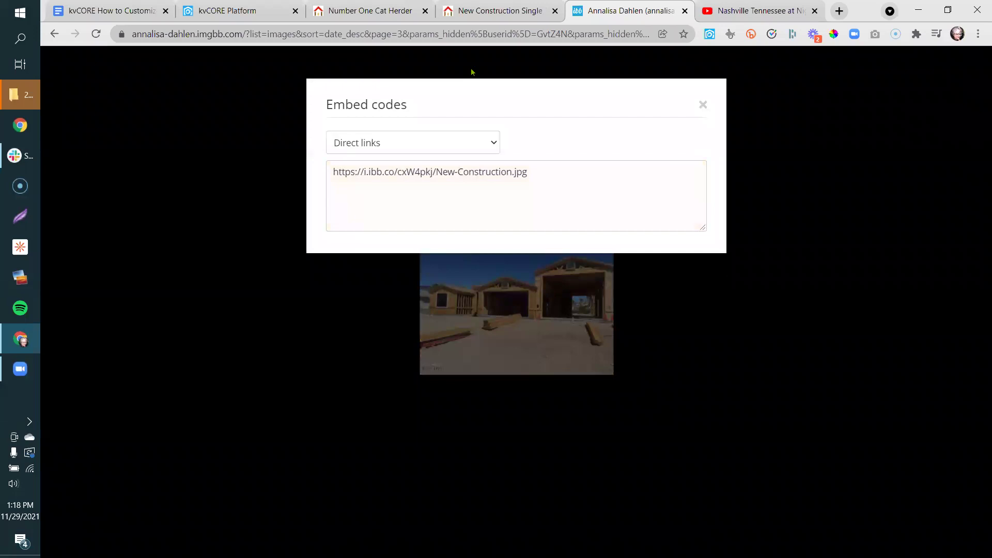
# - Switch back to the site editor, select the New Construction Properties tile's title and show the widget's HTML source code
pyautogui.click(339, 17)
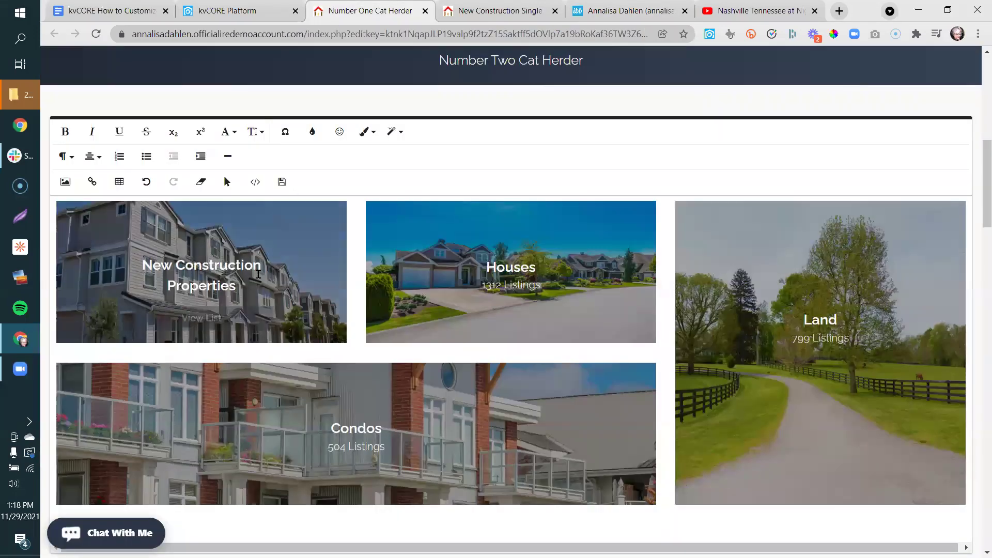
pyautogui.moveTo(250, 281); pyautogui.dragTo(143, 257)
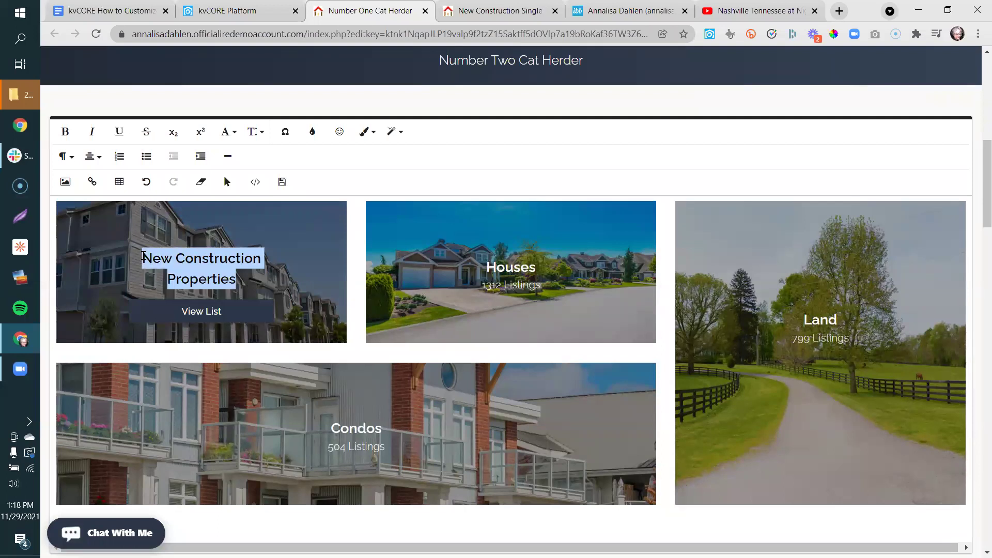
pyautogui.click(256, 183)
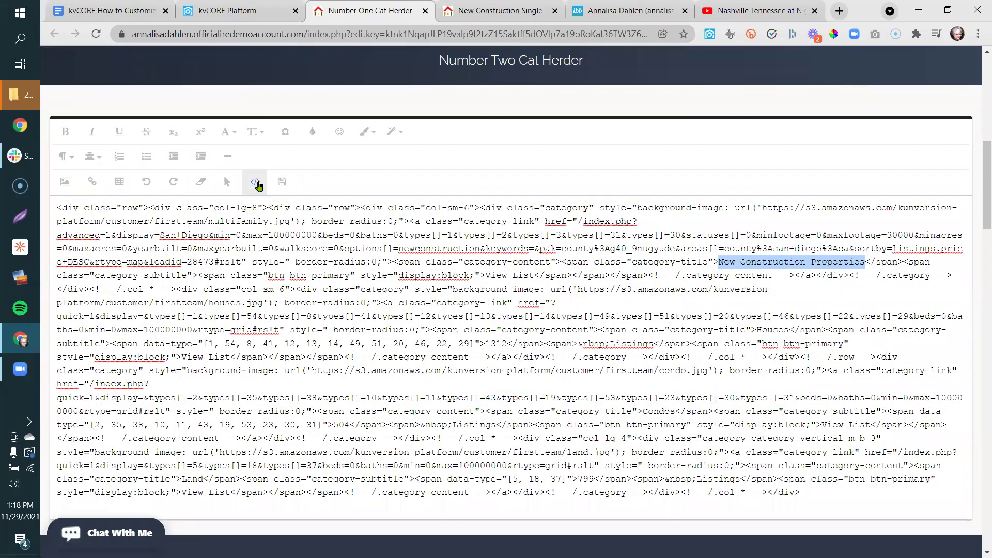
# - Replace the multifamily.jpg background image URL in the code with the copied New-Construction.jpg link and return to the visual view
pyautogui.click(761, 208)
pyautogui.moveTo(762, 208); pyautogui.dragTo(291, 222)
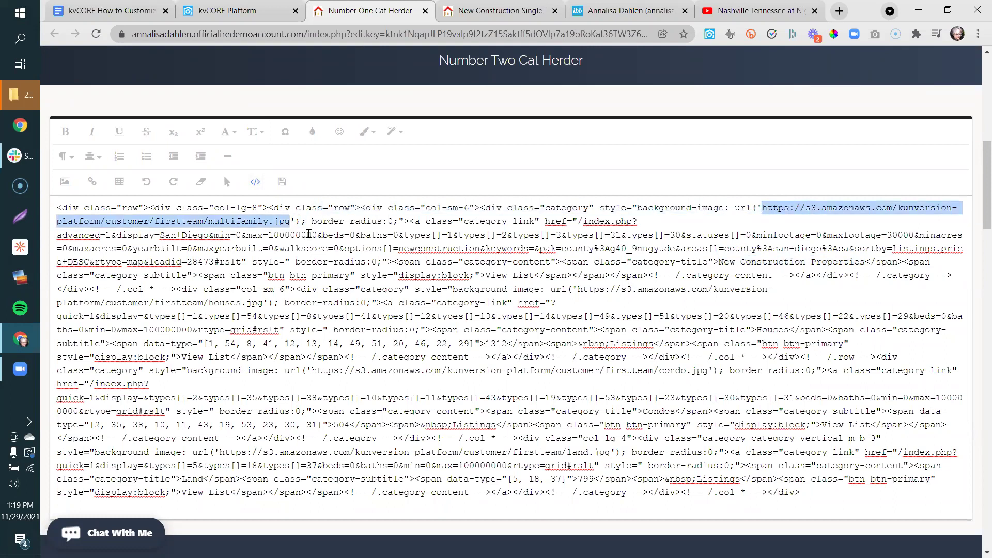
pyautogui.hotkey('ctrl', 'v')
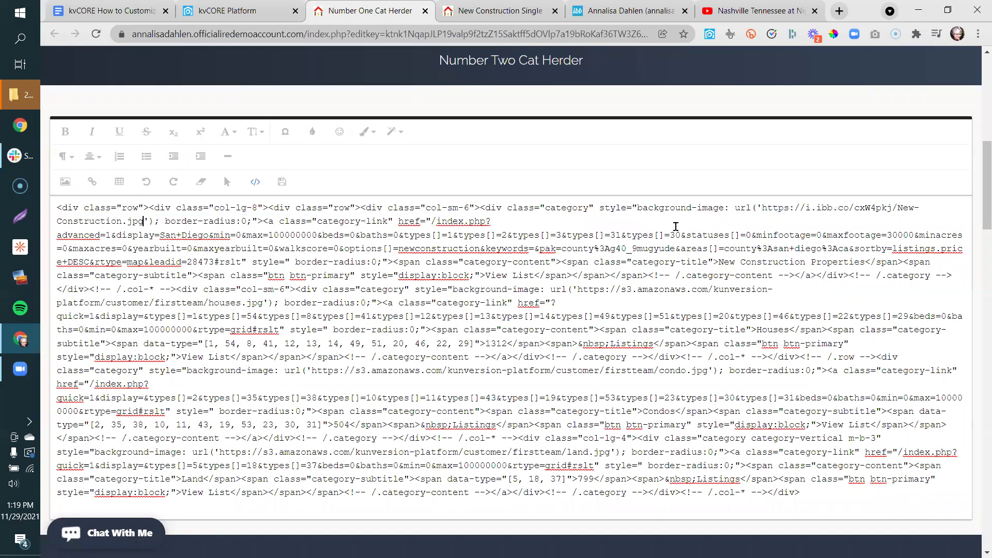
pyautogui.hotkey('ctrl', 'z')
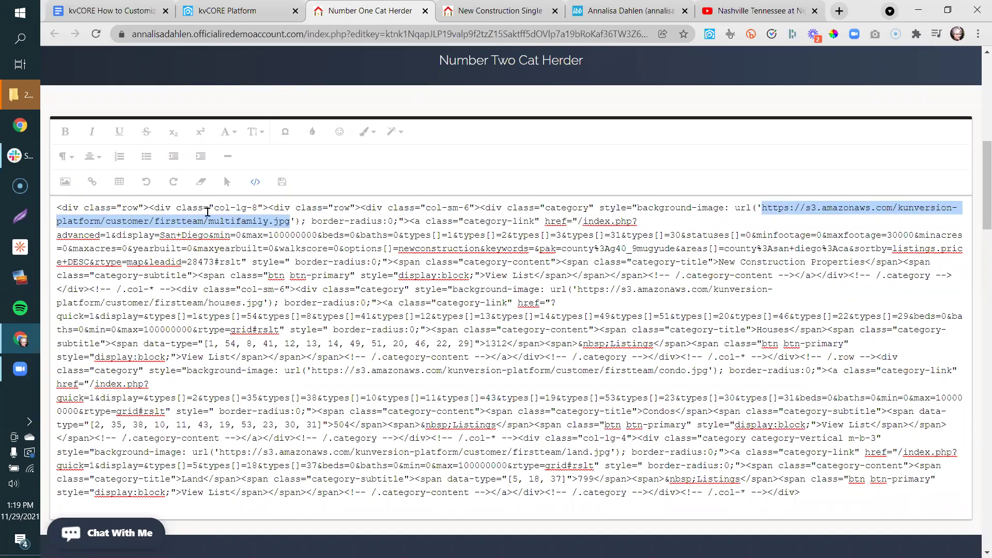
pyautogui.hotkey('ctrl', 'v')
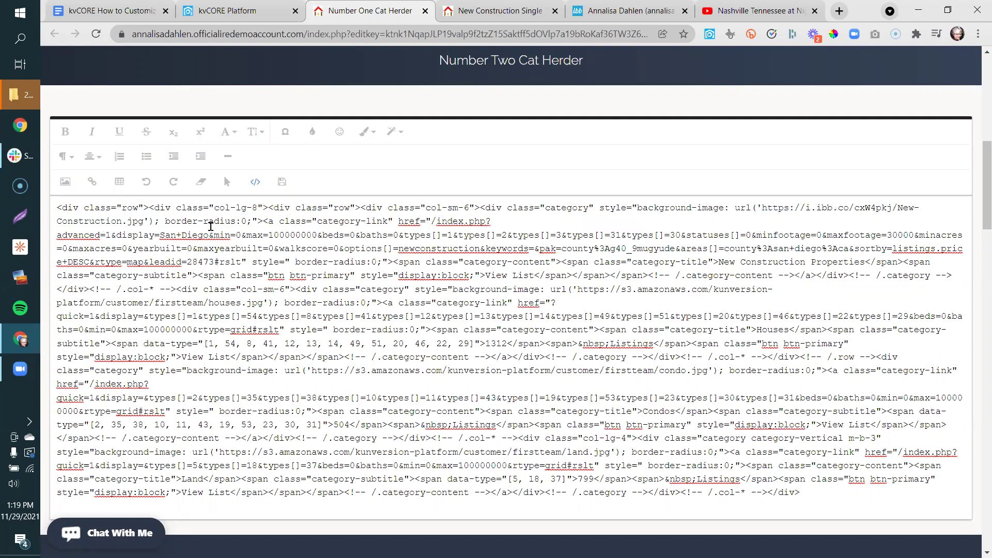
pyautogui.click(255, 188)
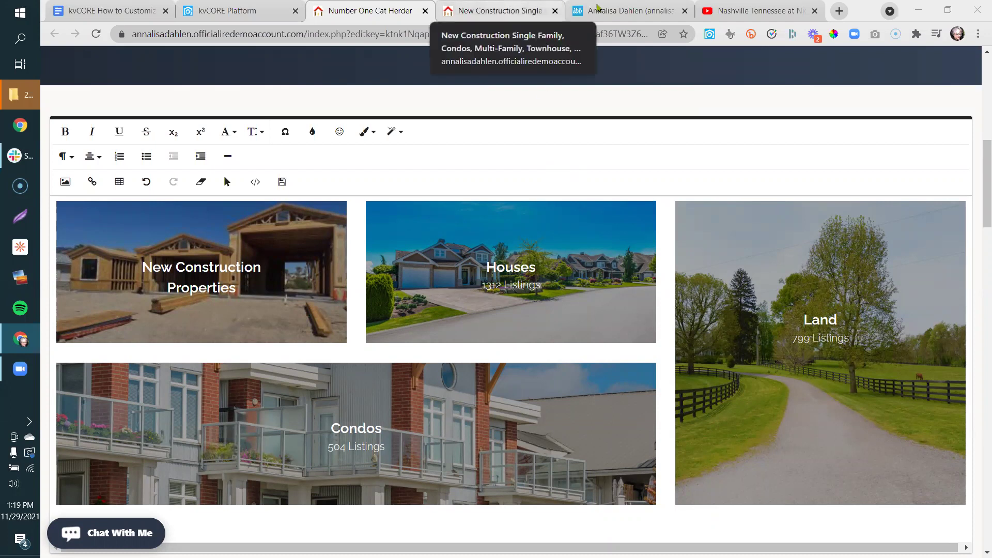
# - Return to imgbb, close the New-Construction image, and create a public album named Default Type Widgets
pyautogui.click(615, 13)
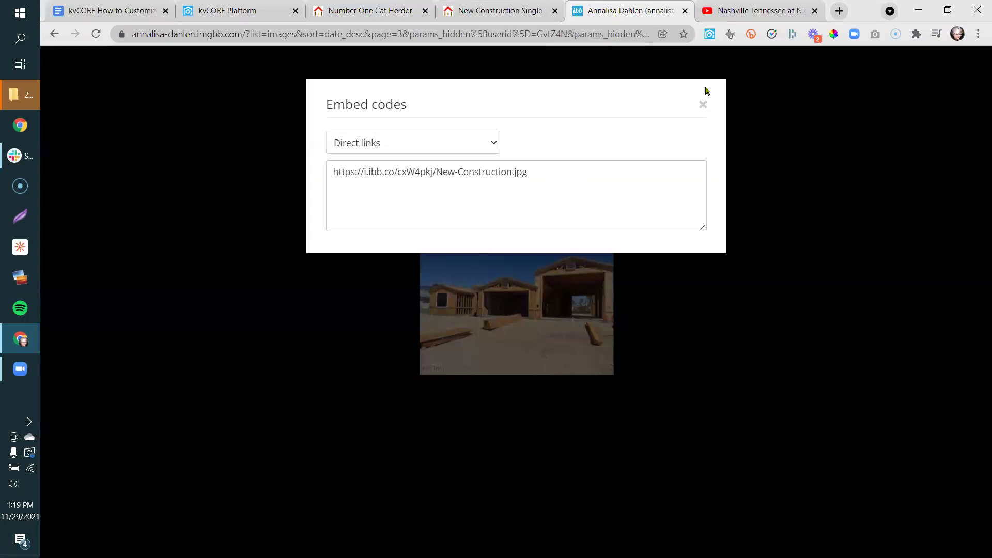
pyautogui.click(704, 105)
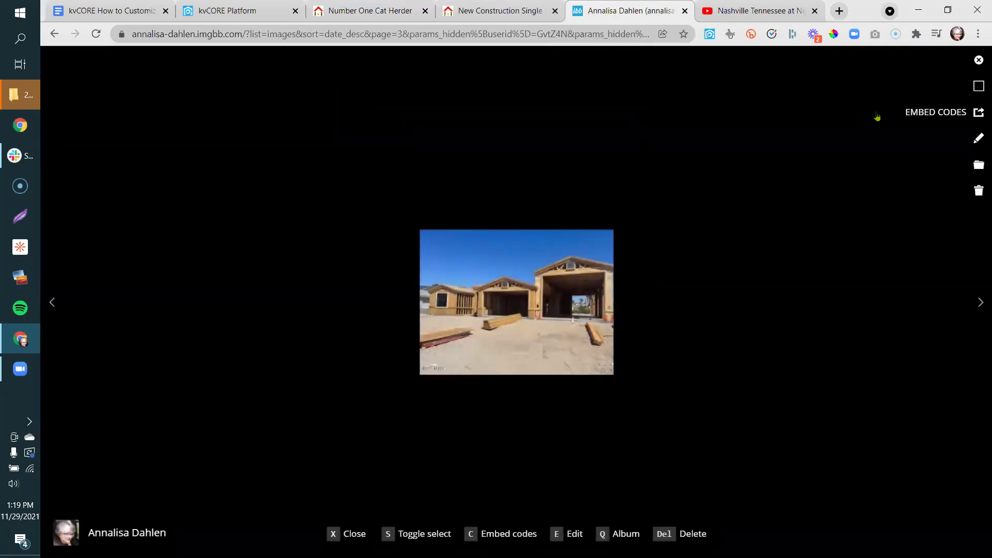
pyautogui.click(979, 60)
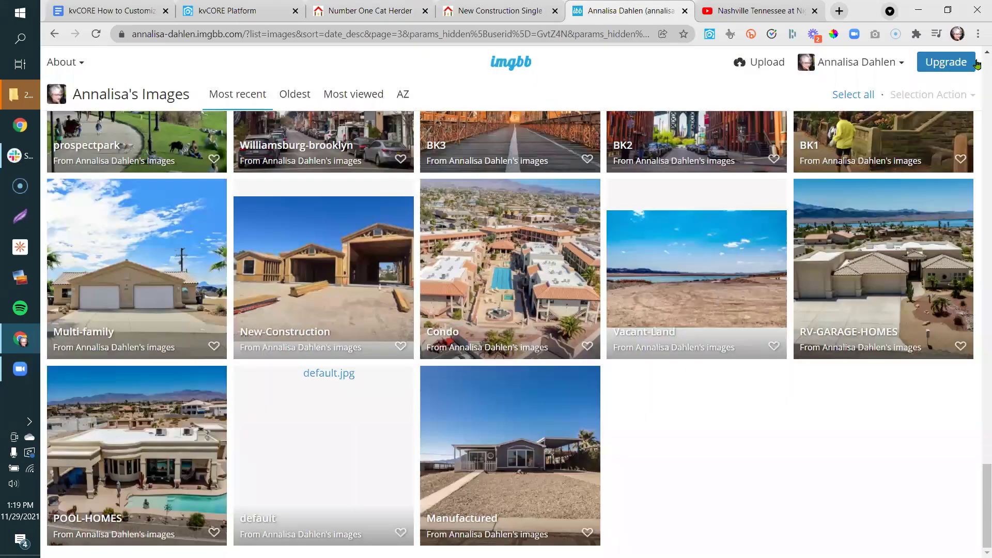
pyautogui.scroll(3, 979, 333)
pyautogui.scroll(15, 979, 334)
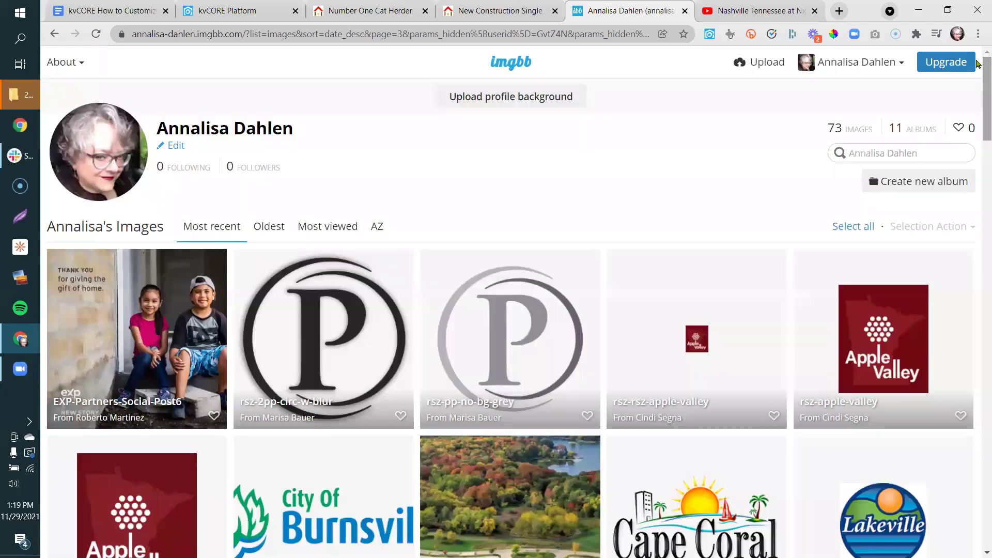
pyautogui.click(914, 189)
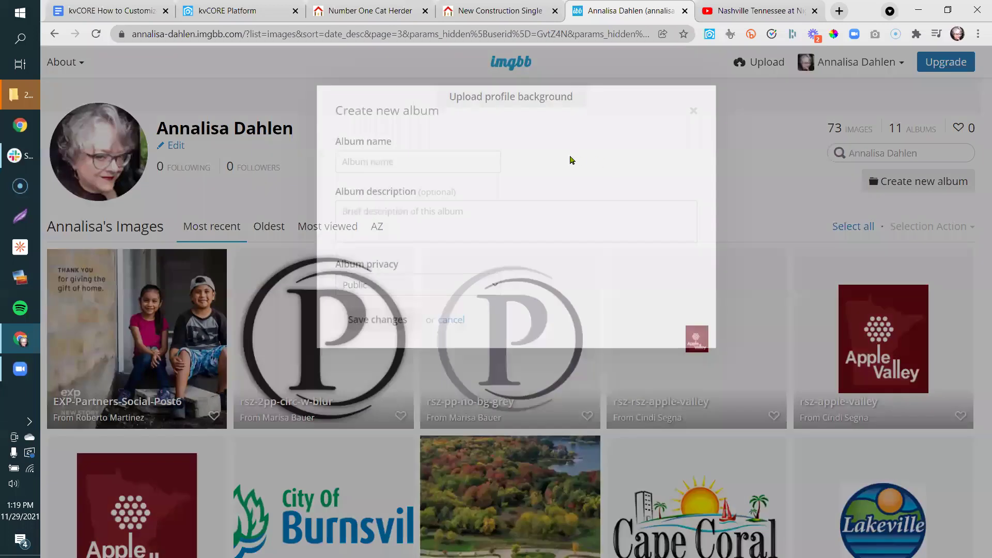
pyautogui.click(426, 163)
pyautogui.write('Defu')
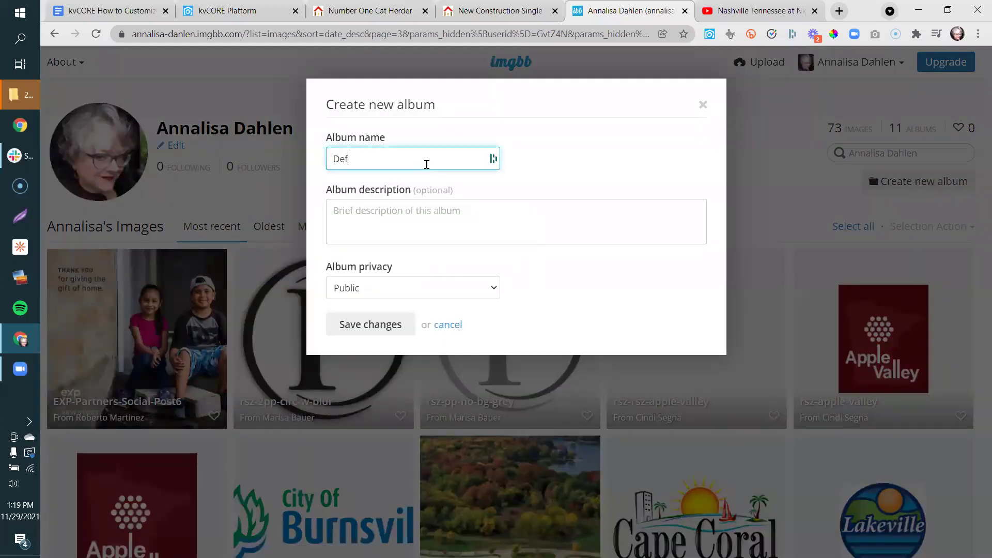
pyautogui.write('ult Type Widgets')
pyautogui.click(378, 329)
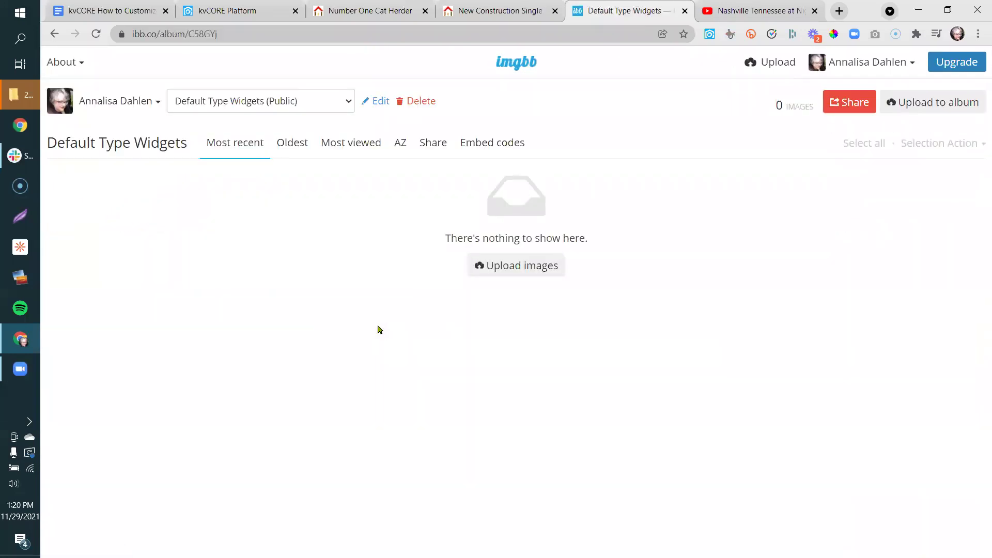
# - Switch to the New Construction search results and capture a 1068x841 screenshot area covering the San Diego County map
pyautogui.click(508, 276)
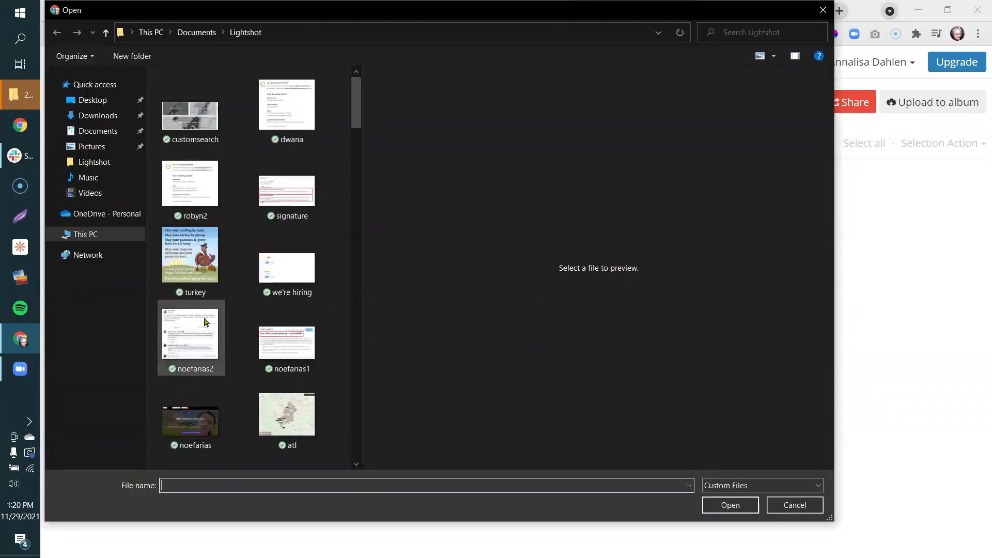
pyautogui.click(795, 505)
pyautogui.click(470, 6)
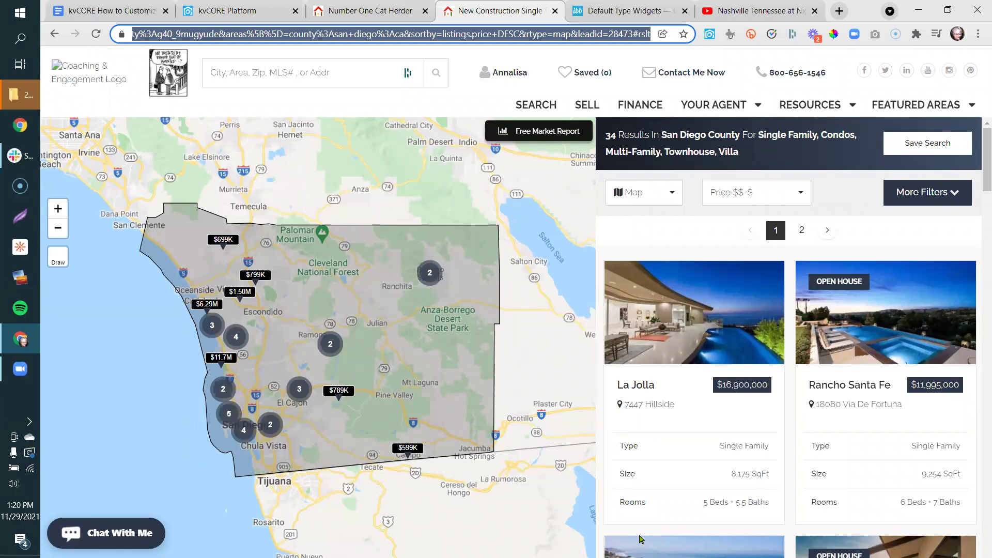
pyautogui.press('Print')
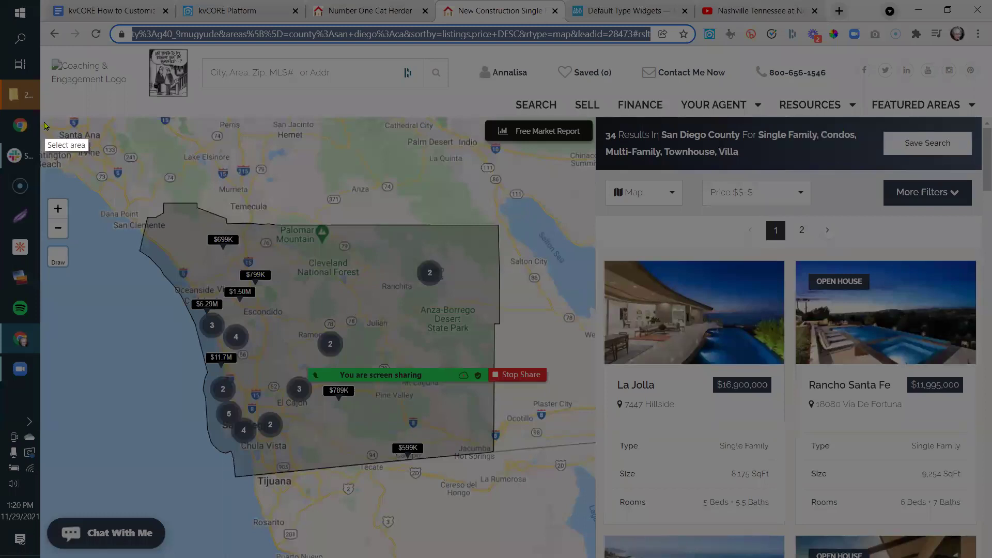
pyautogui.moveTo(42, 119); pyautogui.dragTo(555, 493)
pyautogui.moveTo(570, 526); pyautogui.dragTo(593, 554)
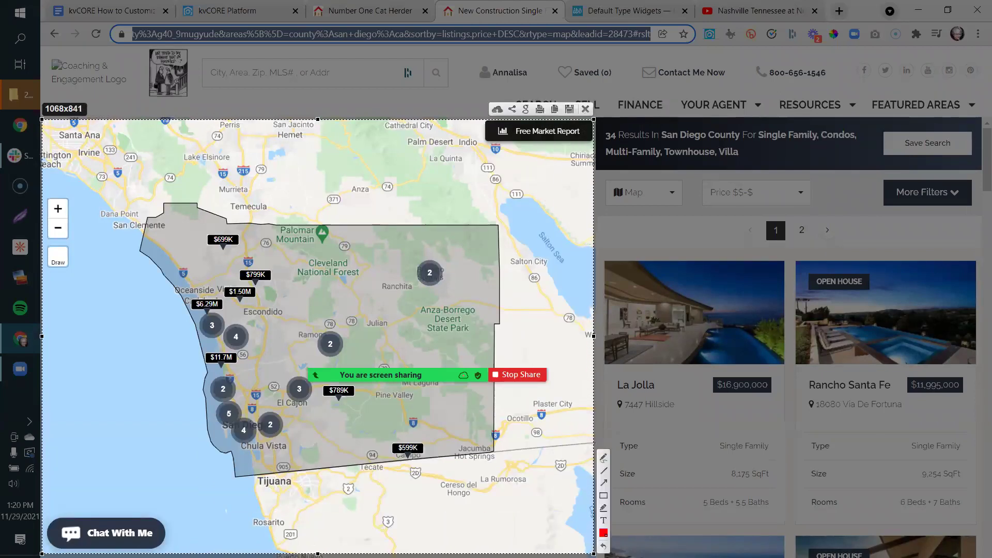
# - Save the map screenshot as a PNG named newconstructionsandiegocounty in the Lightshot folder
pyautogui.click(570, 113)
pyautogui.write('ne')
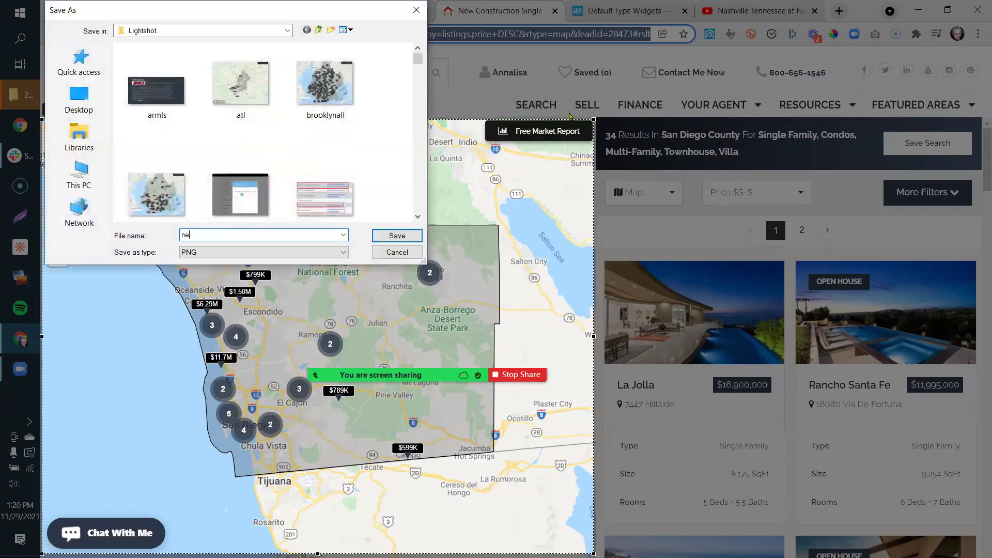
pyautogui.write('wconstructionsandiegocounty')
pyautogui.click(376, 237)
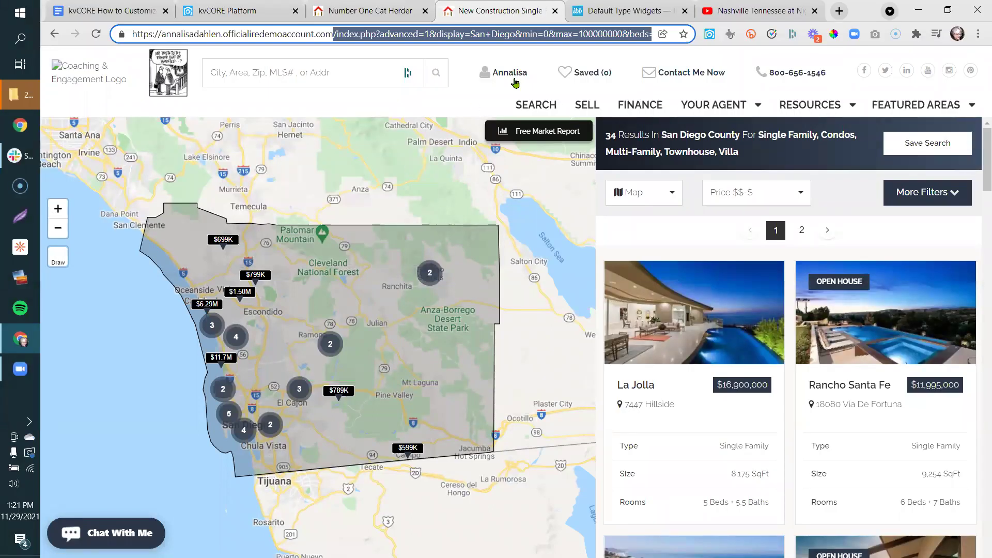
# - Switch to imgbb and upload the newconstructionsandiegocounty image from the Lightshot folder to the Default Type Widgets album
pyautogui.click(575, 16)
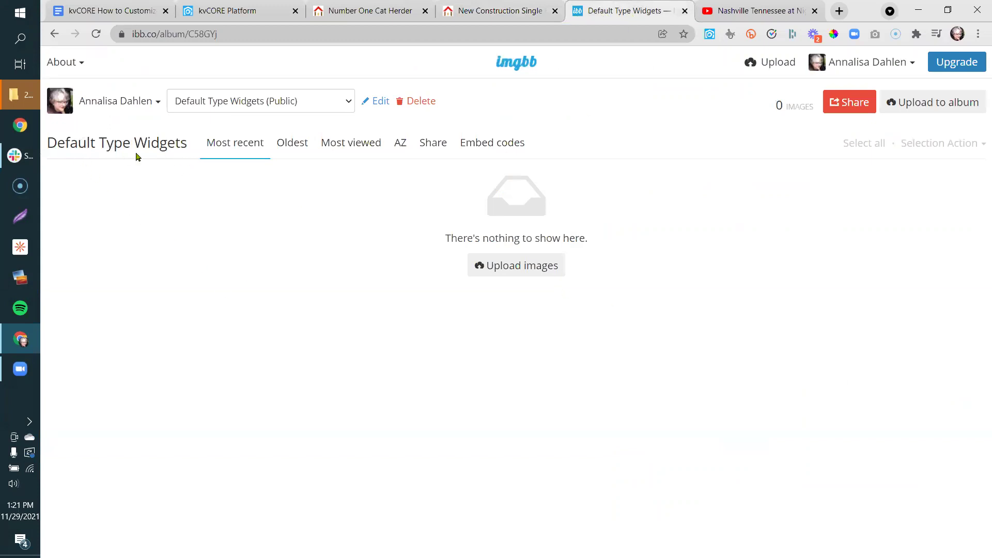
pyautogui.click(528, 268)
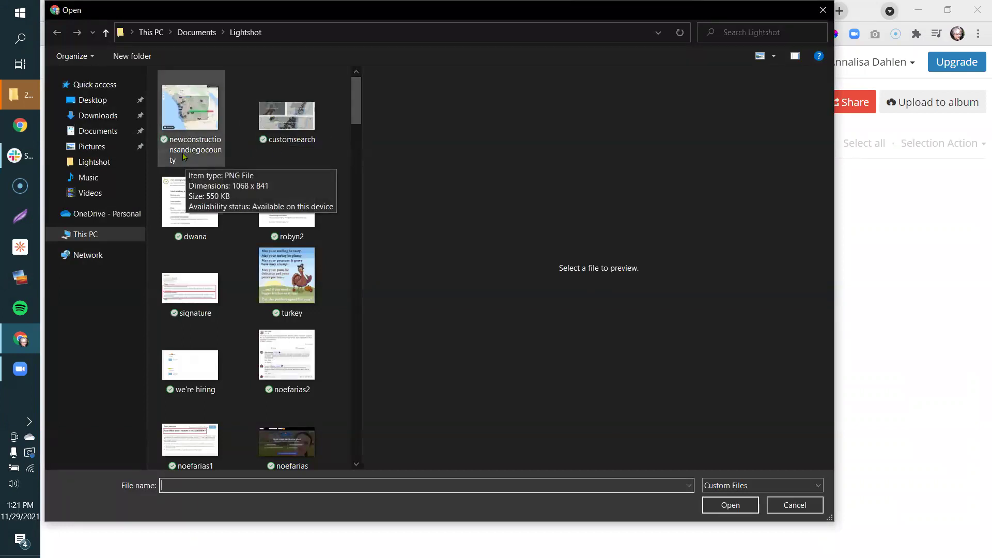
pyautogui.click(191, 147)
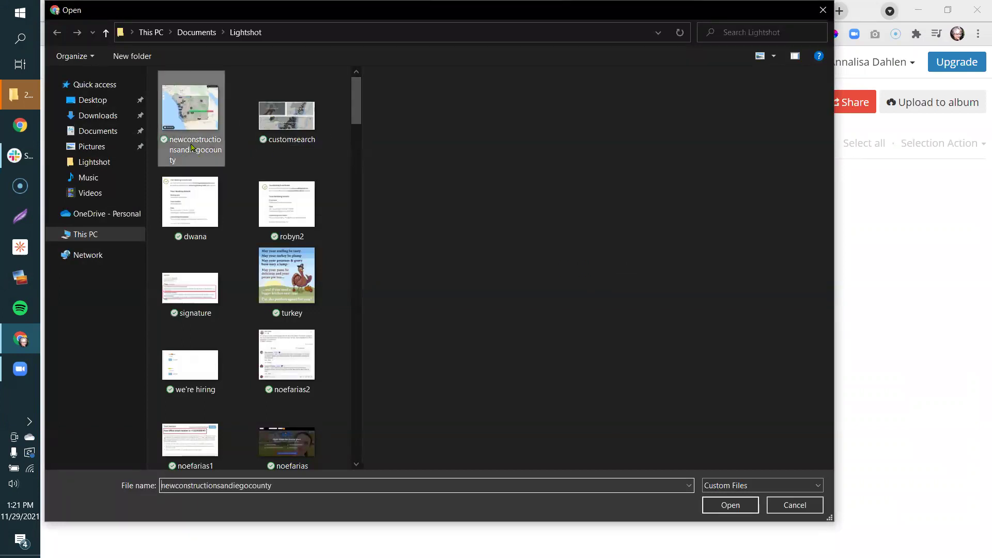
pyautogui.click(737, 507)
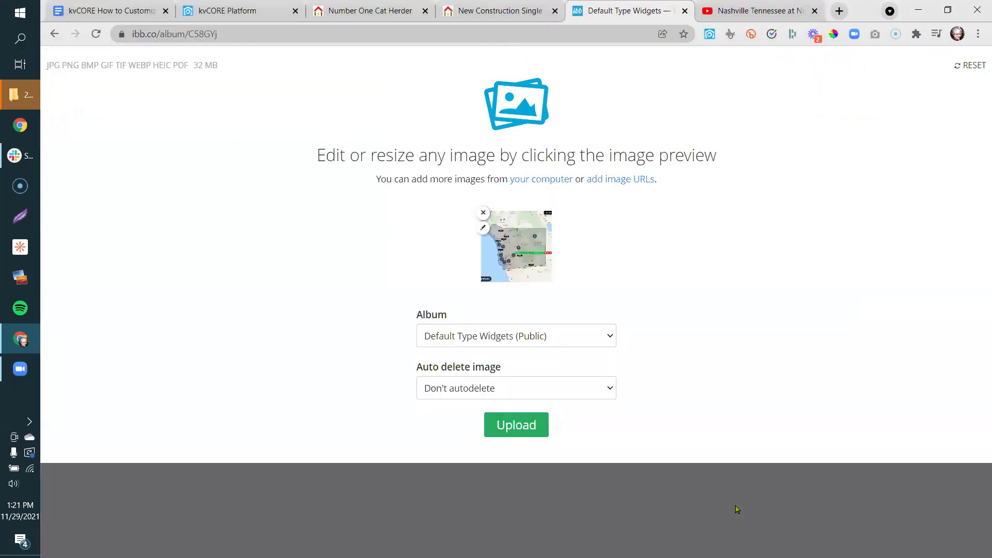
pyautogui.click(526, 432)
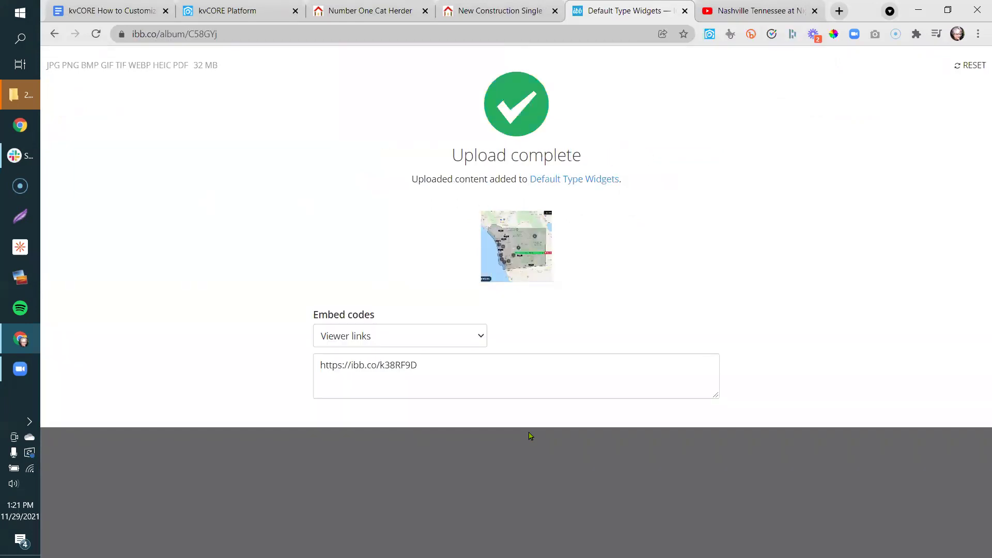
# - Set the embed codes to Direct links and copy the uploaded map image's link
pyautogui.click(429, 336)
pyautogui.click(453, 379)
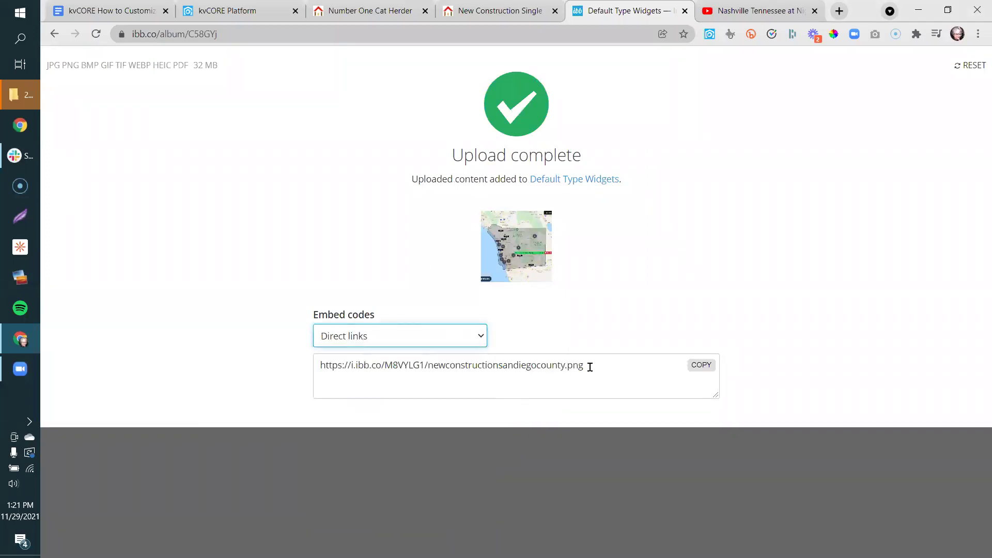
pyautogui.click(696, 368)
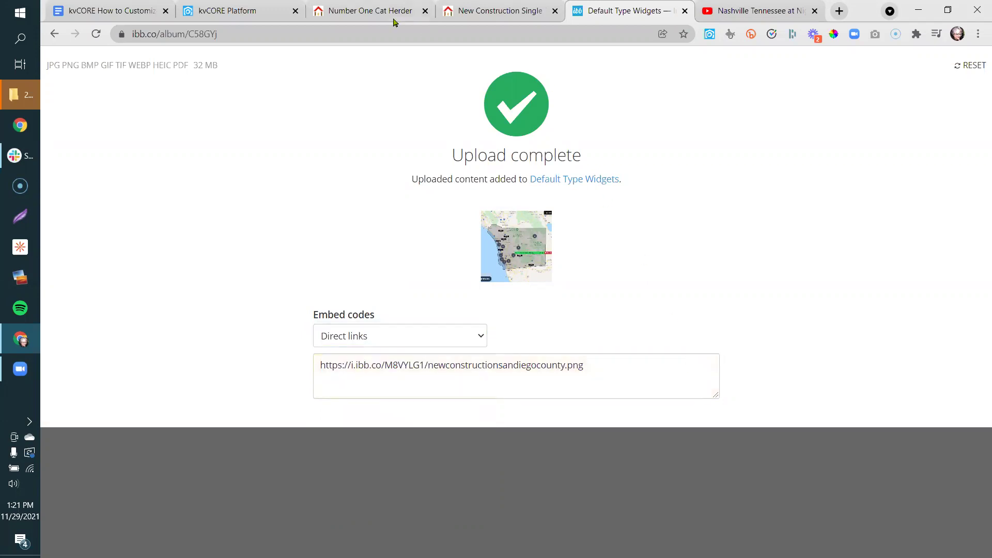
# - Replace the New-Construction.jpg background URL in the New Construction Properties tile's code with the copied map link and return to the visual view
pyautogui.click(376, 11)
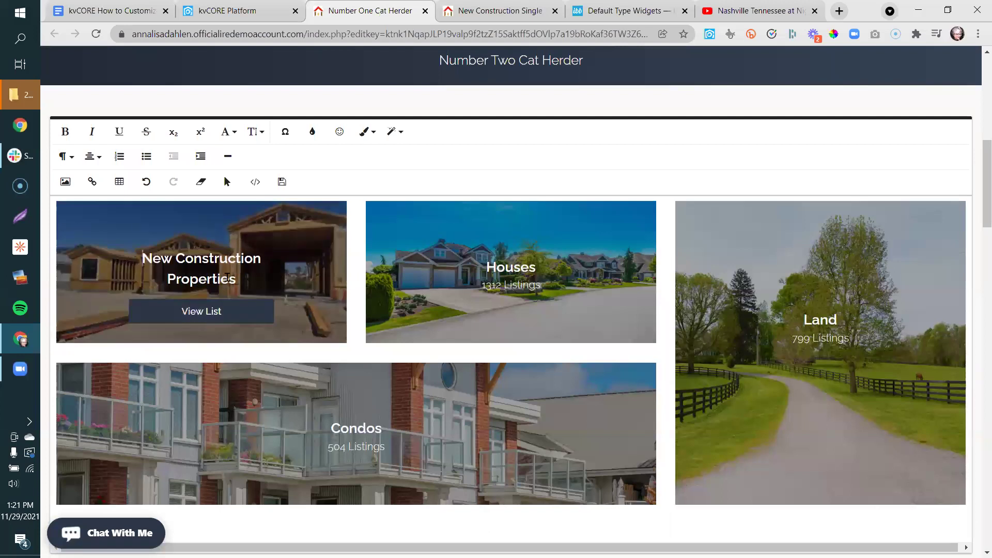
pyautogui.moveTo(236, 280); pyautogui.dragTo(140, 262)
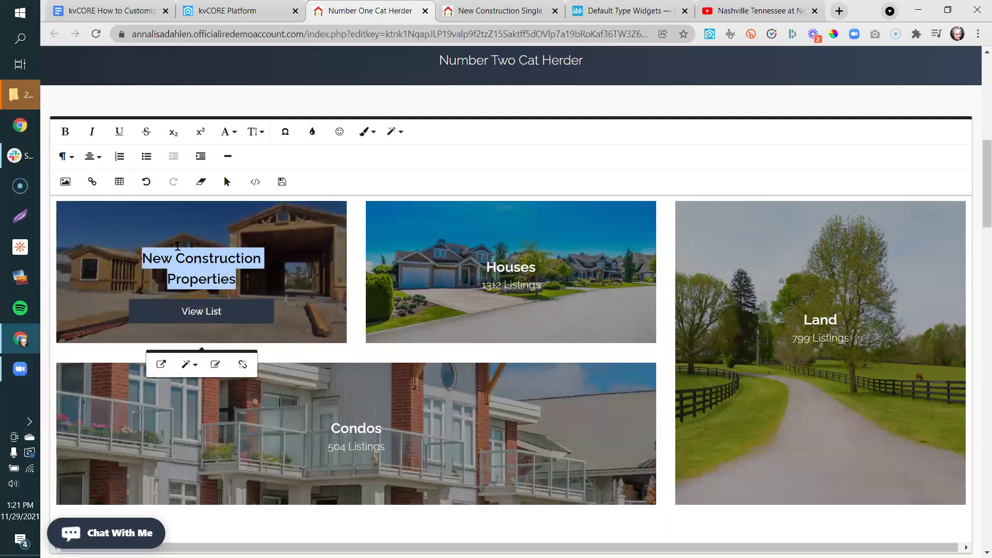
pyautogui.click(255, 184)
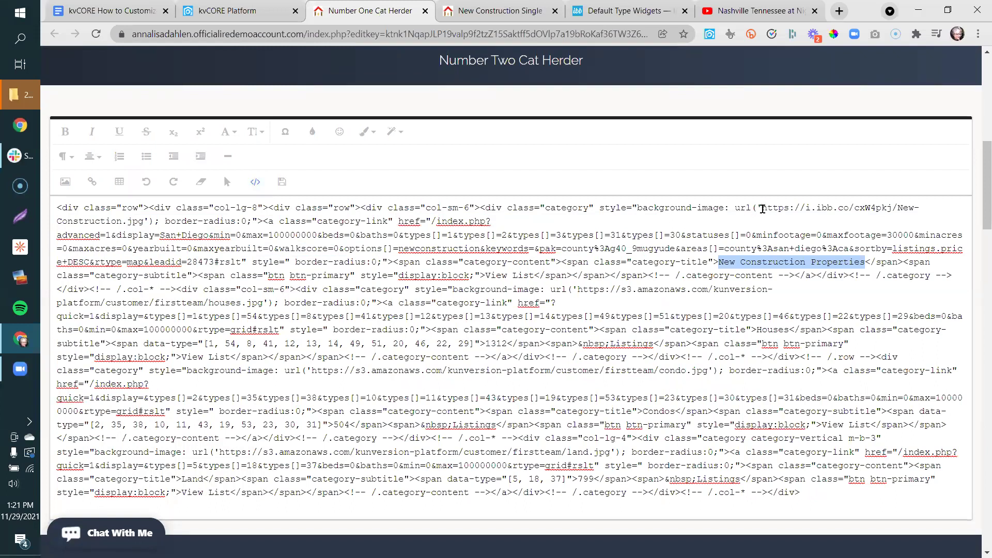
pyautogui.moveTo(763, 207); pyautogui.dragTo(144, 224)
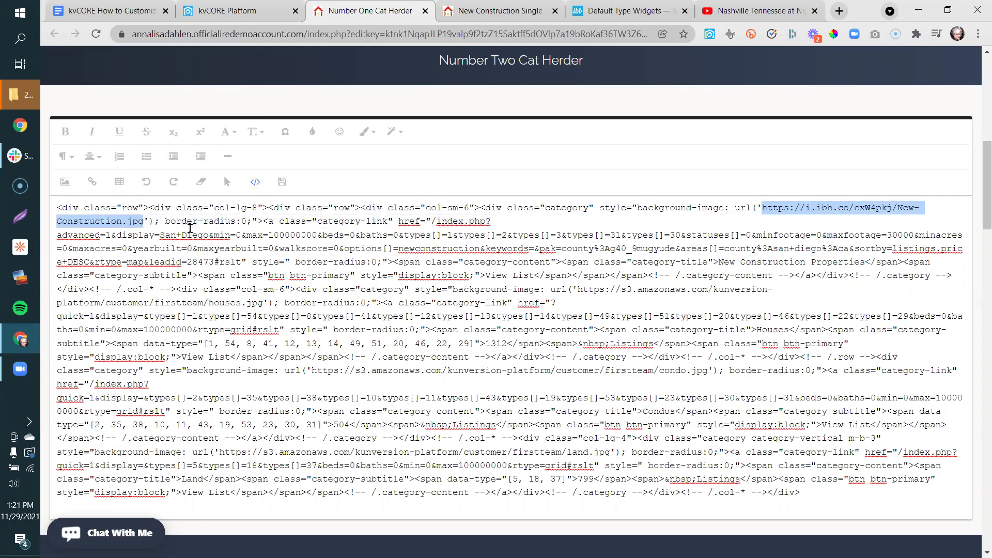
pyautogui.hotkey('ctrl', 'v')
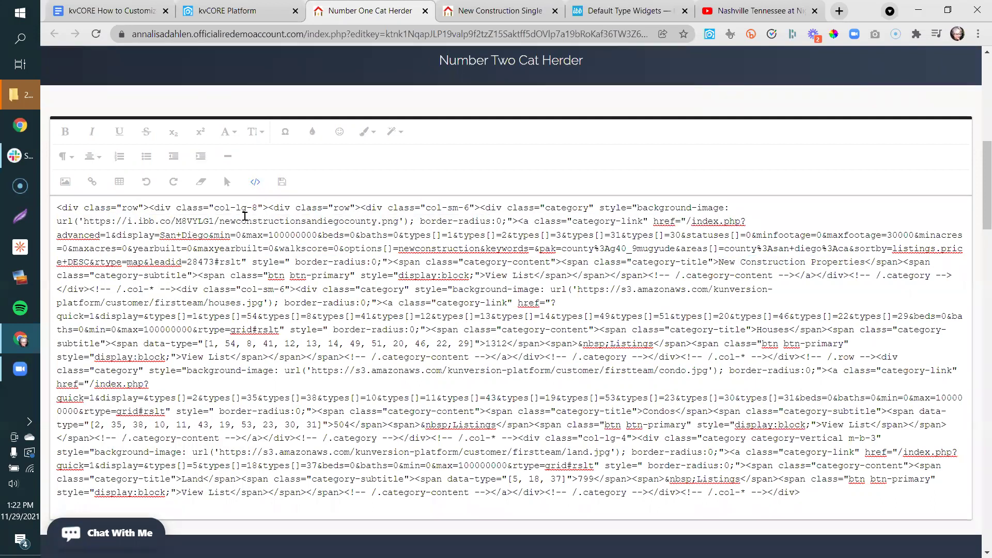
pyautogui.click(256, 182)
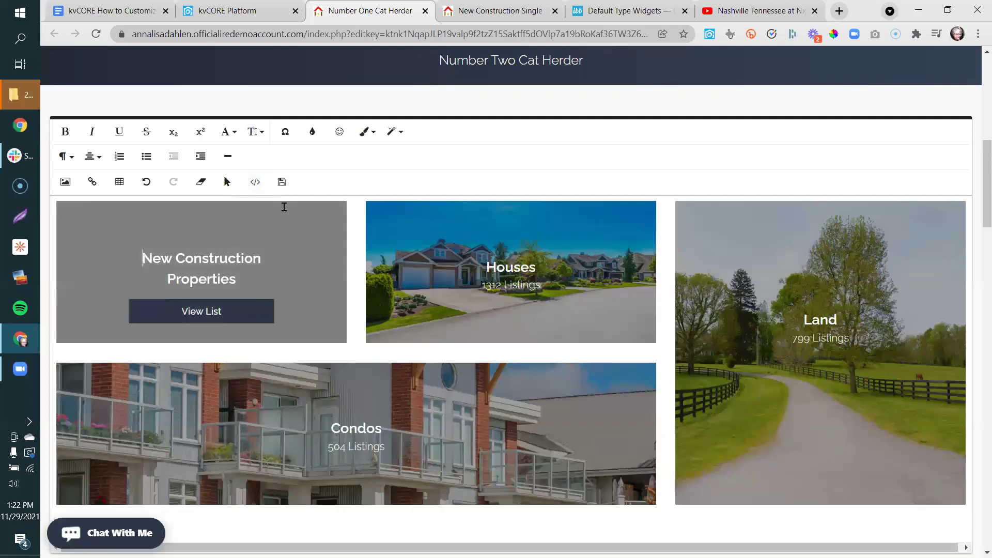
pyautogui.click(255, 182)
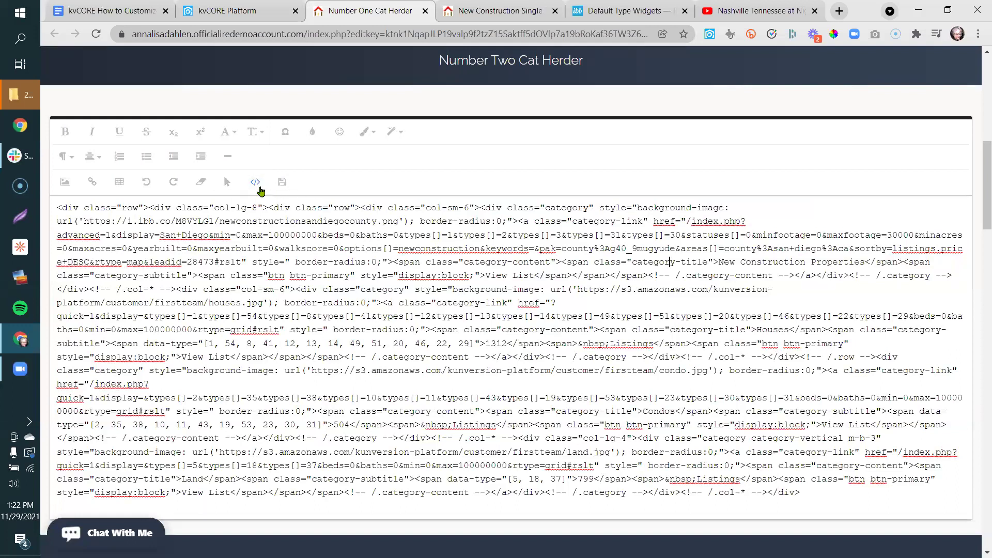
pyautogui.click(255, 183)
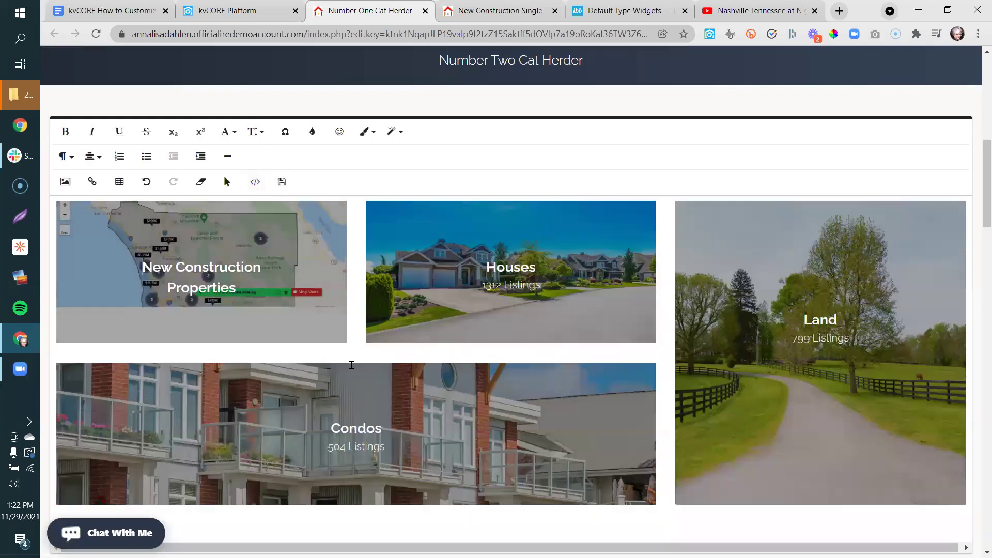
pyautogui.moveTo(352, 366)
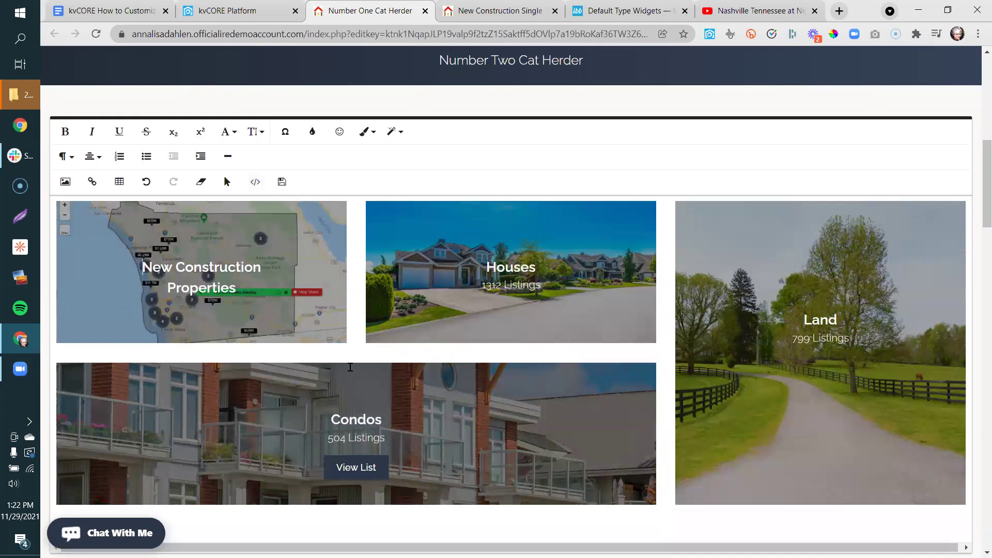
pyautogui.moveTo(302, 287)
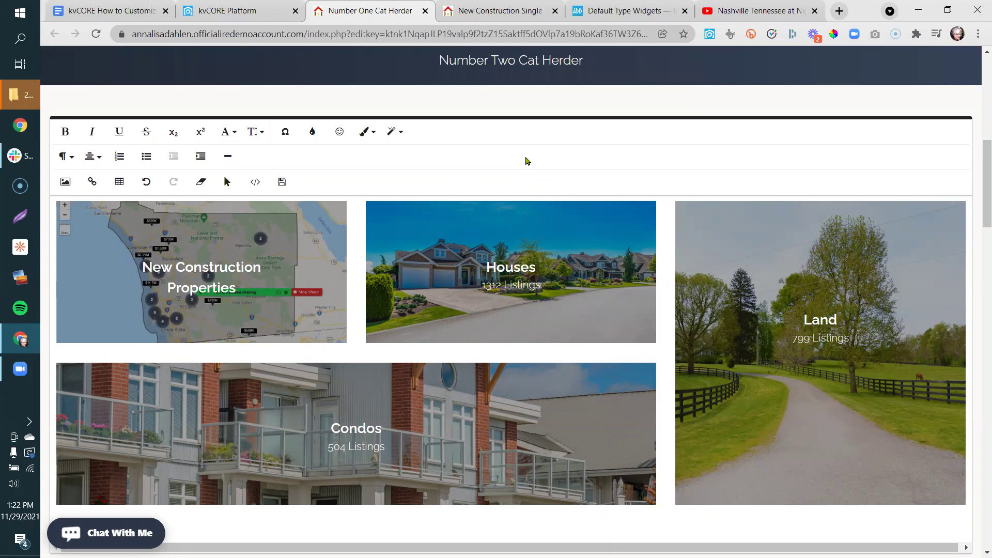
# - Search the tiles' source code for "background" and examine the image URL of the New Construction Properties tile
pyautogui.hotkey('ctrl', 'f')
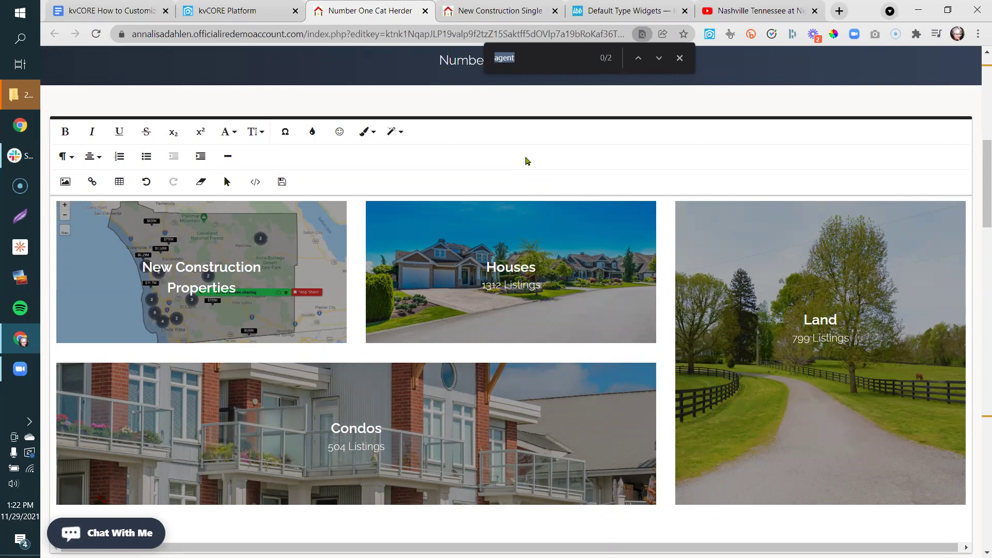
pyautogui.click(257, 182)
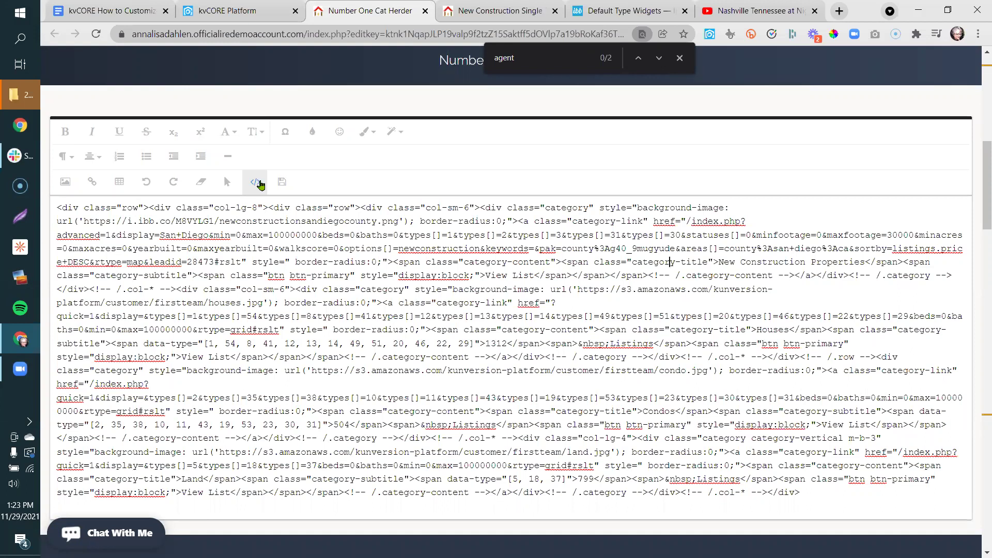
pyautogui.hotkey('ctrl', 'f')
pyautogui.write('back')
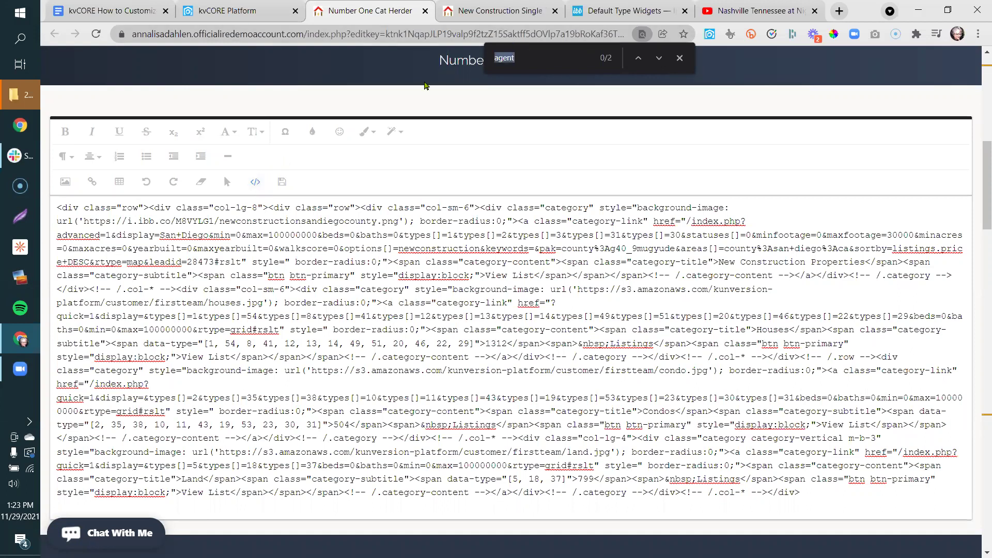
pyautogui.write('ground')
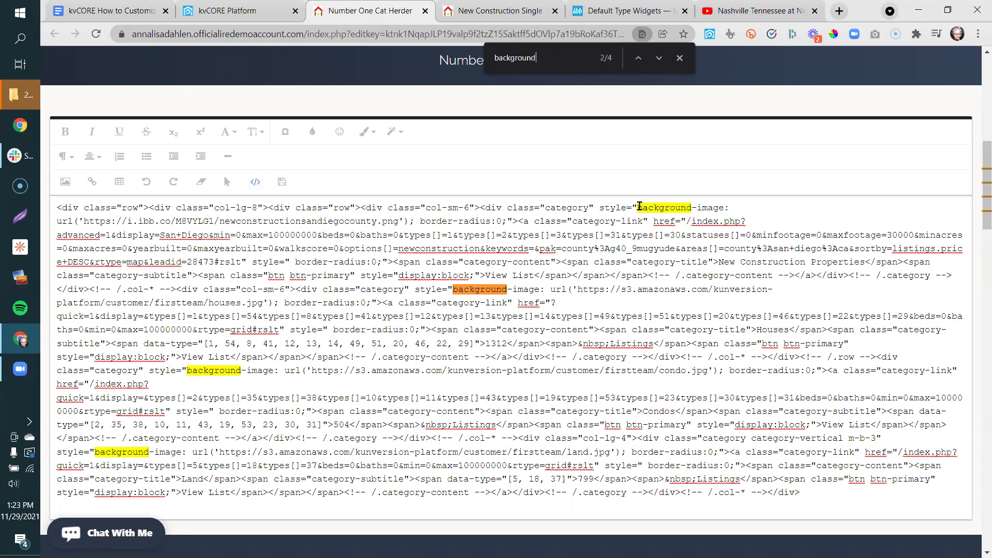
pyautogui.moveTo(83, 222); pyautogui.dragTo(398, 224)
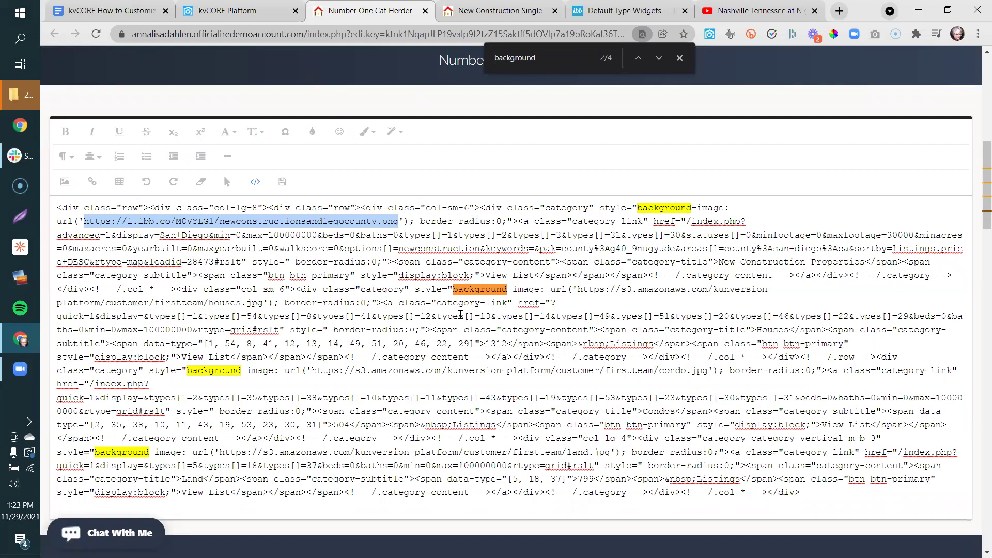
pyautogui.hotkey('ctrl', '+')
pyautogui.hotkey('ctrl', '+')
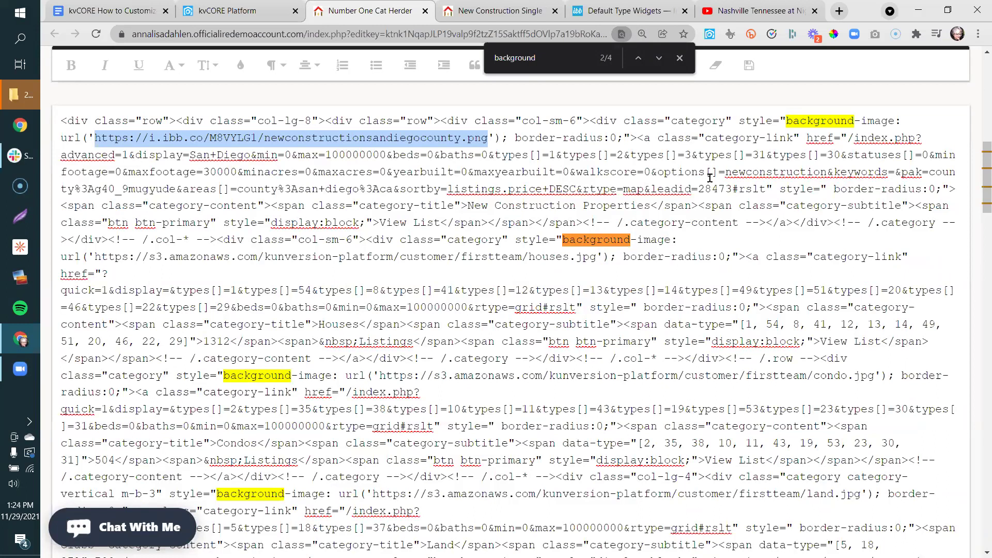
pyautogui.hotkey('ctrl', '-')
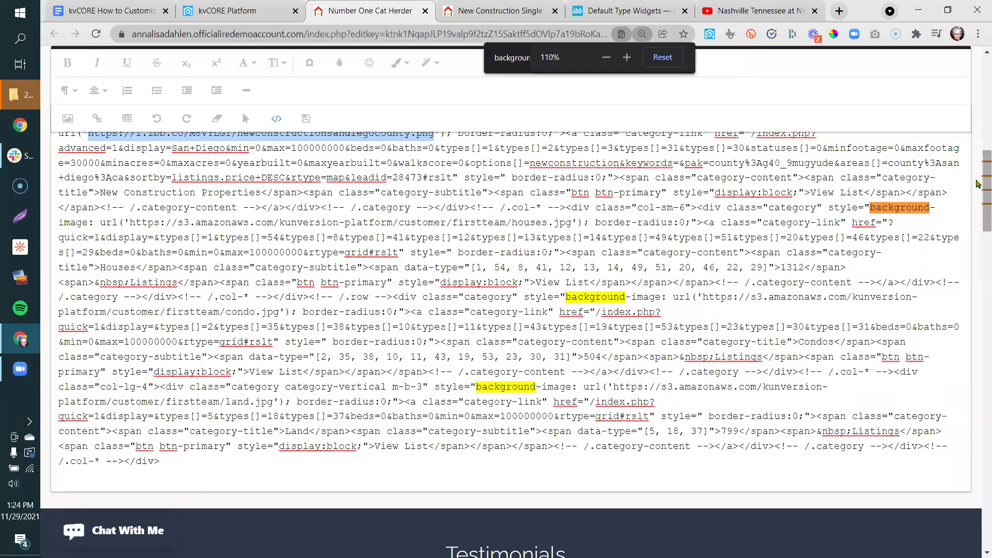
pyautogui.click(277, 119)
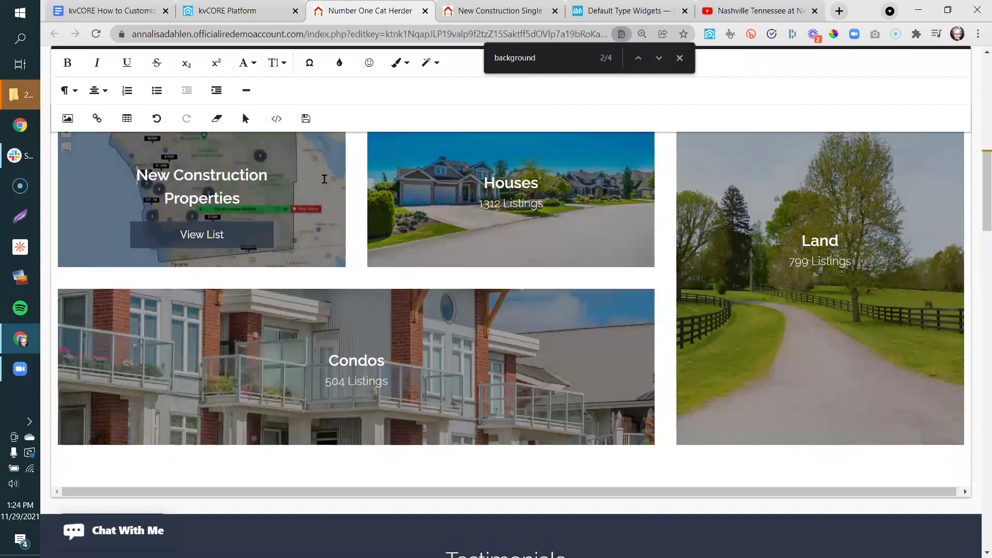
# - Remove the 1312 Listings count from the Houses tile through its source code and return to the visual view
pyautogui.click(360, 269)
pyautogui.press('Home')
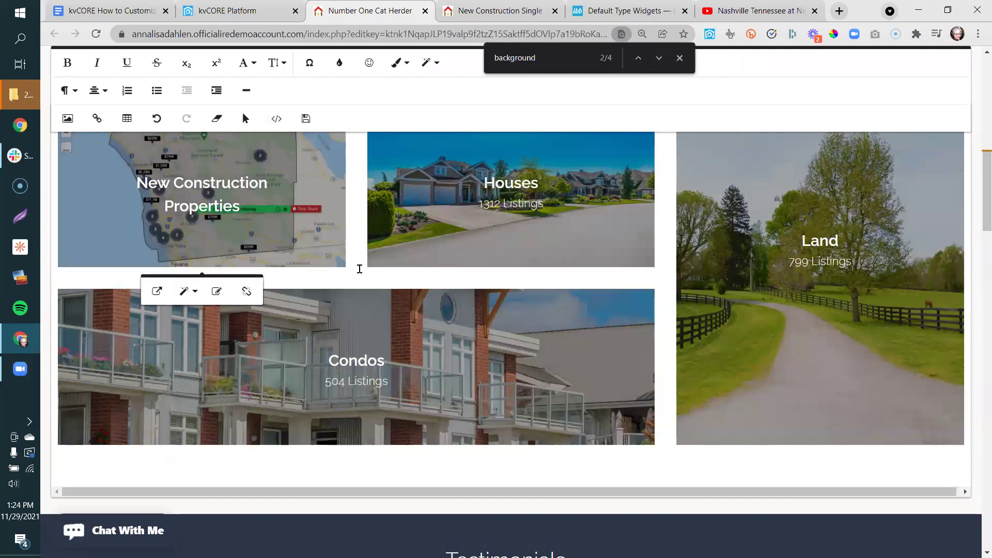
pyautogui.scroll(3, 977, 202)
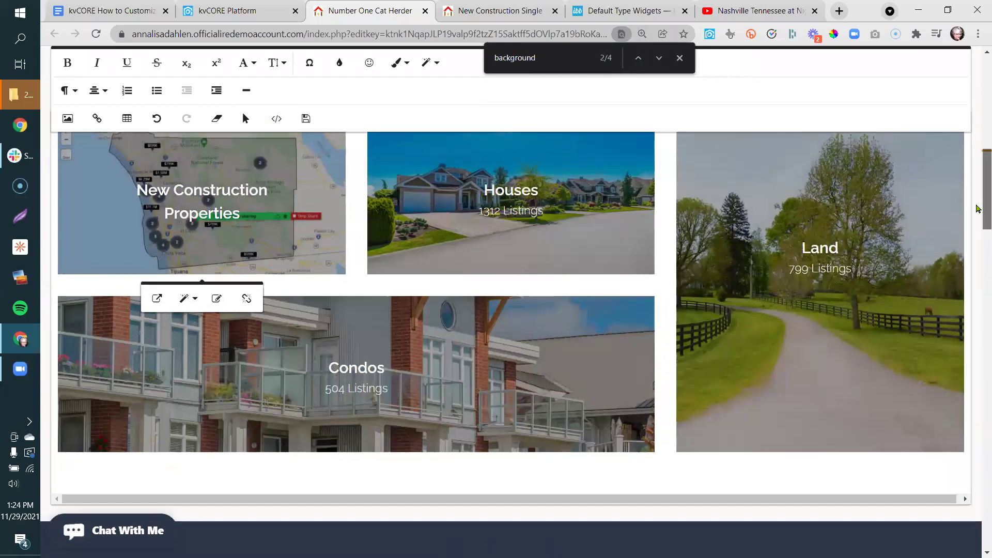
pyautogui.scroll(-1, 978, 202)
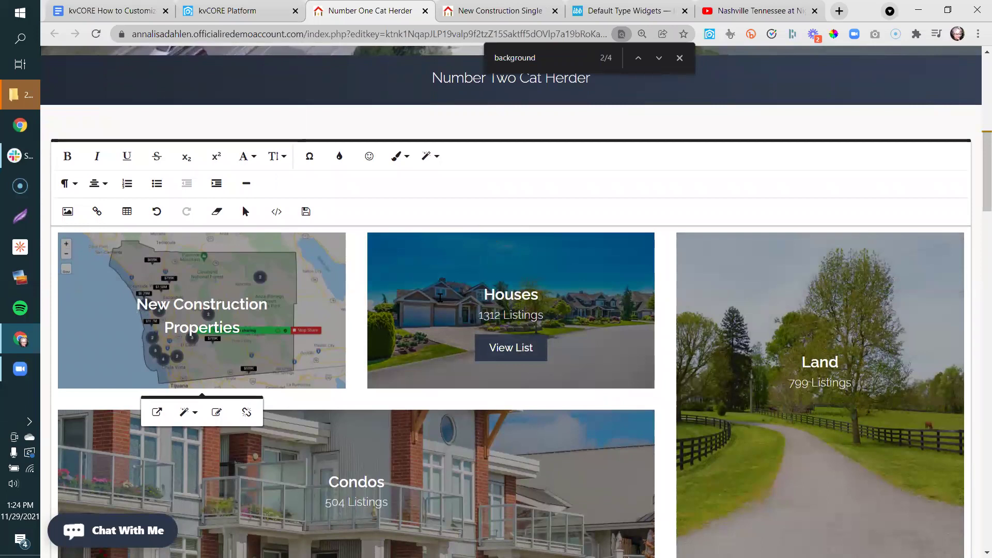
pyautogui.tripleClick(545, 312)
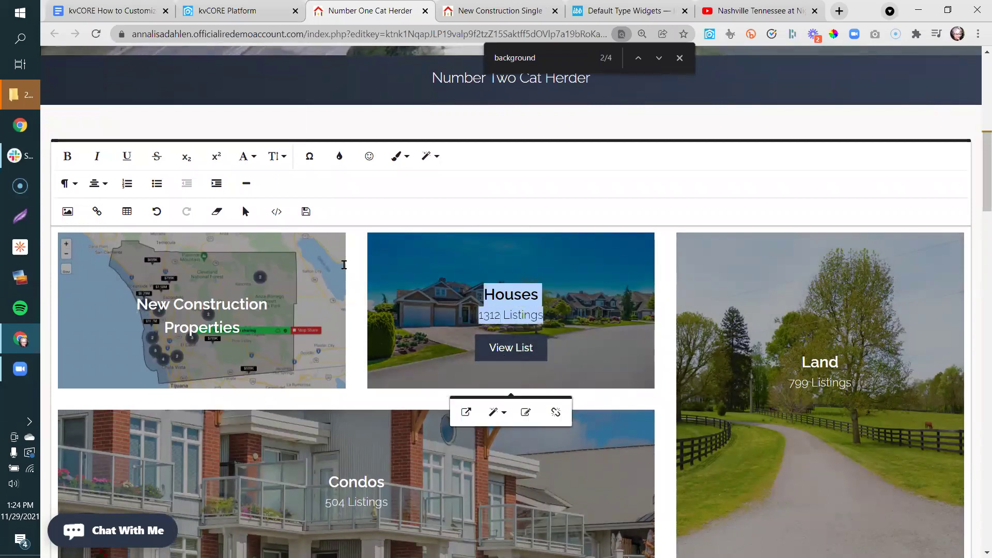
pyautogui.click(551, 307)
pyautogui.tripleClick(538, 315)
pyautogui.click(538, 316)
pyautogui.moveTo(544, 315); pyautogui.dragTo(479, 316)
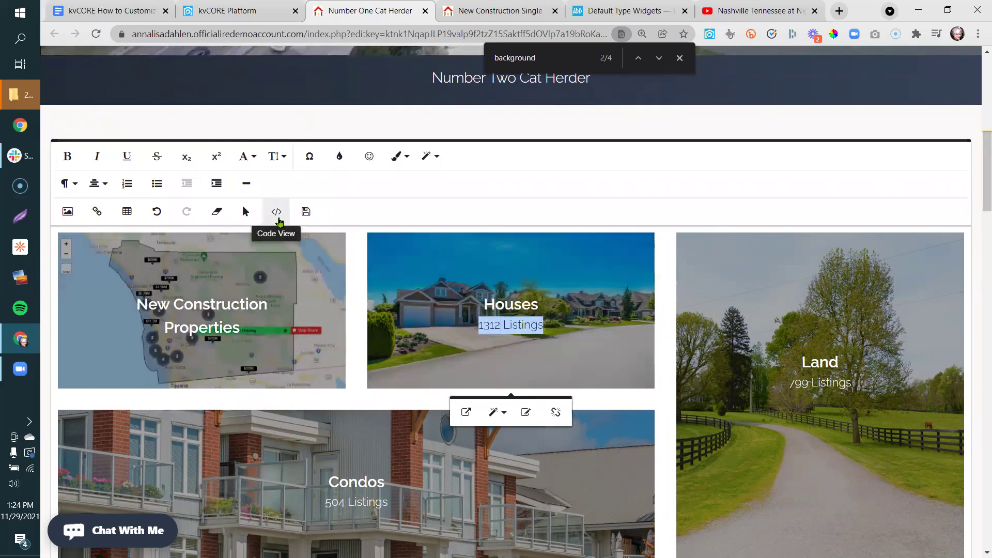
pyautogui.click(278, 220)
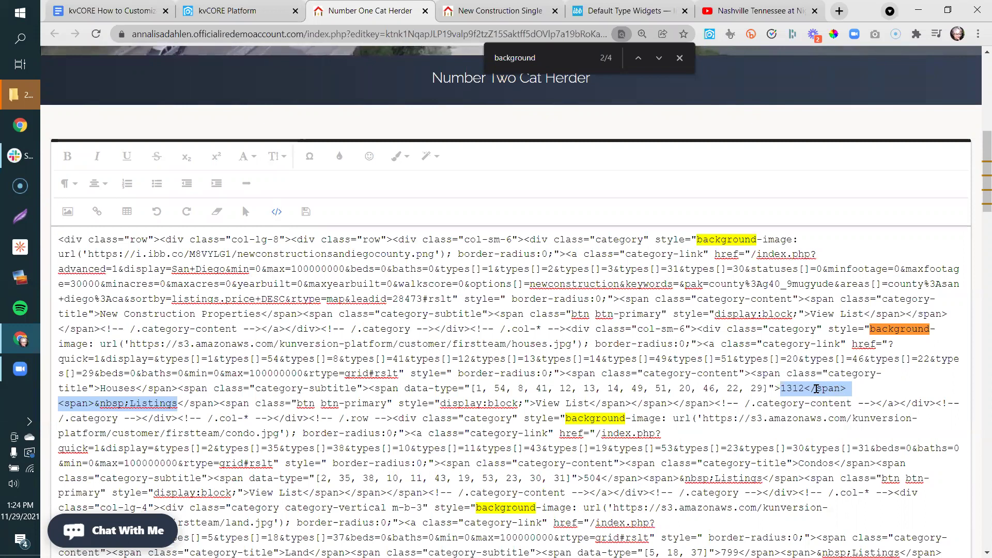
pyautogui.click(279, 212)
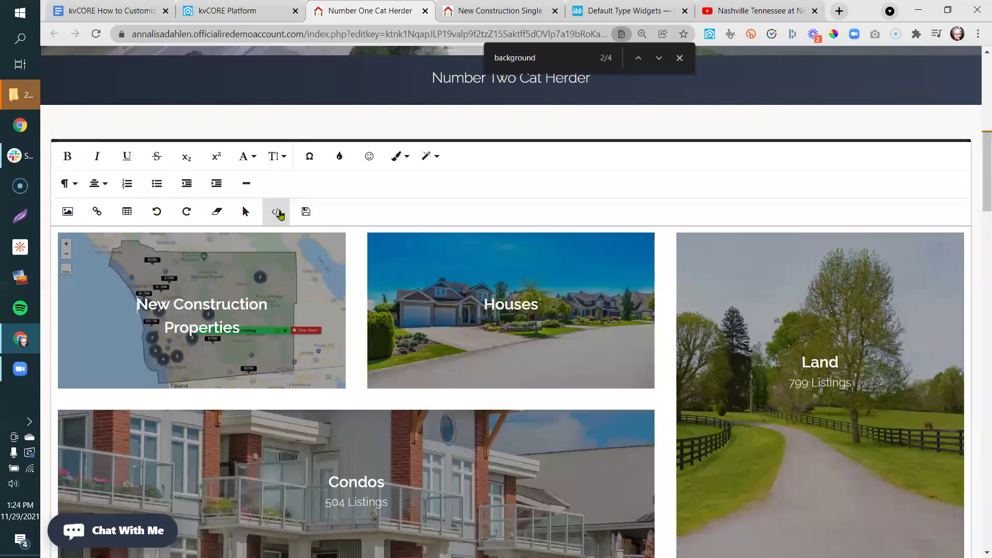
# - Retitle the Houses tile as "Join My Team"
pyautogui.moveTo(539, 295); pyautogui.dragTo(485, 295)
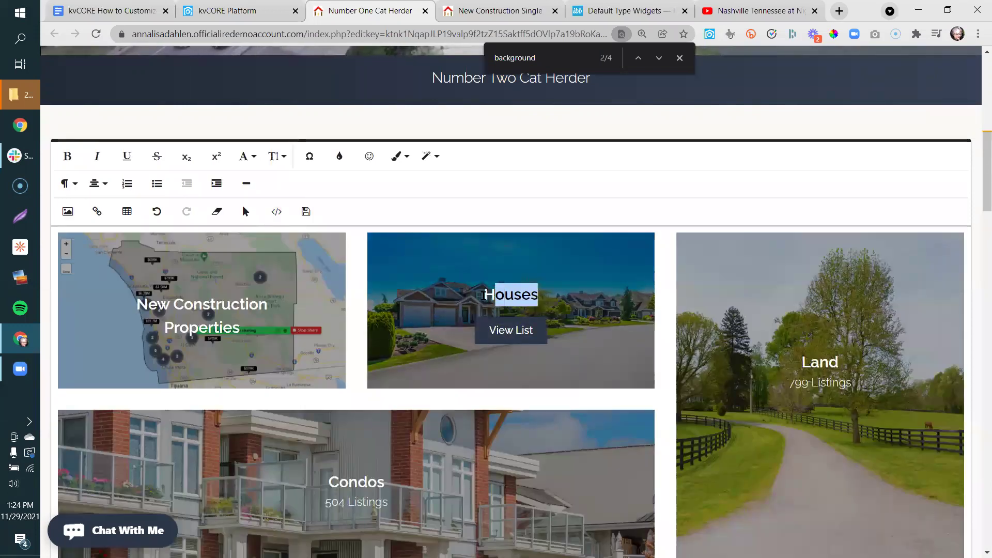
pyautogui.click(531, 294)
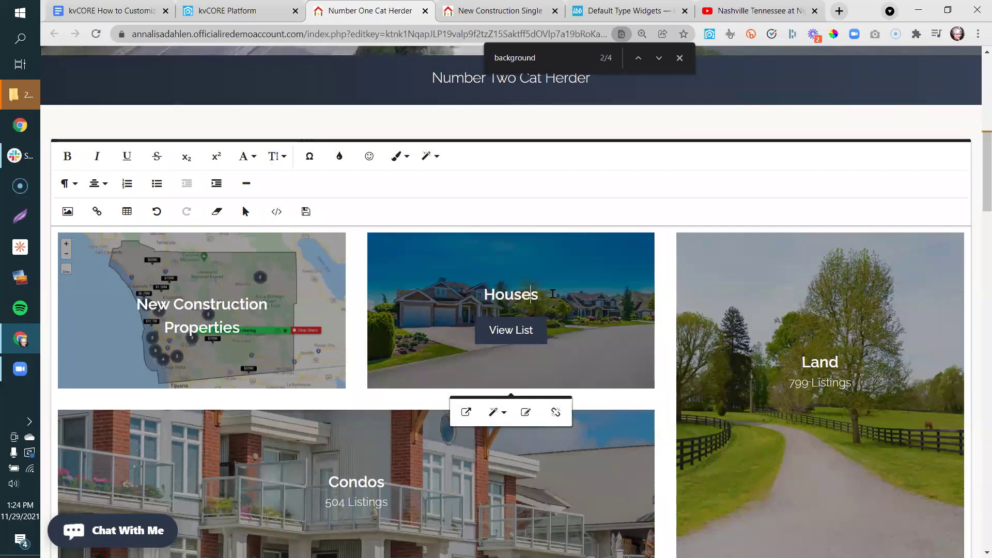
pyautogui.press('BackSpace')
pyautogui.press('BackSpace')
pyautogui.press('BackSpace')
pyautogui.press('BackSpace')
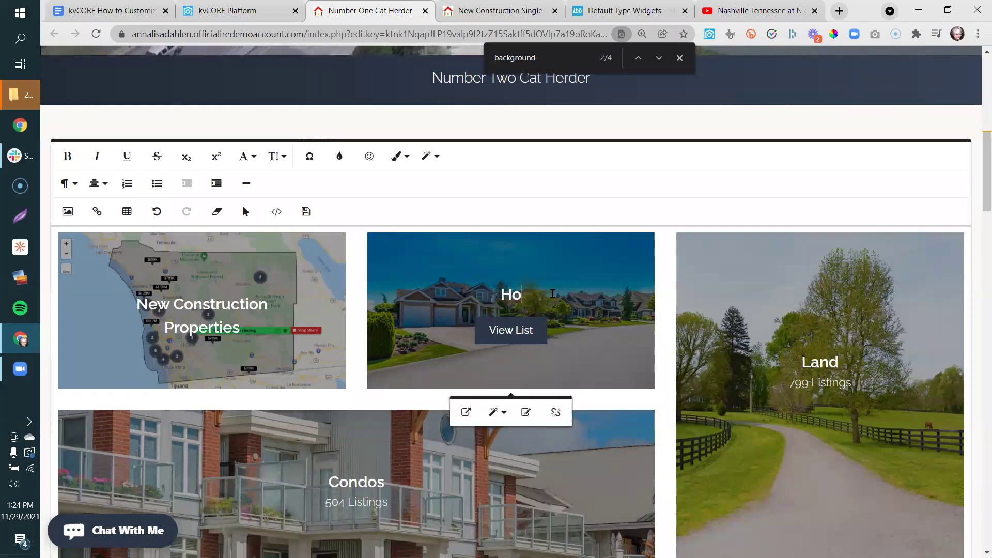
pyautogui.press('BackSpace')
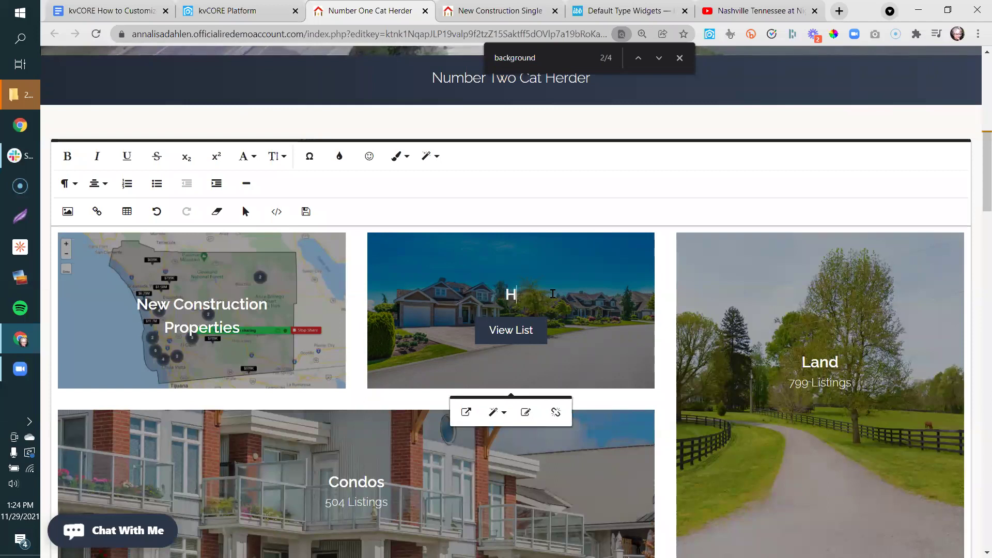
pyautogui.write('Join M')
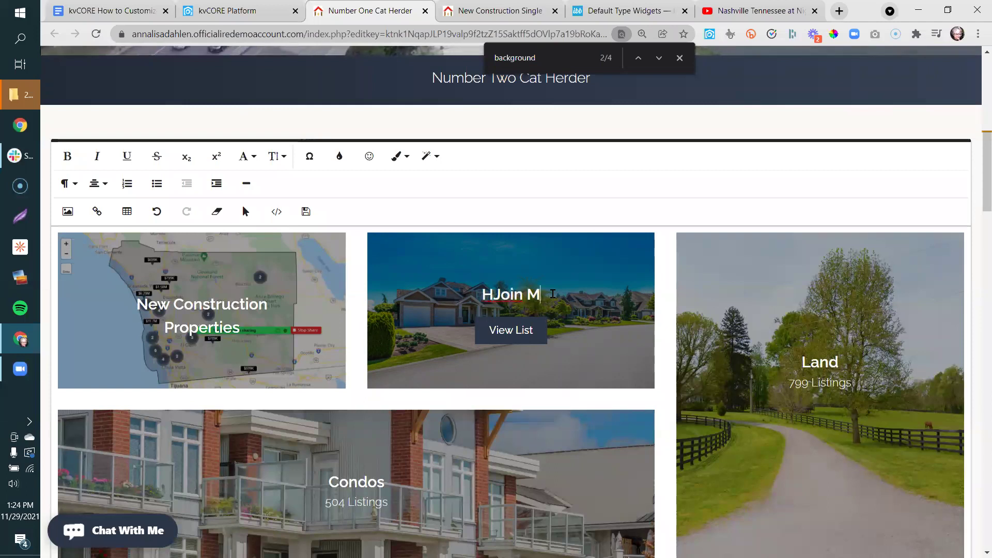
pyautogui.write('y Team')
pyautogui.press('Left')
pyautogui.press('Left')
pyautogui.press('Left')
pyautogui.press('Left')
pyautogui.press('Left')
pyautogui.press('Left')
pyautogui.press('Left')
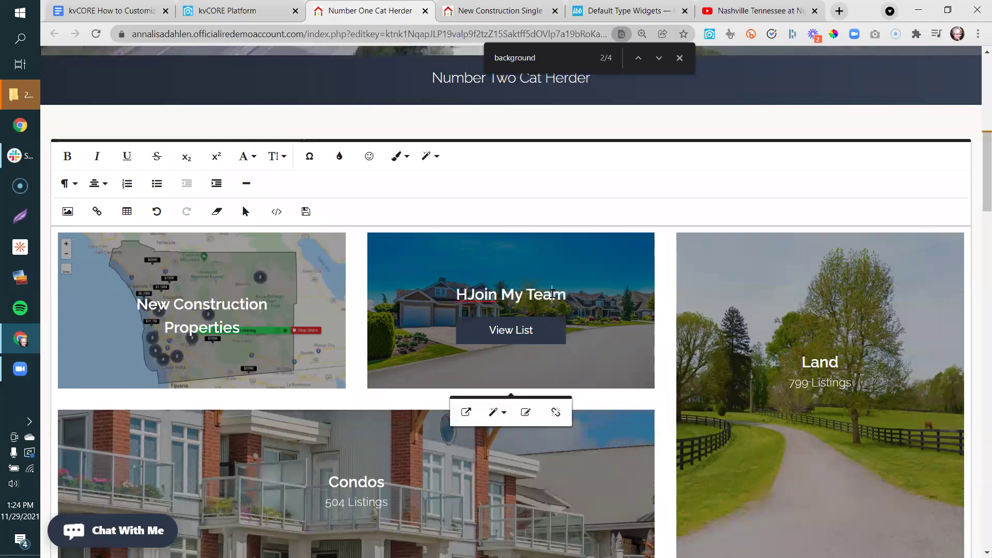
pyautogui.press('Left')
pyautogui.press('Left')
pyautogui.press('Left')
pyautogui.press('Left')
pyautogui.press('Left')
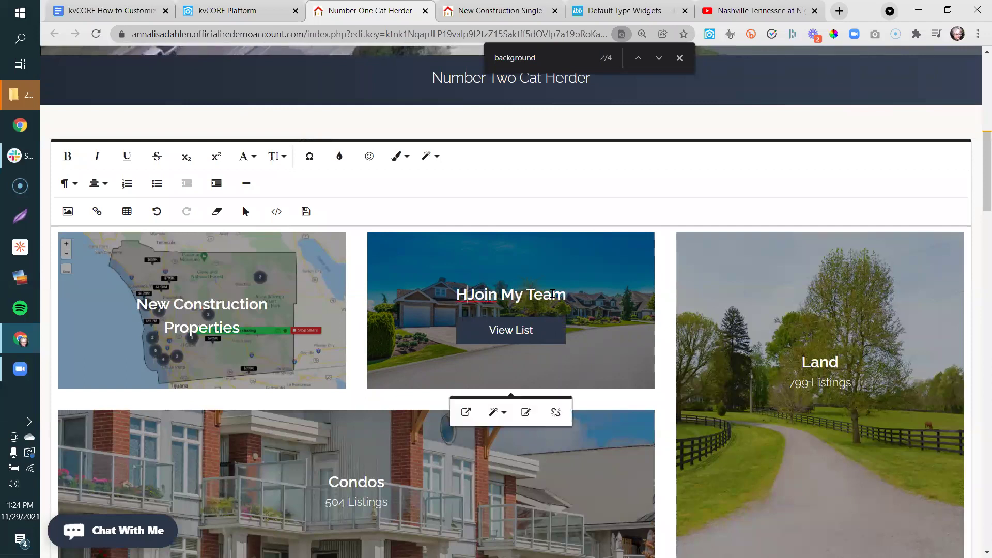
pyautogui.press('BackSpace')
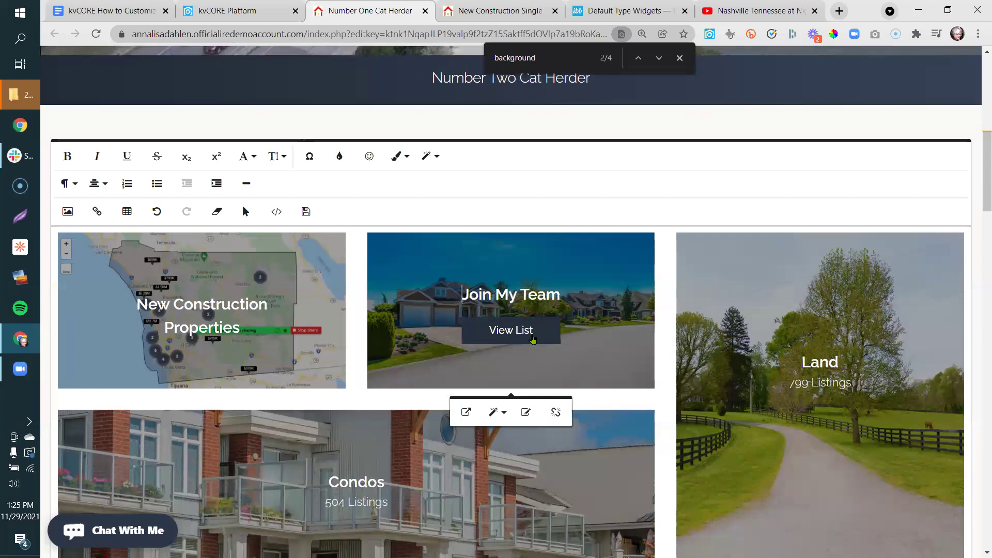
# - Replace the "View List" button label on the Join My Team tile with "Learn About Opportunities"
pyautogui.hotkey('shift', 'Left')
pyautogui.hotkey('shift', 'Left')
pyautogui.hotkey('shift', 'Left')
pyautogui.hotkey('shift', 'Left')
pyautogui.hotkey('shift', 'Left')
pyautogui.hotkey('shift', 'Left')
pyautogui.hotkey('shift', 'Left')
pyautogui.hotkey('shift', 'Left')
pyautogui.hotkey('shift', 'Left')
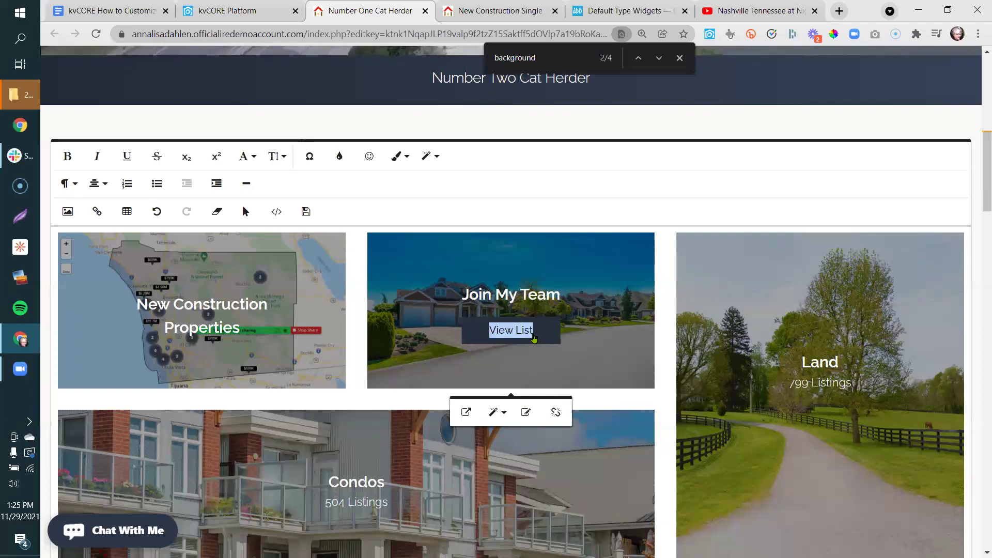
pyautogui.press('Right')
pyautogui.press('BackSpace')
pyautogui.press('BackSpace')
pyautogui.press('BackSpace')
pyautogui.press('BackSpace')
pyautogui.press('BackSpace')
pyautogui.press('BackSpace')
pyautogui.press('BackSpace')
pyautogui.press('BackSpace')
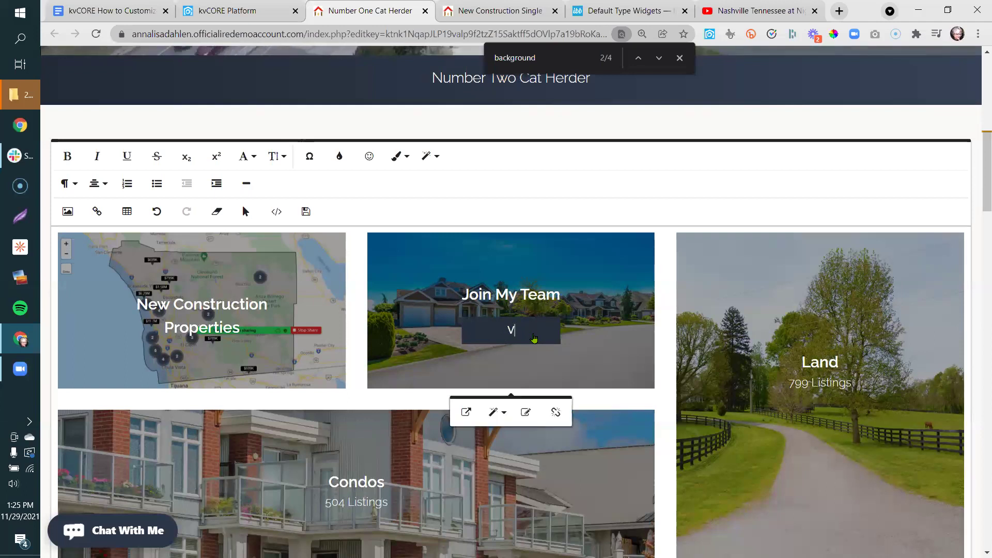
pyautogui.write('Learn Ab')
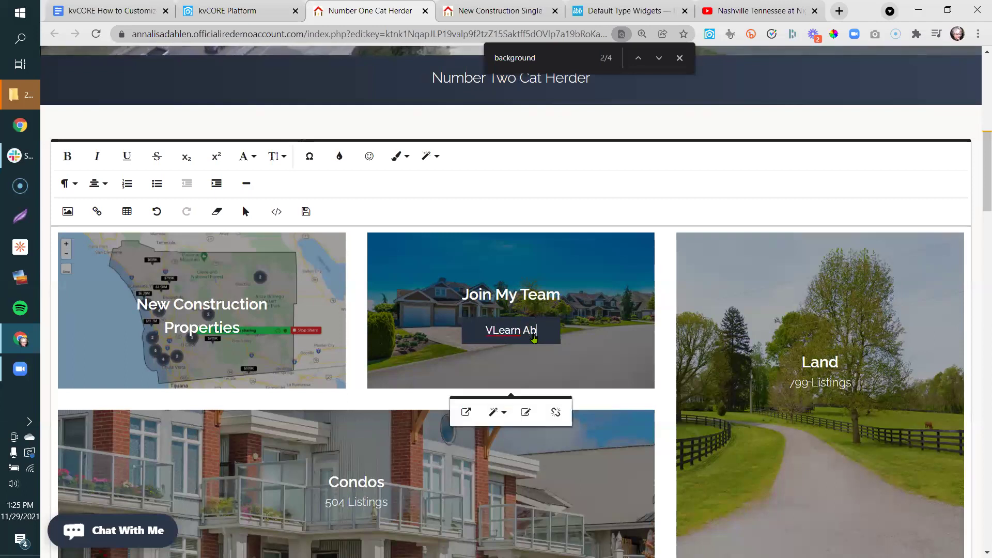
pyautogui.write('out Opporut')
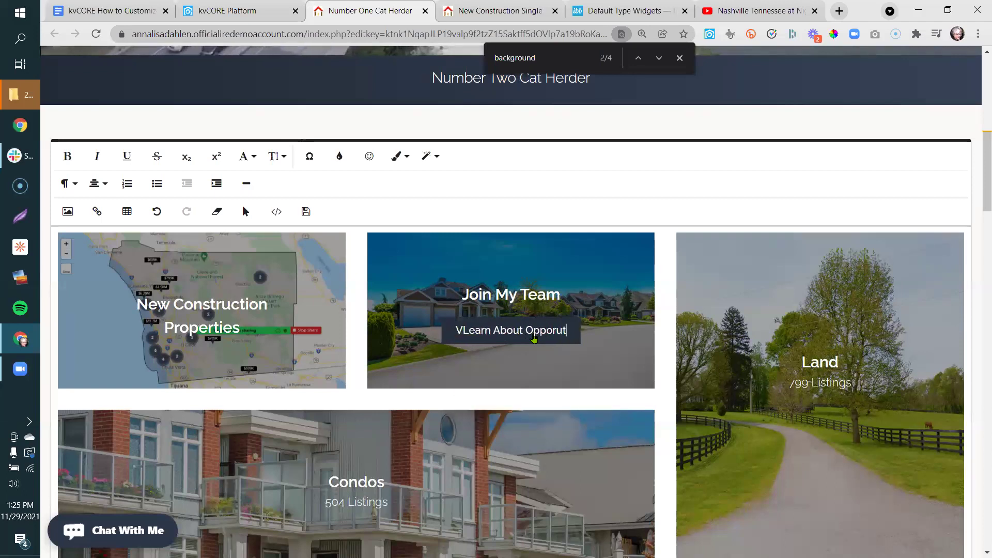
pyautogui.press('BackSpace')
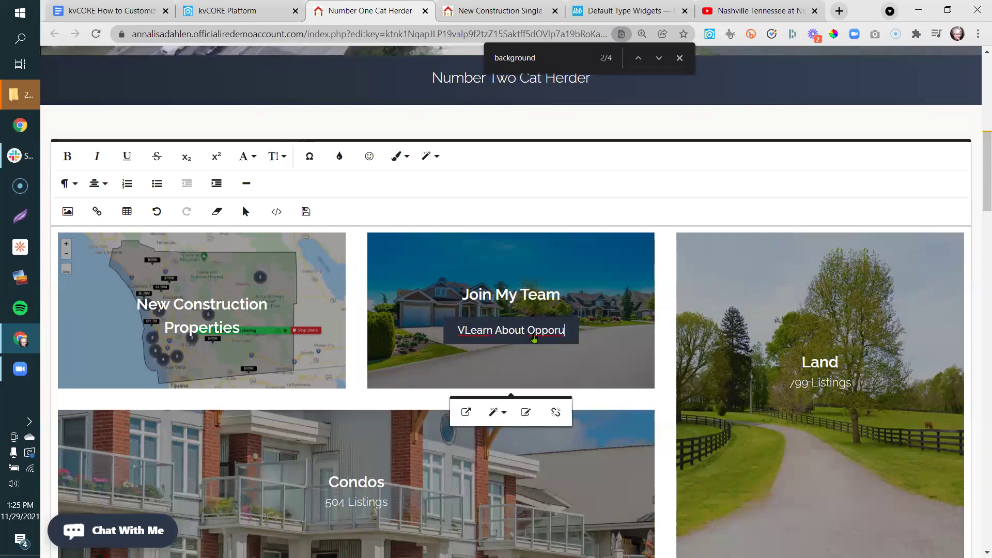
pyautogui.press('BackSpace')
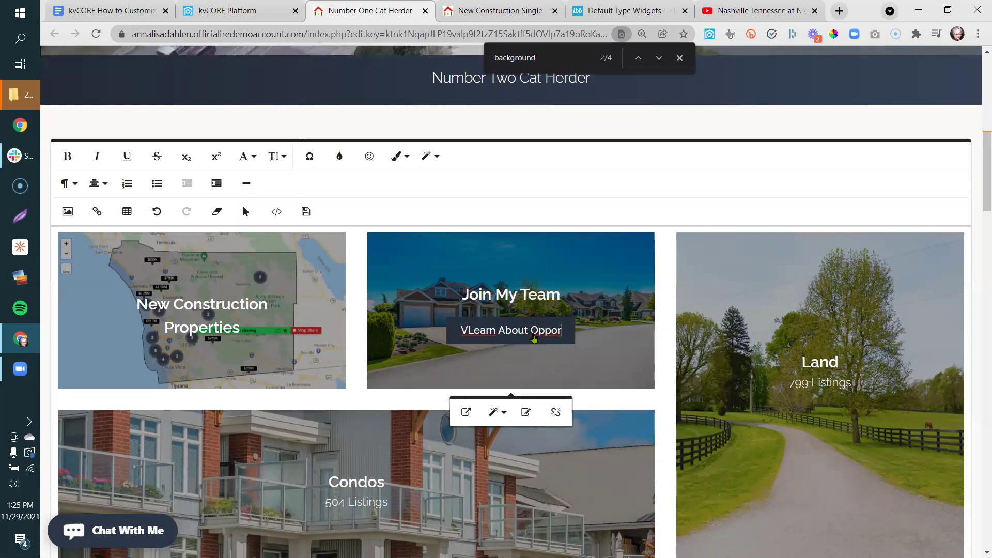
pyautogui.write('tunities')
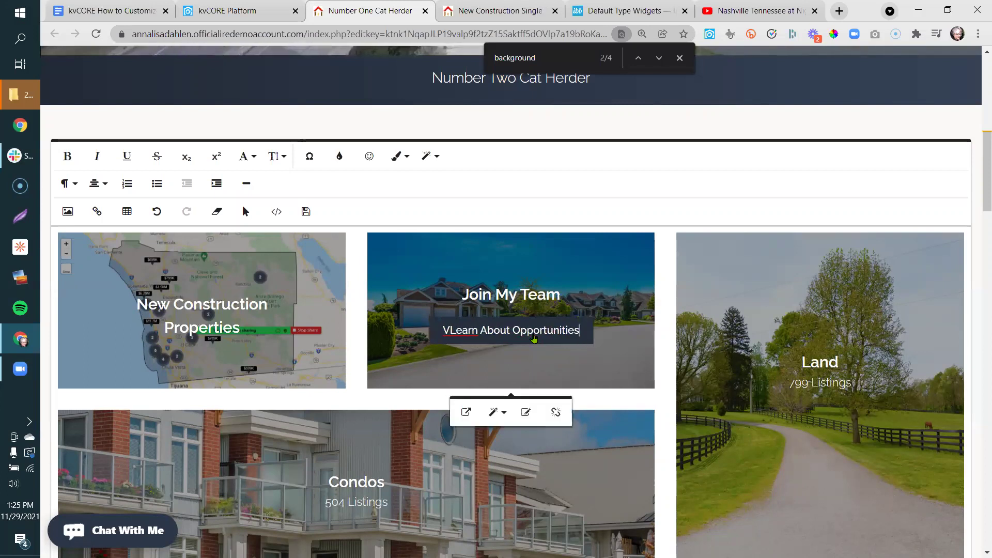
pyautogui.press('Left')
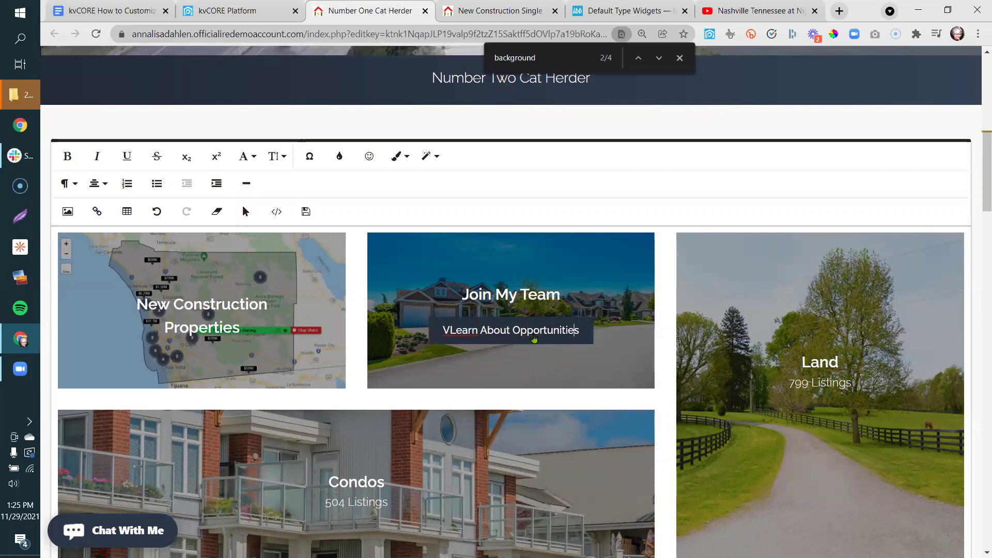
pyautogui.press('Left')
pyautogui.press('Left')
pyautogui.press('Left')
pyautogui.press('Left')
pyautogui.press('Left')
pyautogui.press('Left')
pyautogui.press('Left')
pyautogui.press('BackSpace')
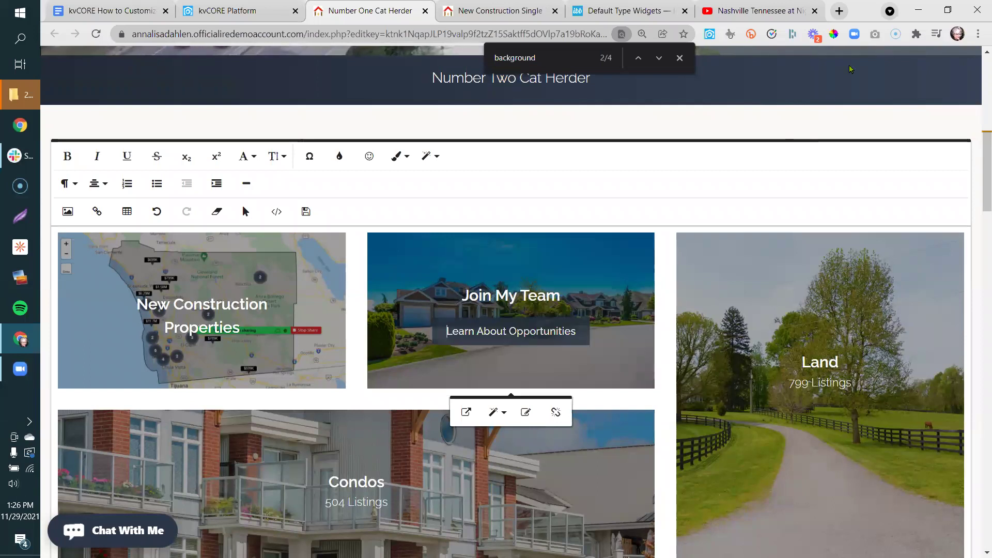
# - Open the Careers page of insiderealestate.com in a new browser tab and copy its web address
pyautogui.click(841, 10)
pyautogui.write('imi')
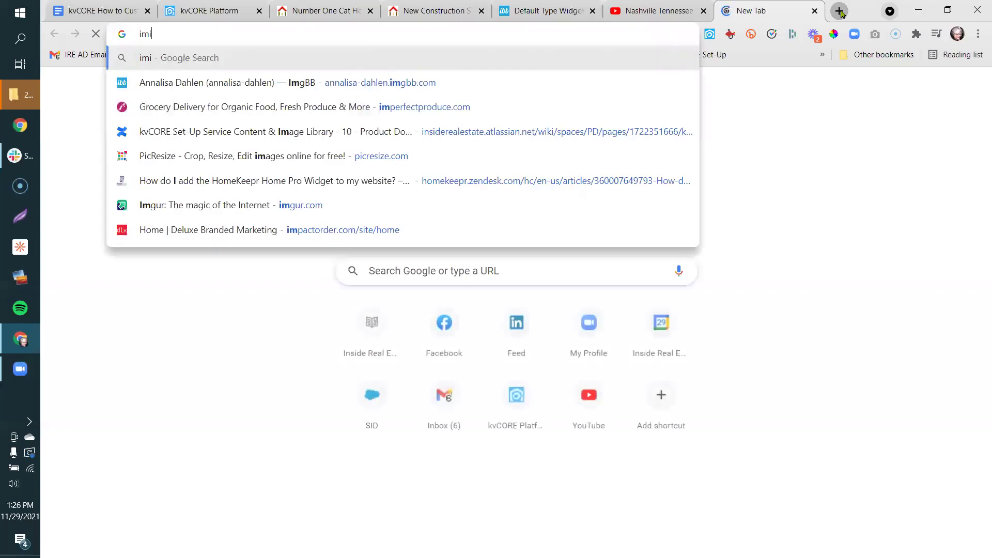
pyautogui.press('BackSpace')
pyautogui.press('BackSpace')
pyautogui.write('nsiderealestate.co')
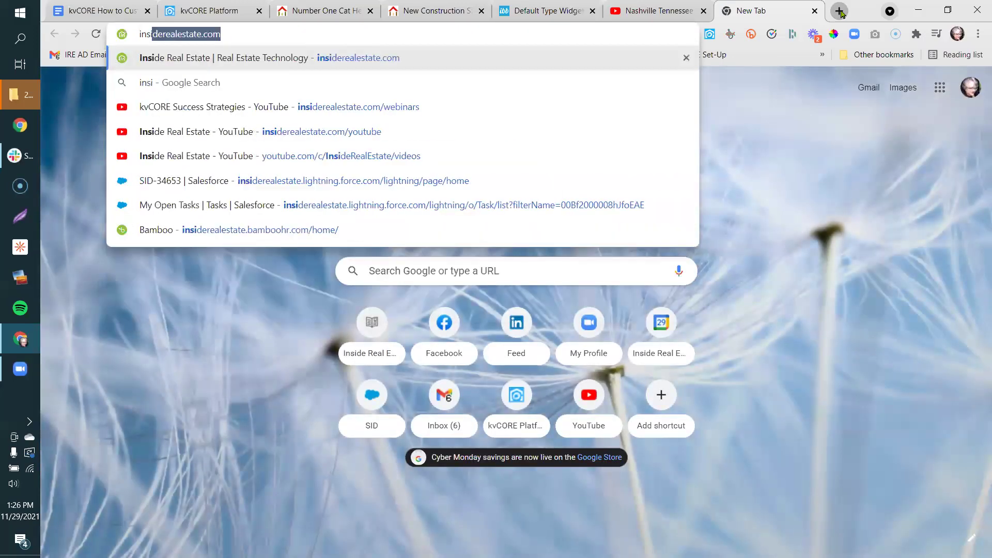
pyautogui.press('Return')
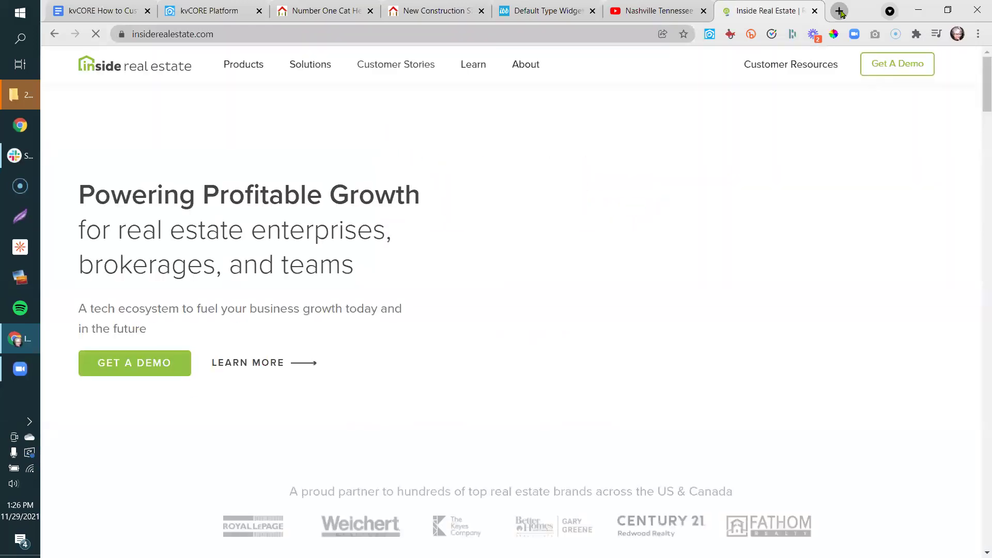
pyautogui.moveTo(536, 73)
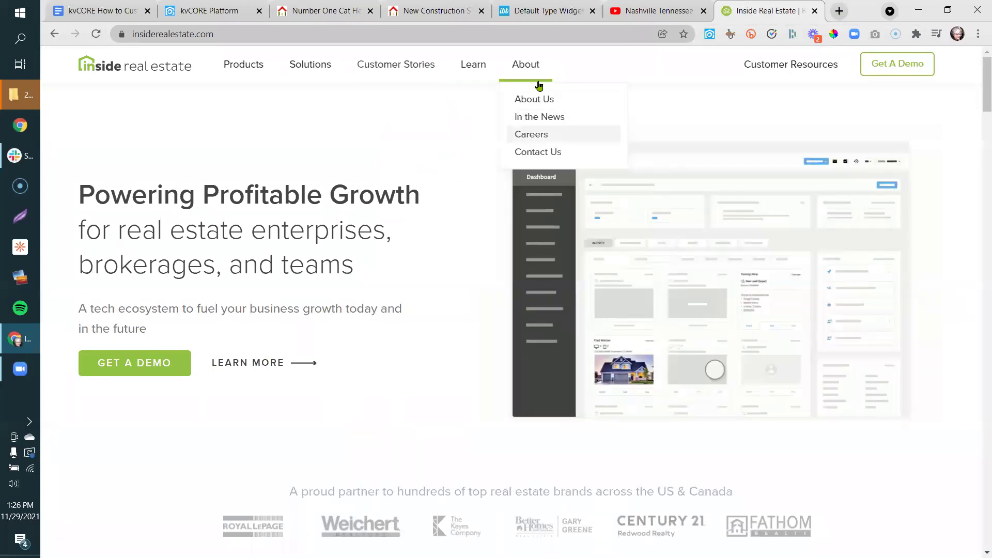
pyautogui.click(532, 134)
pyautogui.click(383, 33)
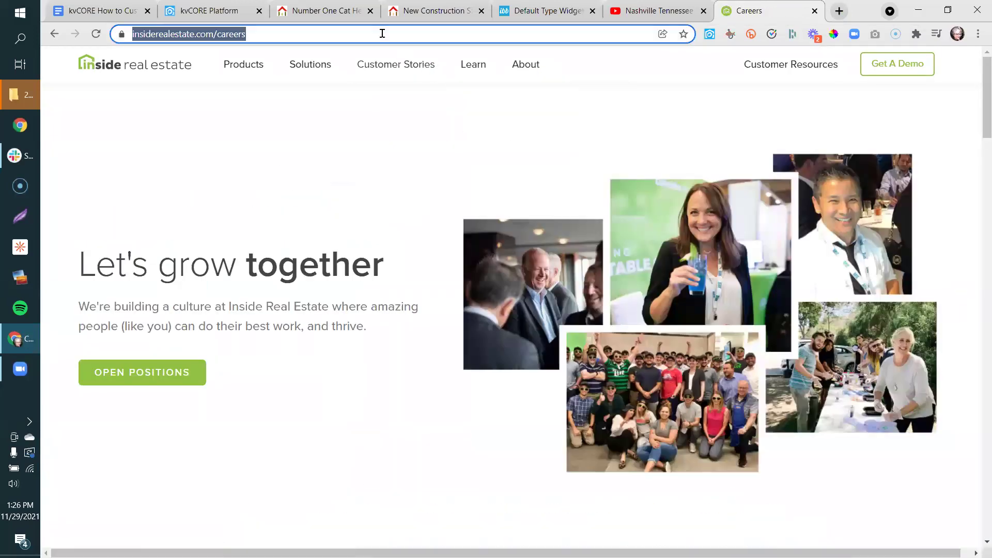
pyautogui.rightClick(383, 34)
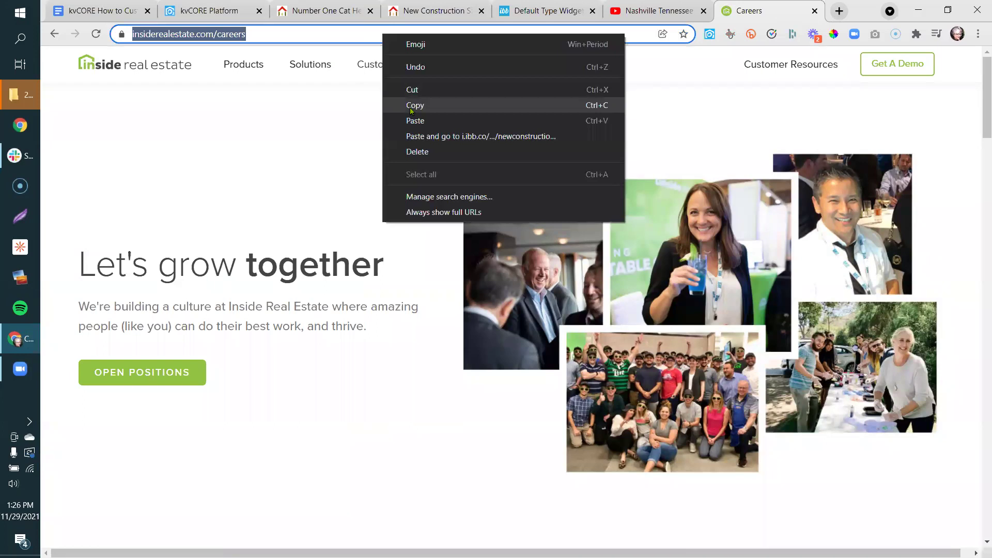
pyautogui.click(412, 106)
pyautogui.click(331, 11)
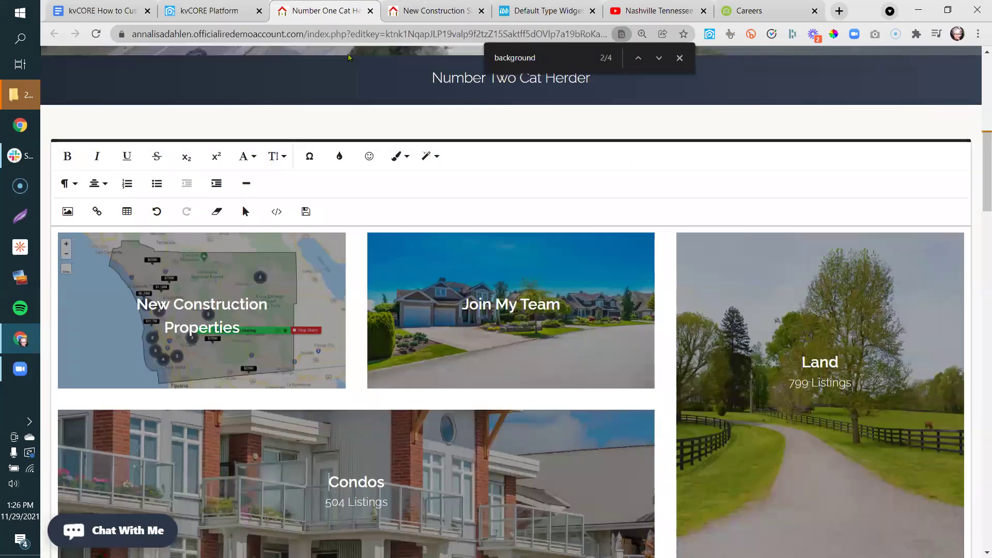
pyautogui.moveTo(505, 336)
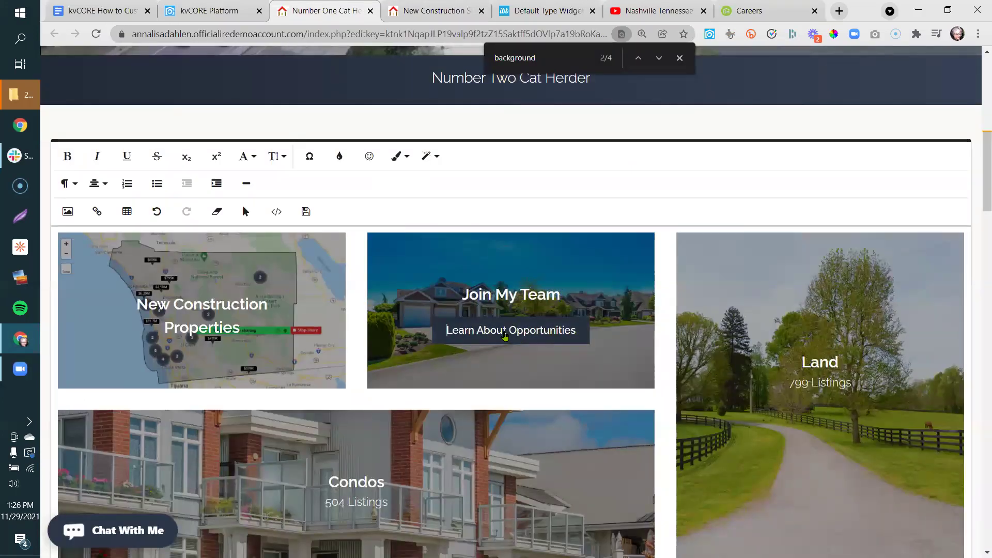
pyautogui.click(505, 336)
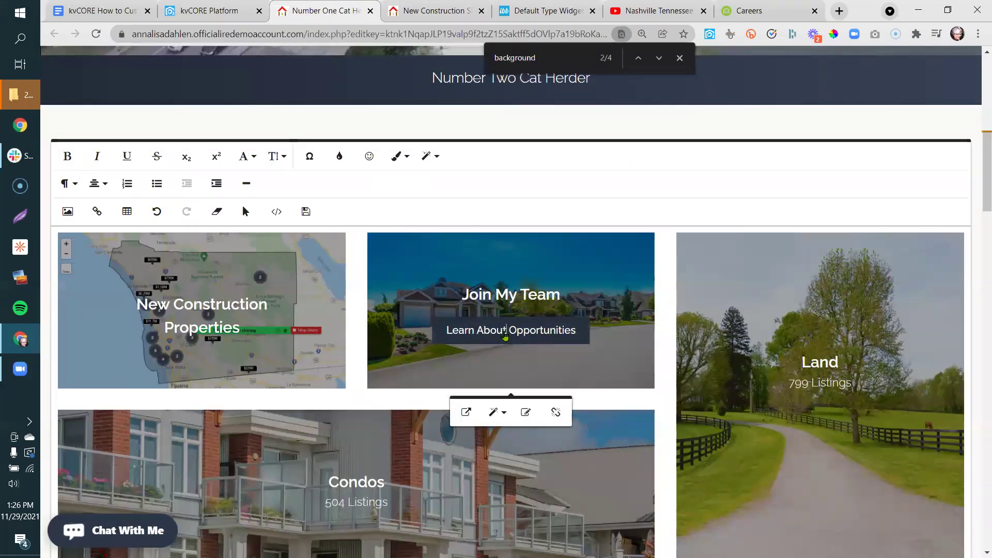
pyautogui.click(531, 416)
pyautogui.hotkey('ctrl', 'a')
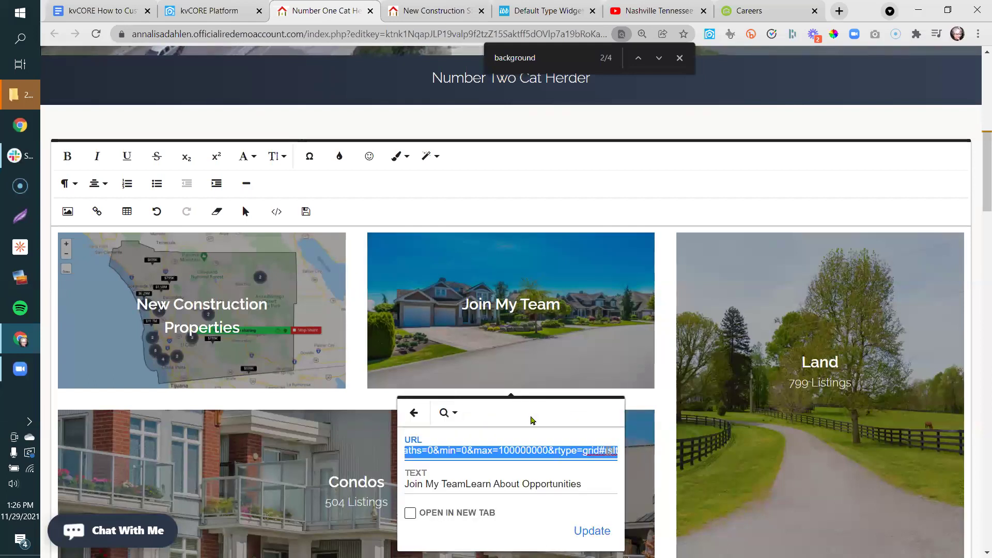
pyautogui.hotkey('ctrl', 'v')
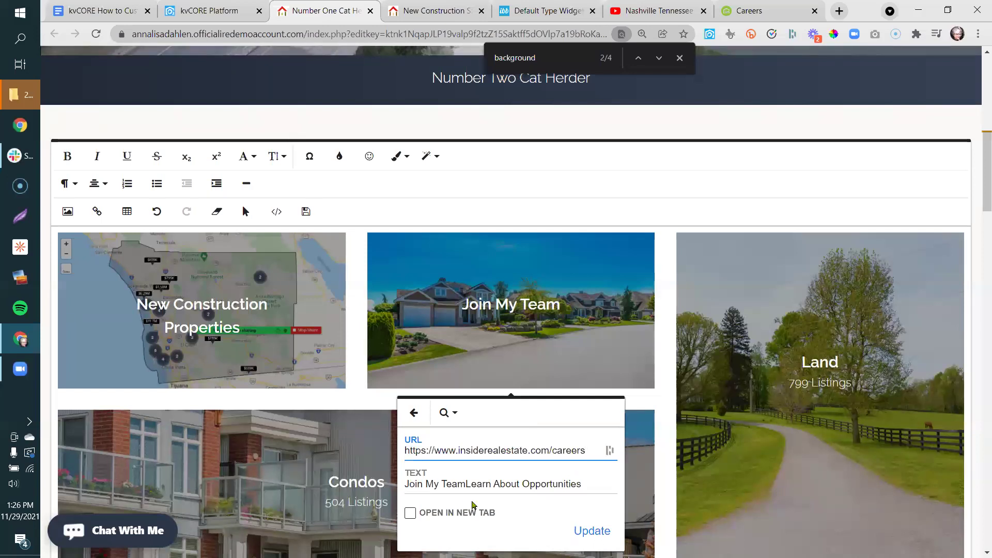
pyautogui.click(589, 538)
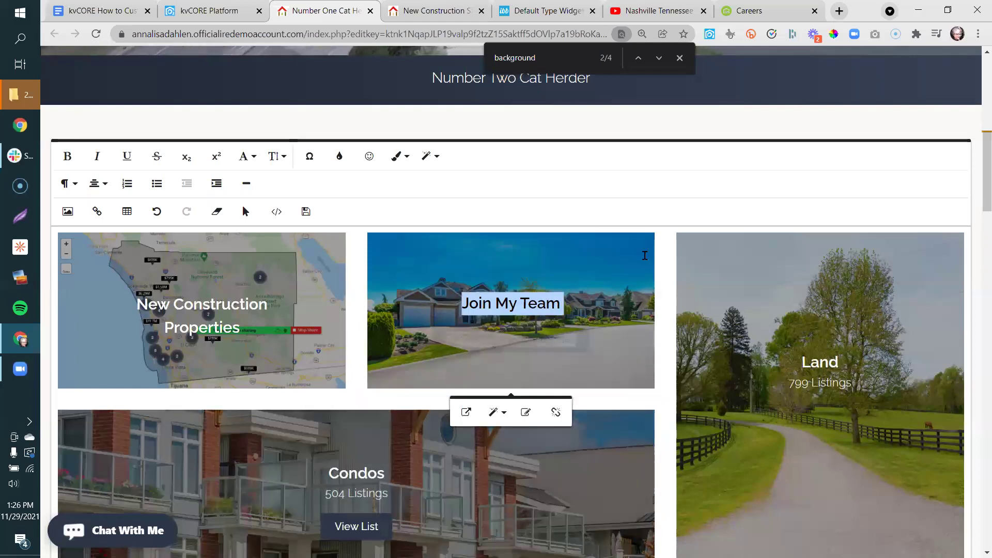
pyautogui.moveTo(522, 338)
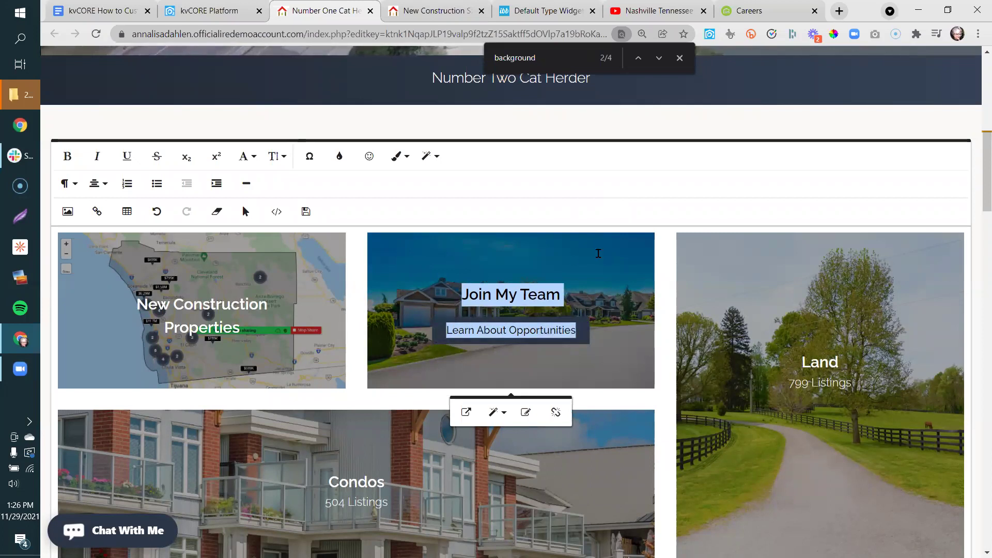
# - Search Google Images for "join my team" in a new browser tab
pyautogui.click(838, 11)
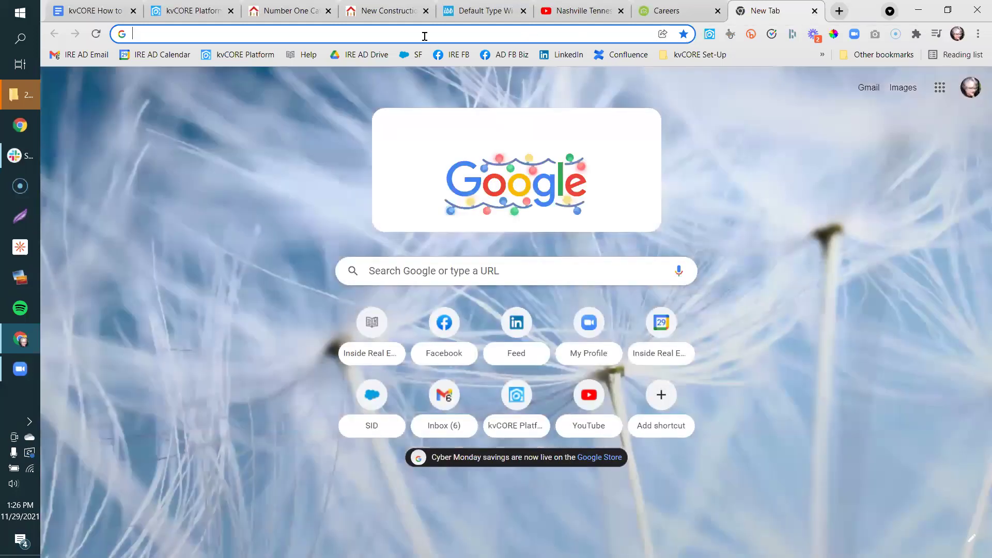
pyautogui.write('im')
pyautogui.press('BackSpace')
pyautogui.press('BackSpace')
pyautogui.press('BackSpace')
pyautogui.write('join my team')
pyautogui.press('Return')
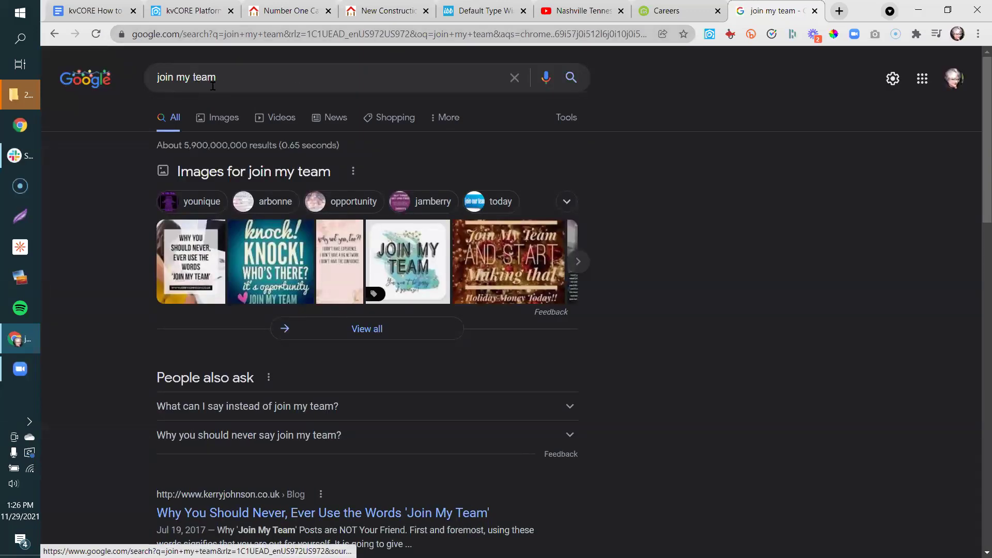
pyautogui.click(217, 117)
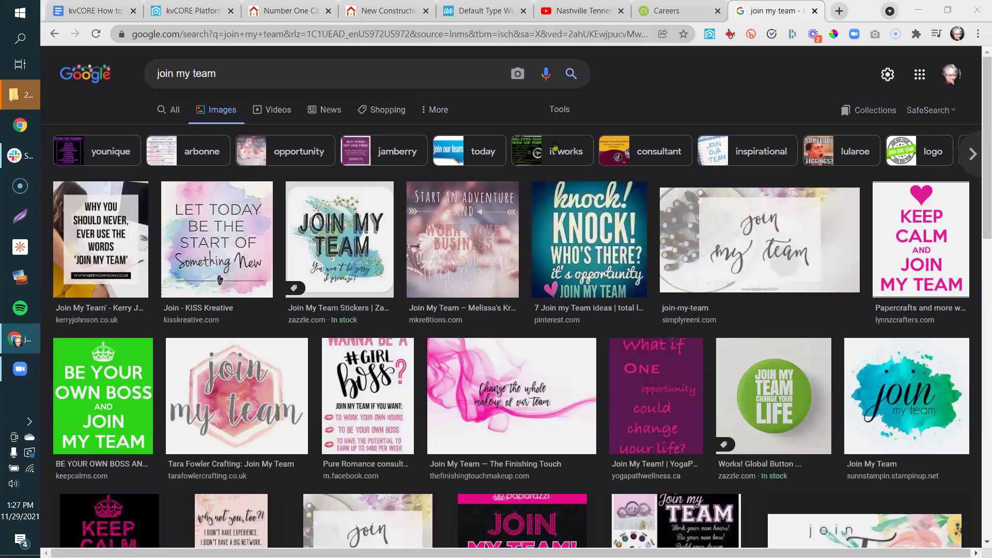
# - Filter the image results to Creative Commons licenses and look through them for a suitable picture
pyautogui.click(560, 110)
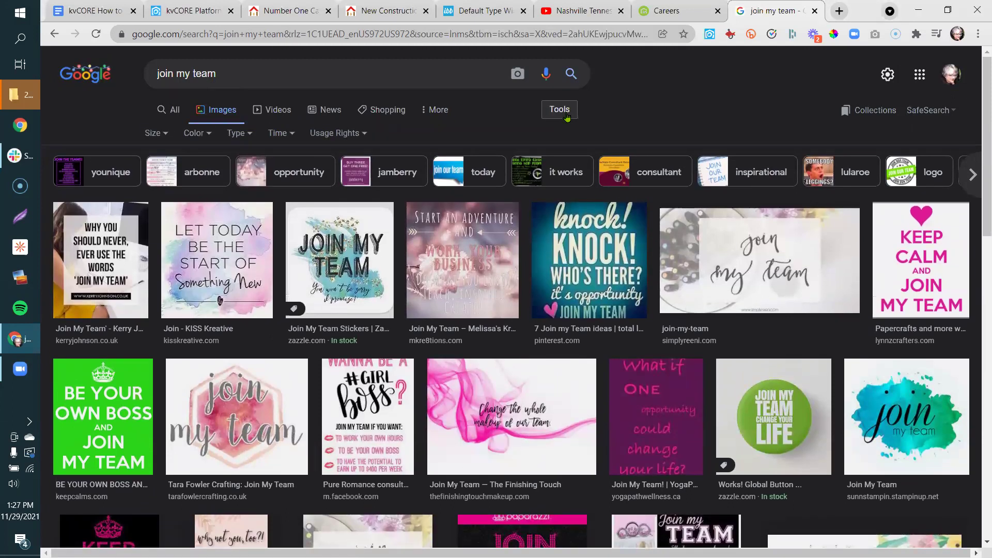
pyautogui.click(352, 134)
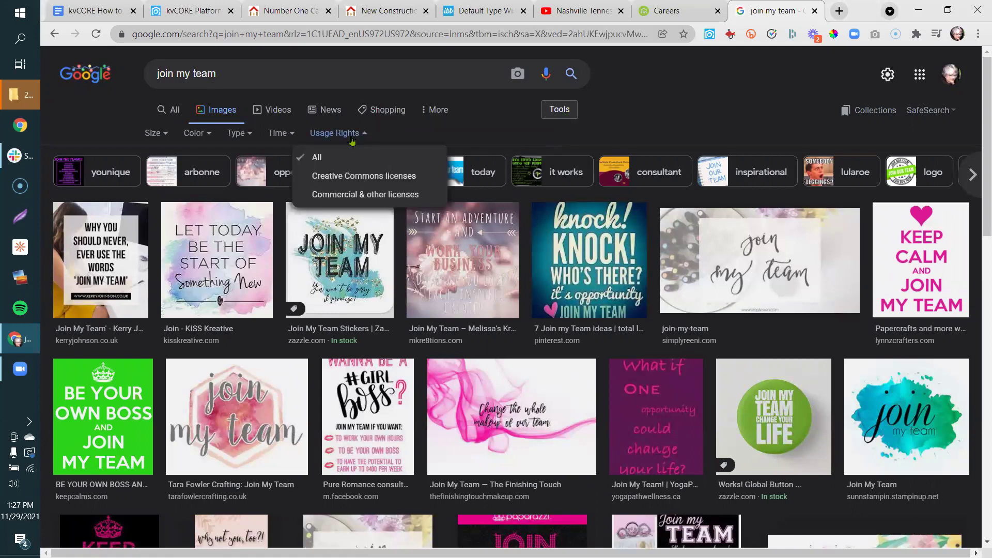
pyautogui.click(351, 176)
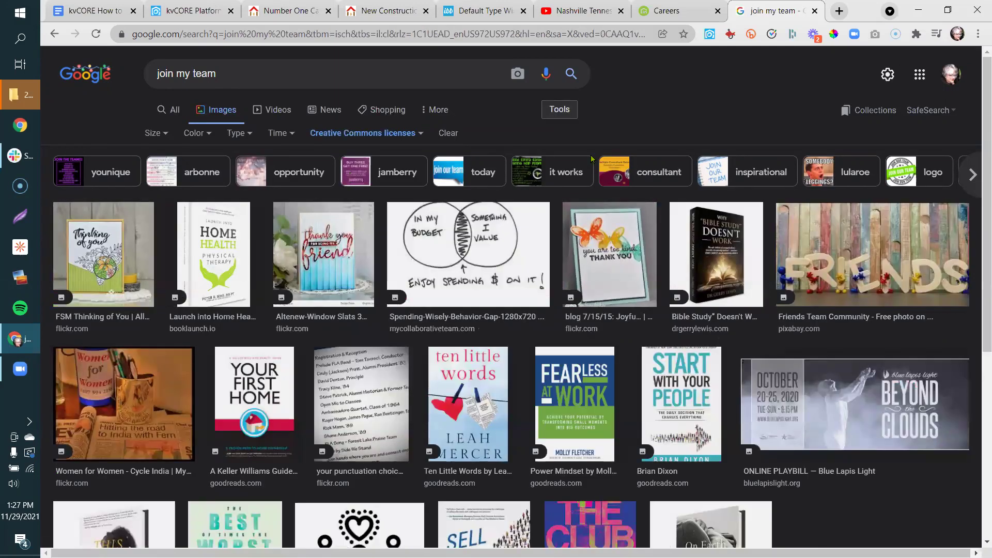
pyautogui.moveTo(978, 131); pyautogui.dragTo(978, 241)
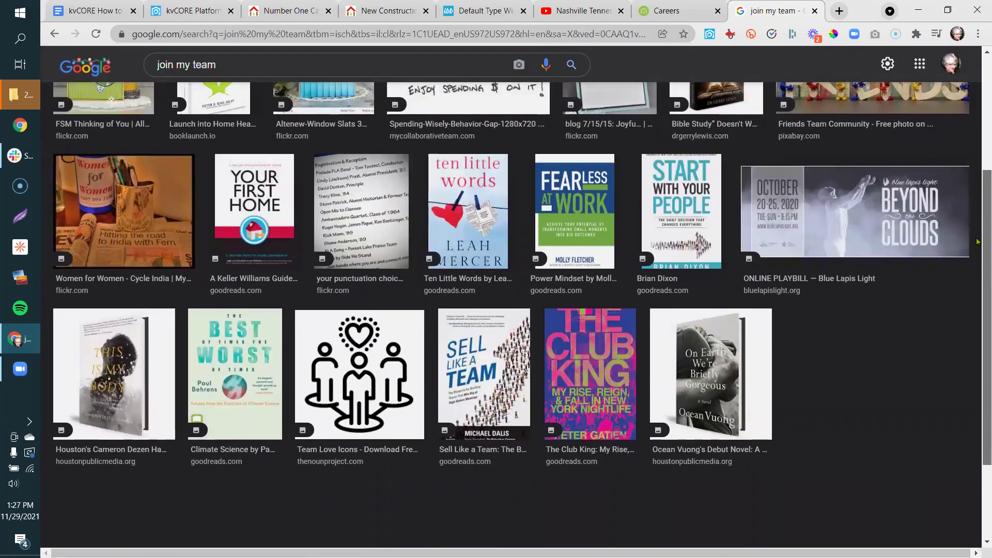
pyautogui.moveTo(978, 240); pyautogui.dragTo(977, 114)
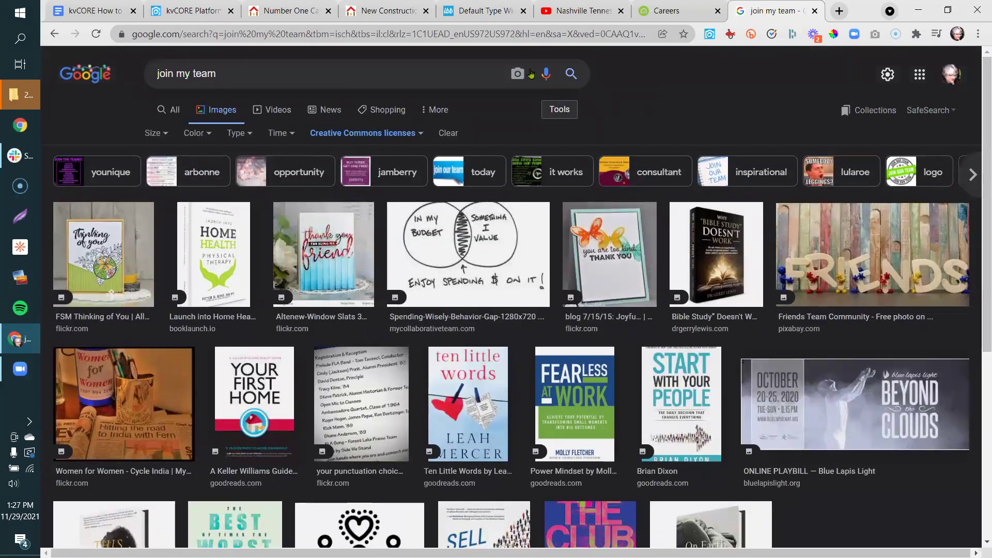
# - Go to the pexels.com home page in the current browser tab
pyautogui.hotkey('ctrl', 'l')
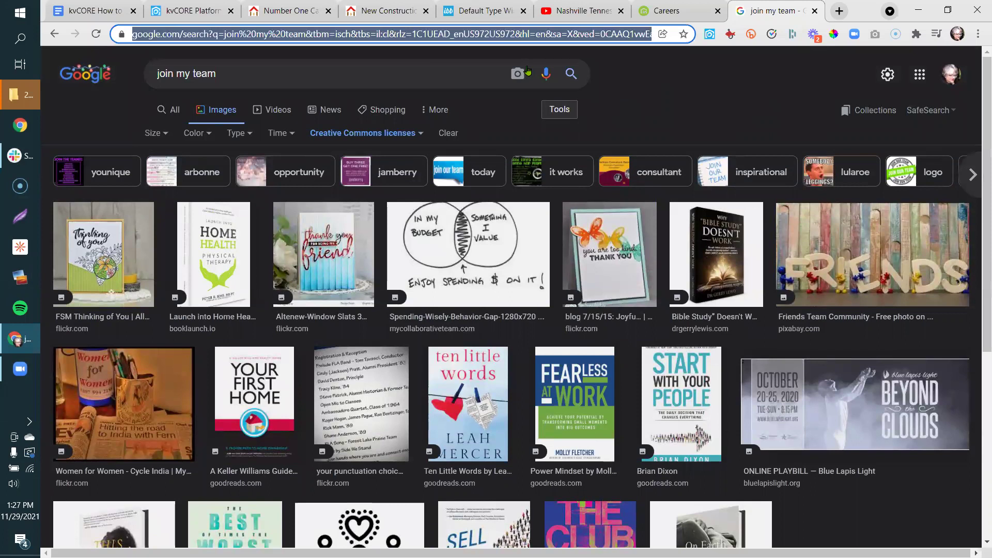
pyautogui.write('pexels')
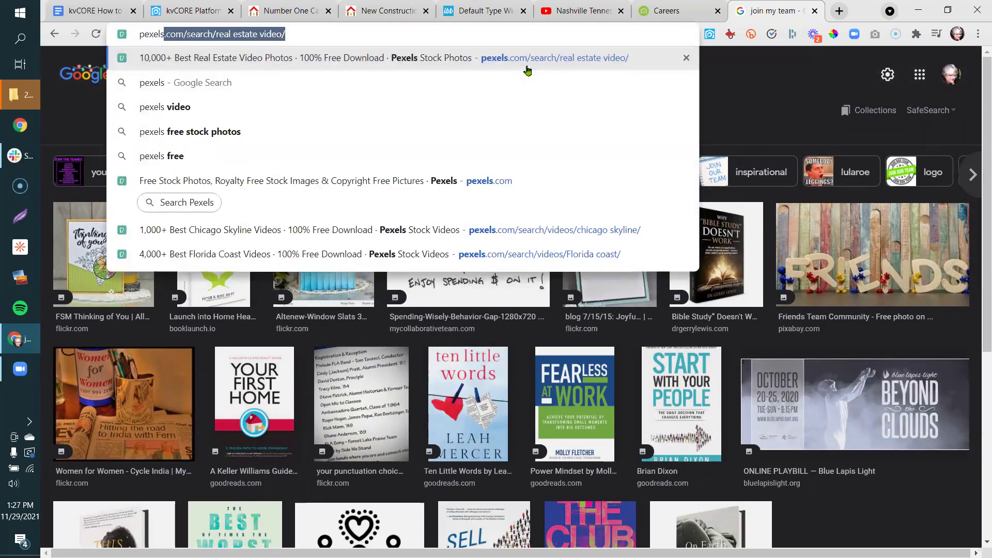
pyautogui.press('End')
pyautogui.press('BackSpace')
pyautogui.press('BackSpace')
pyautogui.press('BackSpace')
pyautogui.press('BackSpace')
pyautogui.press('BackSpace')
pyautogui.press('BackSpace')
pyautogui.press('BackSpace')
pyautogui.press('BackSpace')
pyautogui.press('BackSpace')
pyautogui.press('BackSpace')
pyautogui.press('BackSpace')
pyautogui.press('BackSpace')
pyautogui.press('BackSpace')
pyautogui.press('BackSpace')
pyautogui.press('BackSpace')
pyautogui.press('BackSpace')
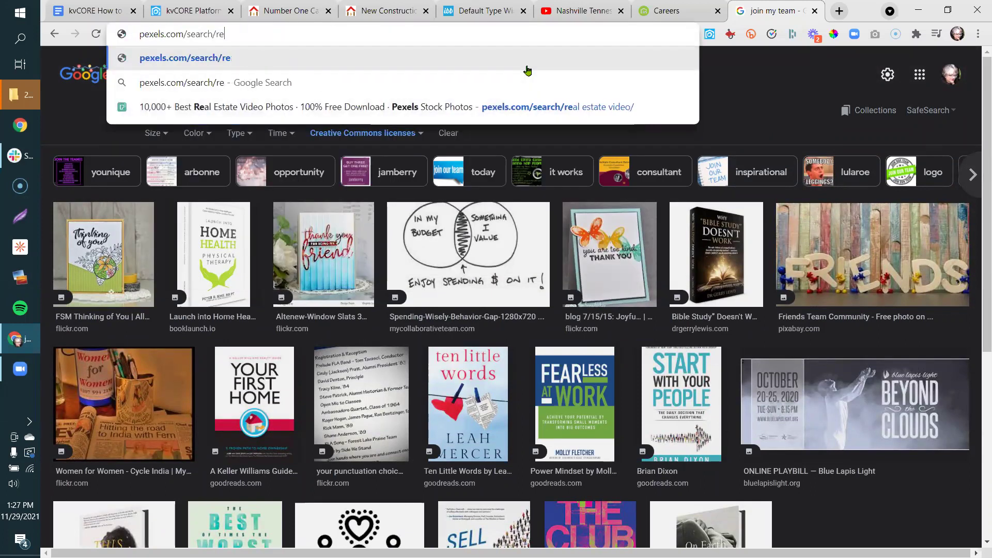
pyautogui.press('BackSpace')
pyautogui.press('BackSpace')
pyautogui.press('BackSpace')
pyautogui.press('BackSpace')
pyautogui.press('BackSpace')
pyautogui.press('BackSpace')
pyautogui.press('BackSpace')
pyautogui.press('BackSpace')
pyautogui.press('BackSpace')
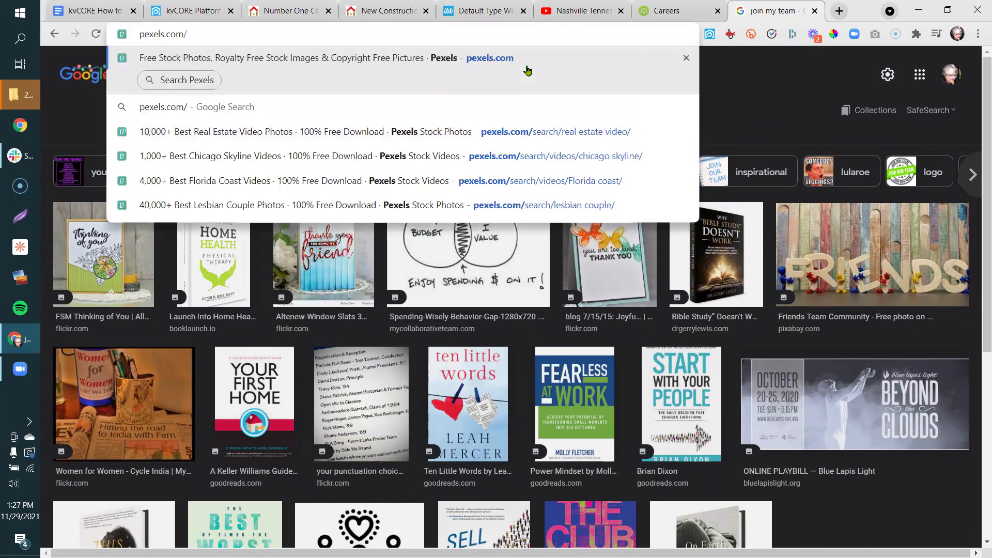
pyautogui.click(528, 71)
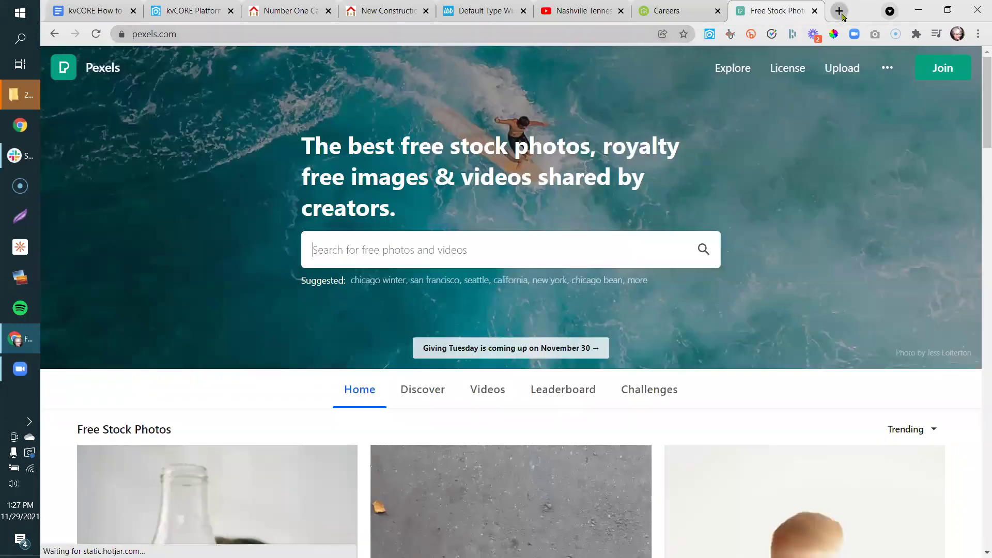
# - Open pixabay.com in another new browser tab
pyautogui.click(841, 15)
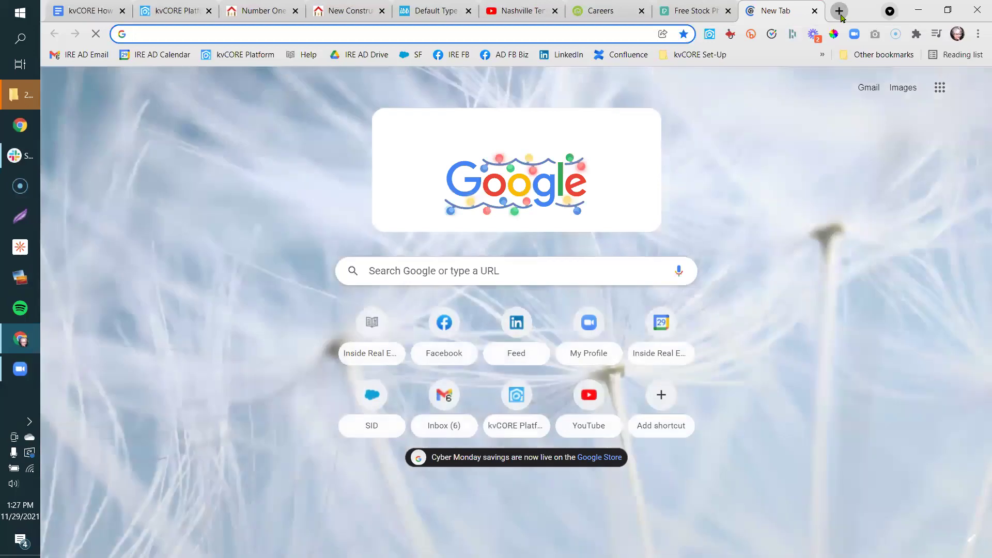
pyautogui.write('p')
pyautogui.press('Down')
pyautogui.press('Down')
pyautogui.press('Return')
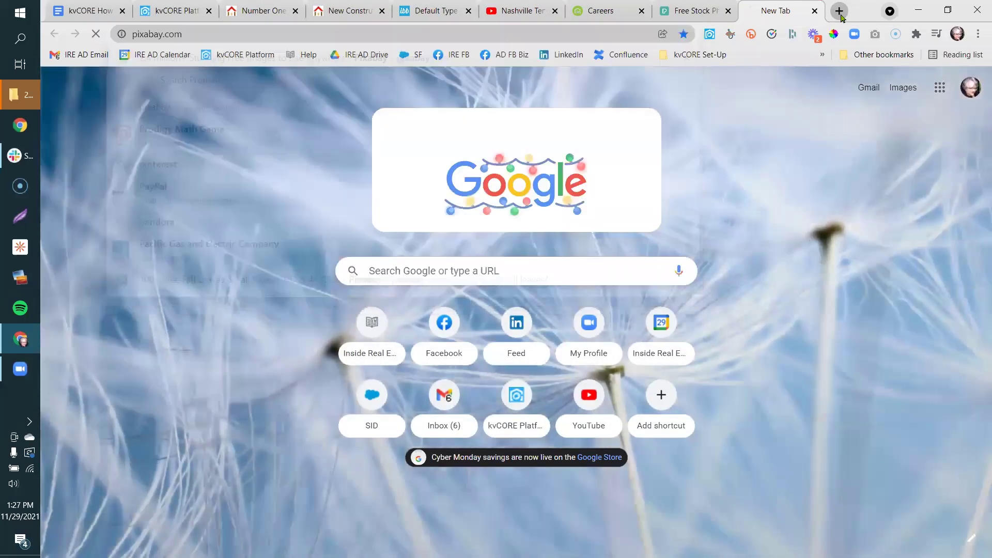
# - Return to the Pexels site and search its free photos for "We're hiring"
pyautogui.click(689, 11)
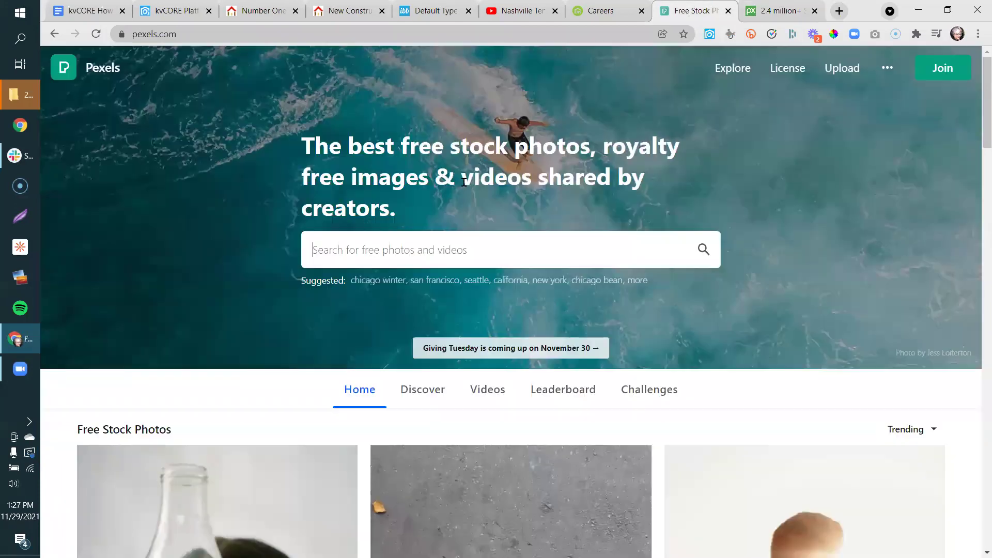
pyautogui.click(432, 244)
pyautogui.write("We're hiring")
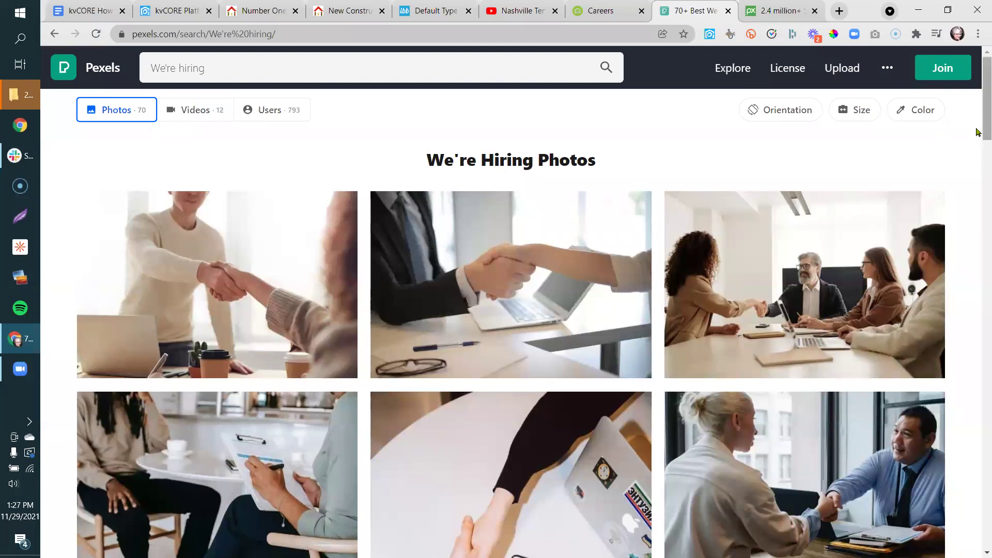
# - Download the free photo of two women shaking hands beside the "Good Vibes Only" neon sign and dismiss the thank-you dialog
pyautogui.scroll(-5, 977, 155)
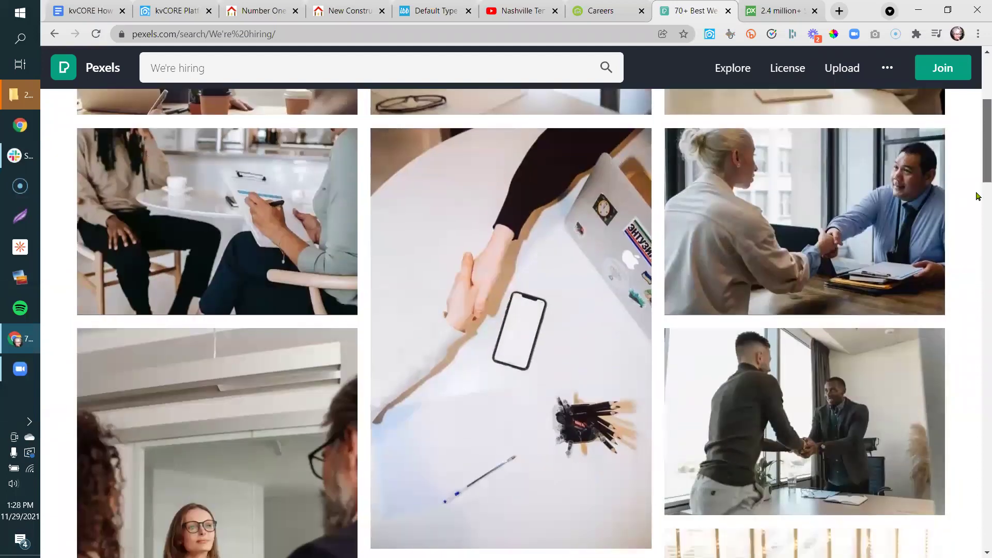
pyautogui.scroll(-4, 977, 196)
pyautogui.scroll(-4, 977, 213)
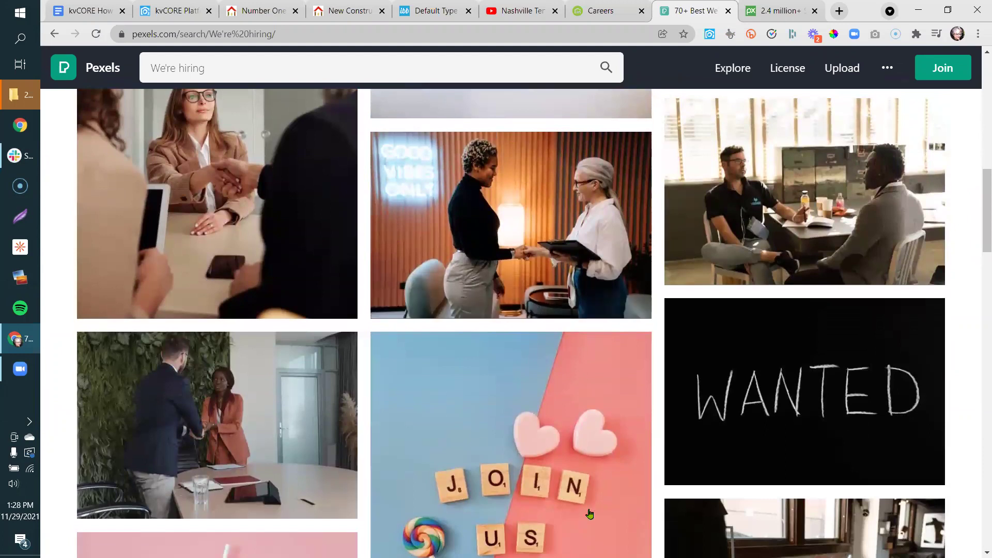
pyautogui.click(529, 212)
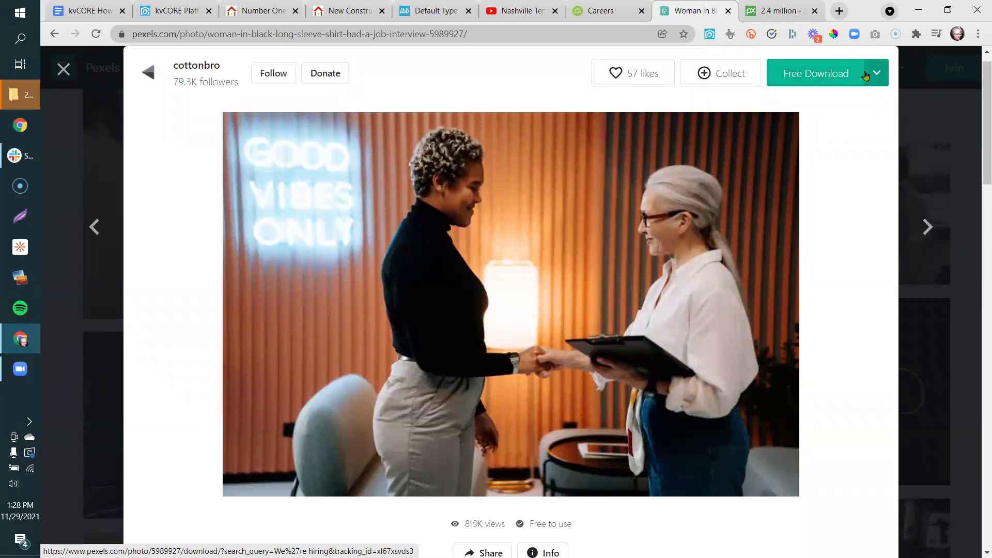
pyautogui.click(804, 68)
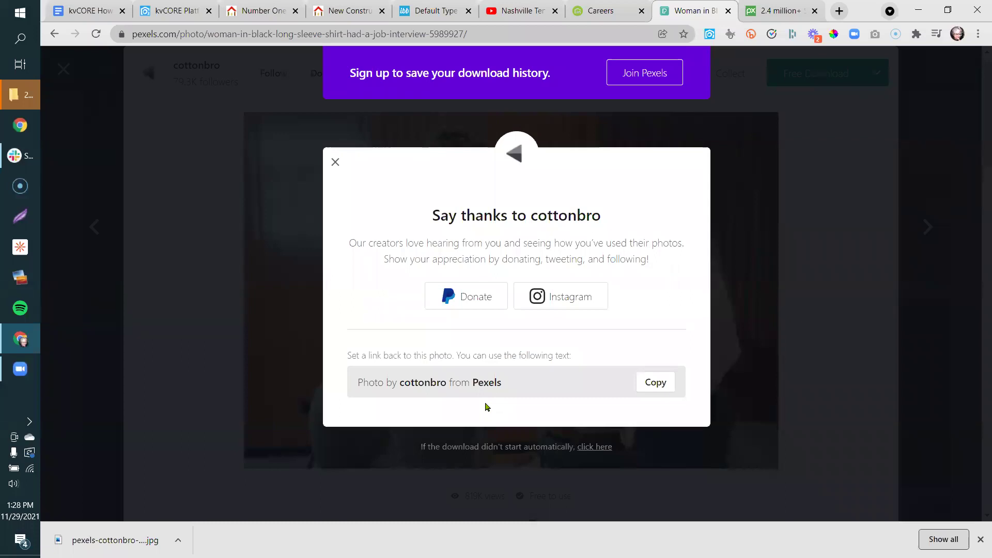
pyautogui.click(335, 162)
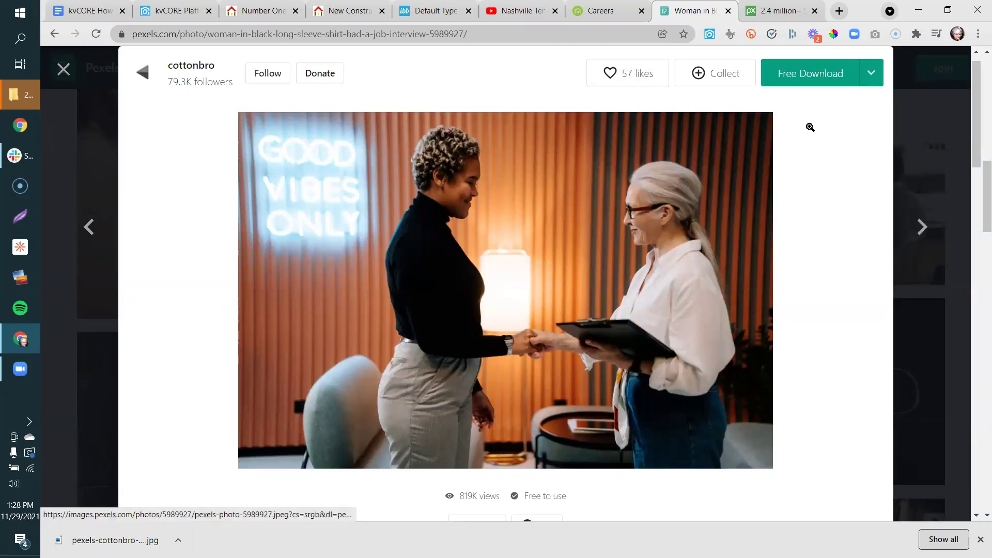
pyautogui.click(981, 539)
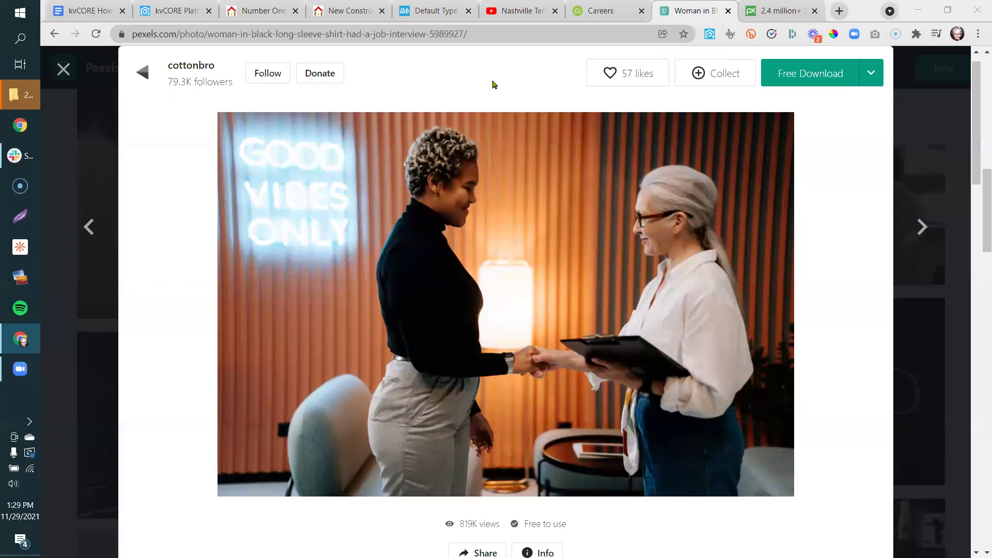
# - Switch to the imgbb image hosting site and create a new public album named "recruiting"
pyautogui.click(422, 14)
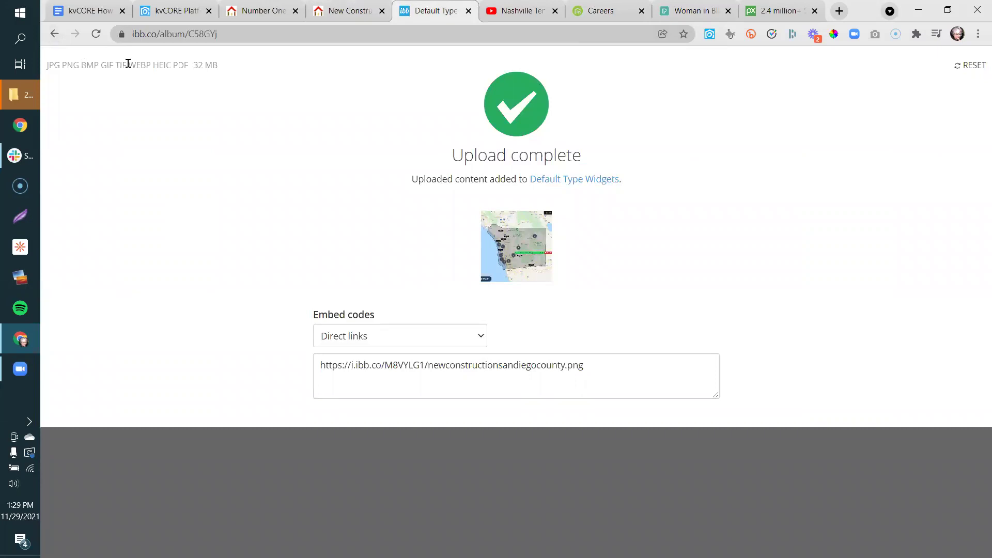
pyautogui.click(54, 34)
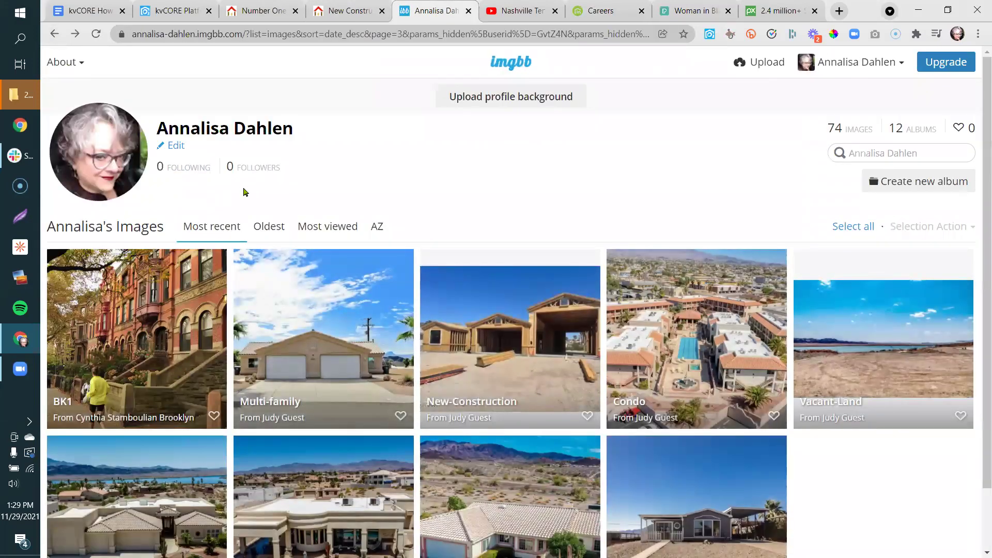
pyautogui.click(916, 177)
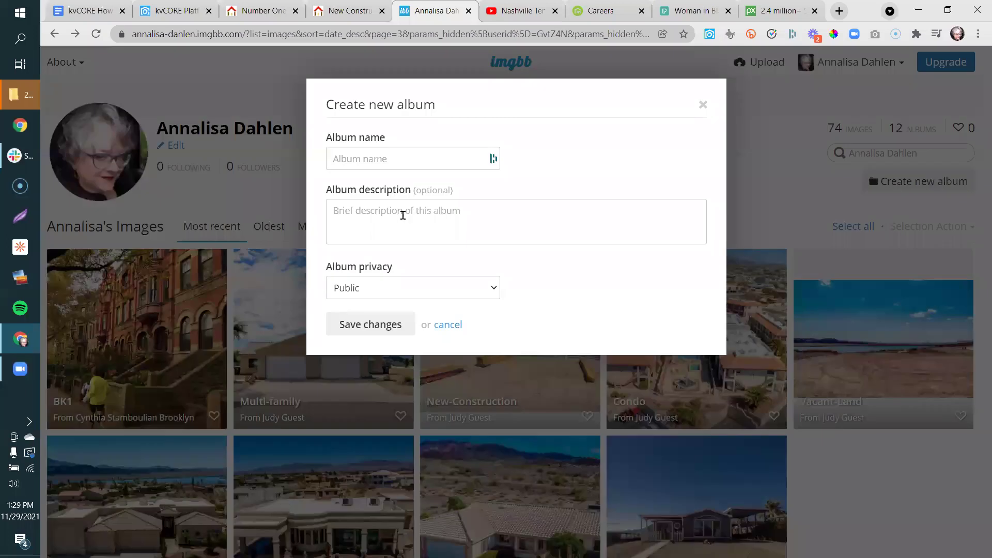
pyautogui.click(404, 215)
pyautogui.click(389, 154)
pyautogui.write('recruiting')
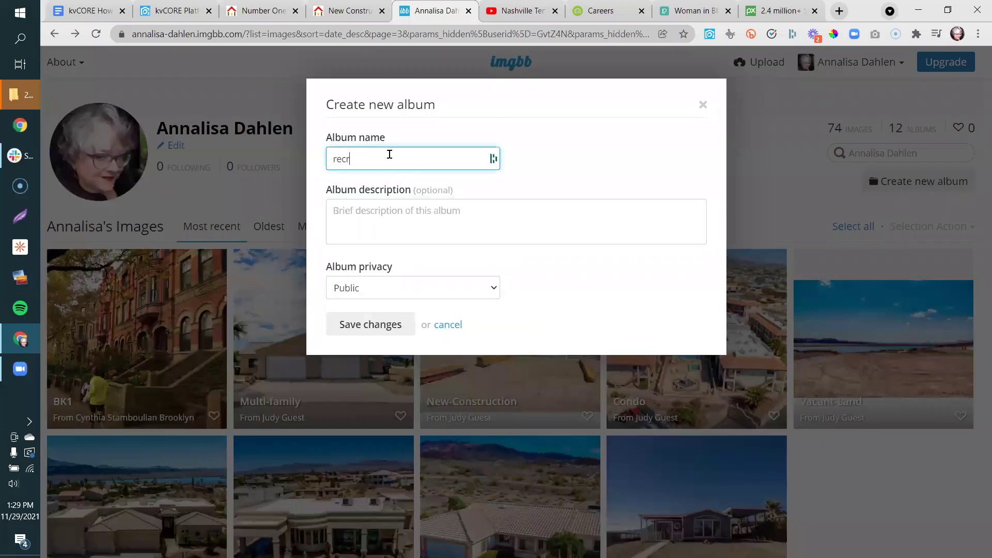
pyautogui.click(391, 325)
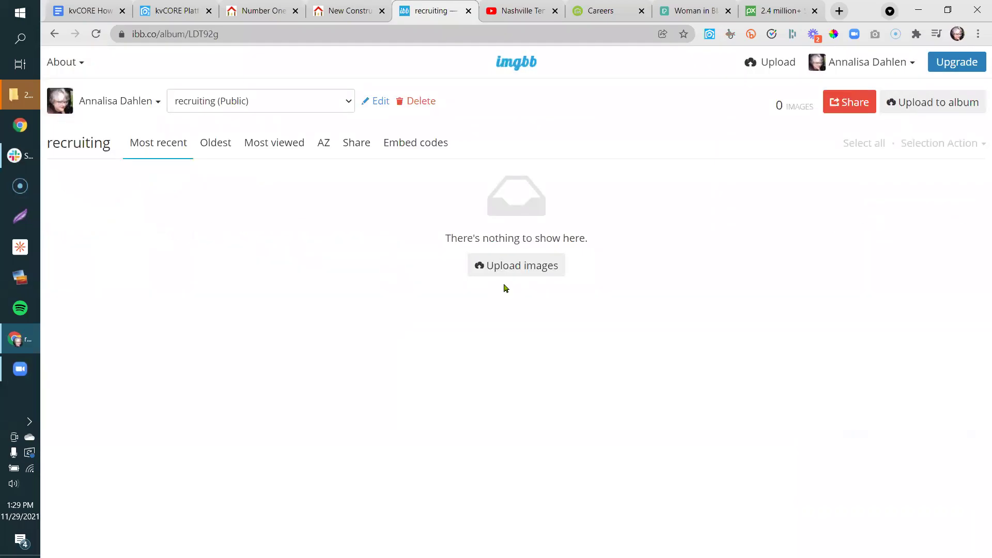
# - Upload the image pexels-cottonbro-5989927 from the Downloads folder to the recruiting album
pyautogui.click(514, 268)
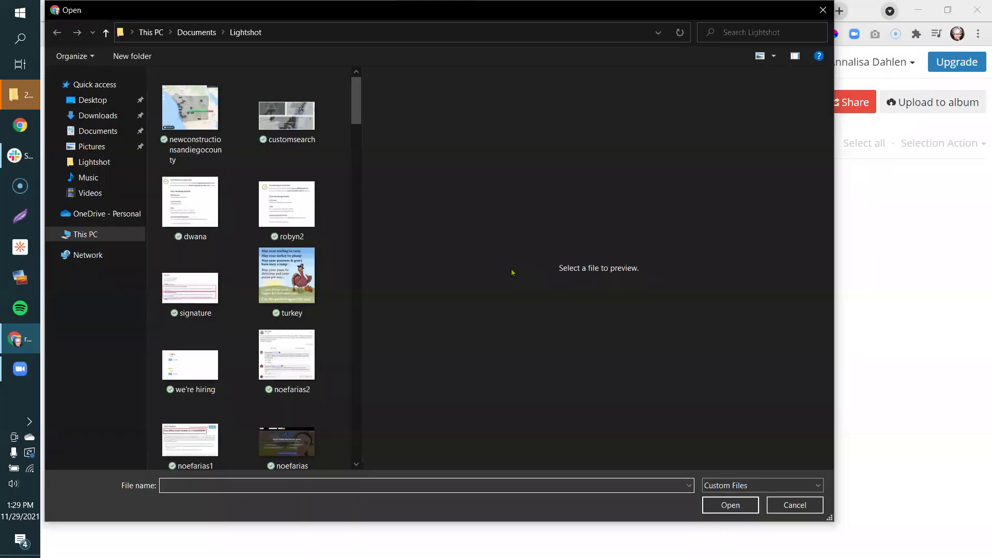
pyautogui.click(92, 132)
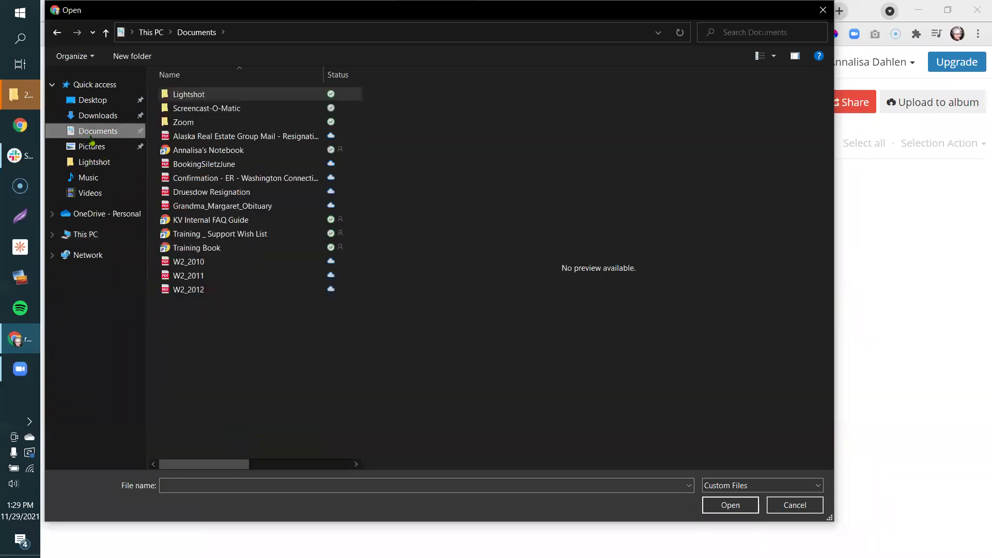
pyautogui.click(97, 116)
pyautogui.click(217, 109)
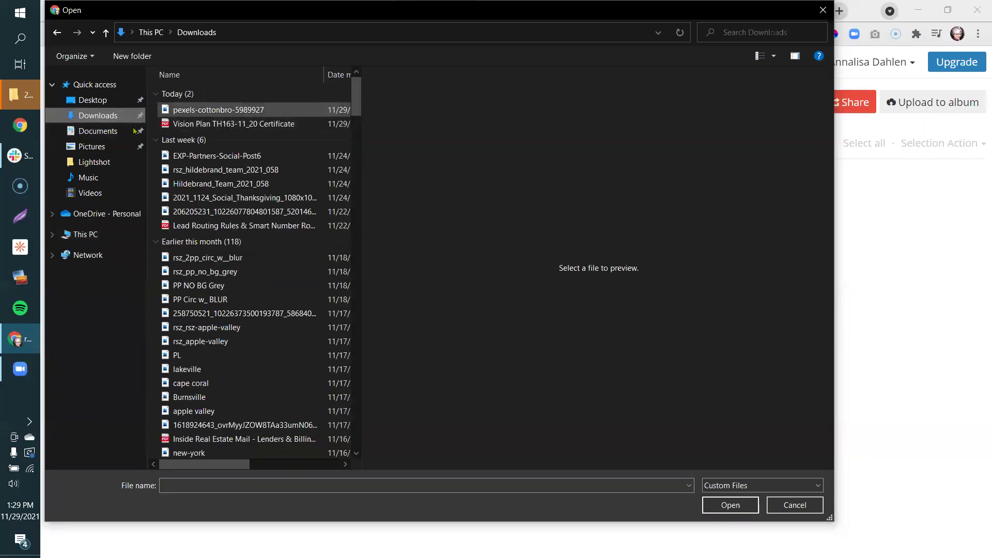
pyautogui.click(731, 506)
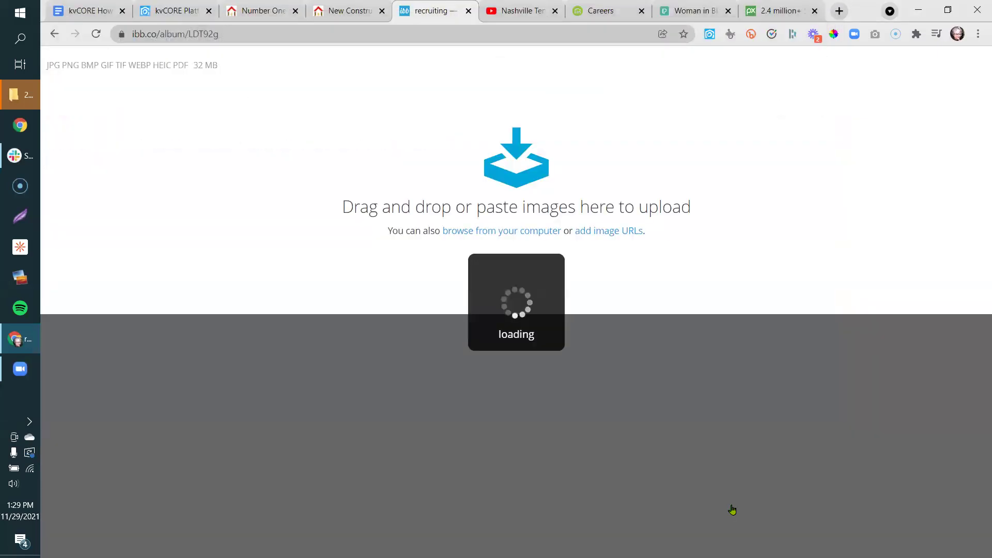
pyautogui.click(533, 426)
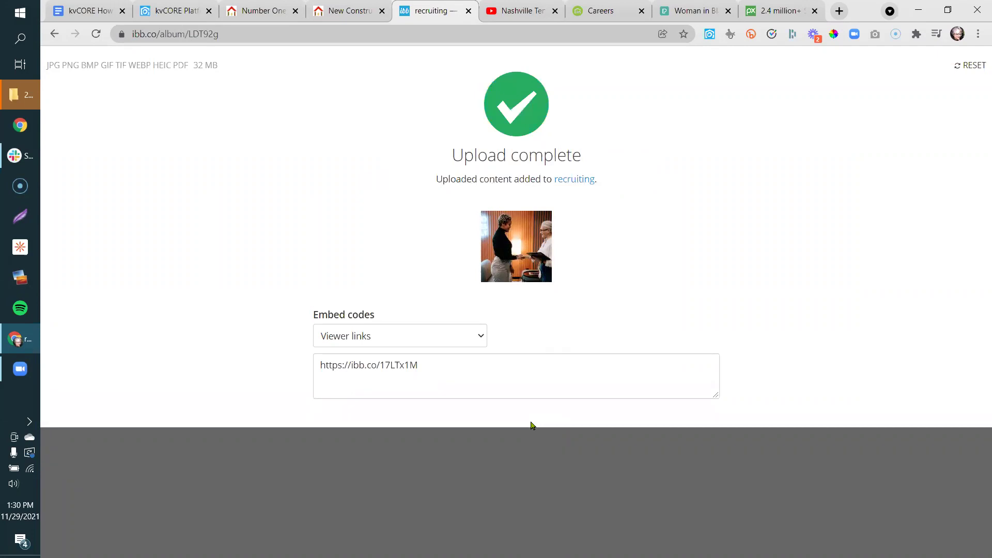
# - Copy the direct link of the uploaded image pexels-cottonbro-5989927.jpg from its embed codes
pyautogui.click(471, 341)
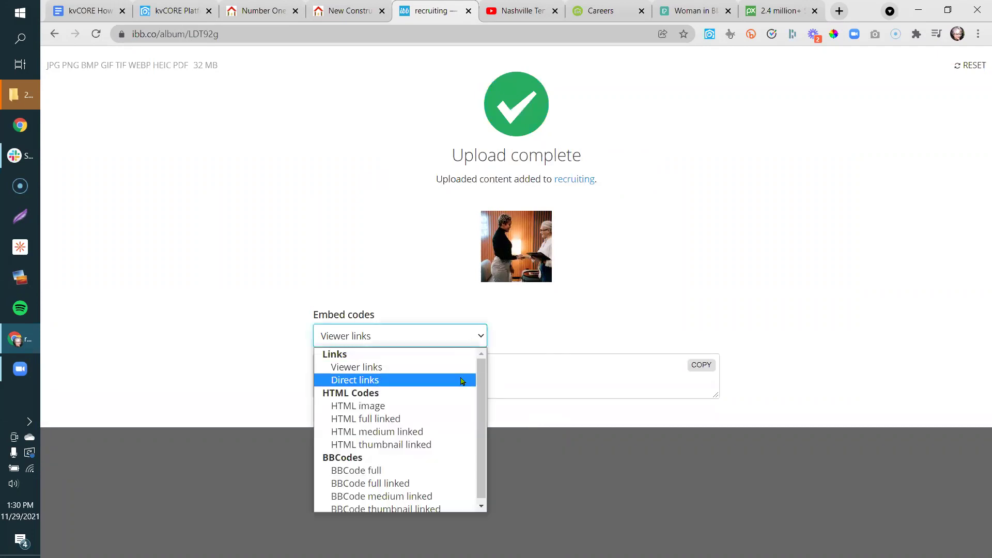
pyautogui.click(463, 381)
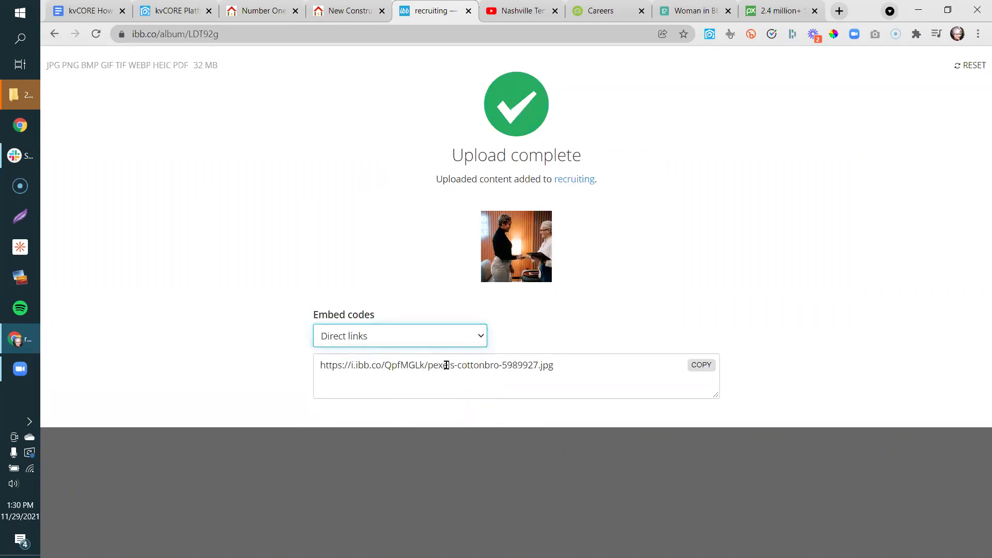
pyautogui.click(708, 368)
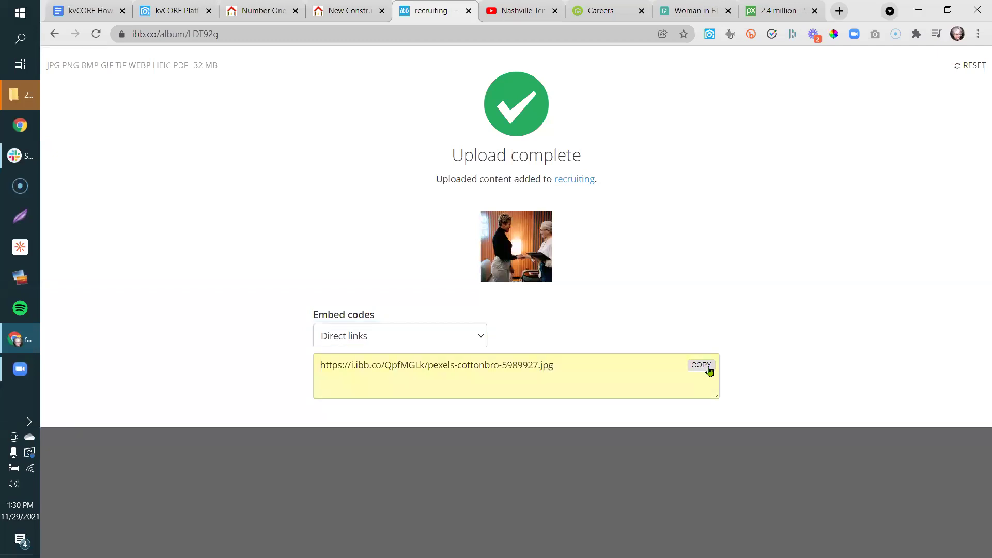
# - Return to the site editor and replace the houses.jpg background URL in the Join My Team tile's HTML code with the copied image link
pyautogui.click(250, 10)
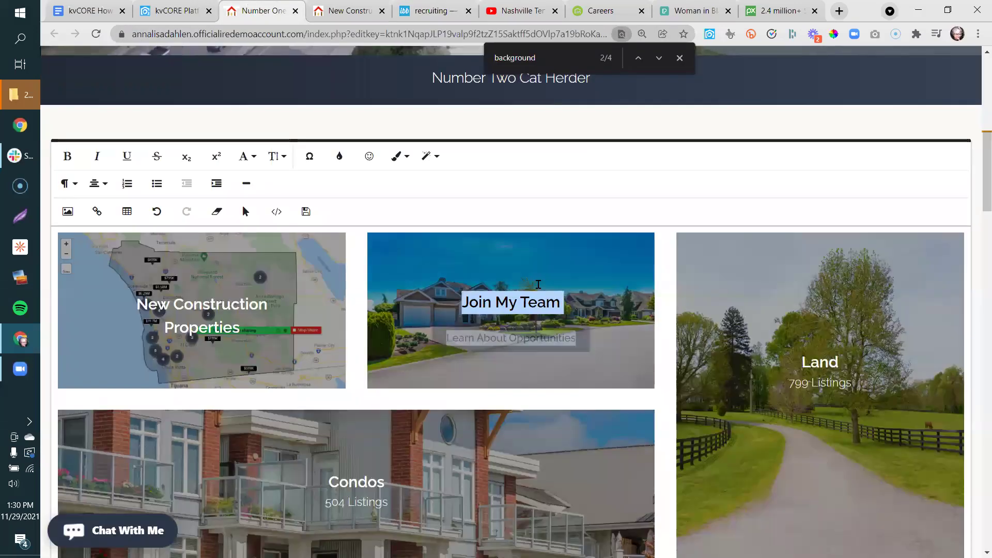
pyautogui.click(585, 299)
pyautogui.moveTo(586, 300); pyautogui.dragTo(459, 296)
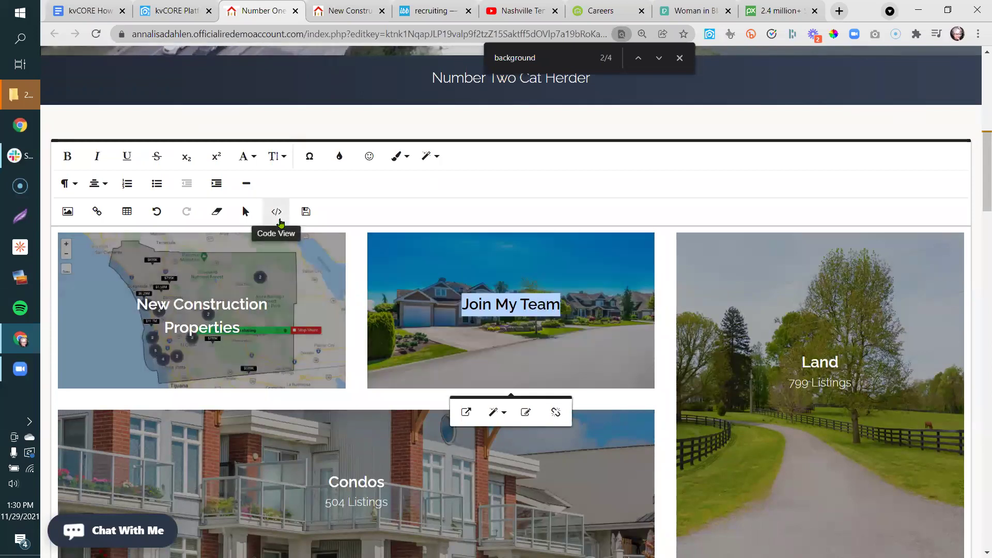
pyautogui.click(276, 213)
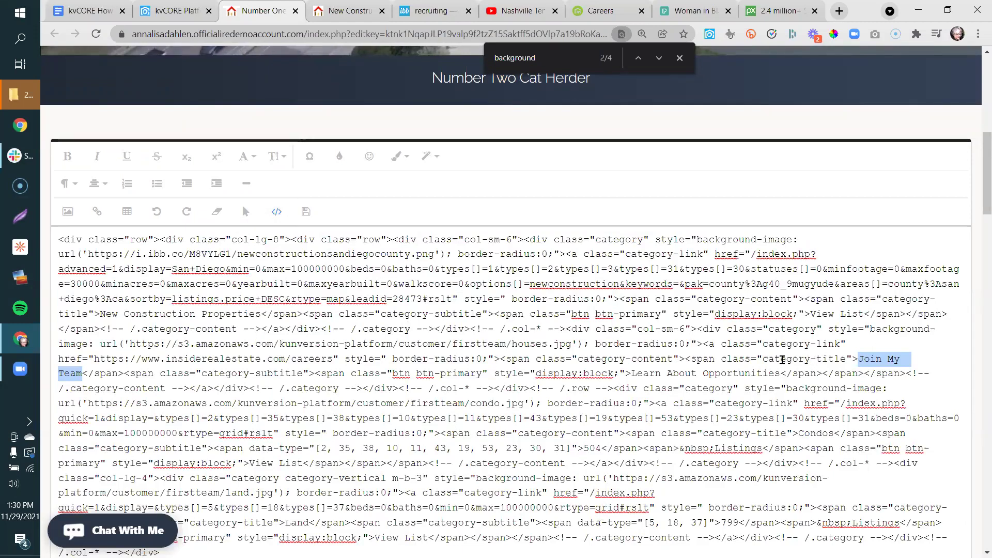
pyautogui.moveTo(572, 345); pyautogui.dragTo(129, 345)
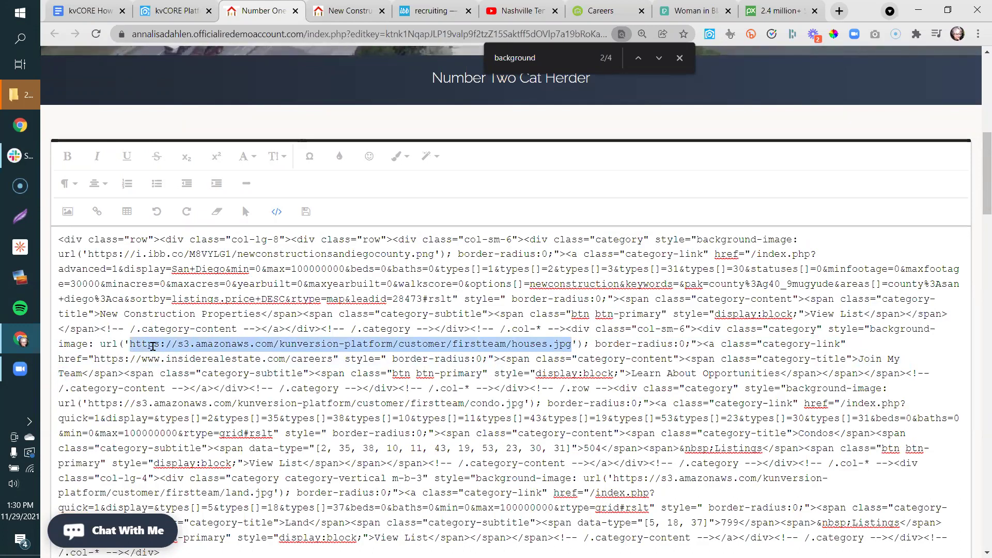
pyautogui.hotkey('ctrl', 'v')
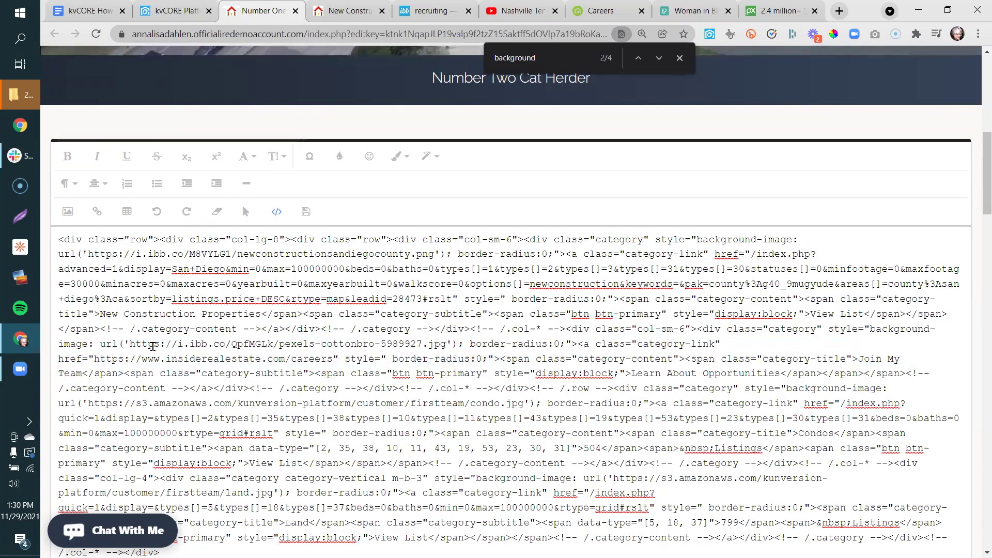
pyautogui.click(277, 213)
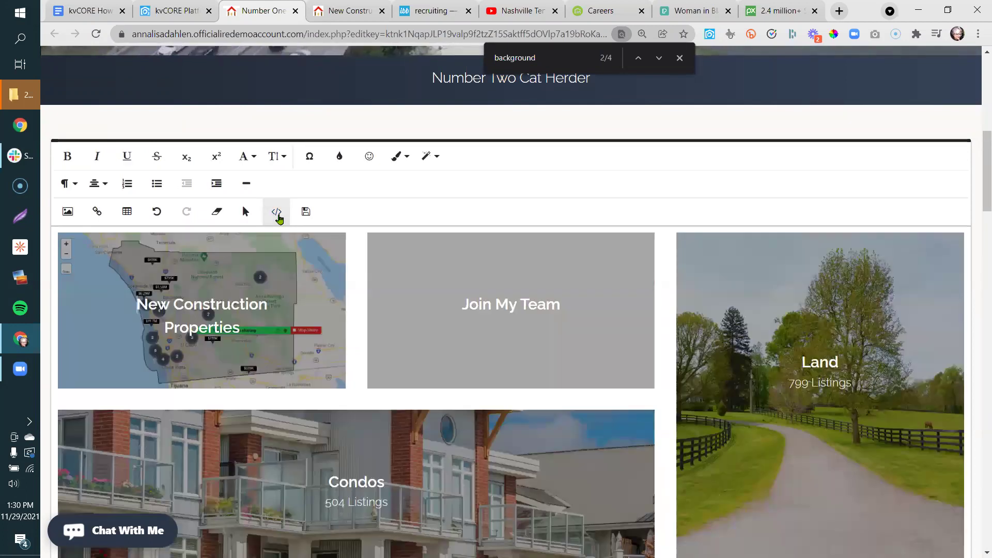
pyautogui.moveTo(501, 289)
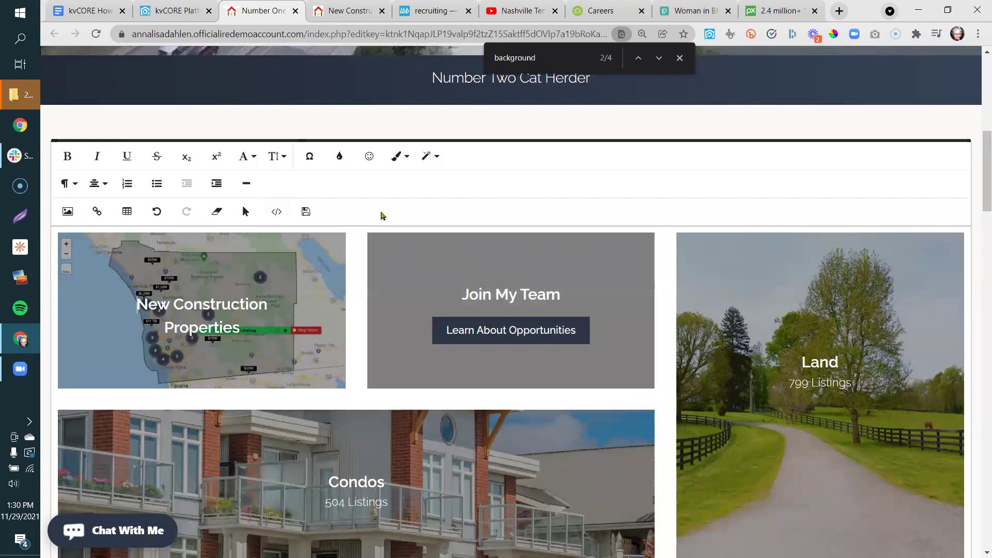
pyautogui.click(277, 213)
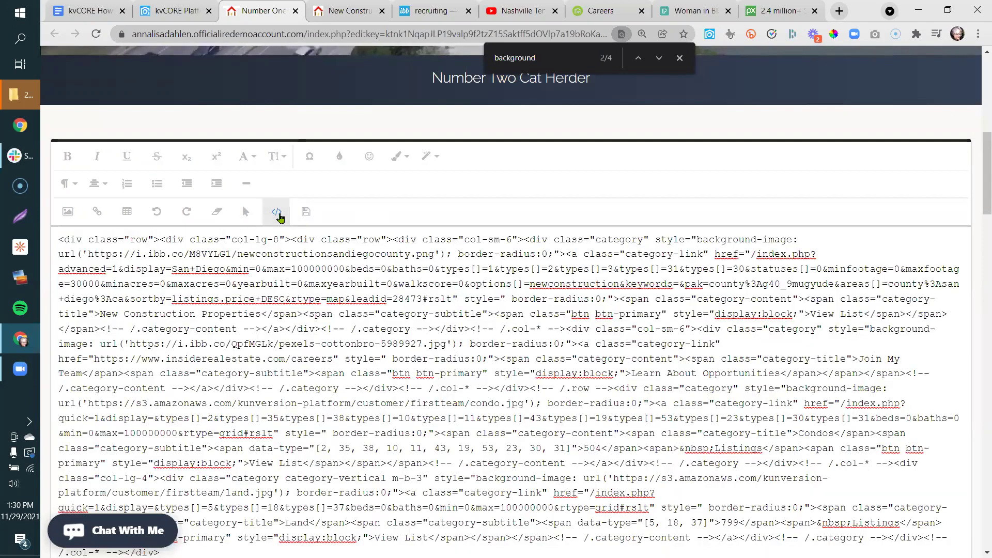
pyautogui.click(278, 215)
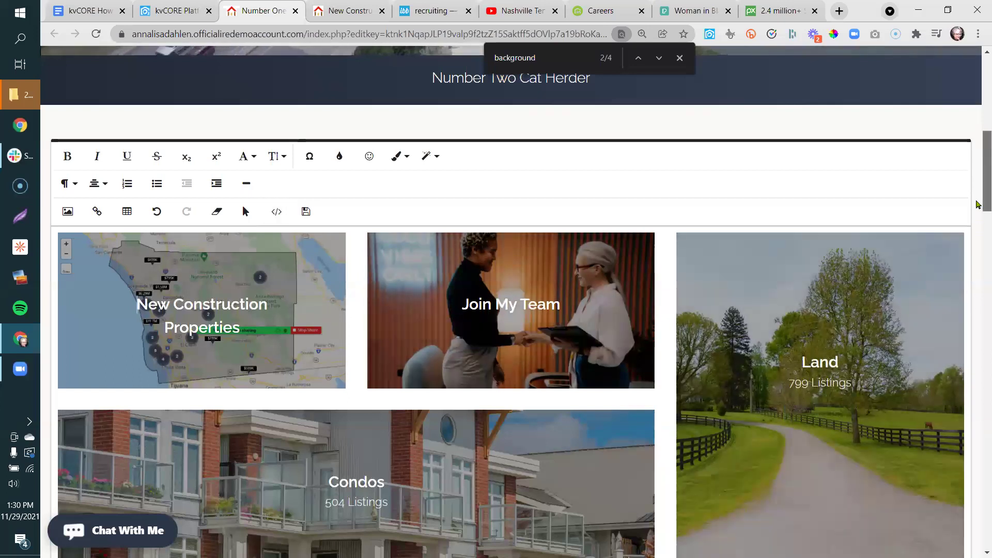
# - Save the edited tile section and dismiss the save message
pyautogui.scroll(1, 977, 207)
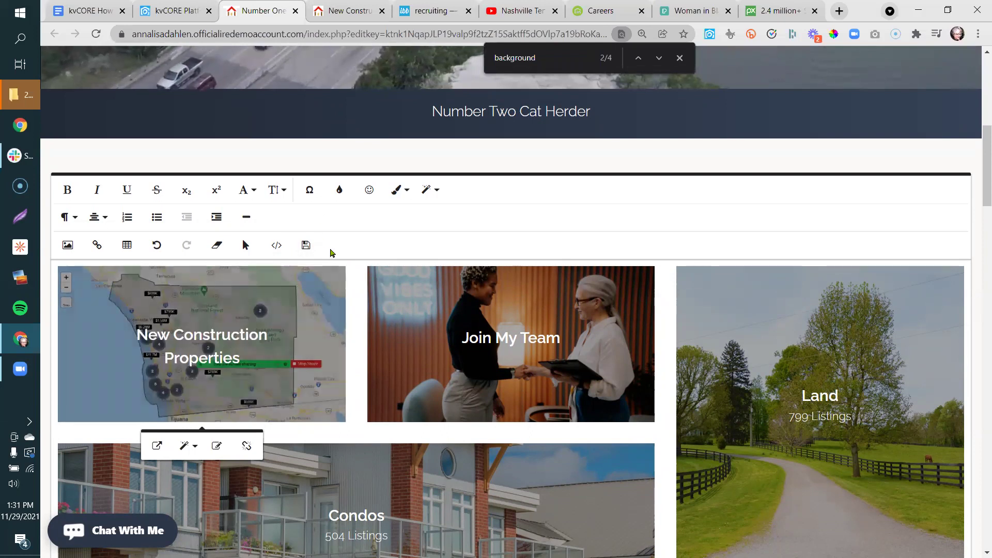
pyautogui.click(307, 247)
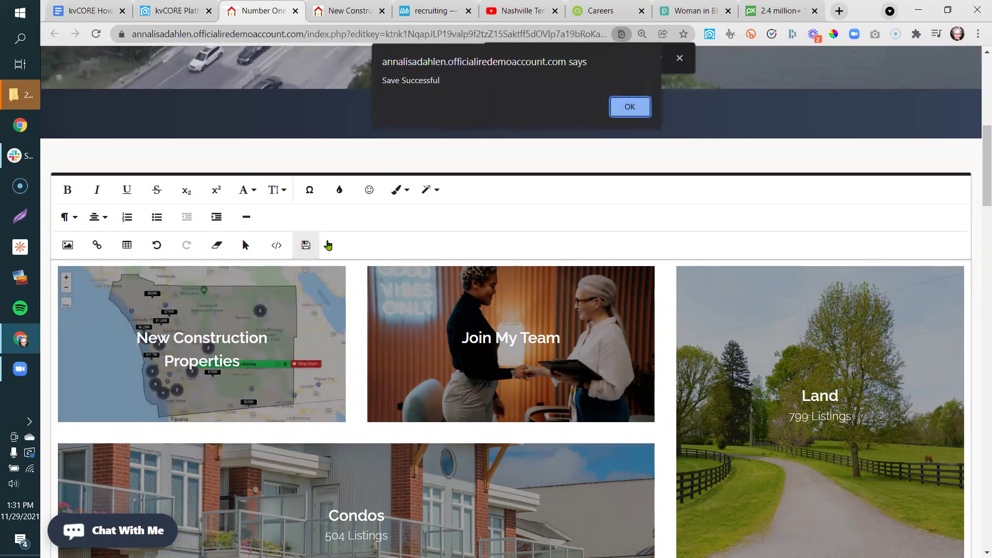
pyautogui.click(628, 106)
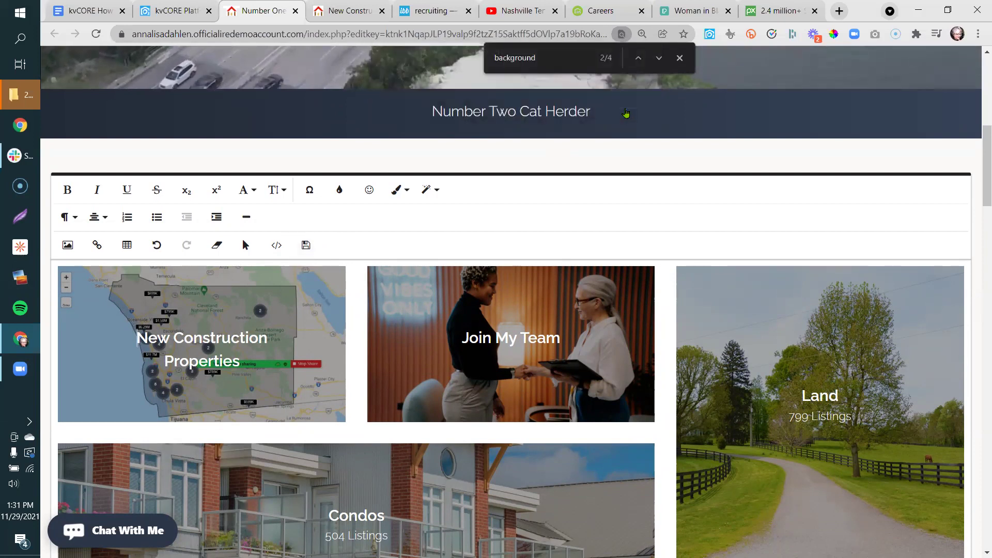
# - View the tiles on the live website's home page and test the Learn About Opportunities link on the Join My Team tile
pyautogui.click(342, 10)
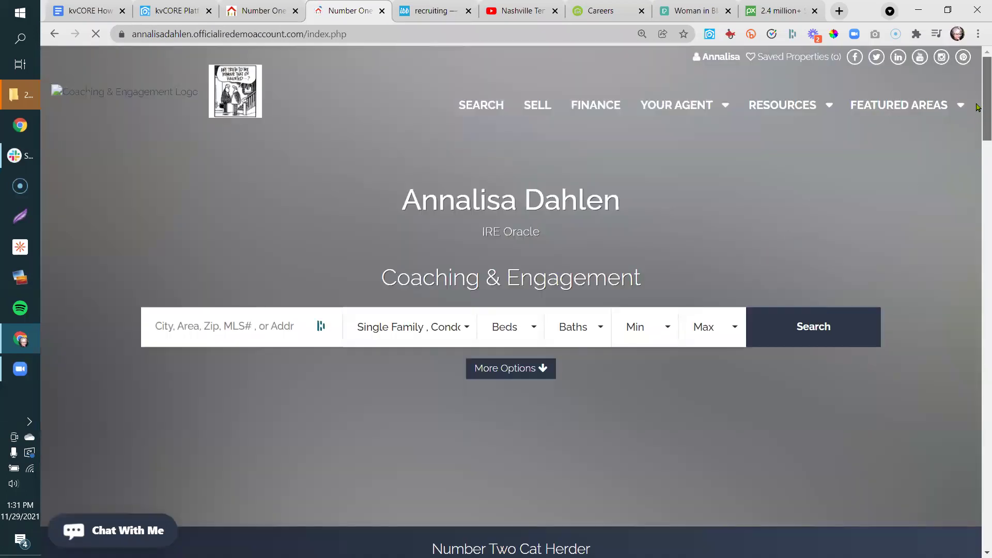
pyautogui.scroll(-5, 977, 107)
pyautogui.scroll(-2, 977, 161)
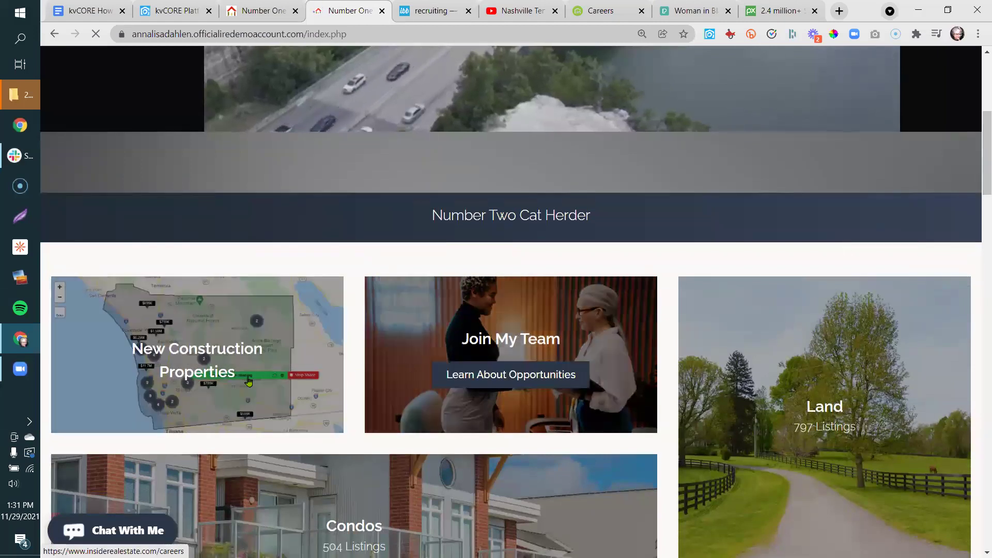
pyautogui.click(501, 368)
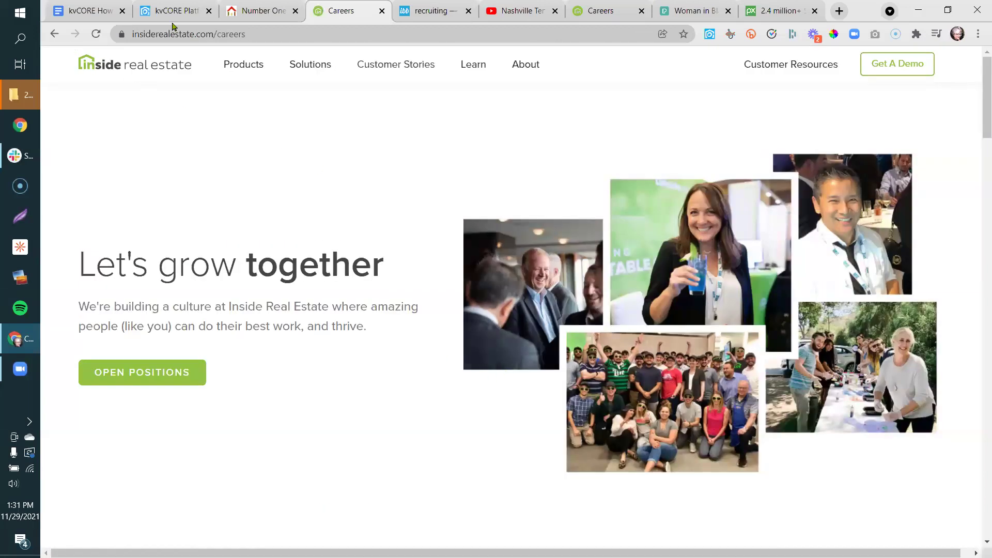
# - Return to the site editor and open the New Construction Properties tile's link in a new browser tab
pyautogui.click(261, 11)
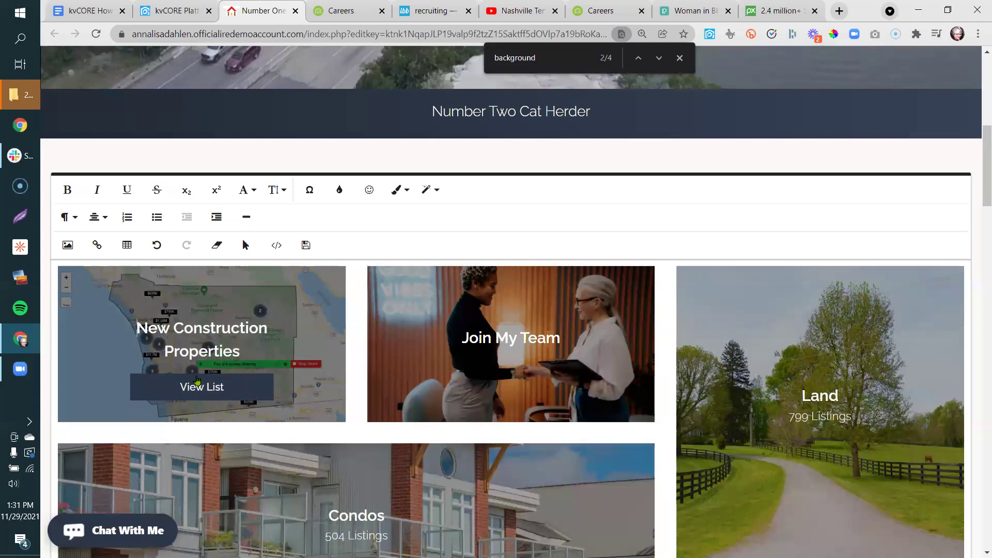
pyautogui.click(196, 388)
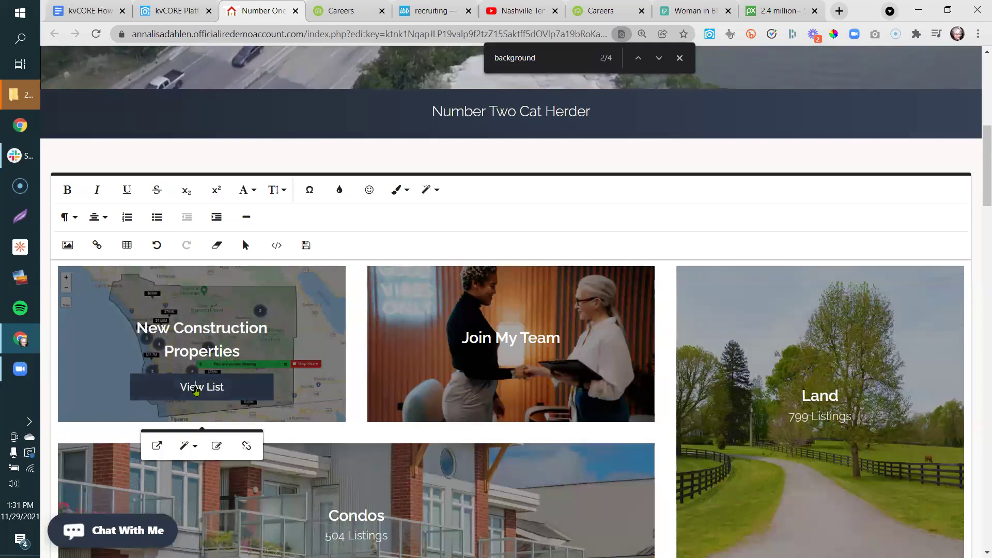
pyautogui.rightClick(268, 330)
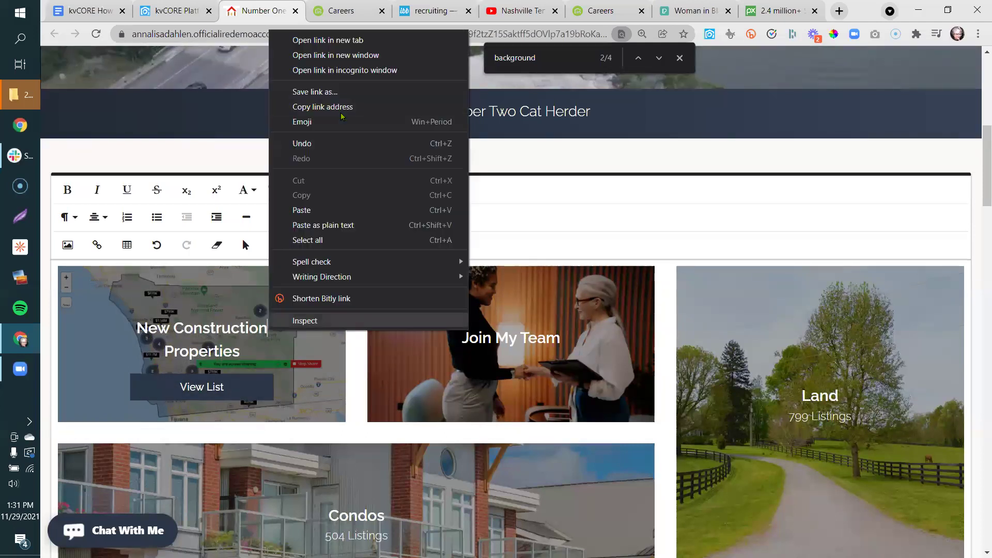
pyautogui.click(318, 40)
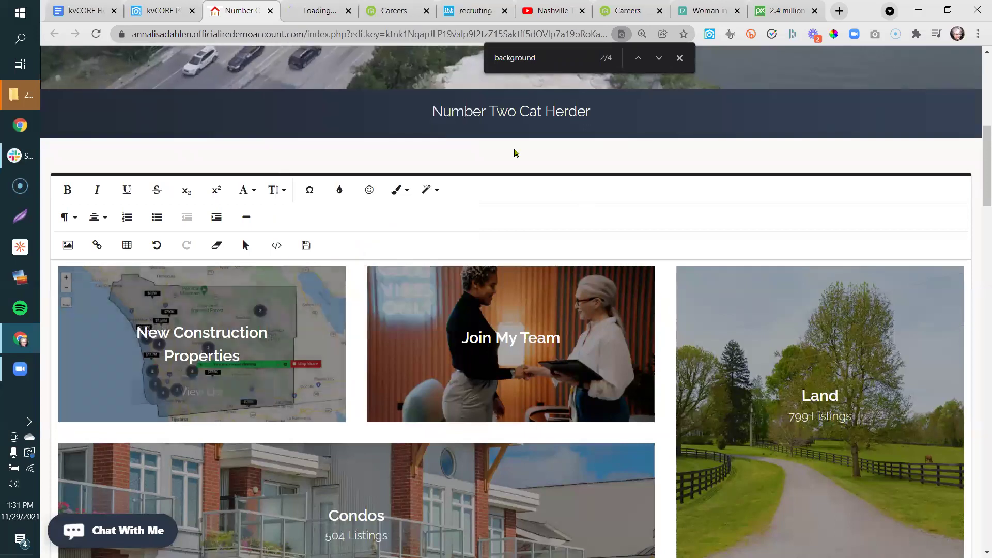
pyautogui.click(314, 12)
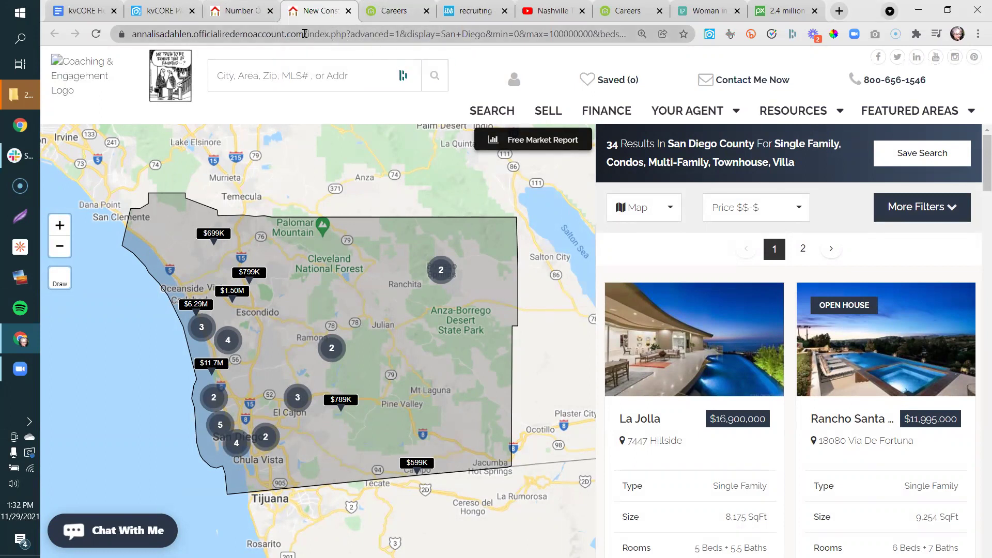
# - Copy the part of the San Diego new construction search URL that follows the domain, from index.php to the end
pyautogui.moveTo(308, 35); pyautogui.dragTo(126, 35)
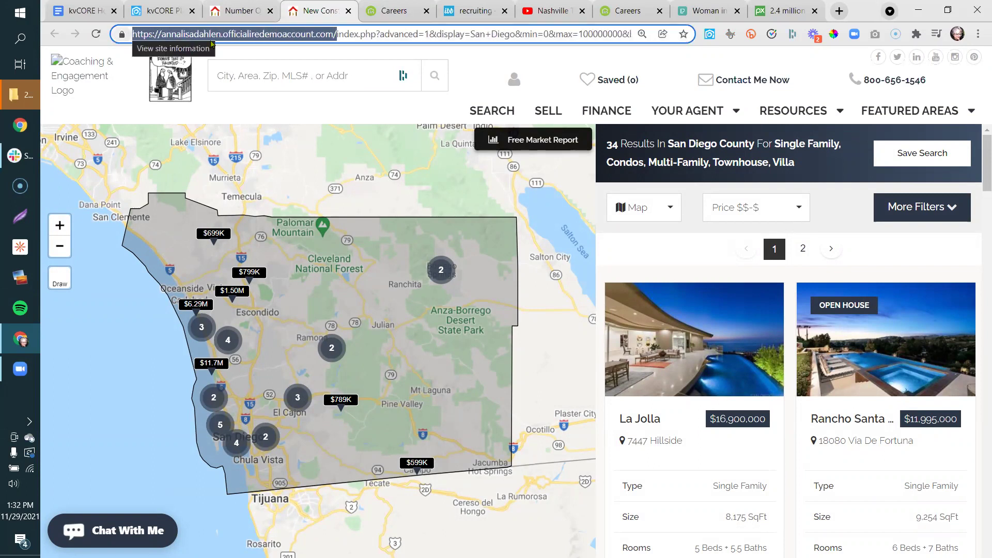
pyautogui.click(360, 34)
pyautogui.moveTo(333, 34); pyautogui.dragTo(734, 30)
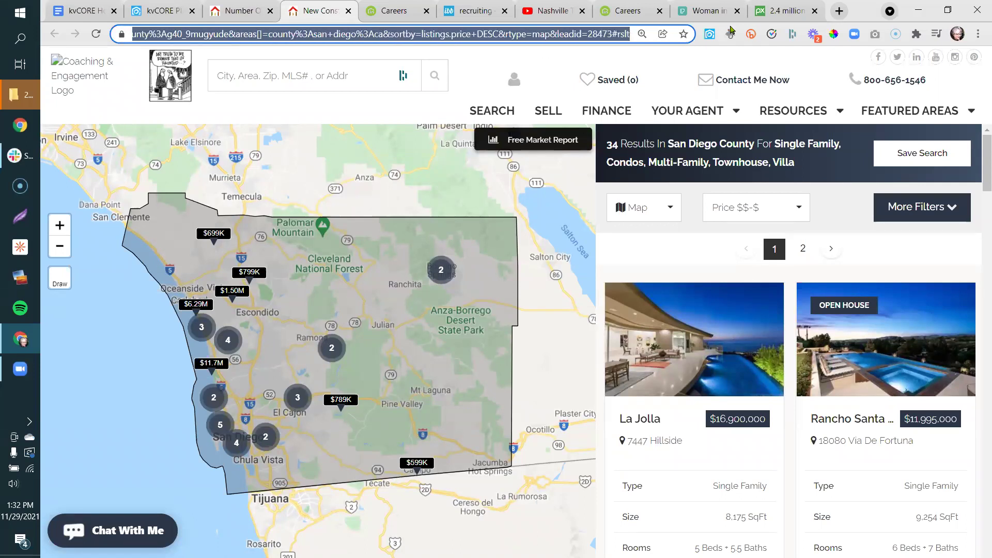
pyautogui.rightClick(621, 38)
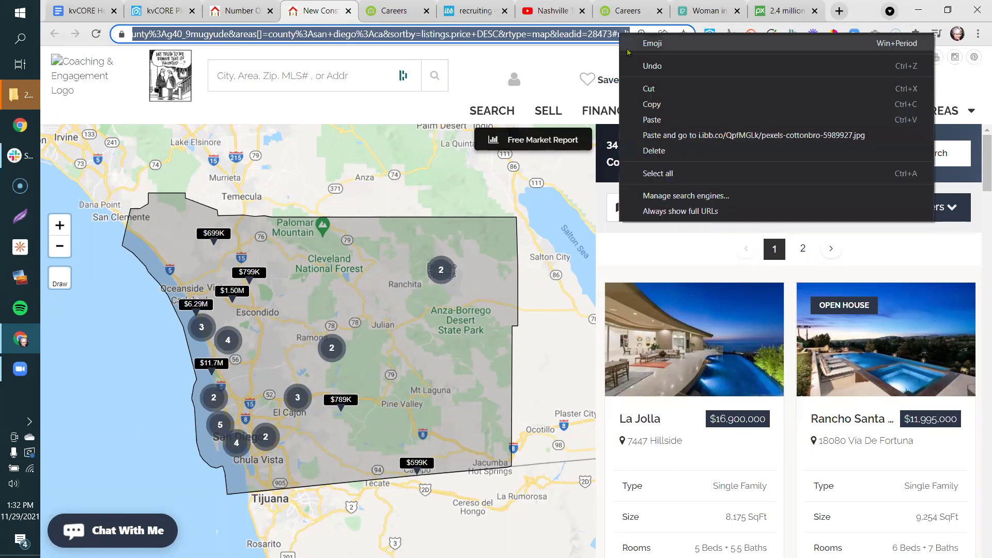
pyautogui.click(645, 105)
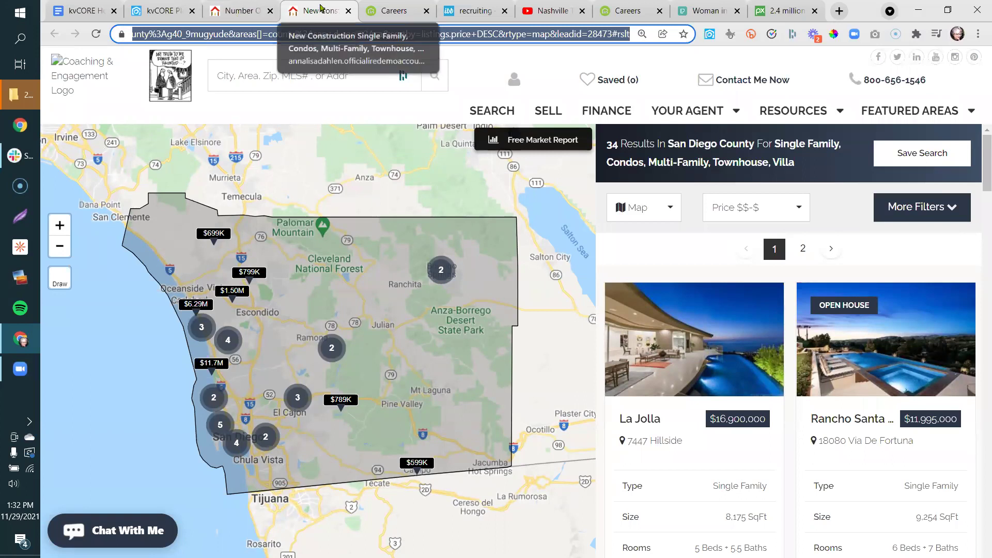
# - Review the customized tiles in the site editor and recheck the New Construction Properties search results page
pyautogui.click(241, 11)
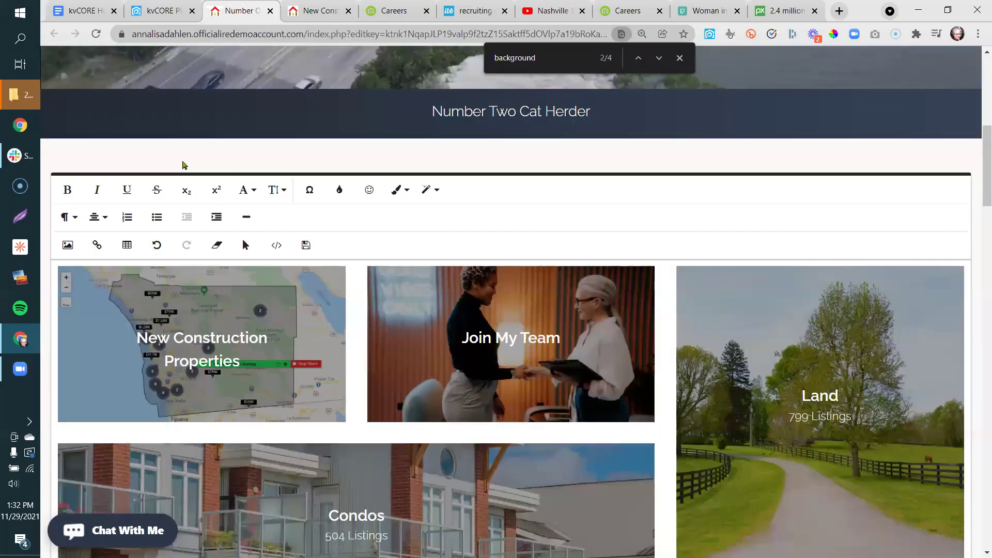
pyautogui.moveTo(216, 329)
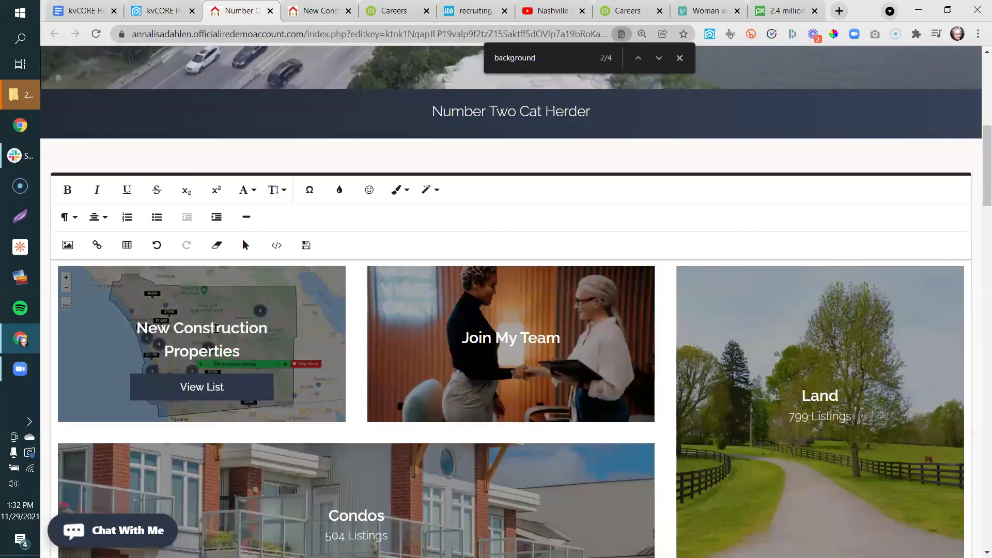
pyautogui.click(319, 12)
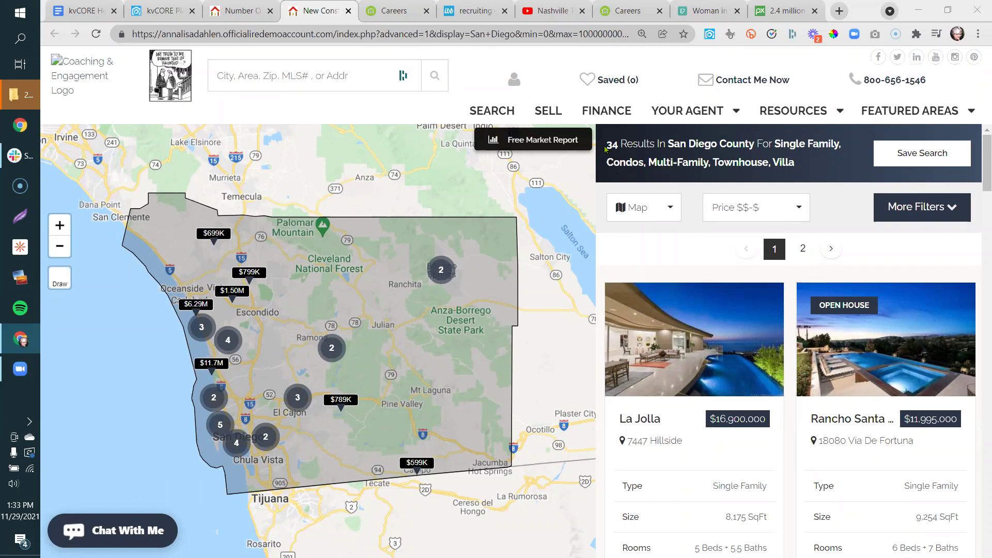
pyautogui.click(226, 7)
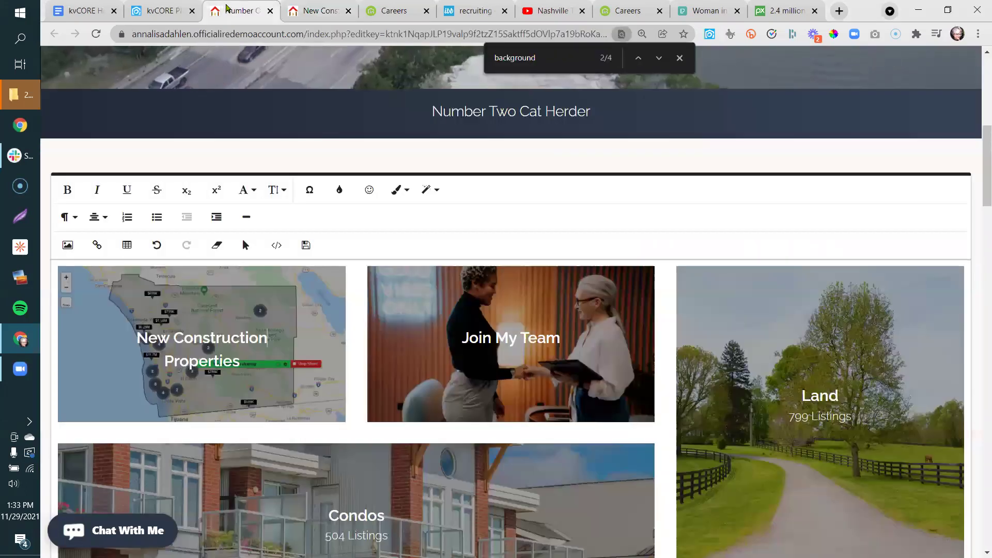
pyautogui.scroll(-1, 977, 204)
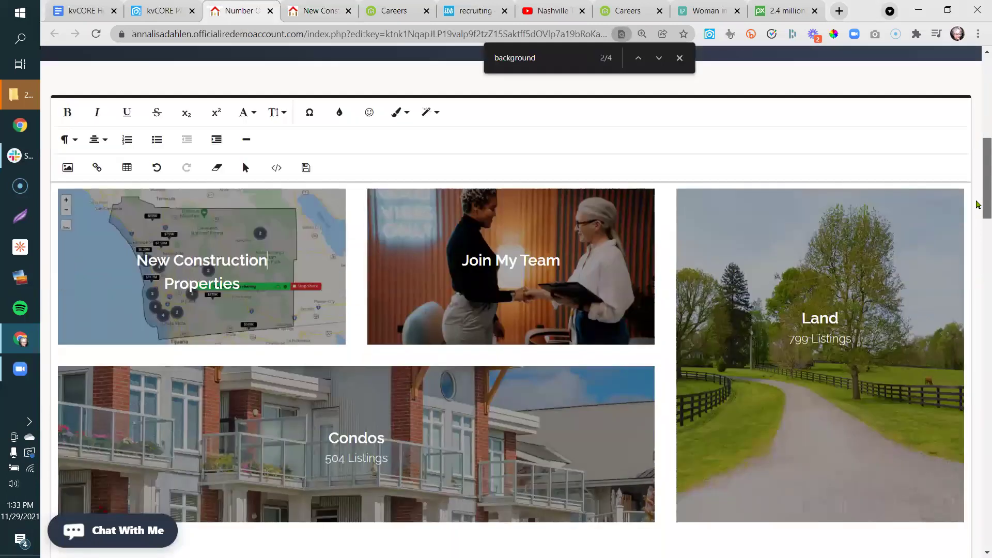
pyautogui.scroll(-1, 977, 205)
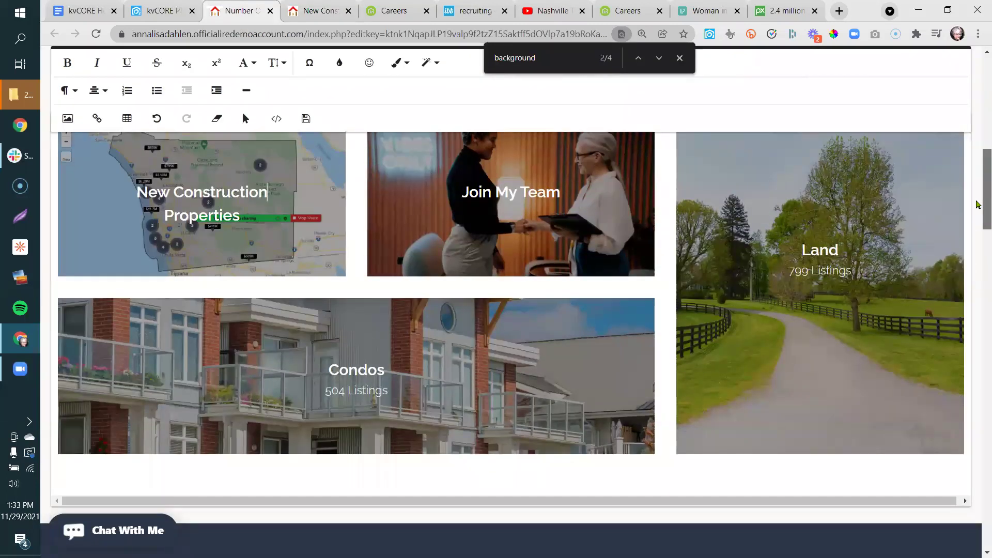
# - Close the site editor page and go from the New Construction results to the live website's home page
pyautogui.click(270, 11)
pyautogui.click(157, 12)
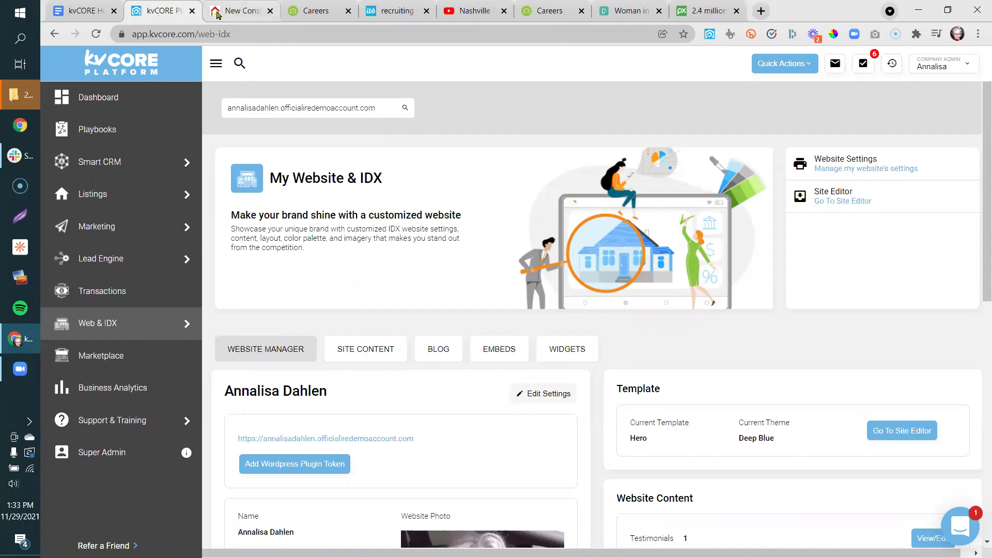
pyautogui.click(243, 11)
pyautogui.click(71, 76)
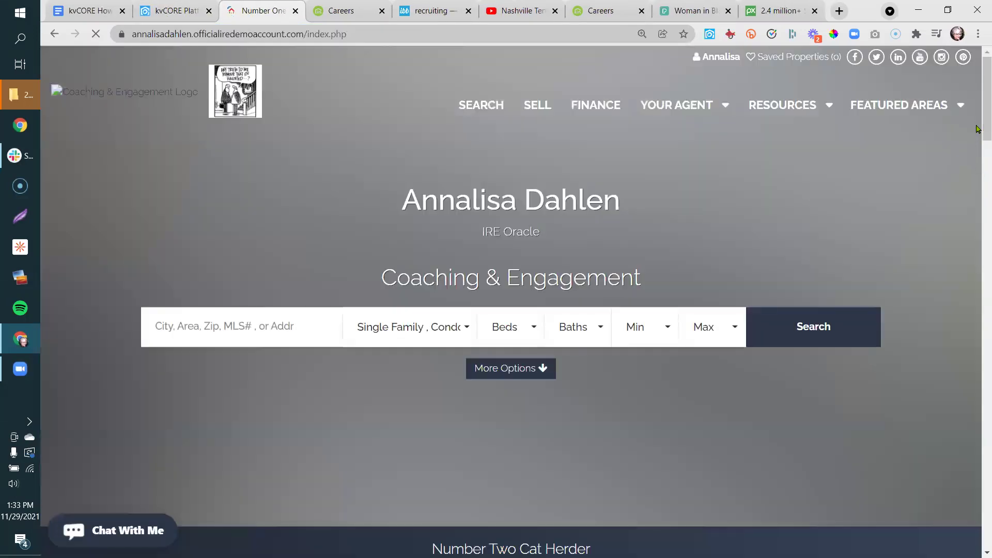
# - Check the tiles on the live home page, return to the kvCORE platform and open the Widgets section of the Website Manager
pyautogui.moveTo(977, 130); pyautogui.dragTo(977, 194)
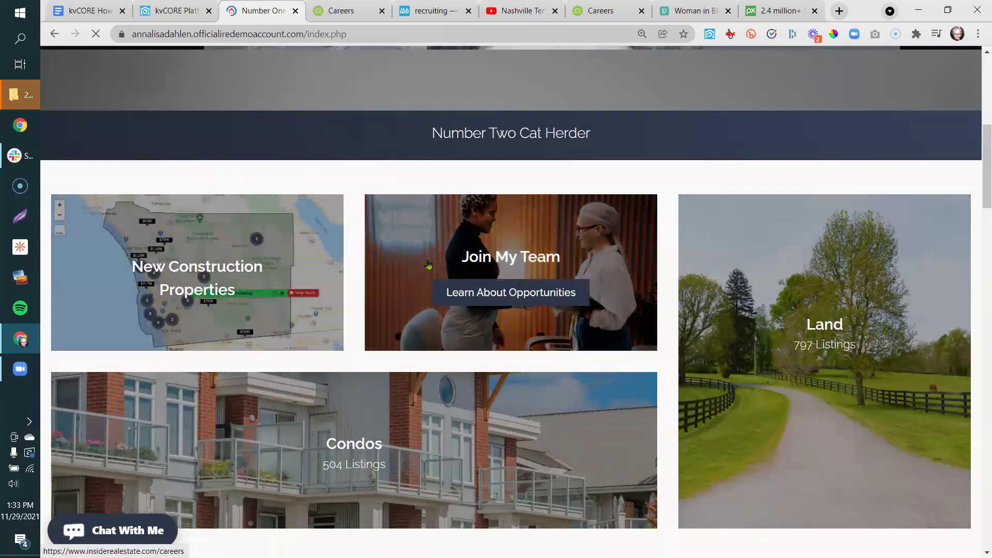
pyautogui.click(159, 14)
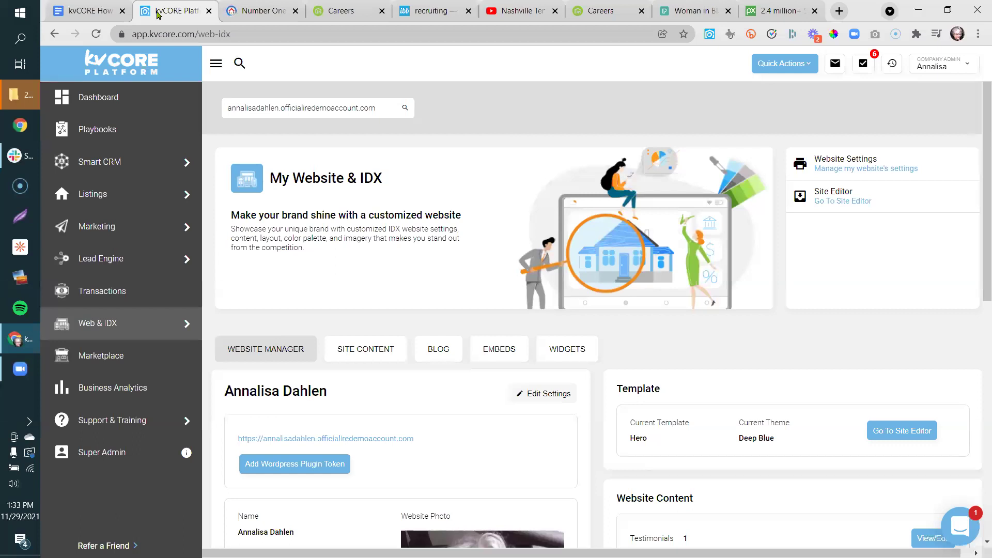
pyautogui.moveTo(101, 333)
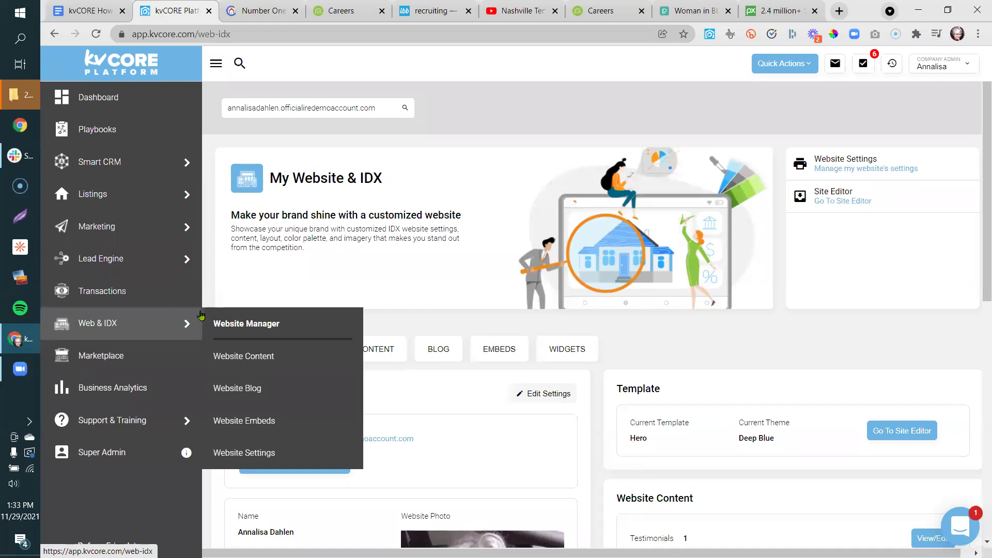
pyautogui.click(272, 317)
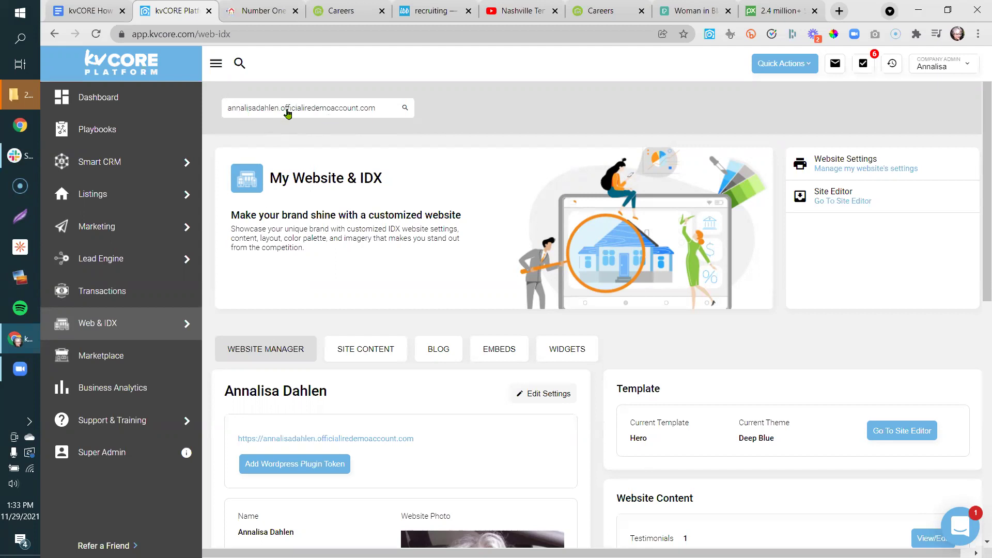
pyautogui.click(564, 350)
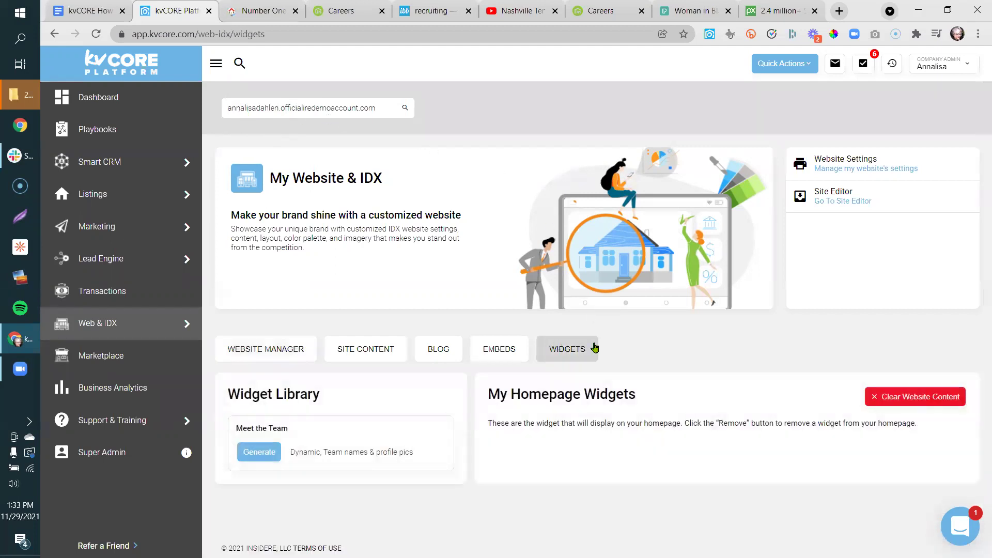
pyautogui.scroll(-5, 683, 337)
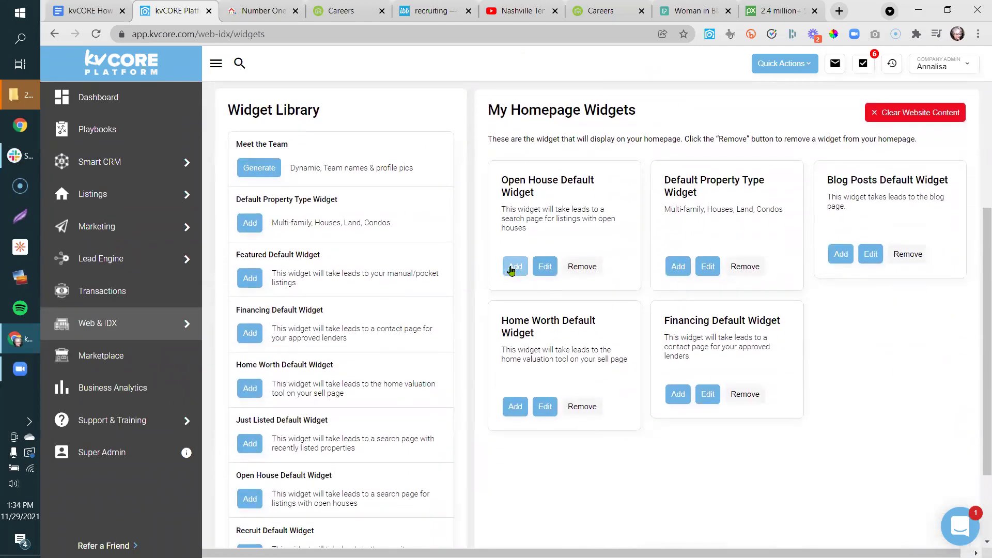
# - Remove the Open House Default Widget from My Homepage Widgets, without appending it or replacing the custom content
pyautogui.click(515, 266)
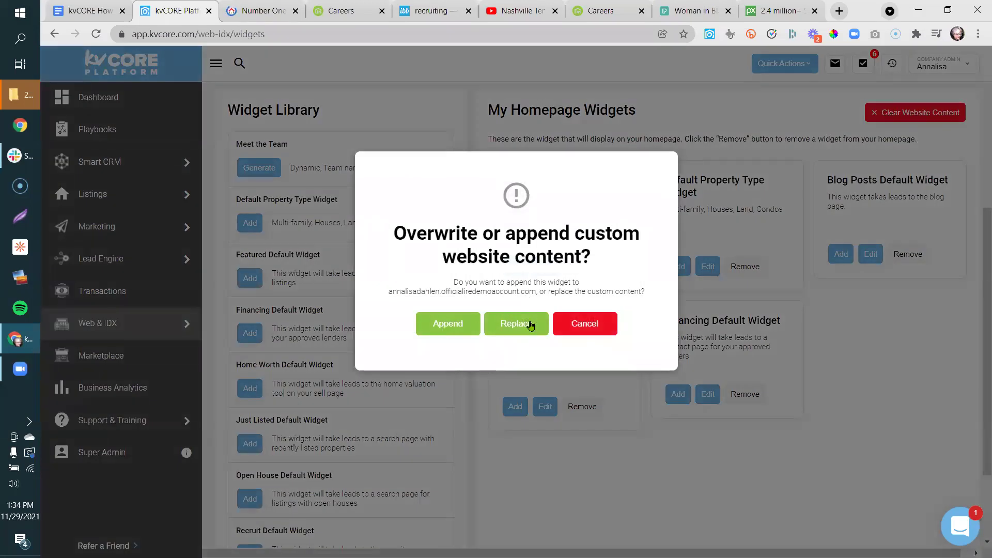
pyautogui.click(584, 321)
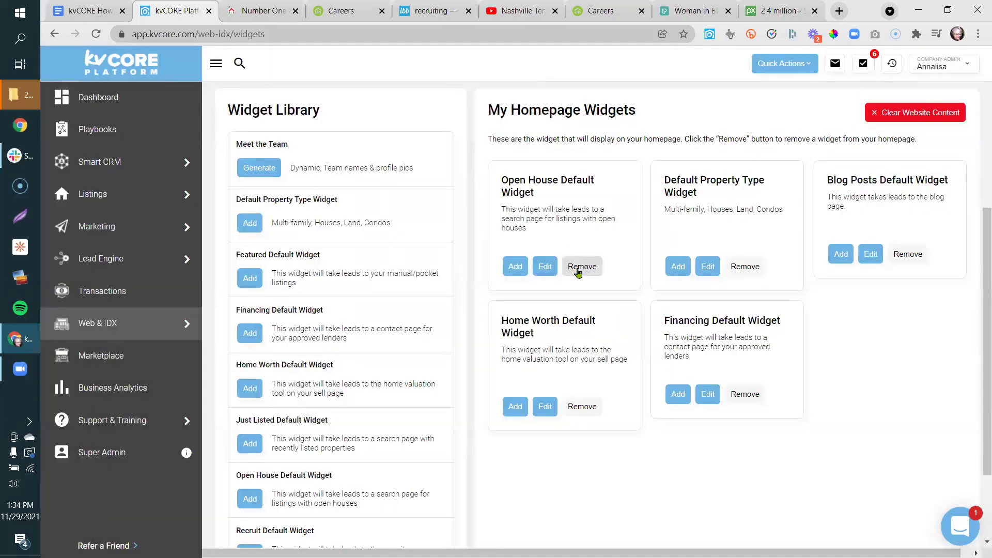
pyautogui.click(582, 267)
pyautogui.click(480, 301)
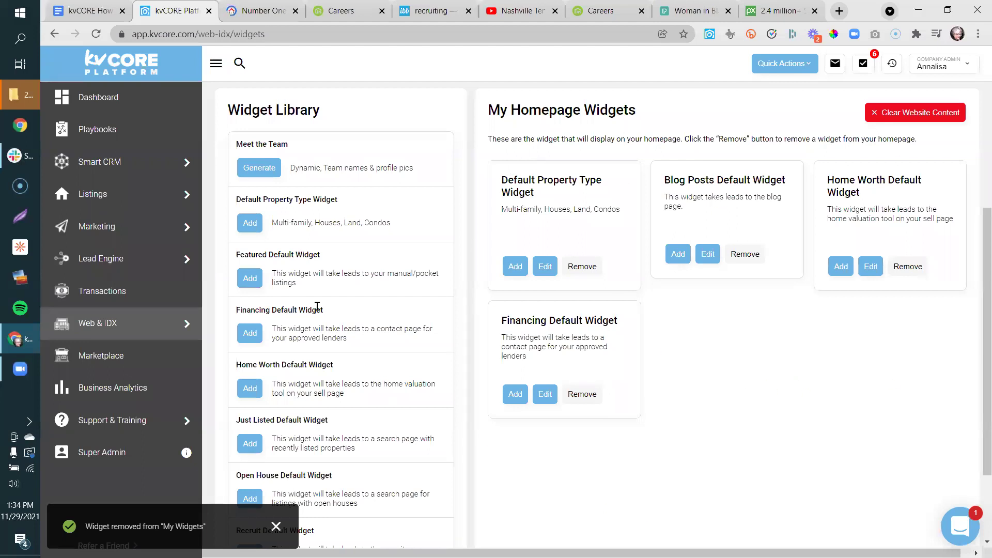
# - Add the Open House Default Widget from the Widget Library to My Homepage Widgets and append it to the website's custom content
pyautogui.click(249, 499)
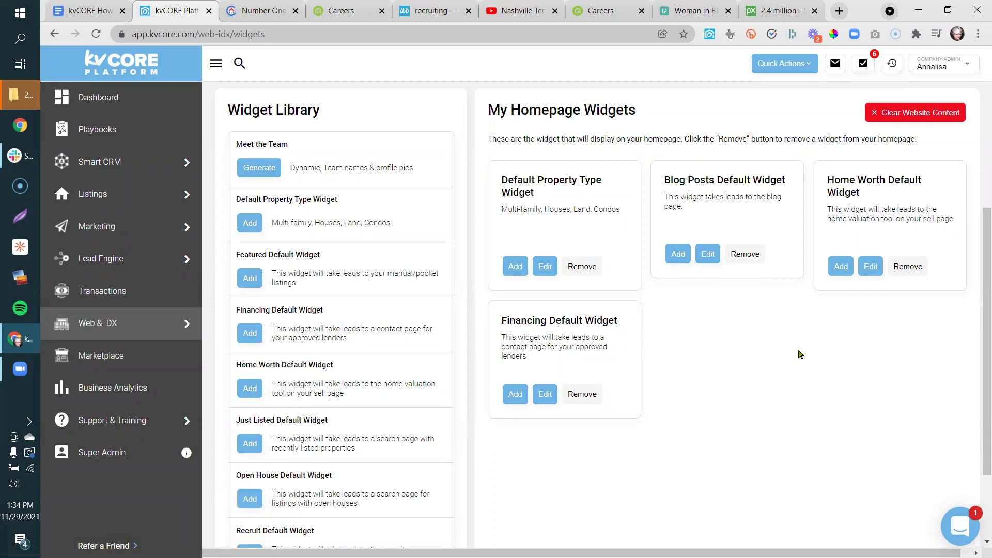
pyautogui.click(251, 498)
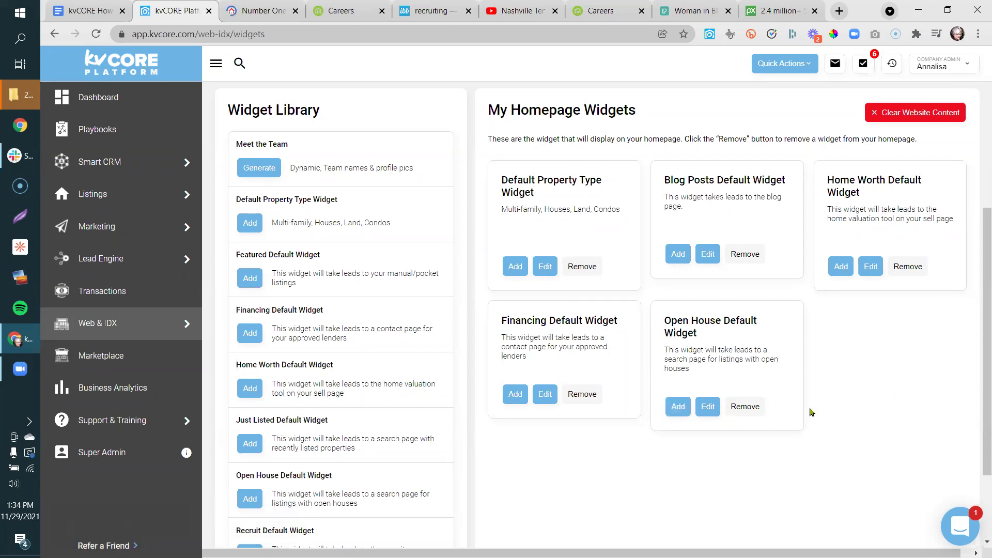
pyautogui.click(673, 408)
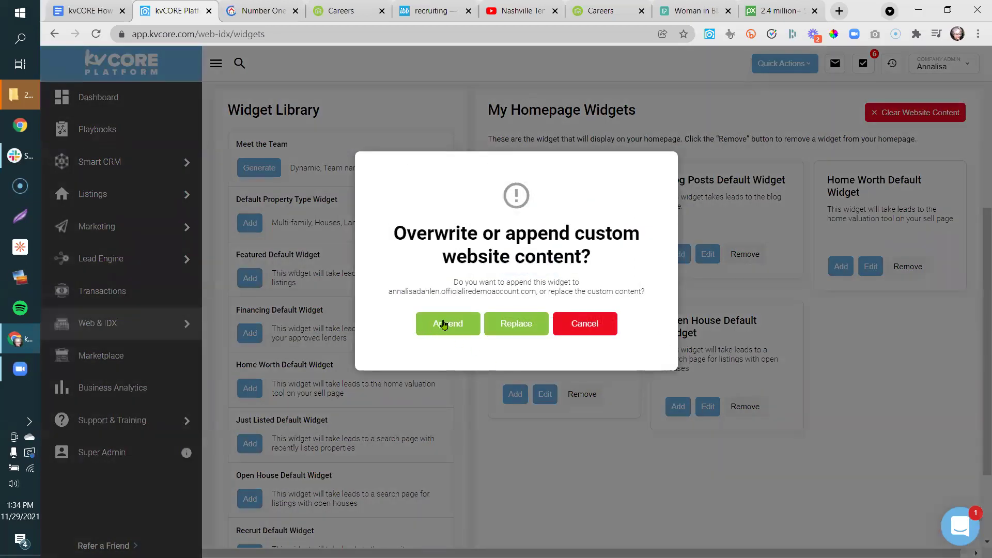
pyautogui.click(443, 324)
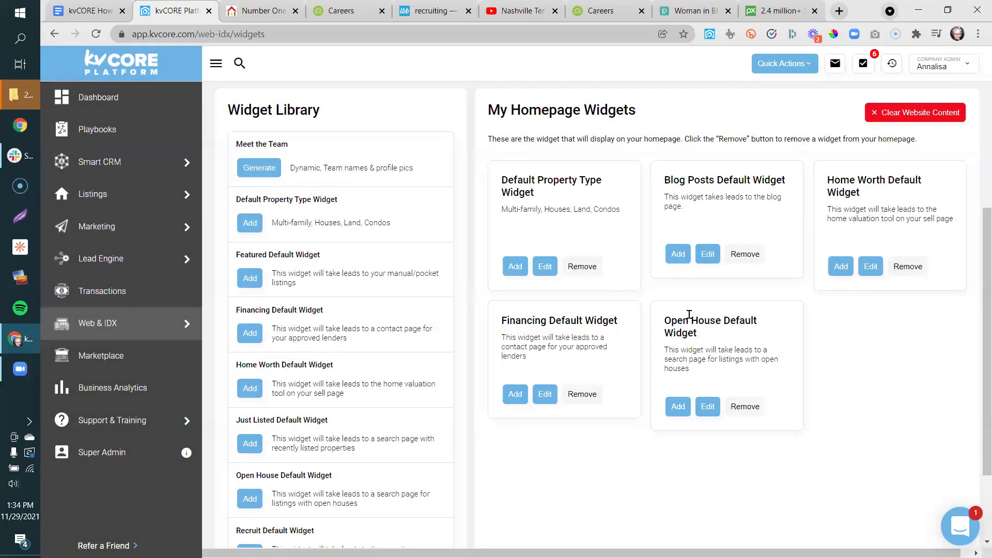
# - Reload the live website's home page and review the appended Open Houses widget together with the property tiles
pyautogui.click(263, 11)
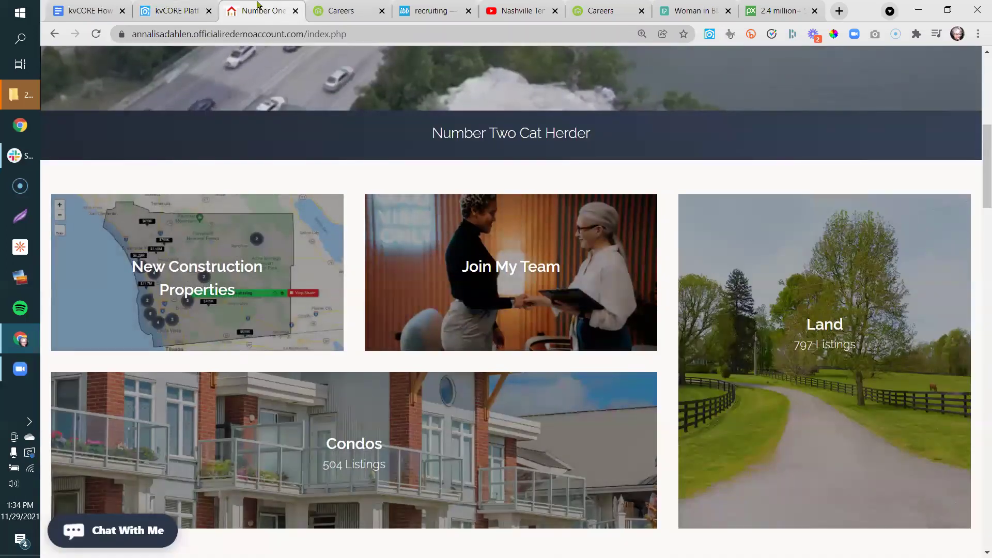
pyautogui.rightClick(257, 5)
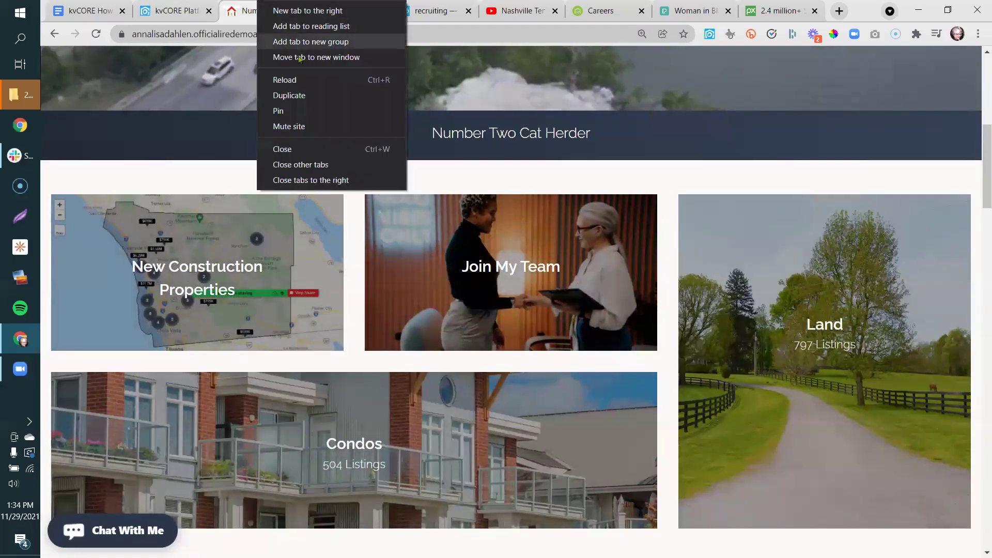
pyautogui.click(302, 81)
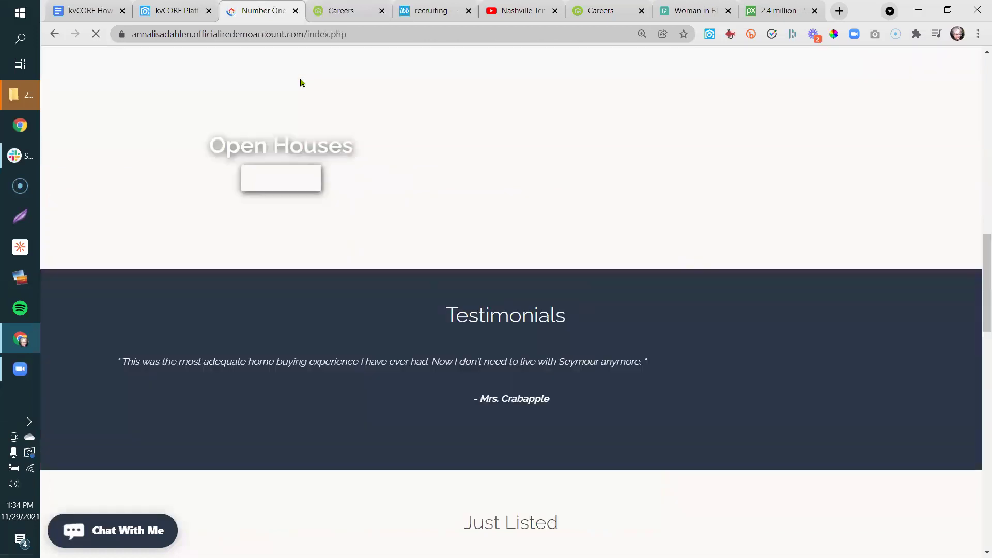
pyautogui.moveTo(977, 246); pyautogui.dragTo(977, 213)
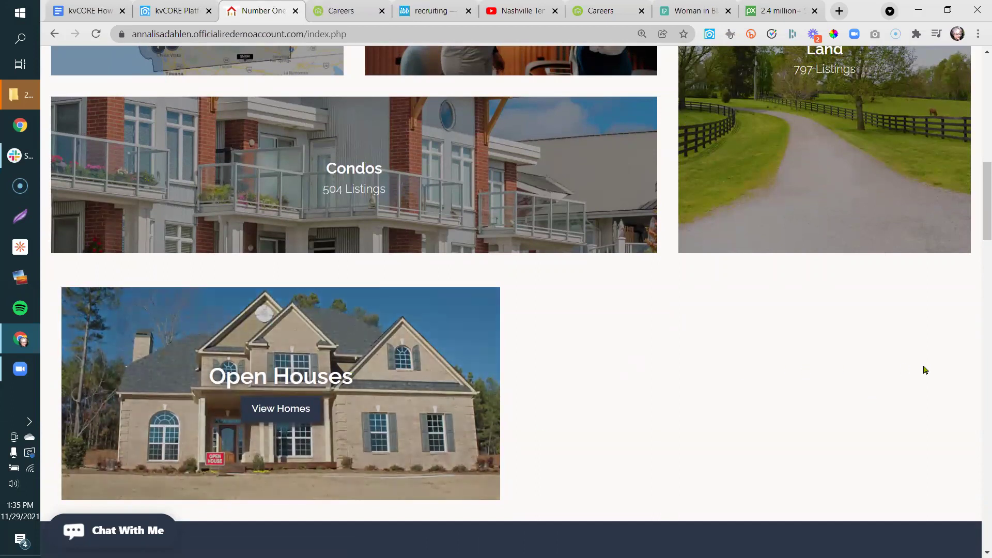
pyautogui.moveTo(981, 223); pyautogui.dragTo(977, 161)
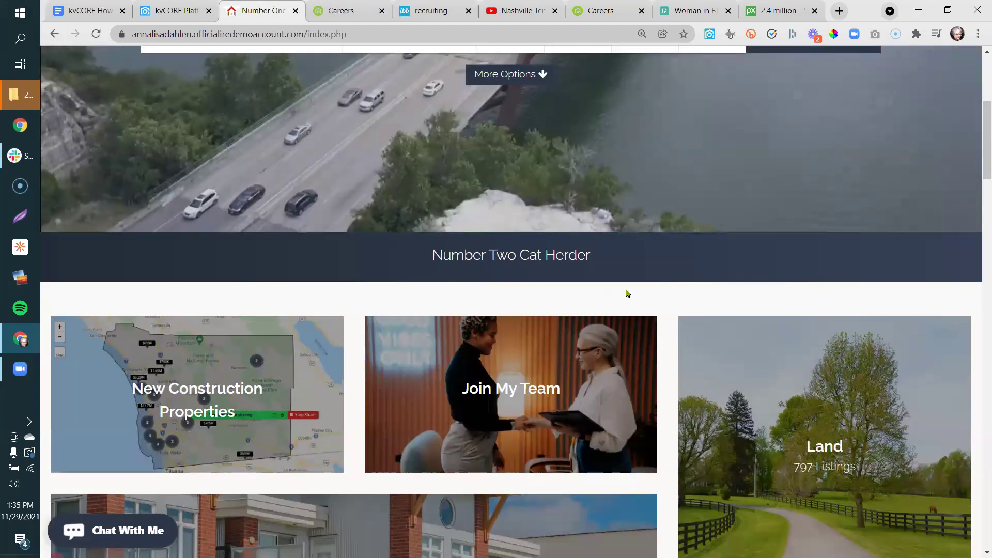
# - Return to the kvCORE platform and open the Site Editor for the website
pyautogui.click(170, 21)
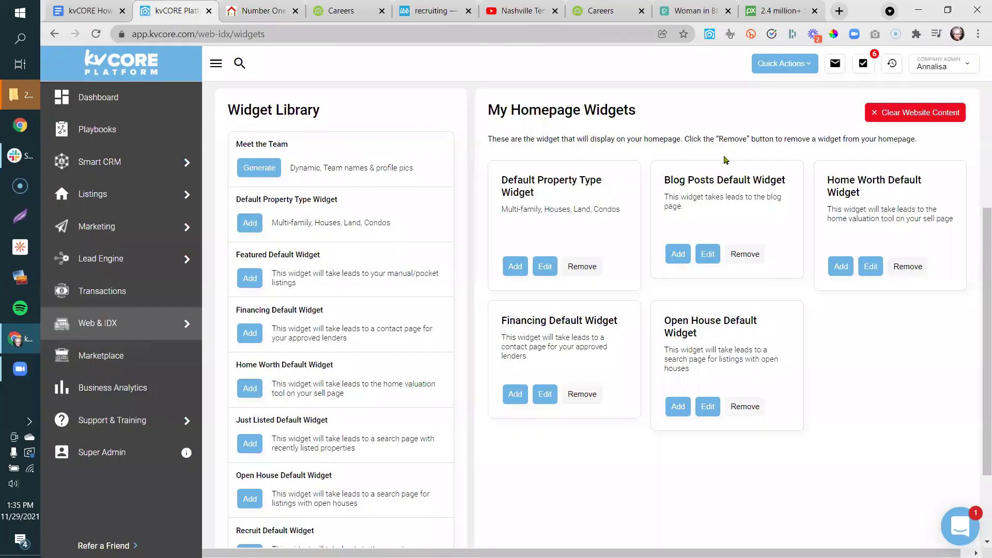
pyautogui.moveTo(979, 263); pyautogui.dragTo(977, 134)
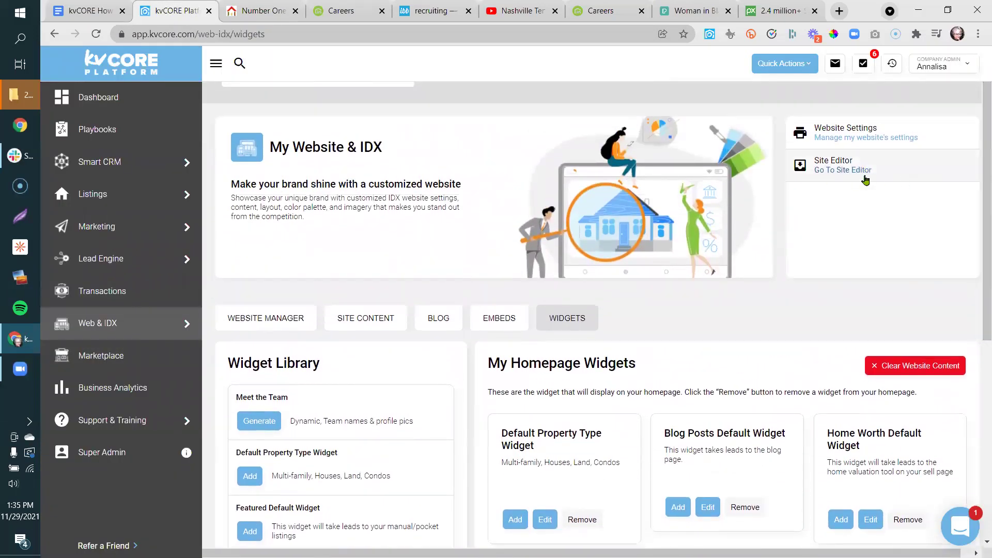
pyautogui.click(828, 161)
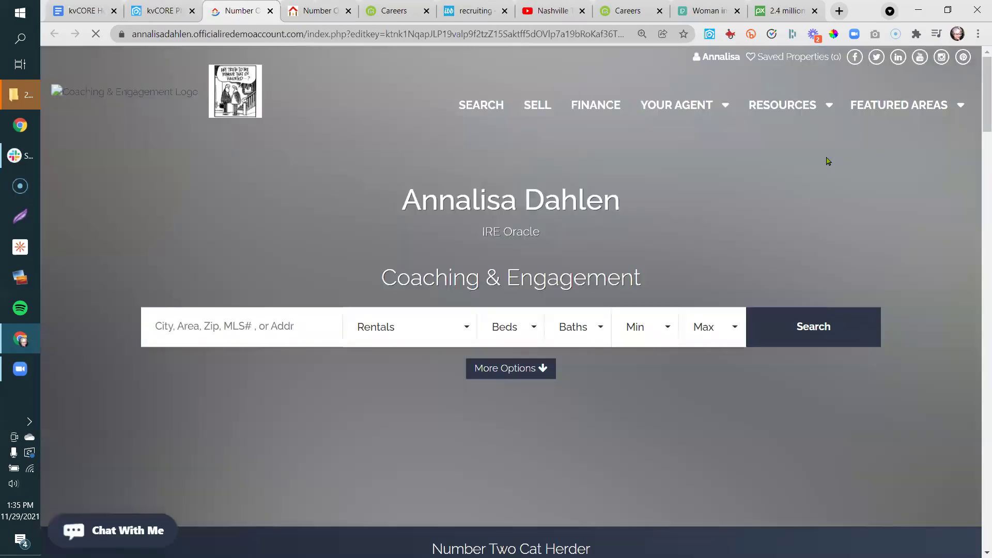
# - Insert a placeholder period and two line breaks before the first div in the tile section's HTML code, and return to the visual view
pyautogui.moveTo(978, 102); pyautogui.dragTo(978, 151)
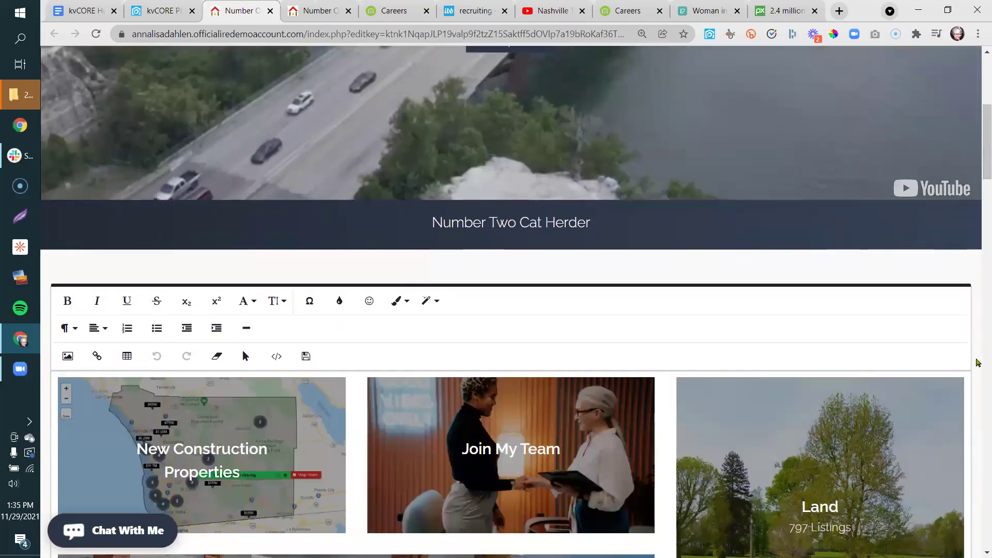
pyautogui.click(76, 376)
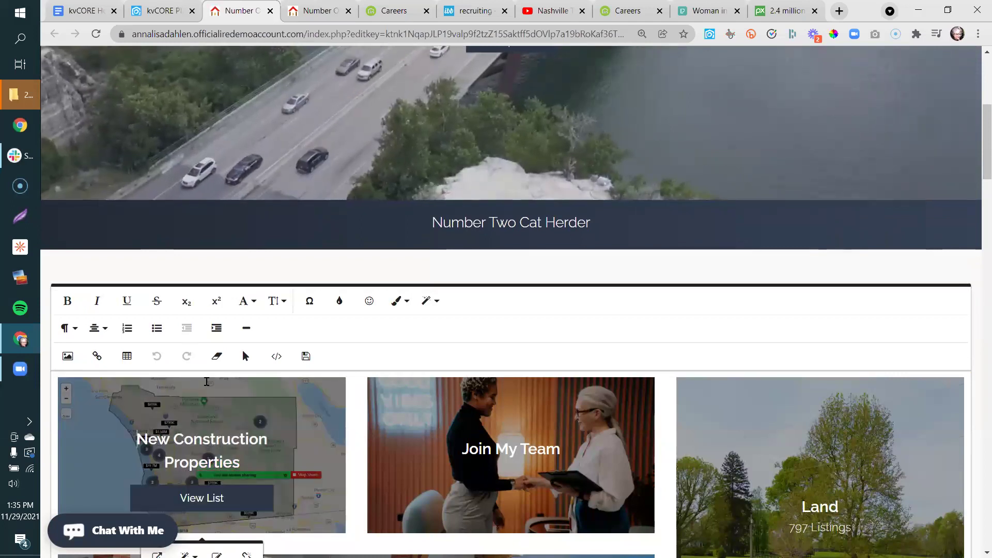
pyautogui.click(278, 357)
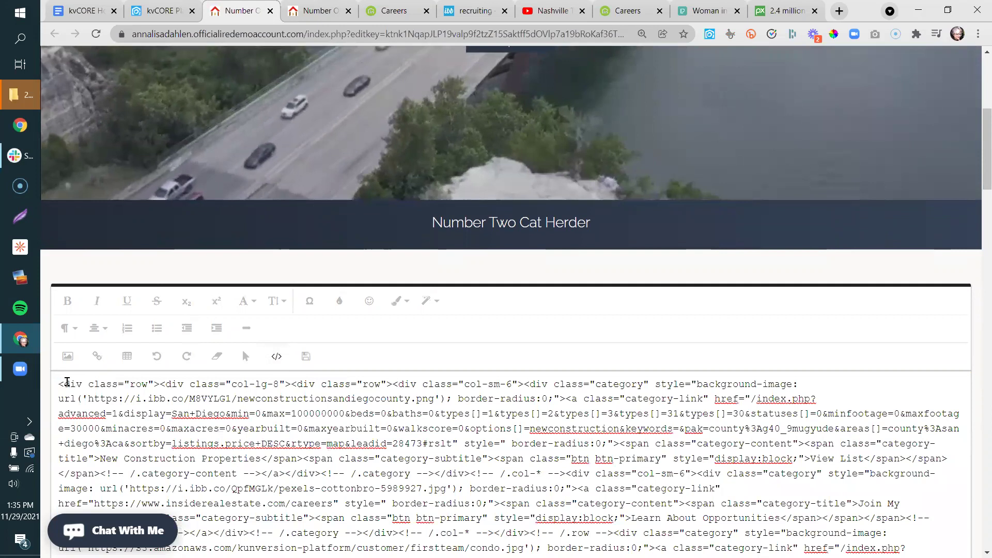
pyautogui.write('.')
pyautogui.press('Return')
pyautogui.press('Return')
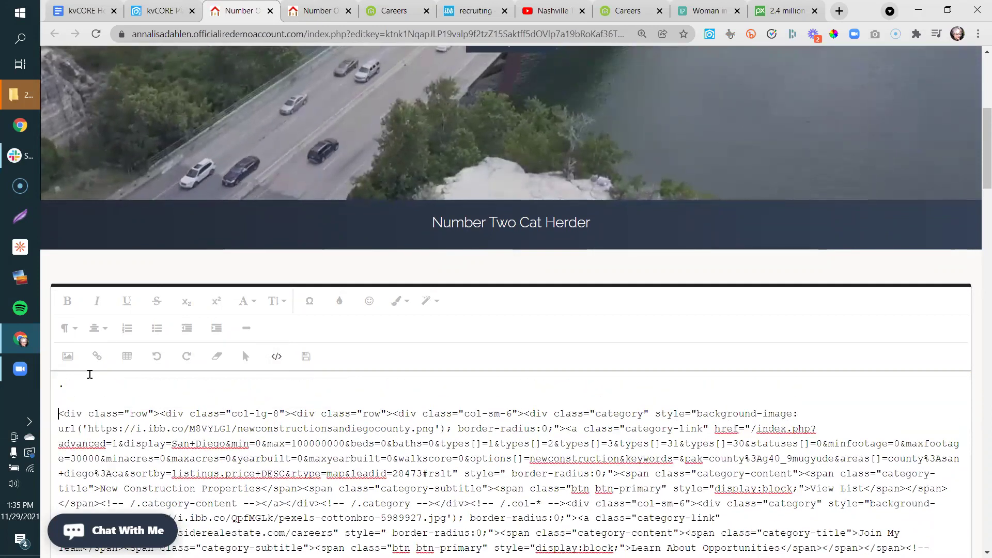
pyautogui.click(276, 357)
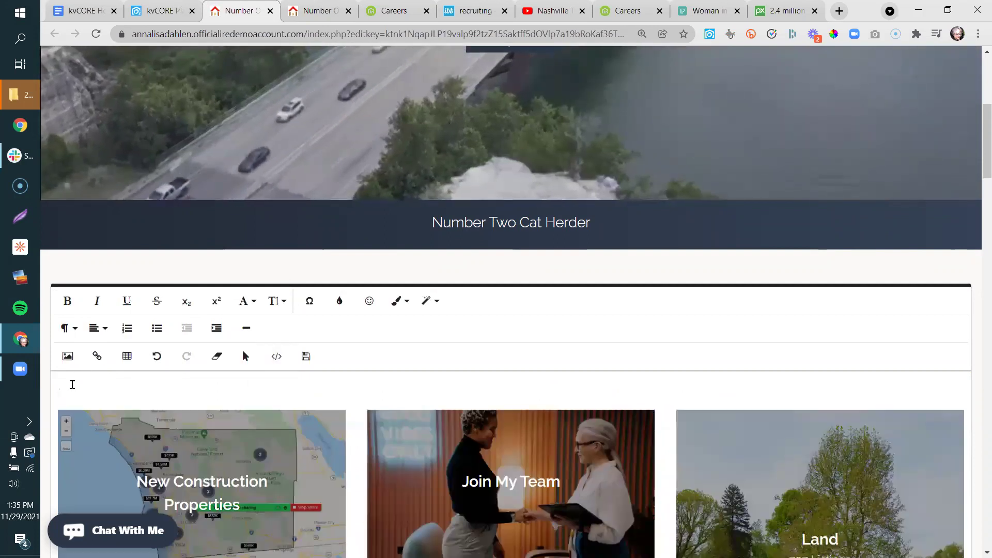
# - Replace the placeholder period above the tiles with the heading text FEATURED LISTINGS AND INFORMATION
pyautogui.moveTo(165, 383); pyautogui.dragTo(46, 389)
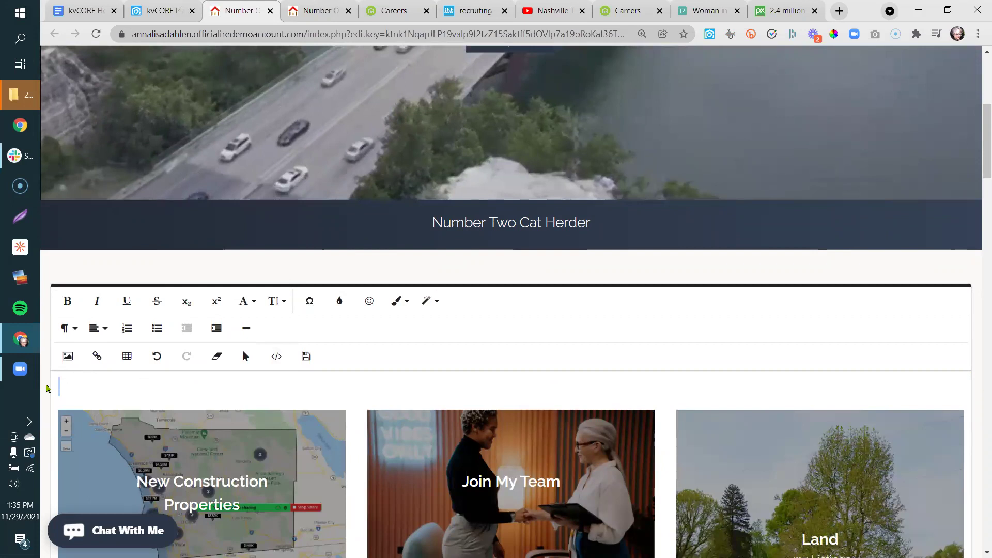
pyautogui.write('FEATU')
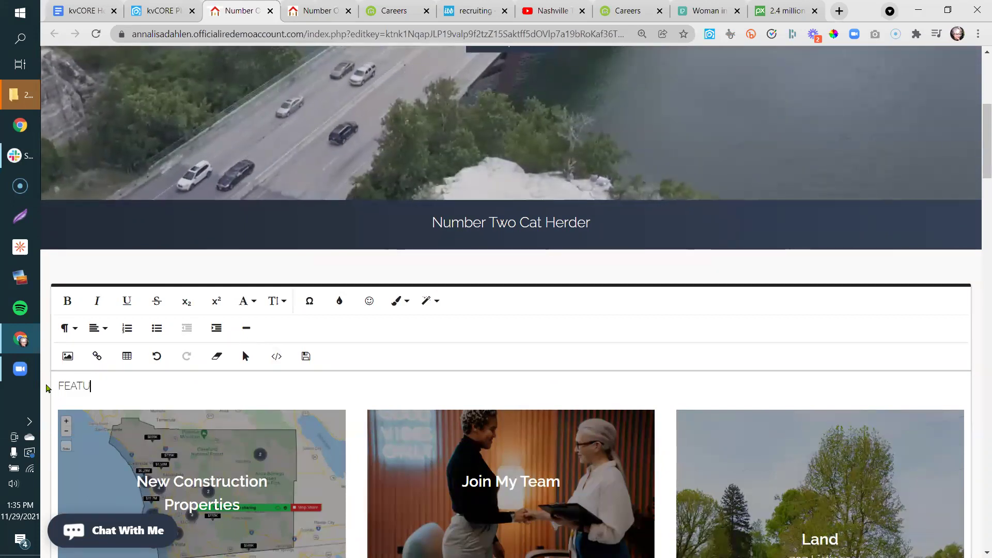
pyautogui.write('RED LISTINGS ')
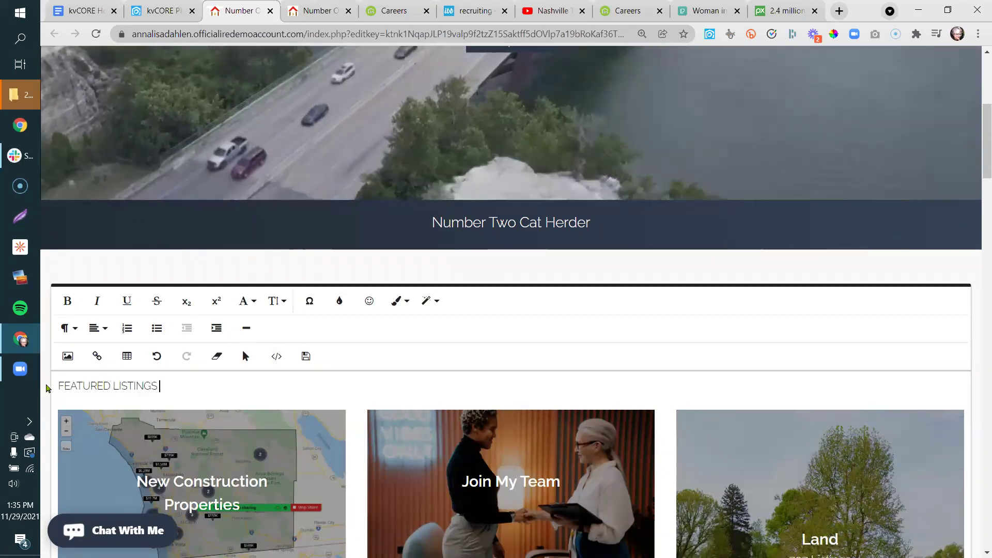
pyautogui.write('AND INFORMATION')
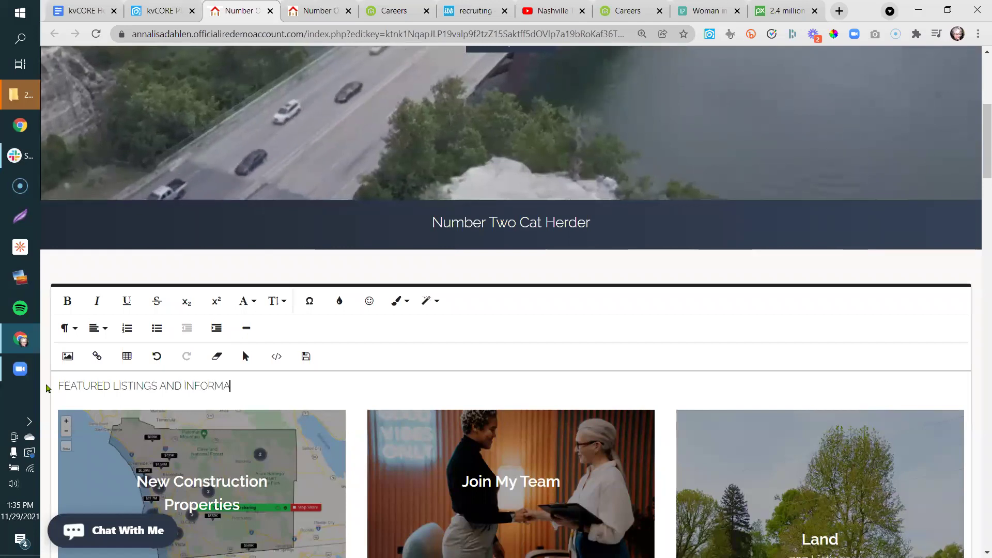
# - Make the FEATURED LISTINGS AND INFORMATION heading bold and set its font size to 30
pyautogui.moveTo(293, 382); pyautogui.dragTo(53, 386)
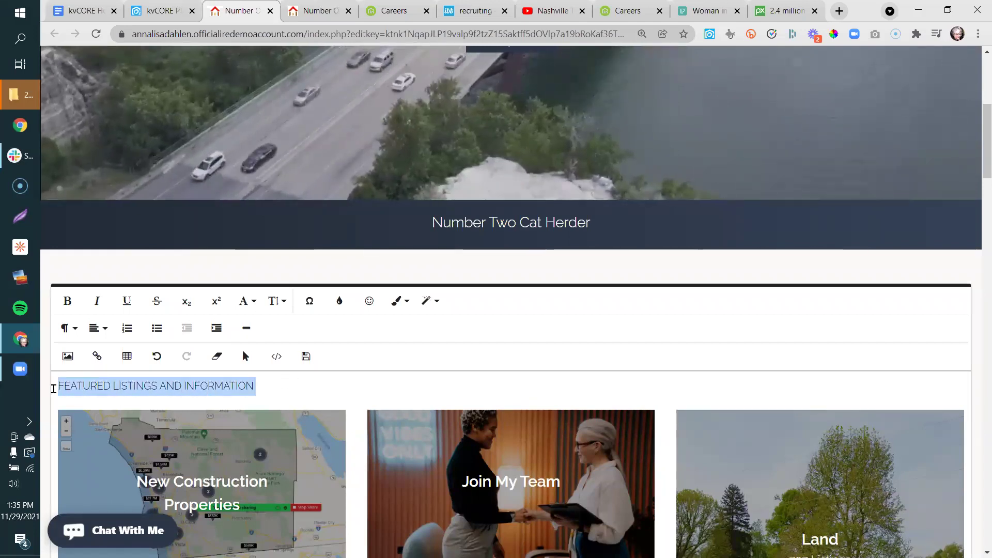
pyautogui.click(66, 301)
pyautogui.click(277, 301)
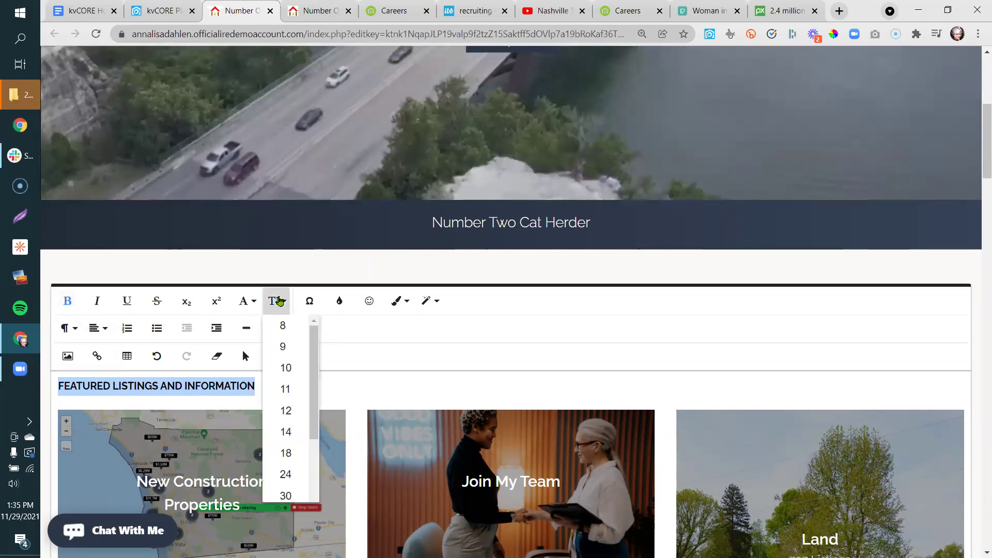
pyautogui.click(293, 496)
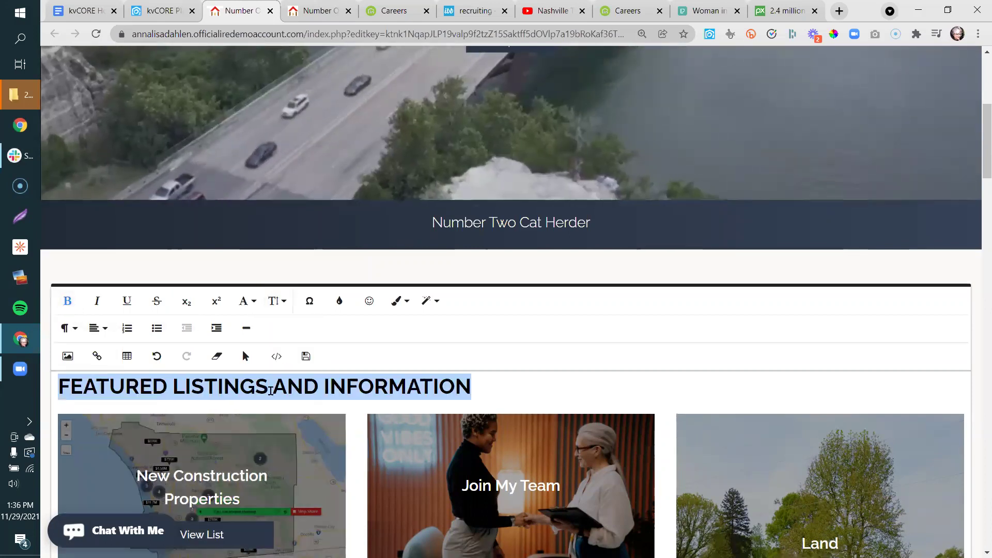
# - Set the FEATURED LISTINGS AND INFORMATION heading in Arial and centre it above the tiles
pyautogui.click(247, 303)
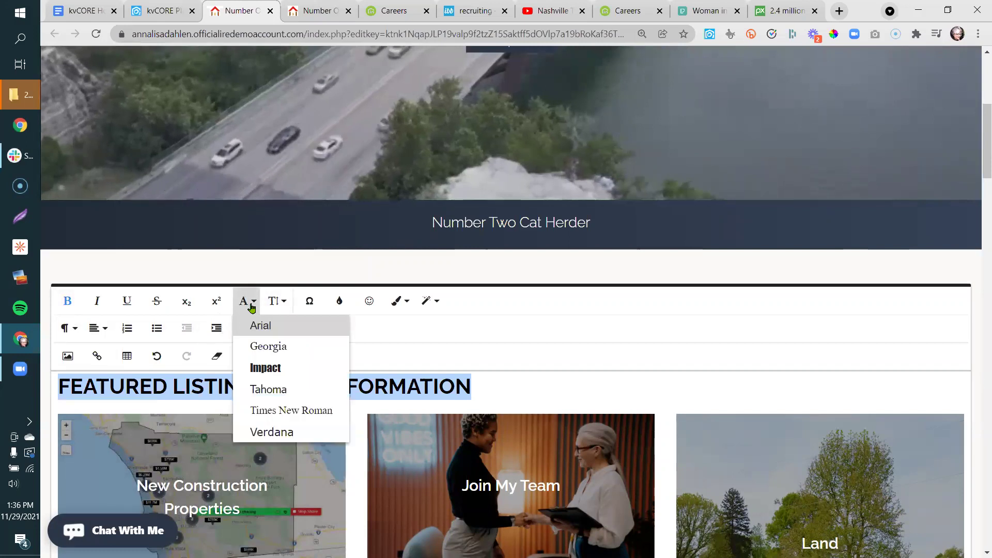
pyautogui.click(279, 330)
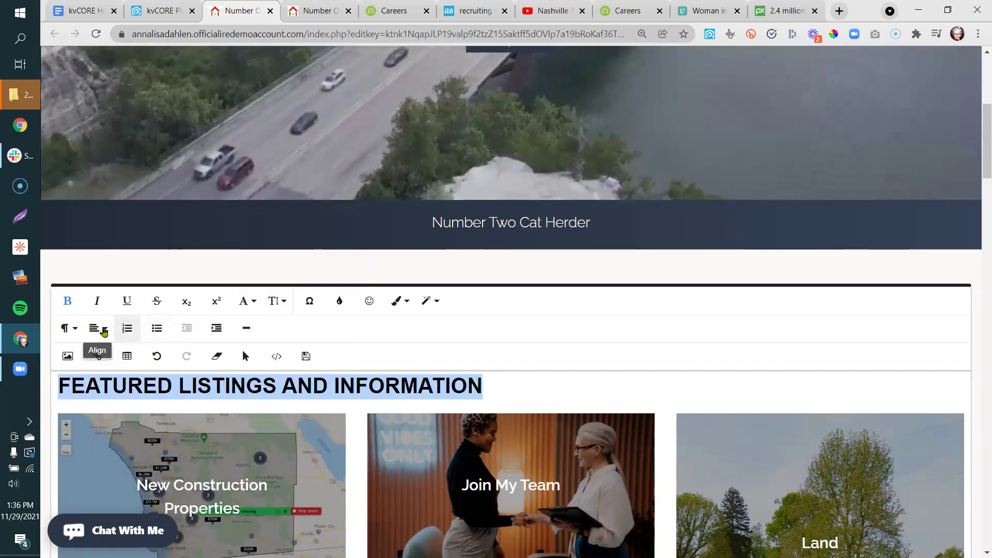
pyautogui.click(98, 328)
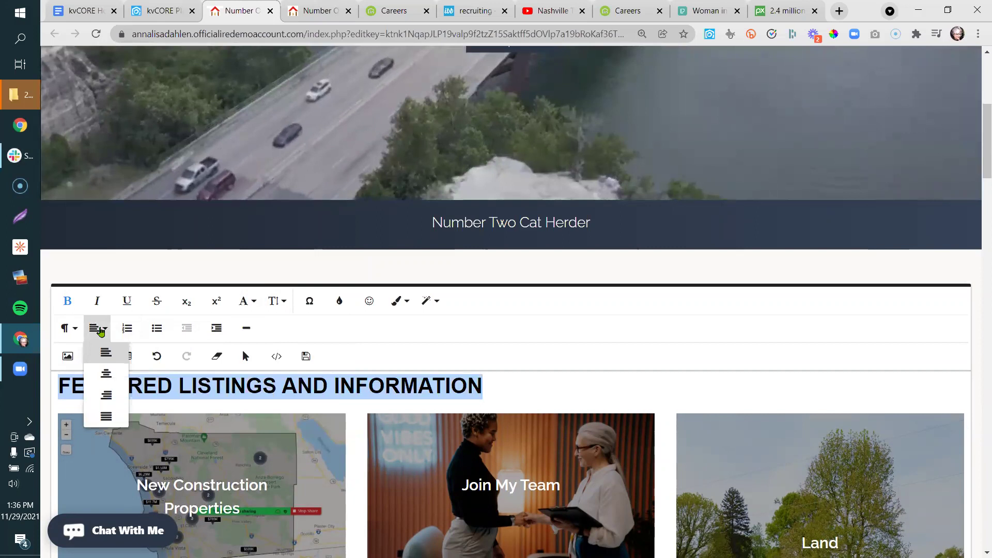
pyautogui.click(106, 373)
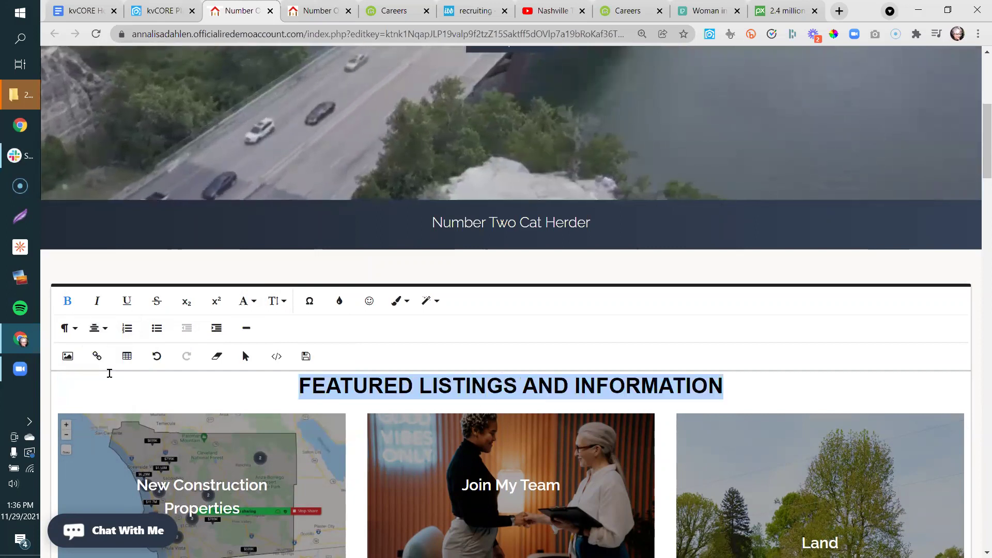
# - Colour the featured listings heading's text red, then save the homepage content and dismiss the confirmation
pyautogui.click(340, 302)
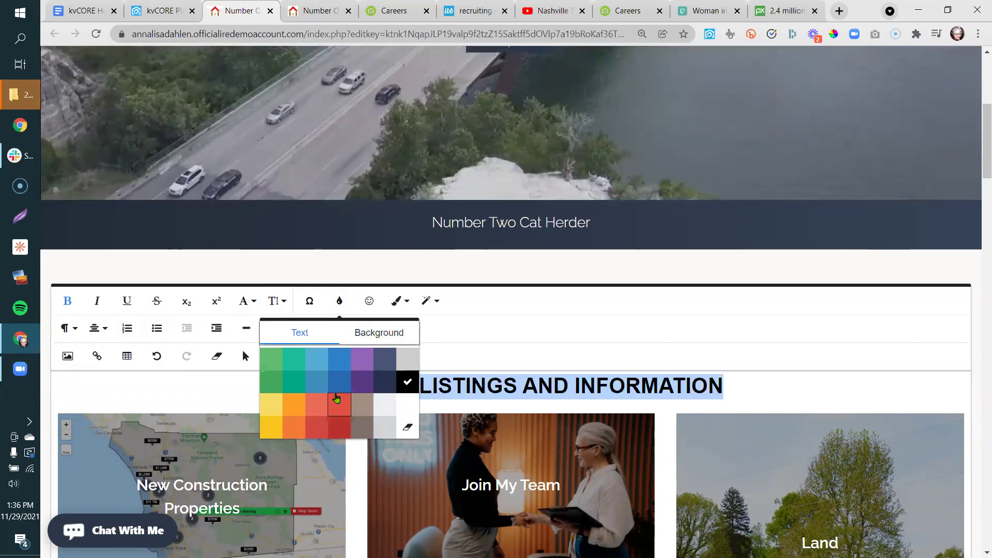
pyautogui.click(317, 411)
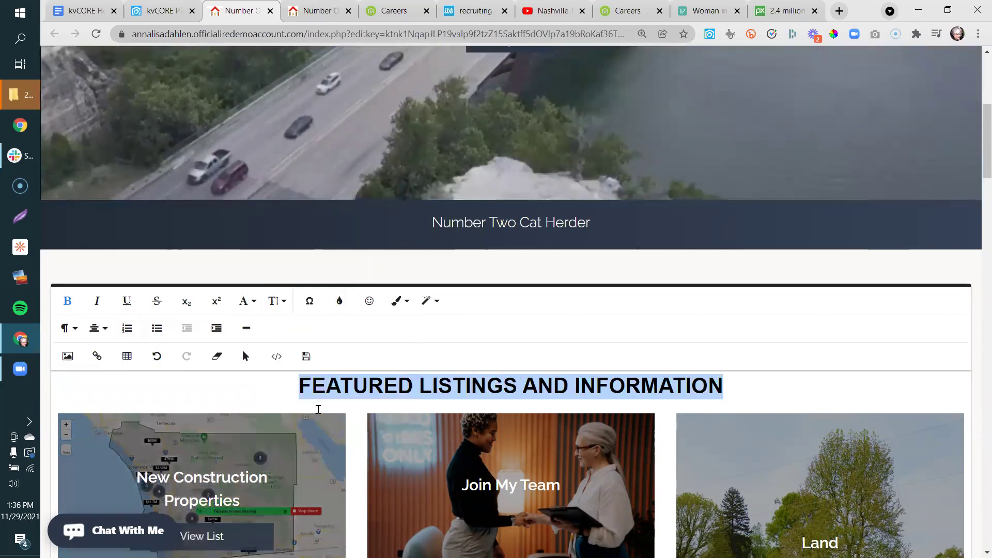
pyautogui.click(274, 380)
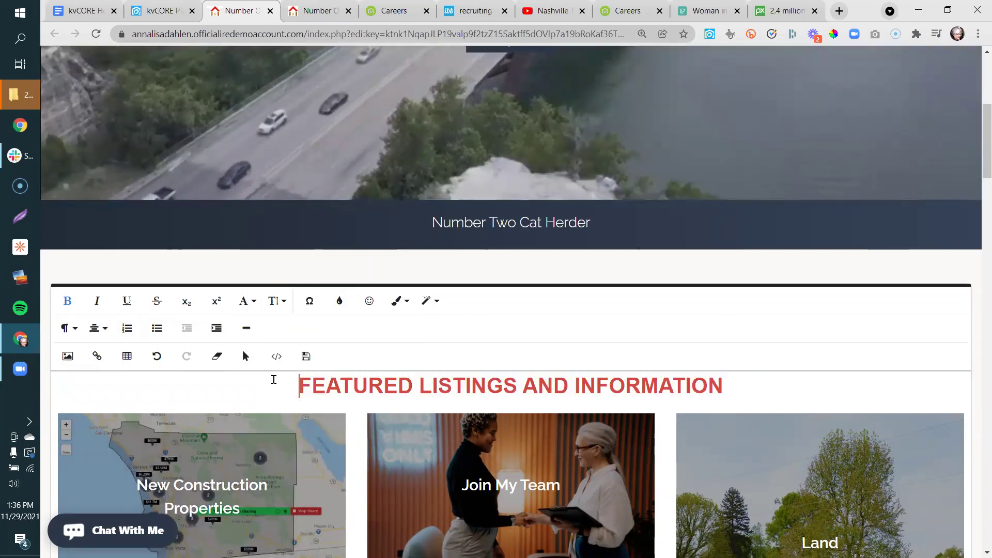
pyautogui.click(314, 357)
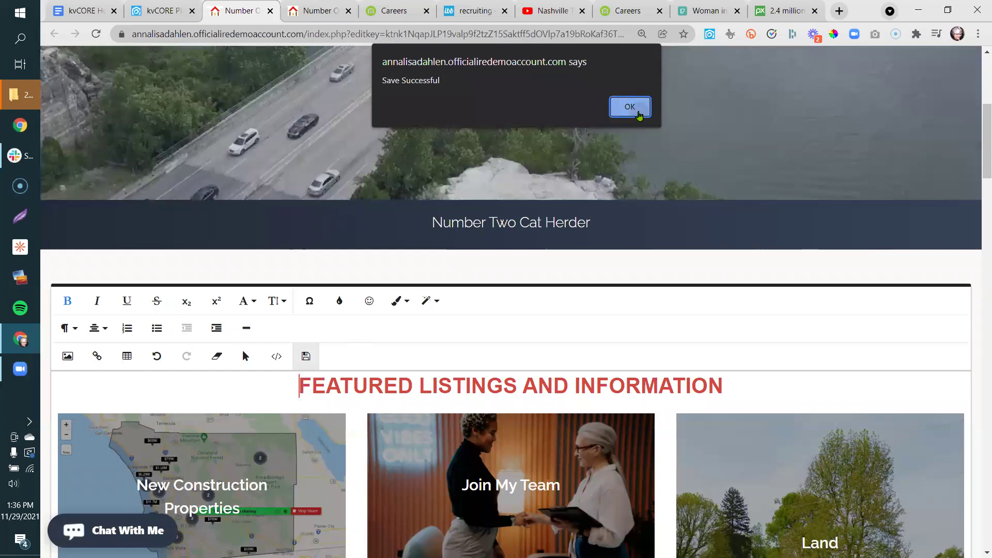
pyautogui.click(631, 107)
# - Reload the public homepage and check how the new heading looks above the property tiles
pyautogui.click(331, 11)
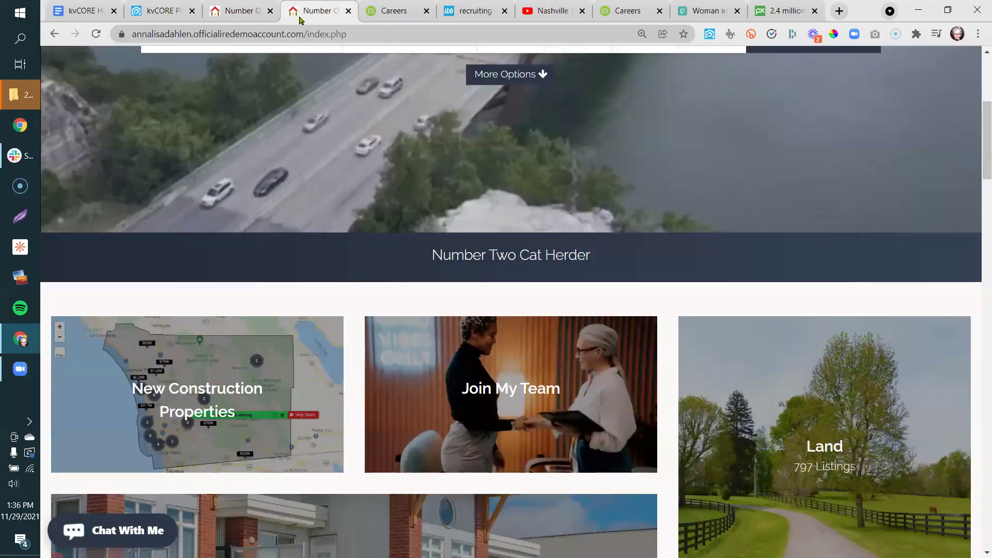
pyautogui.rightClick(300, 20)
pyautogui.click(320, 93)
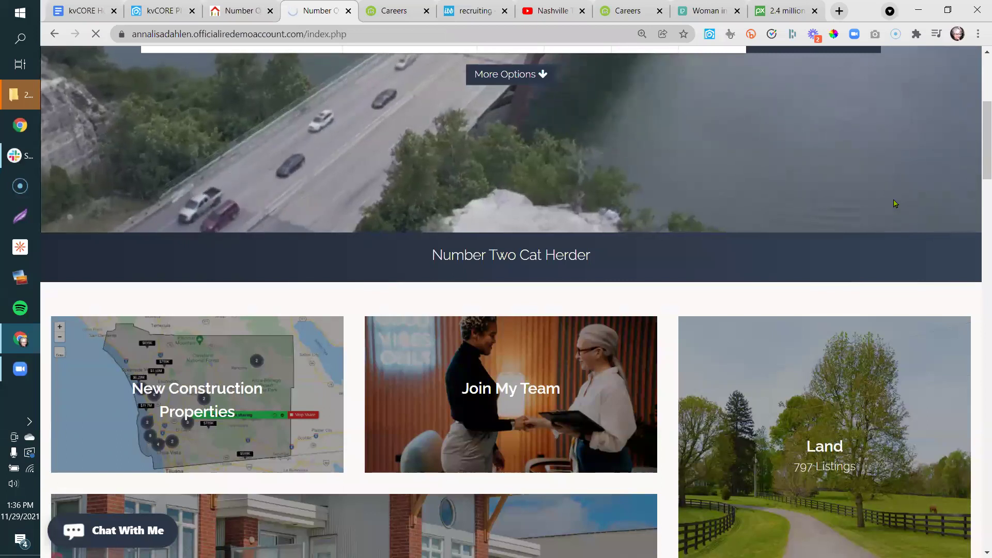
pyautogui.scroll(-9, 896, 205)
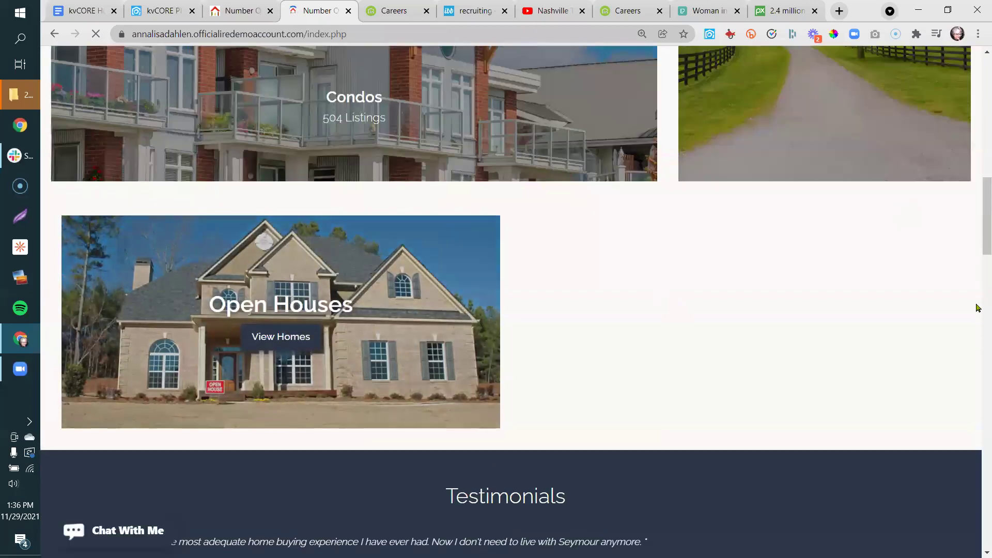
pyautogui.moveTo(978, 238); pyautogui.dragTo(977, 186)
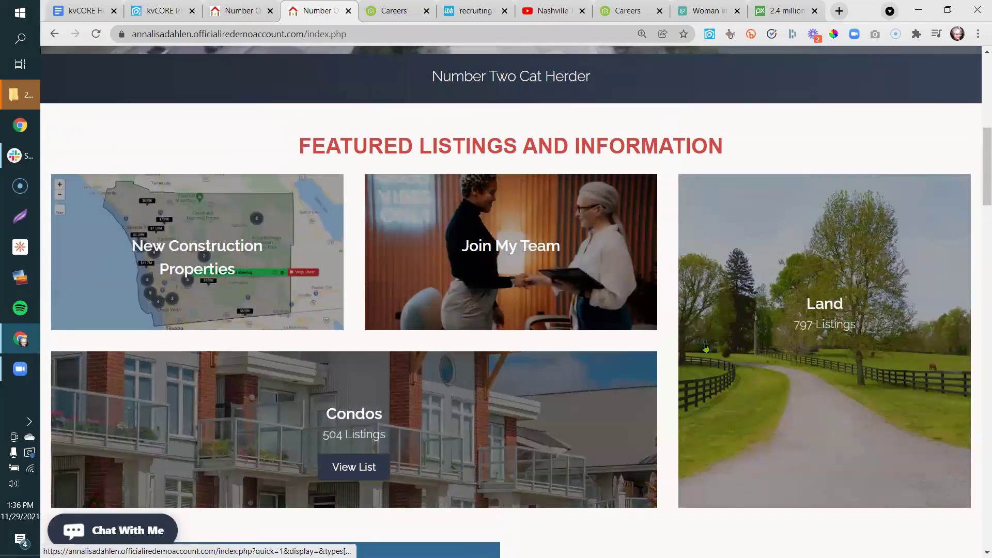
pyautogui.scroll(5, 742, 417)
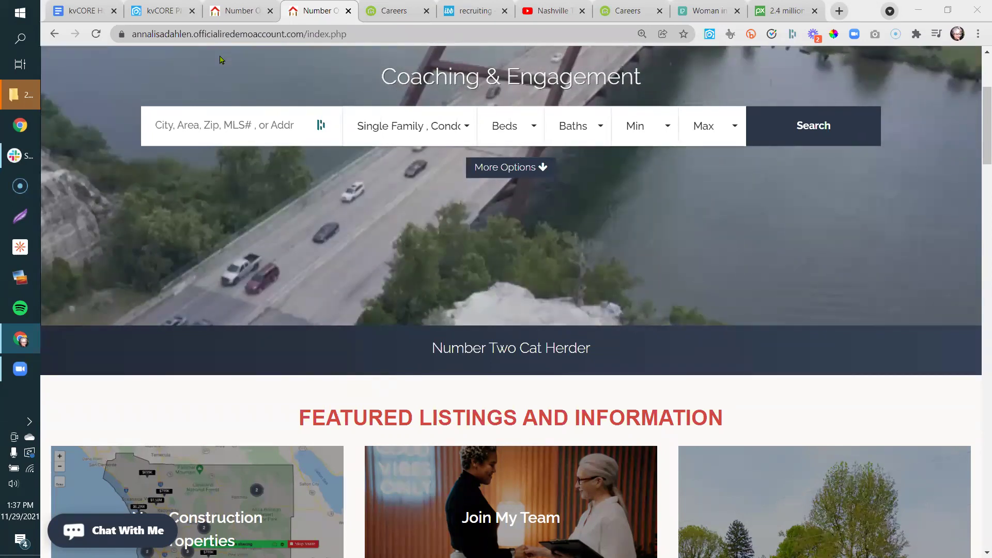
# - Switch to the kvCORE platform and open the Website Settings
pyautogui.click(238, 11)
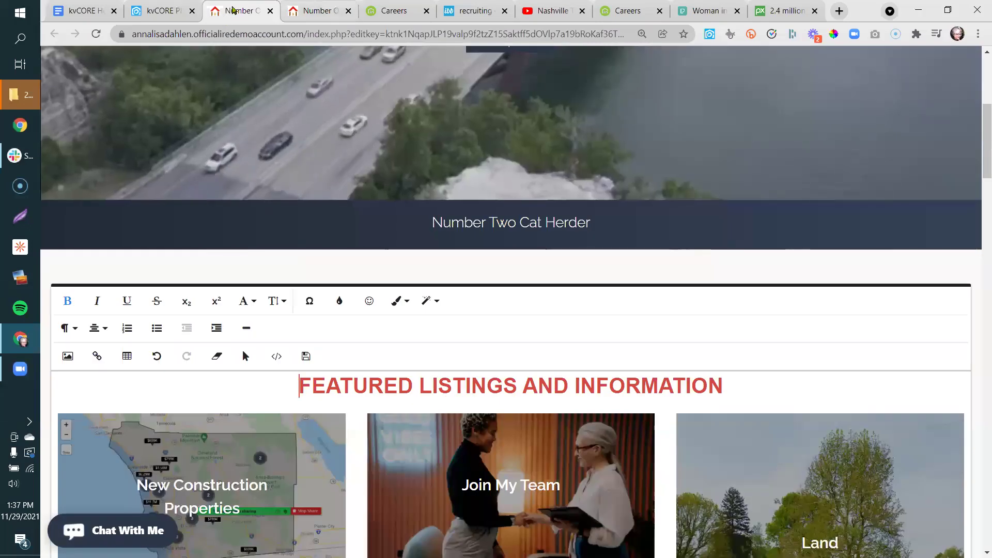
pyautogui.click(160, 10)
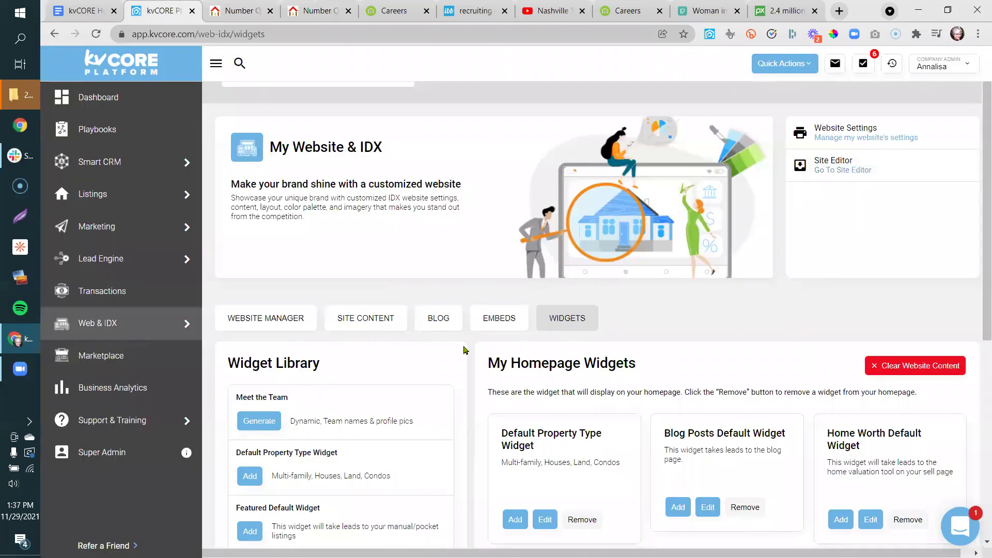
pyautogui.moveTo(179, 314)
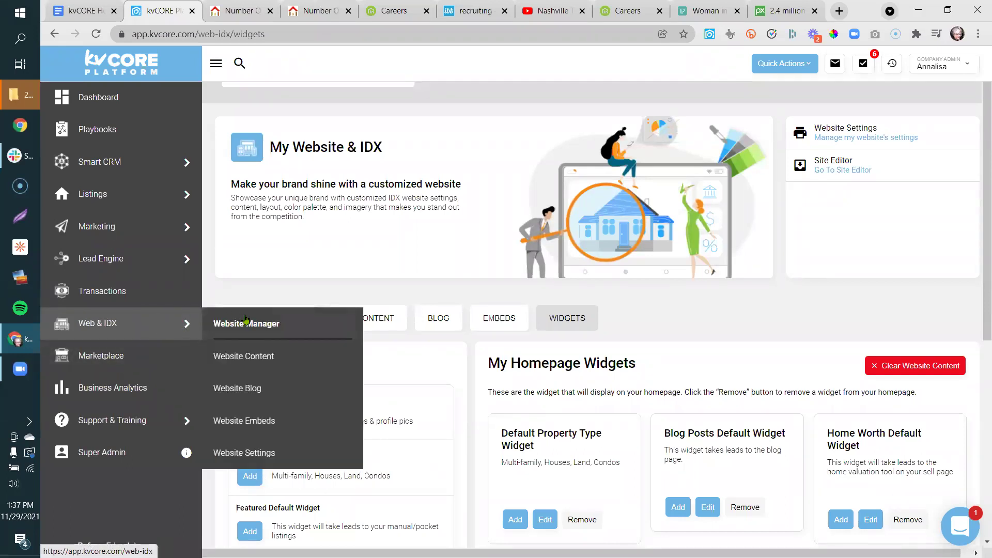
pyautogui.click(249, 451)
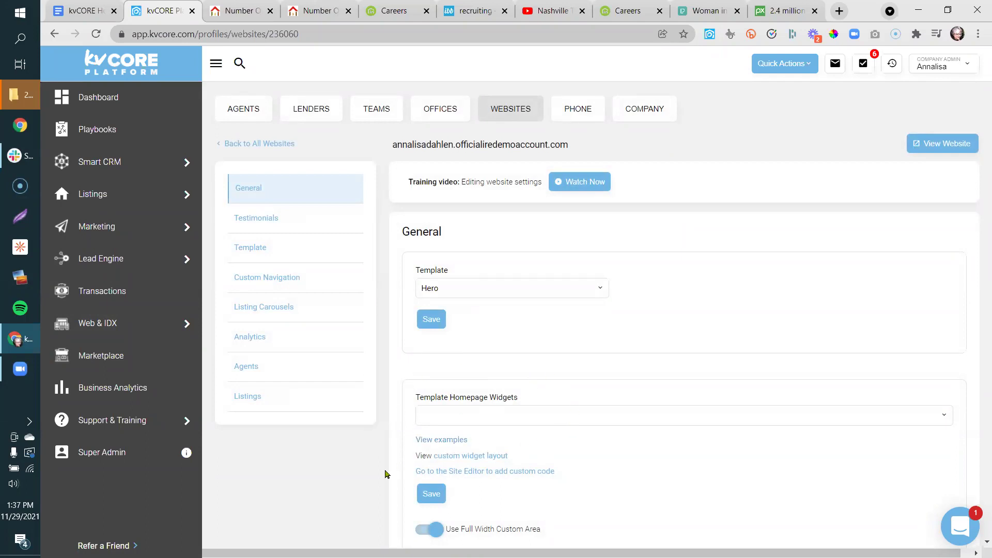
# - Review the example layouts for the template homepage widgets, from Standard to Modern and Luxury, and close the overview
pyautogui.scroll(-1, 385, 474)
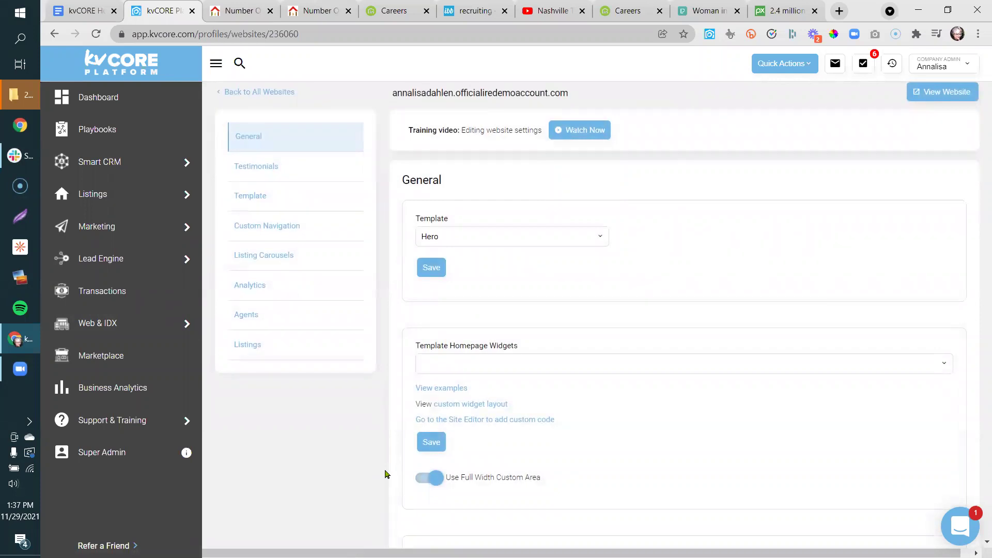
pyautogui.click(457, 390)
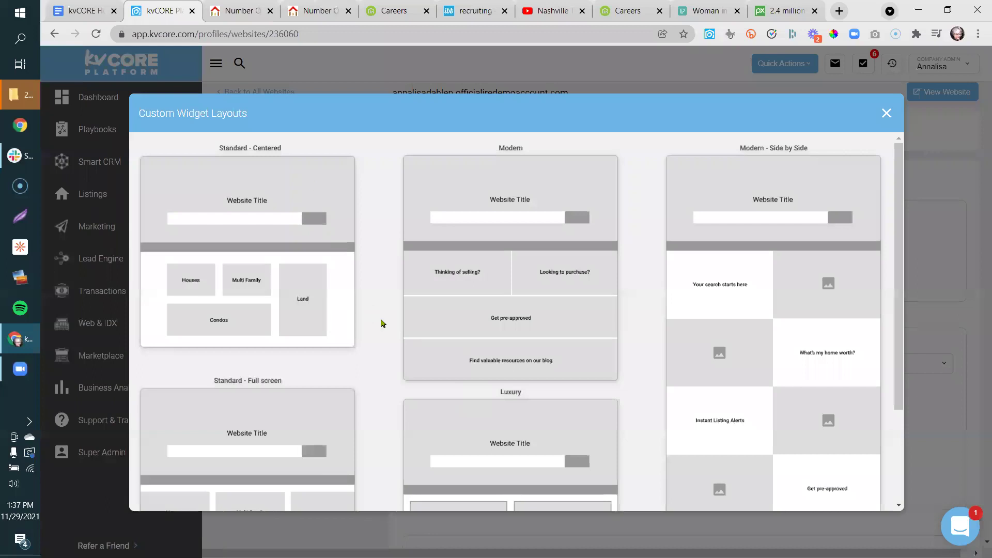
pyautogui.scroll(-3, 383, 362)
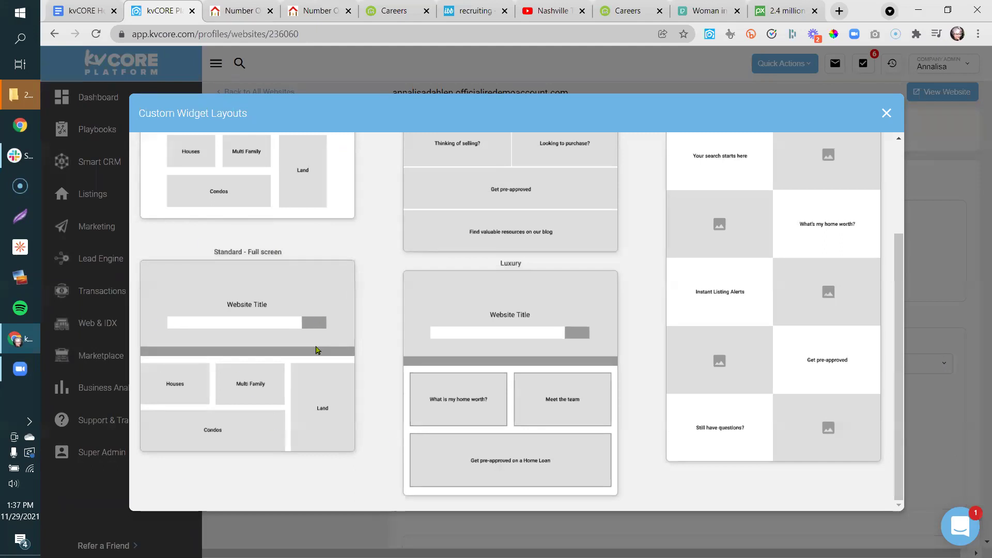
pyautogui.scroll(3, 370, 263)
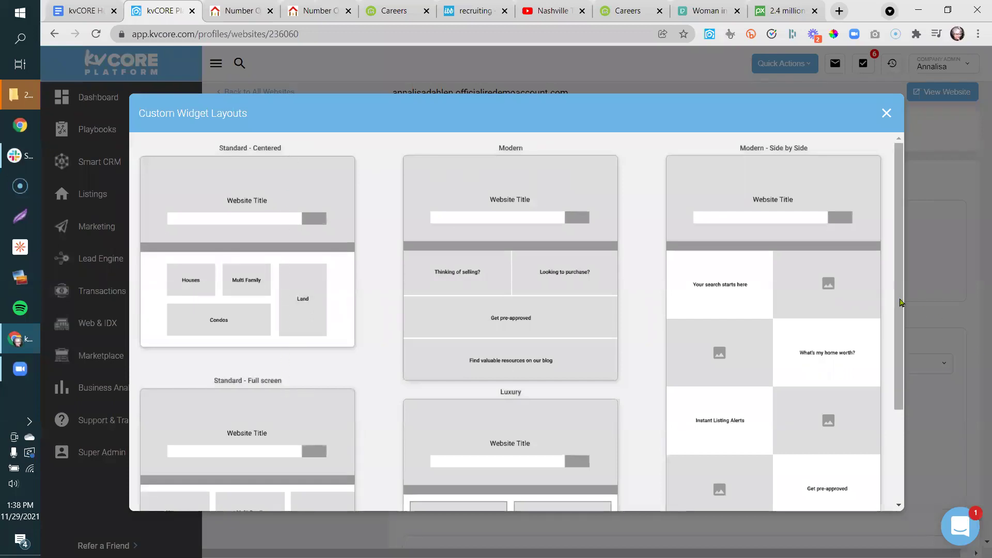
pyautogui.scroll(-3, 902, 303)
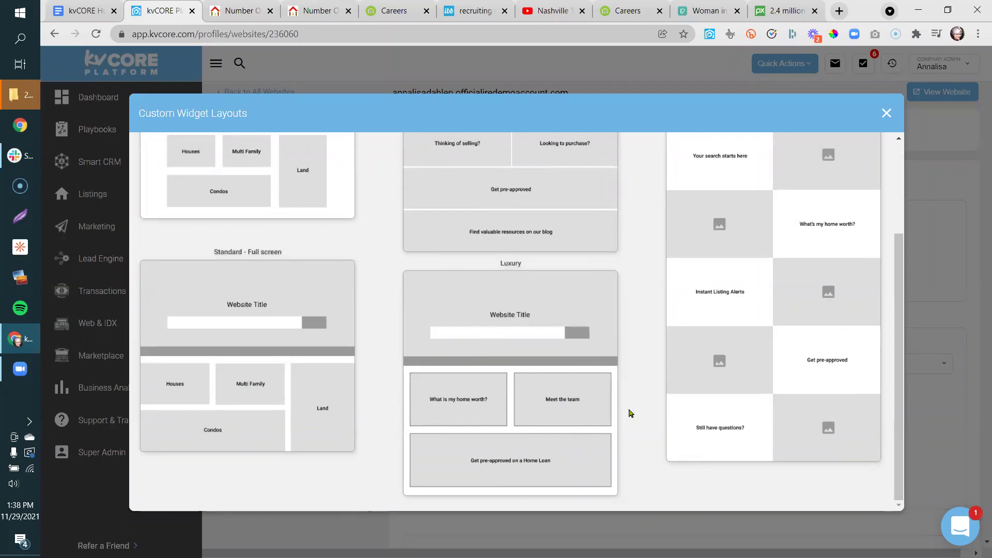
pyautogui.moveTo(897, 411); pyautogui.dragTo(898, 309)
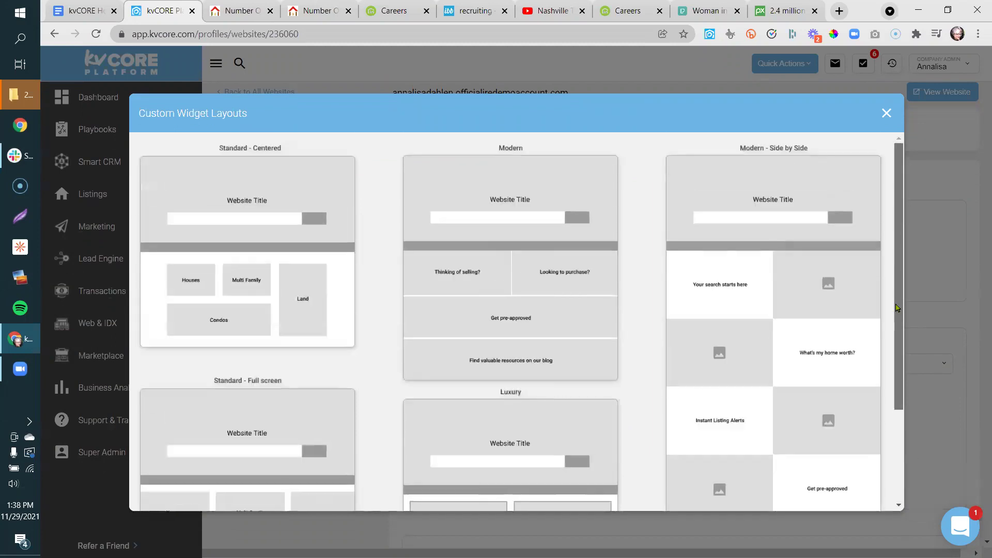
pyautogui.click(885, 113)
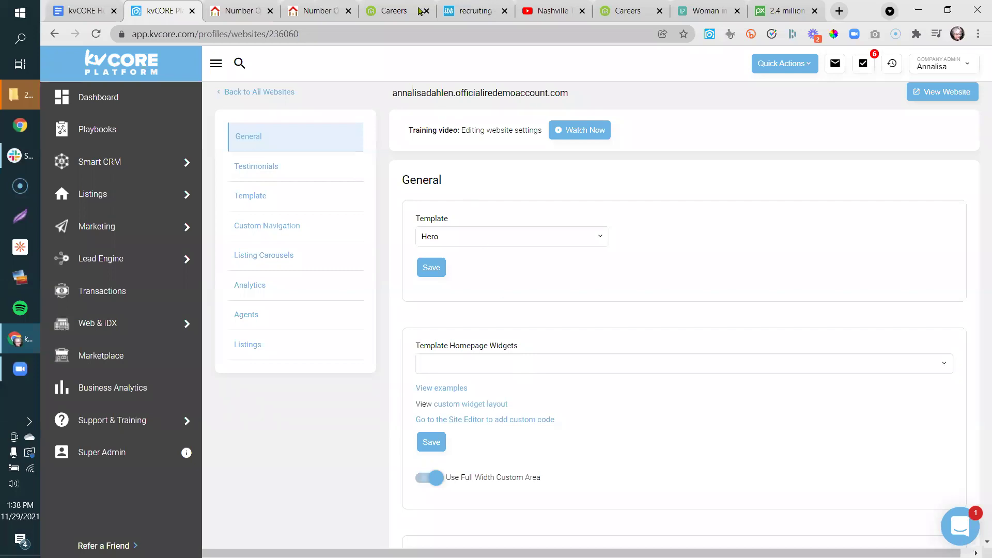
# - Show the homepage custom area's HTML code in the site editor and copy all of it
pyautogui.click(236, 11)
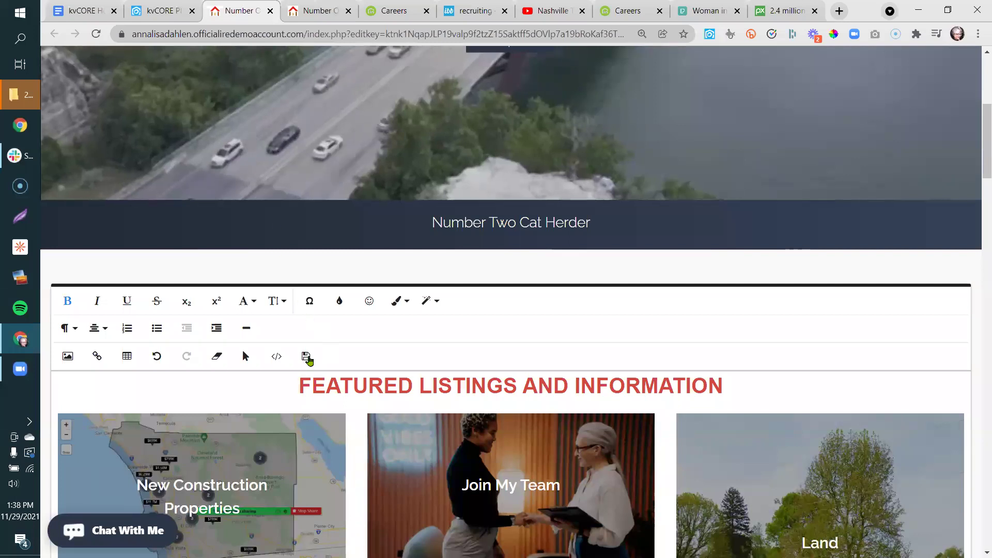
pyautogui.click(277, 364)
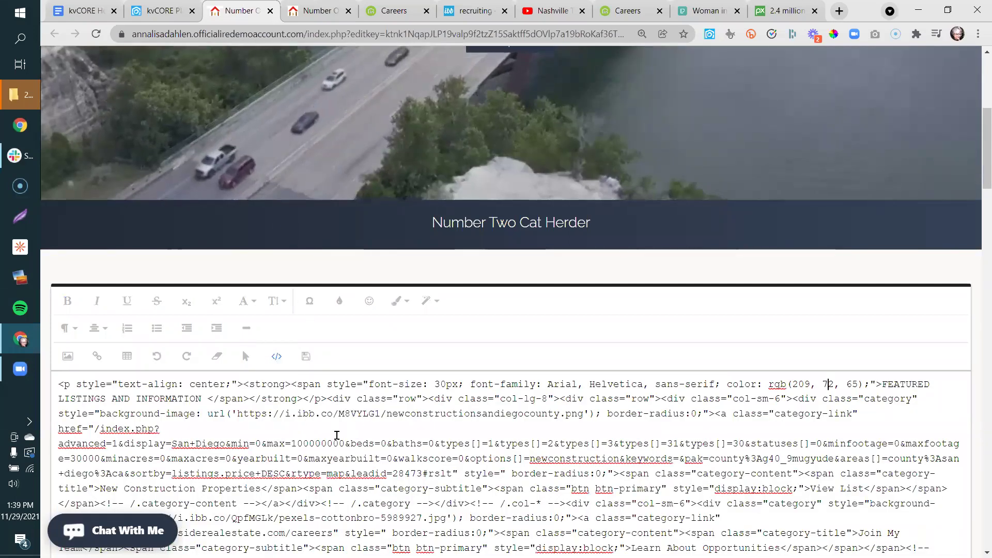
pyautogui.hotkey('ctrl', 'a')
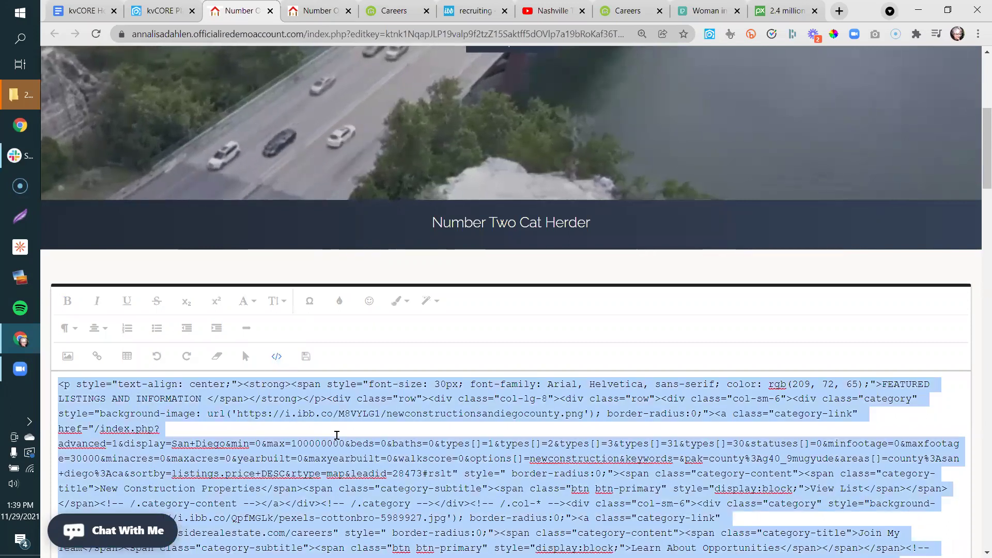
pyautogui.rightClick(491, 450)
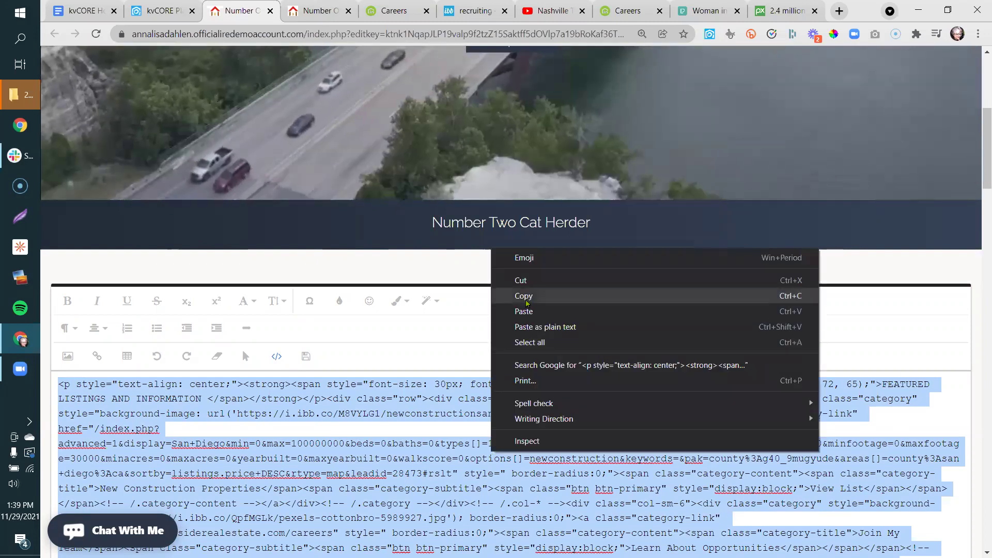
pyautogui.click(526, 302)
# - Open Google Keep in a new browser tab and paste the copied homepage code into a new note
pyautogui.hotkey('ctrl', 't')
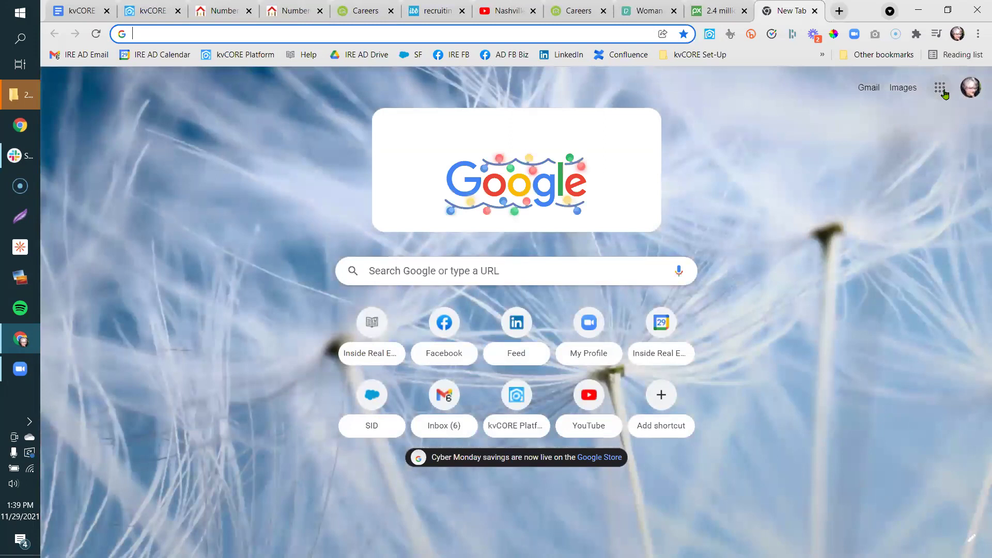
pyautogui.click(940, 87)
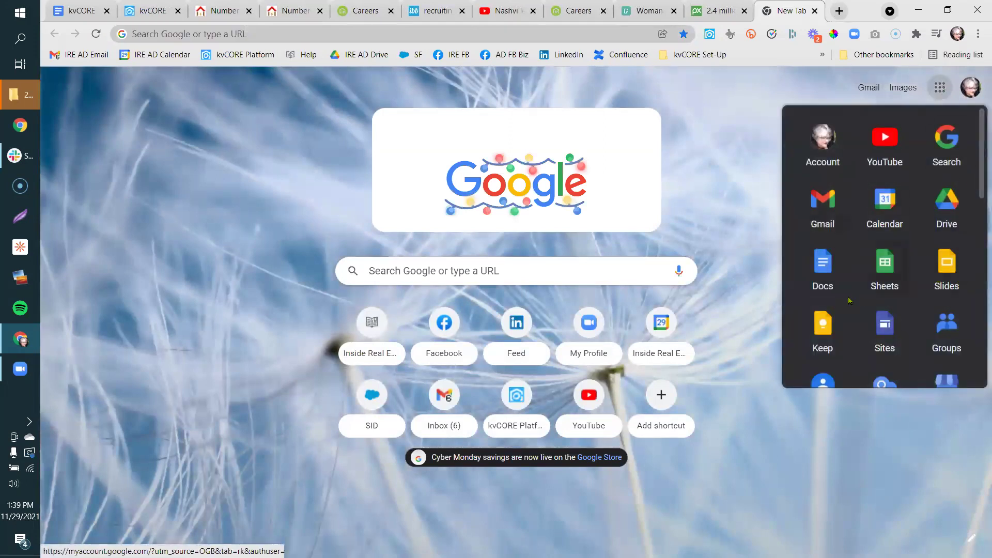
pyautogui.click(823, 326)
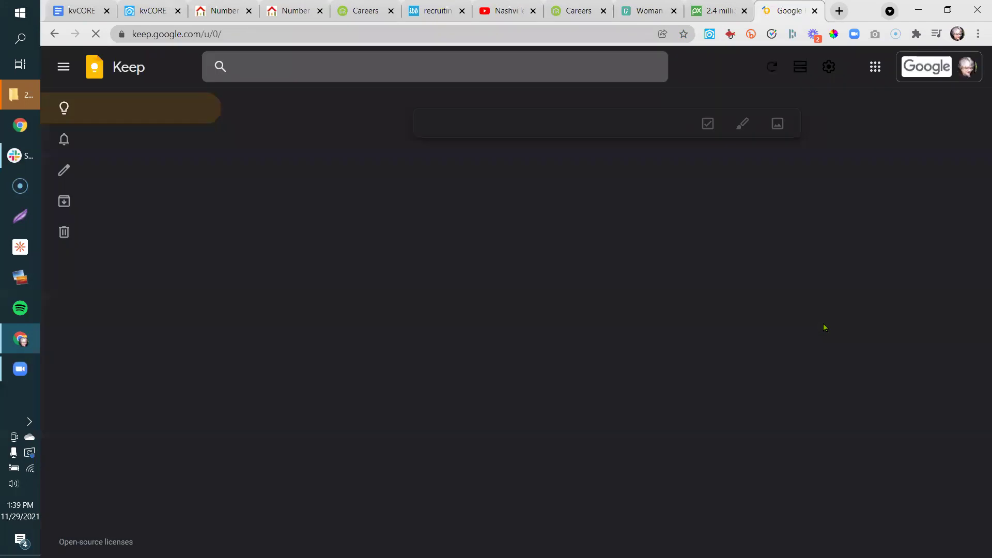
pyautogui.click(570, 125)
pyautogui.hotkey('ctrl', 'v')
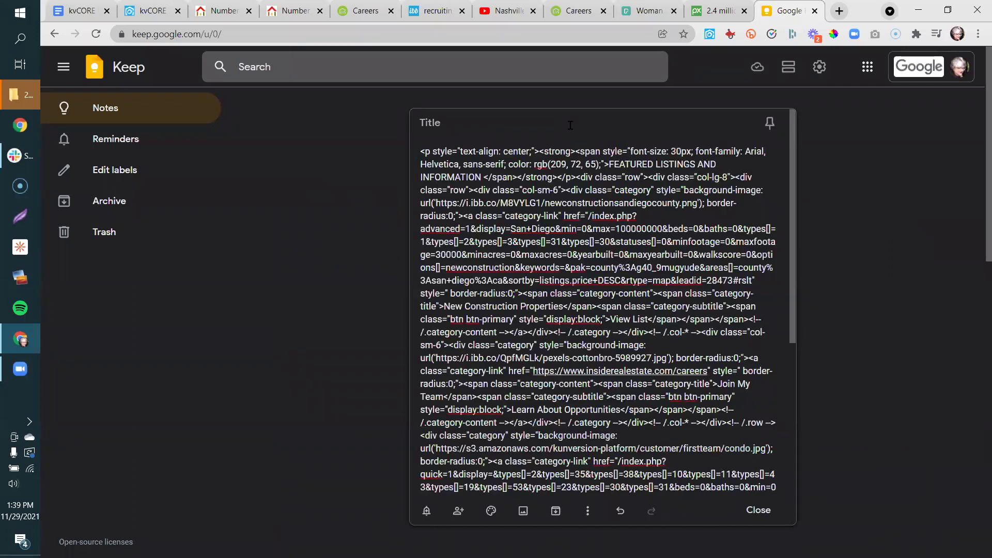
# - Title the code note "default tiles for my site" and close it
pyautogui.click(571, 119)
pyautogui.write('default tiles for my site')
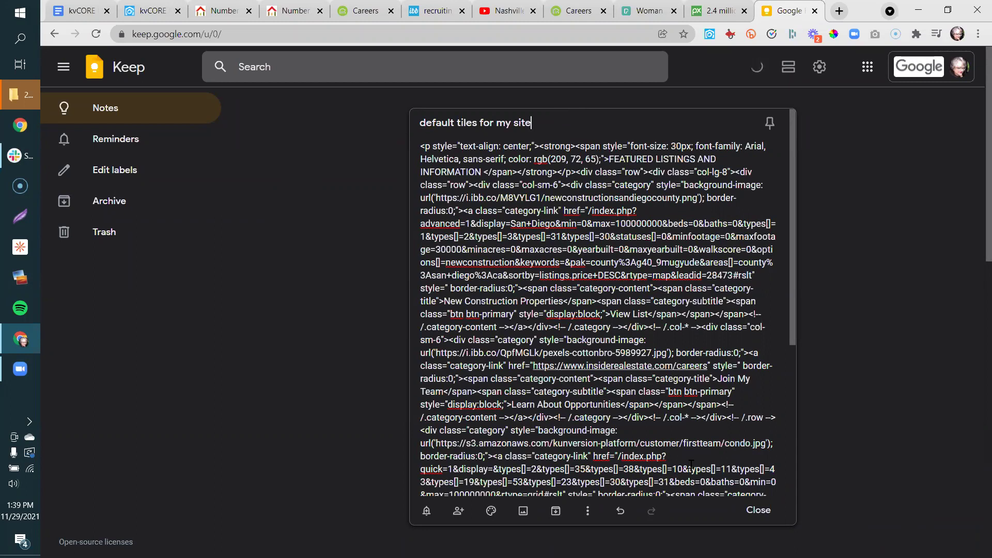
pyautogui.click(753, 512)
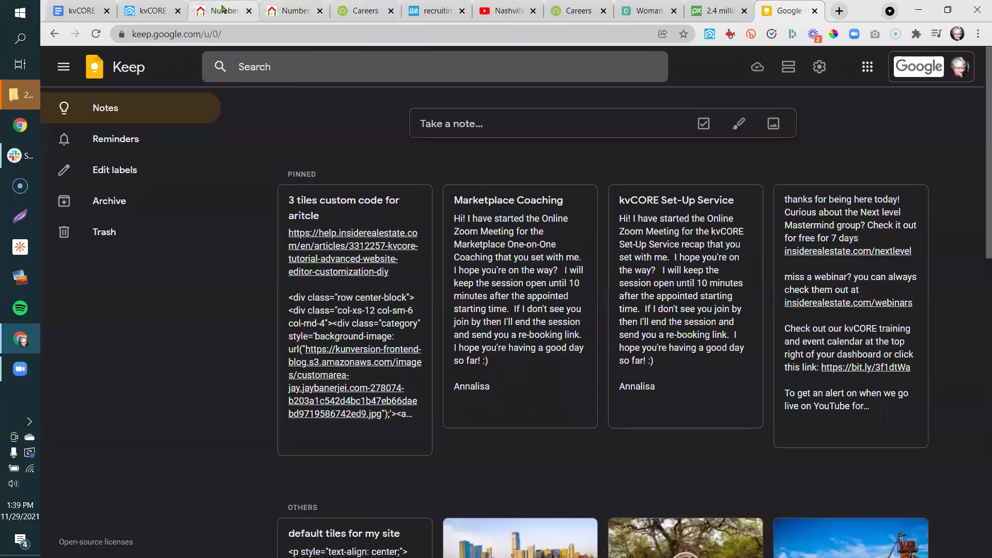
# - Set the template homepage widgets in the kvCORE website settings to Modern (Side-by-side), save, and agree to replace the existing layout
pyautogui.click(153, 11)
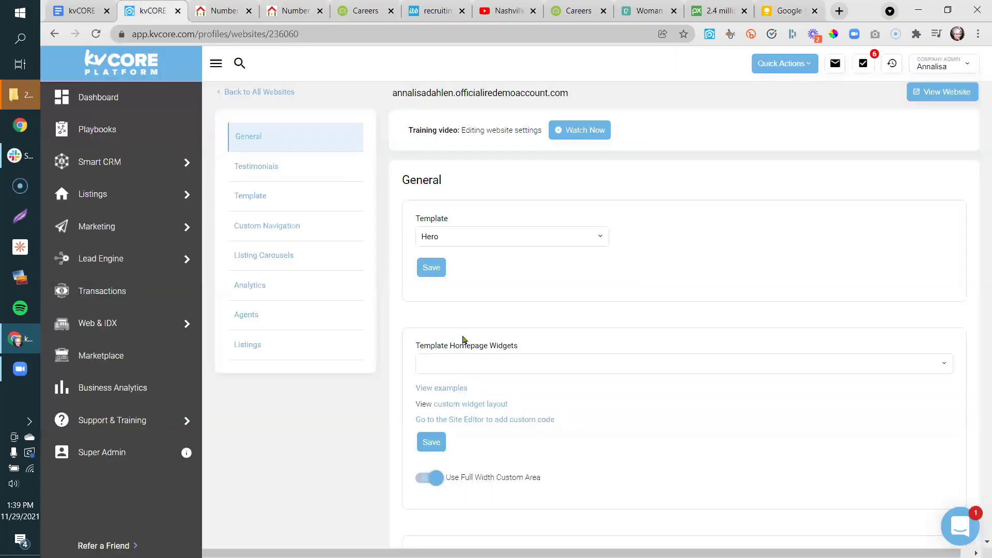
pyautogui.click(519, 365)
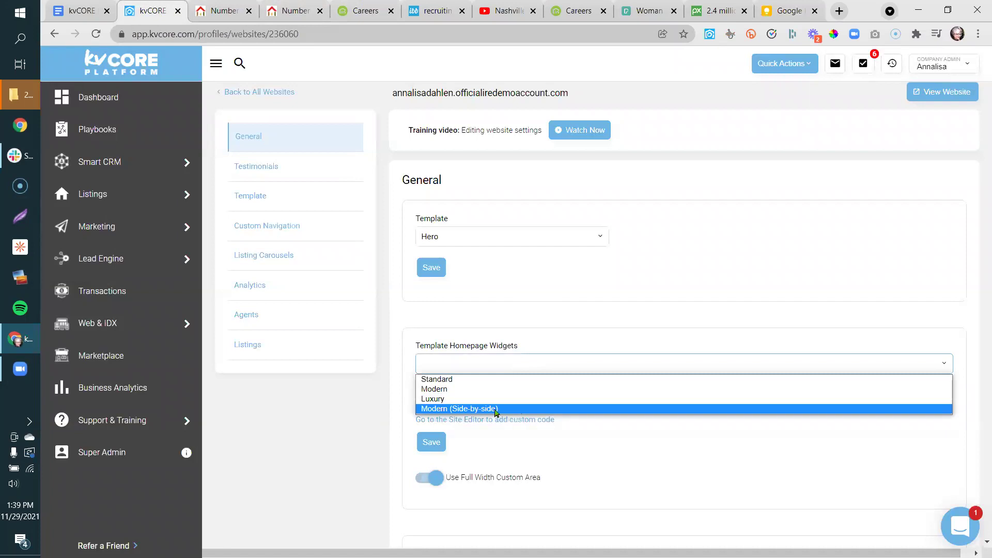
pyautogui.click(486, 409)
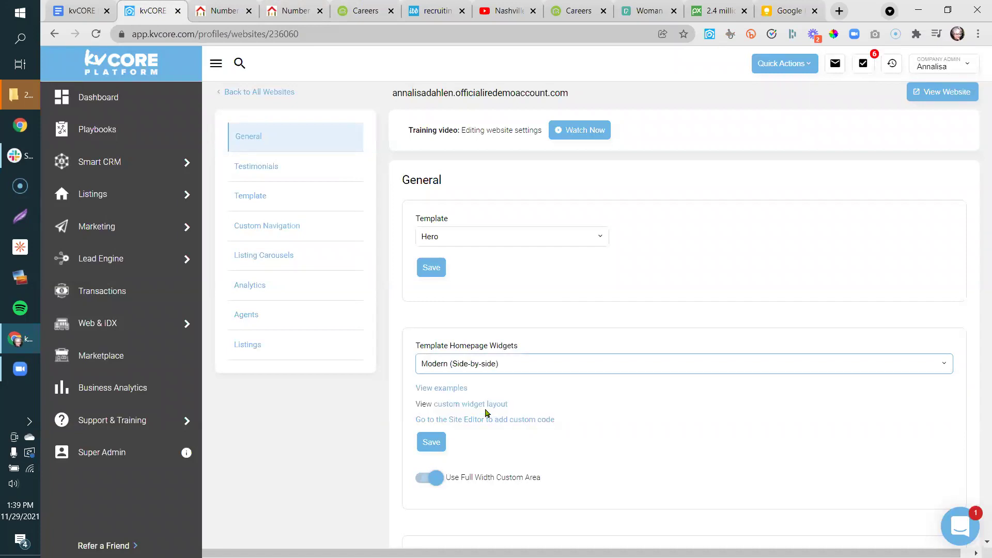
pyautogui.click(425, 446)
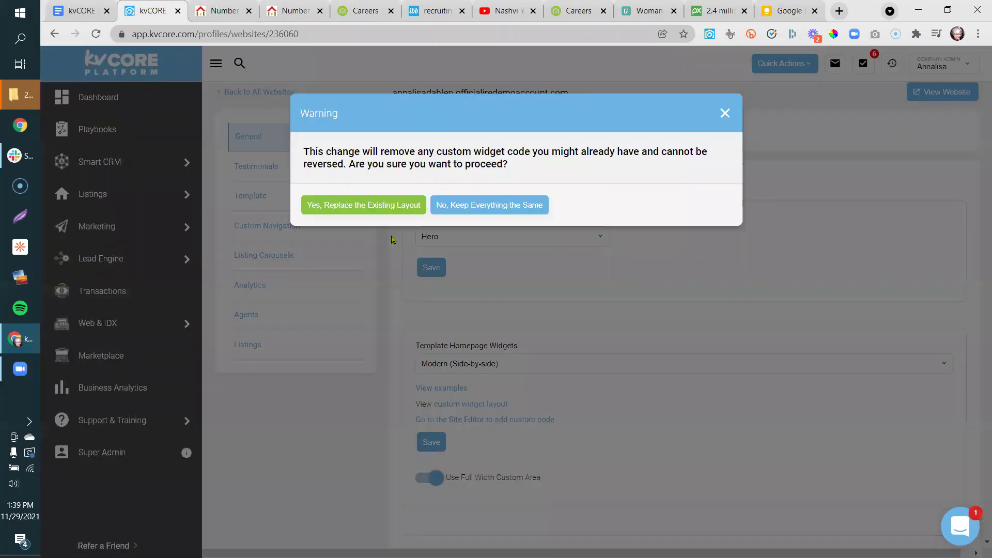
pyautogui.click(362, 205)
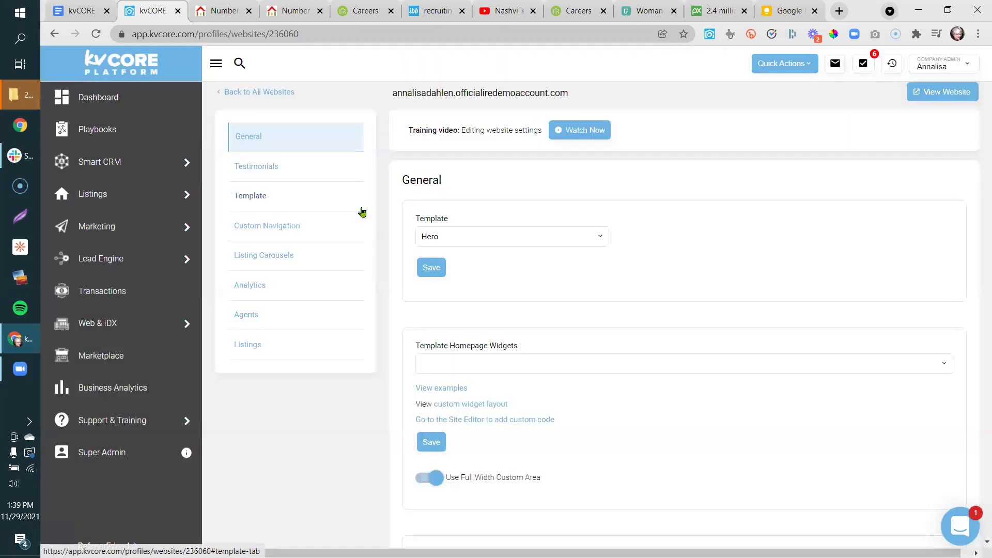
# - Reload the live homepage and examine the side-by-side widgets beneath the video banner
pyautogui.click(275, 16)
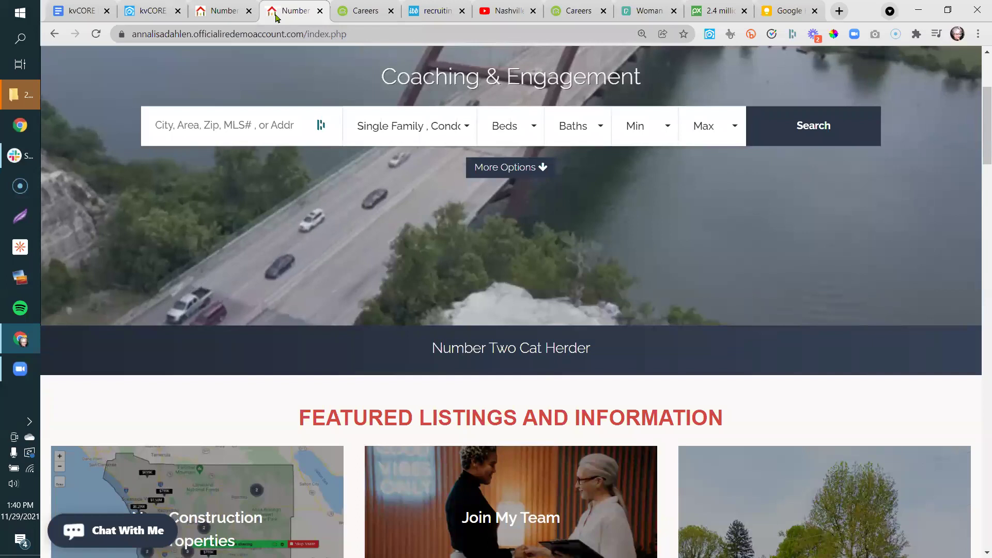
pyautogui.rightClick(276, 16)
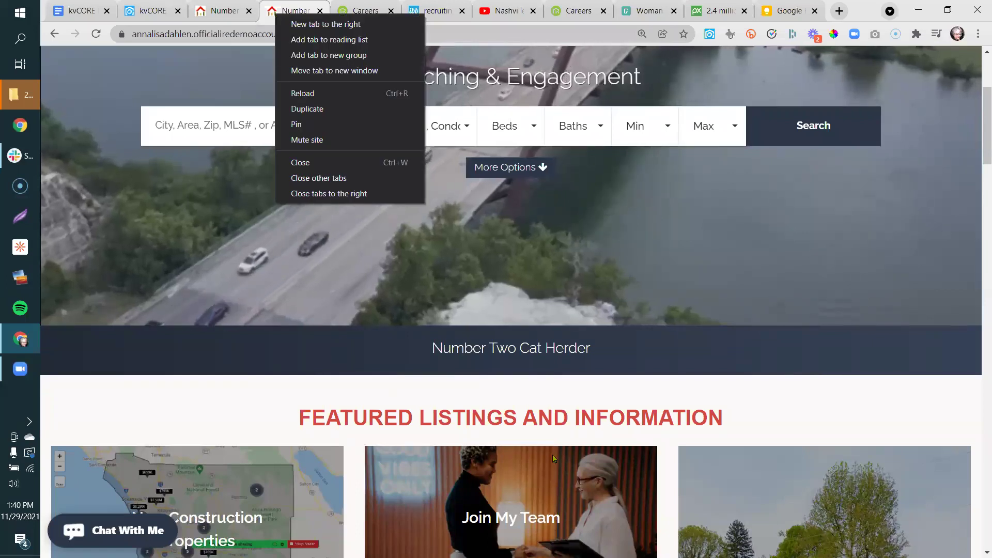
pyautogui.click(353, 101)
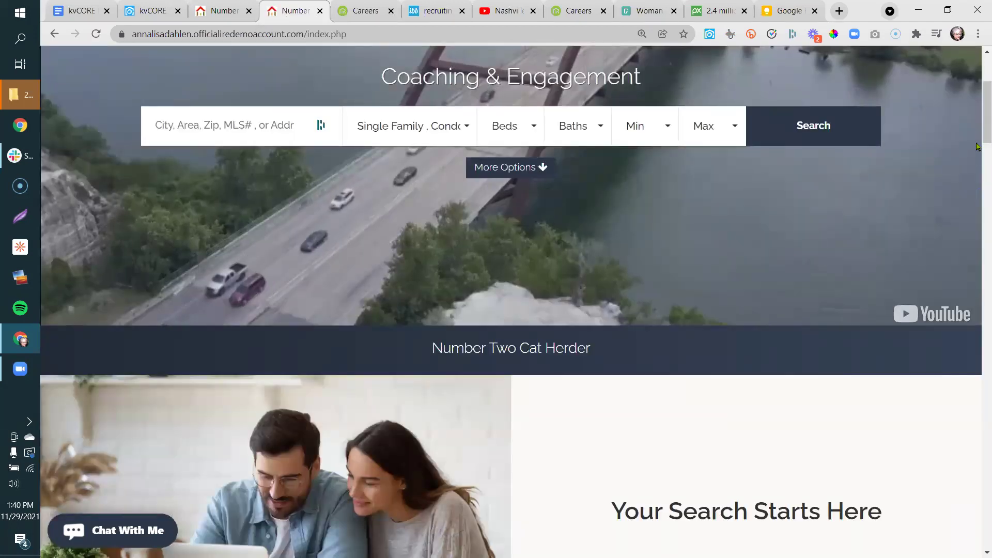
pyautogui.scroll(-5, 977, 155)
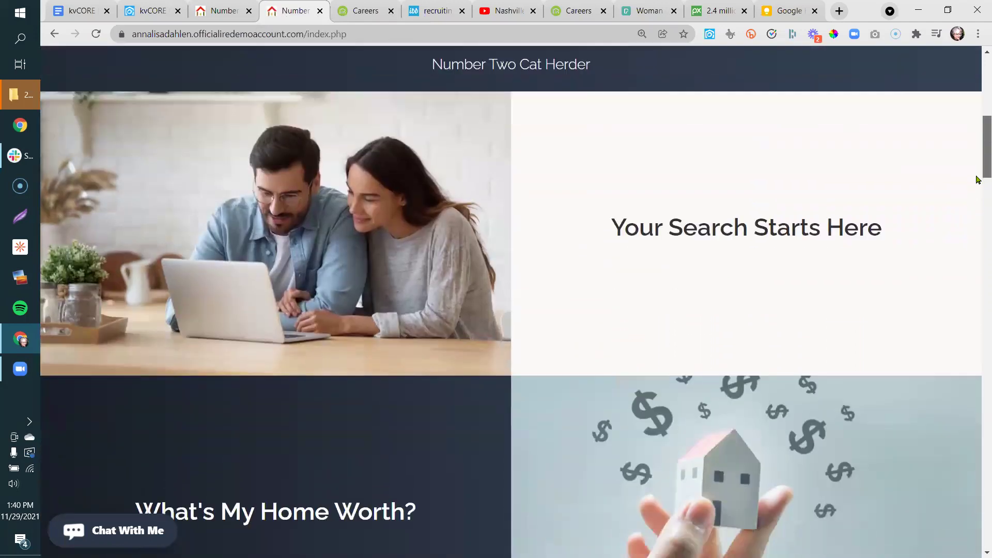
pyautogui.moveTo(977, 180); pyautogui.dragTo(977, 82)
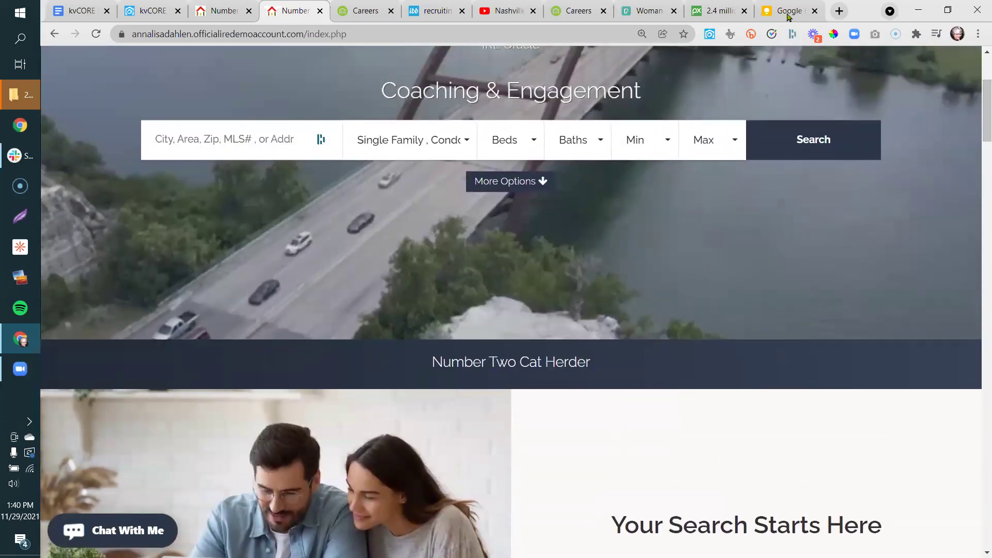
# - Open the "default tiles for my site" note in Google Keep and copy all of its code
pyautogui.click(790, 10)
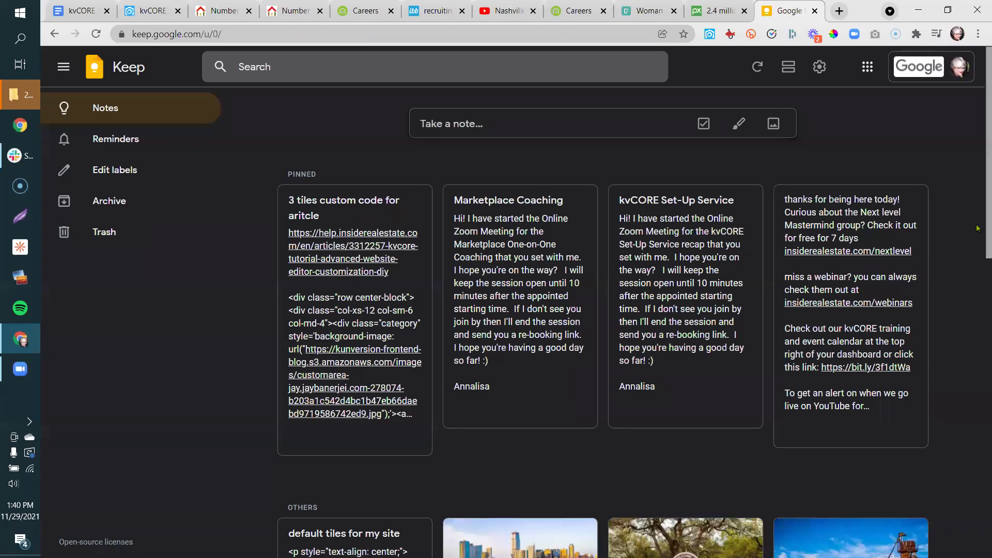
pyautogui.scroll(-4, 977, 228)
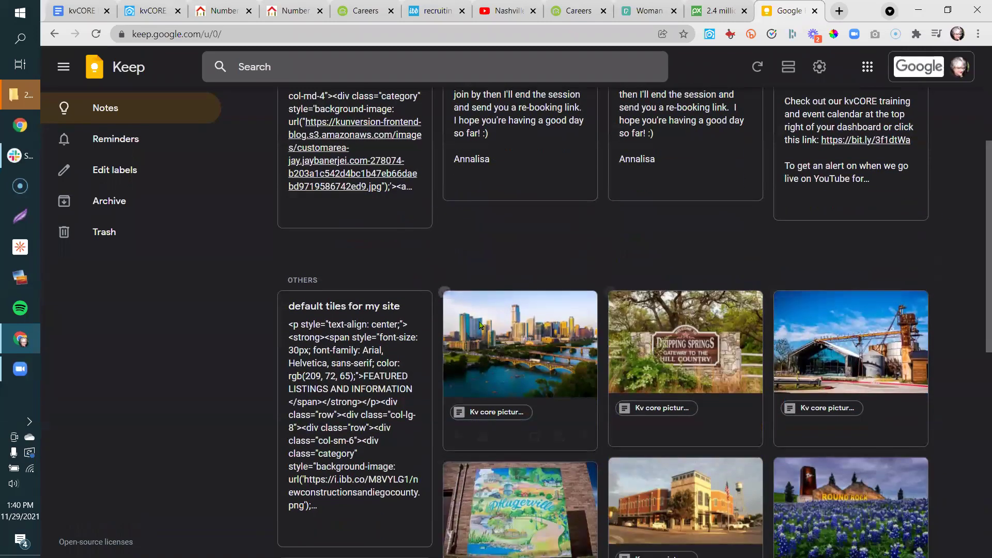
pyautogui.click(341, 367)
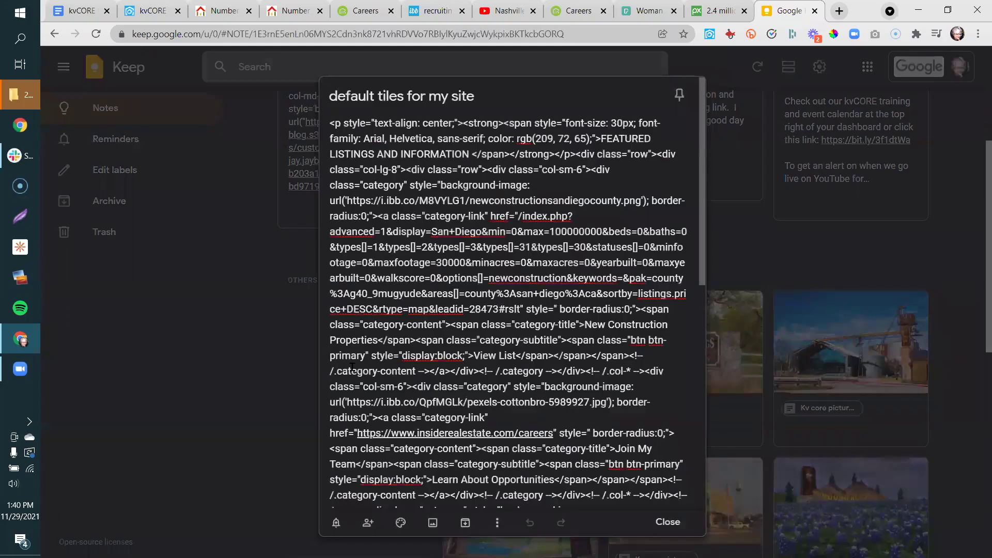
pyautogui.hotkey('ctrl', 'a')
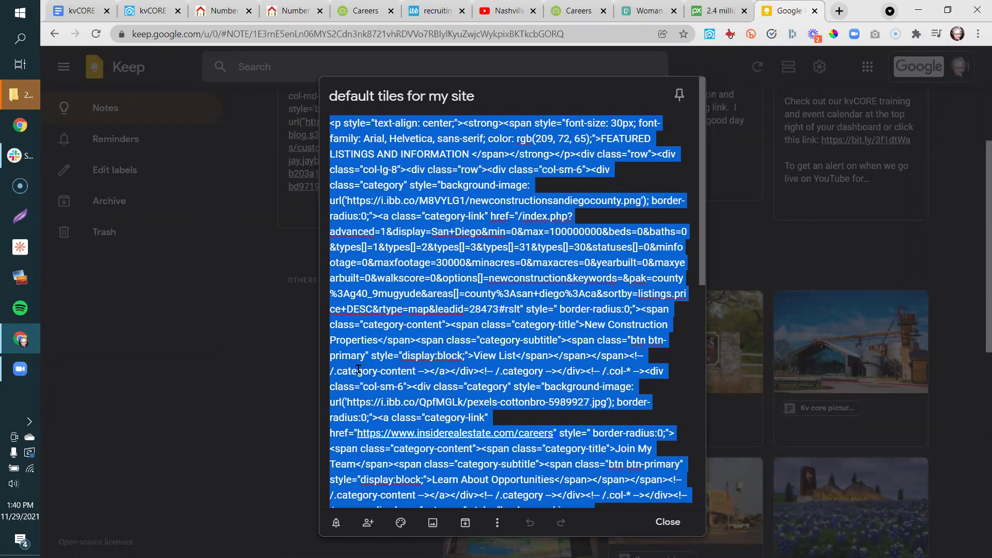
# - Paste the copied tile code above the existing code in the site editor's homepage custom area and return to the visual view
pyautogui.click(225, 16)
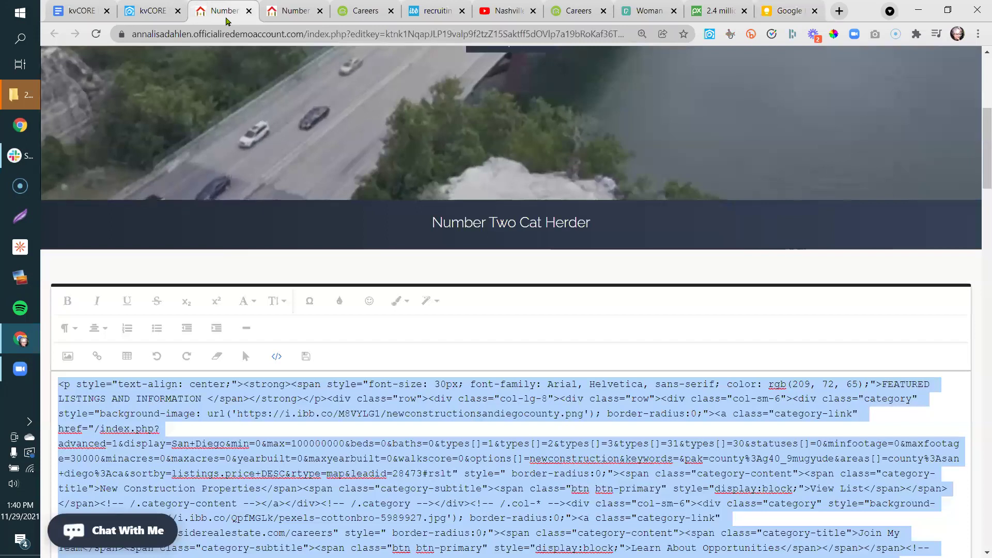
pyautogui.click(61, 387)
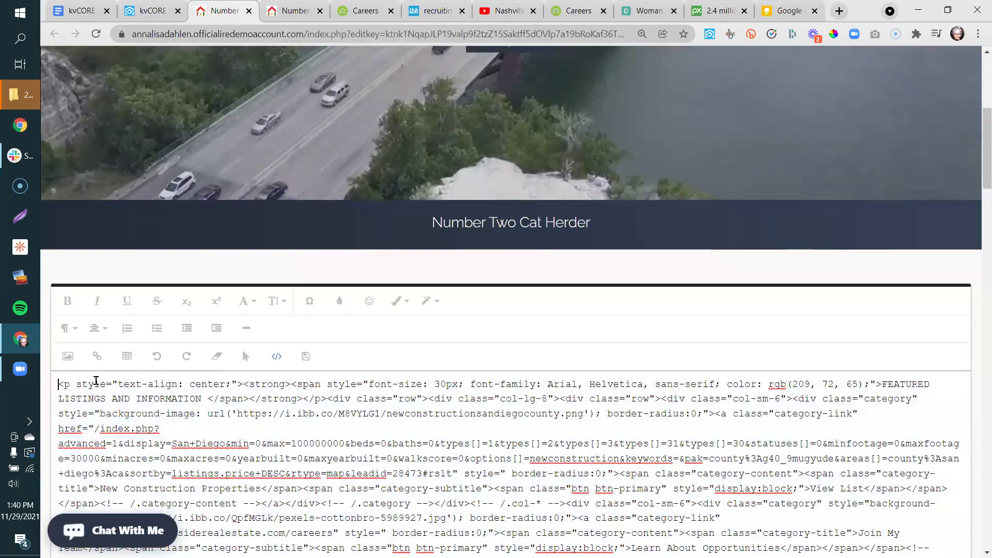
pyautogui.press('Return')
pyautogui.press('Return')
pyautogui.press('Return')
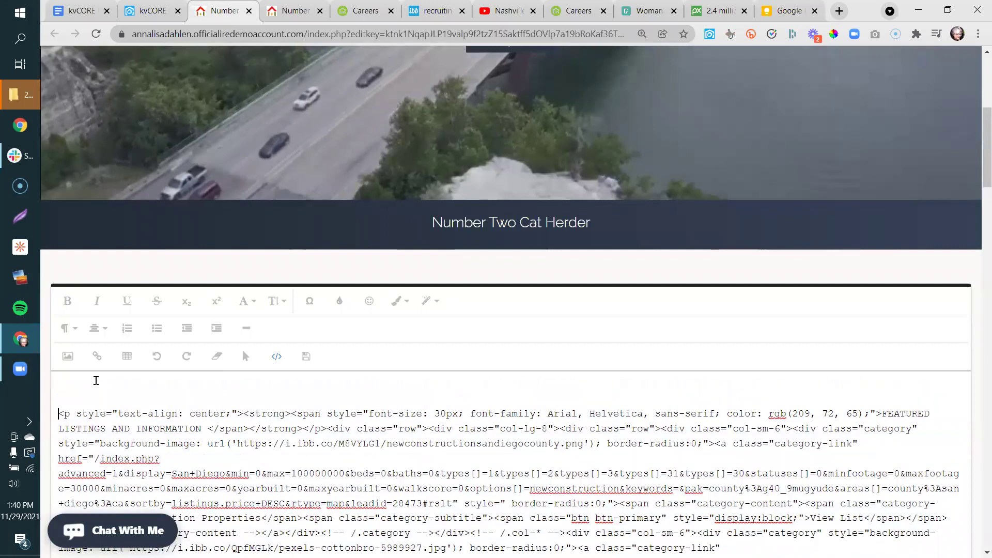
pyautogui.press('Up')
pyautogui.press('Up')
pyautogui.press('Up')
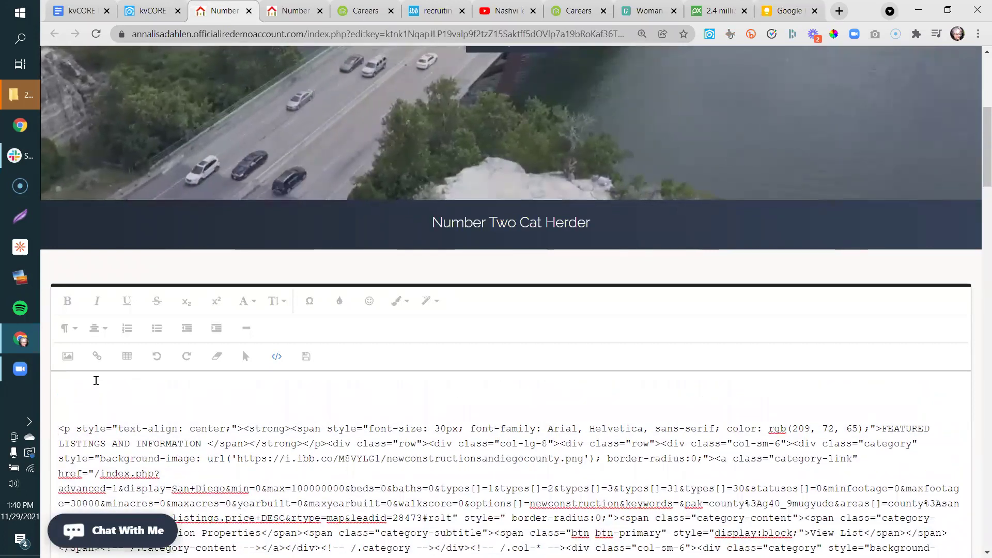
pyautogui.press('Delete')
pyautogui.press('Delete')
pyautogui.press('Delete')
pyautogui.scroll(-4, 97, 380)
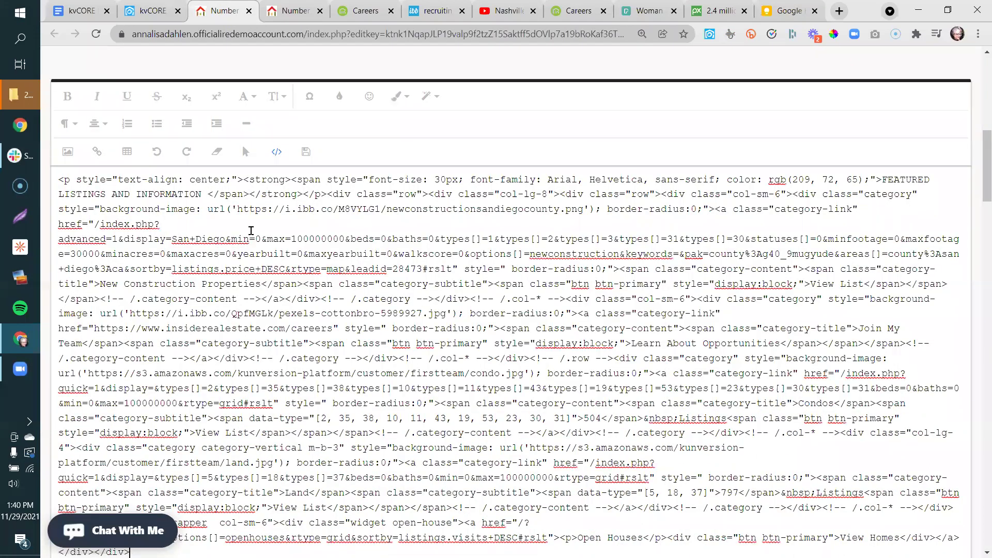
pyautogui.click(277, 153)
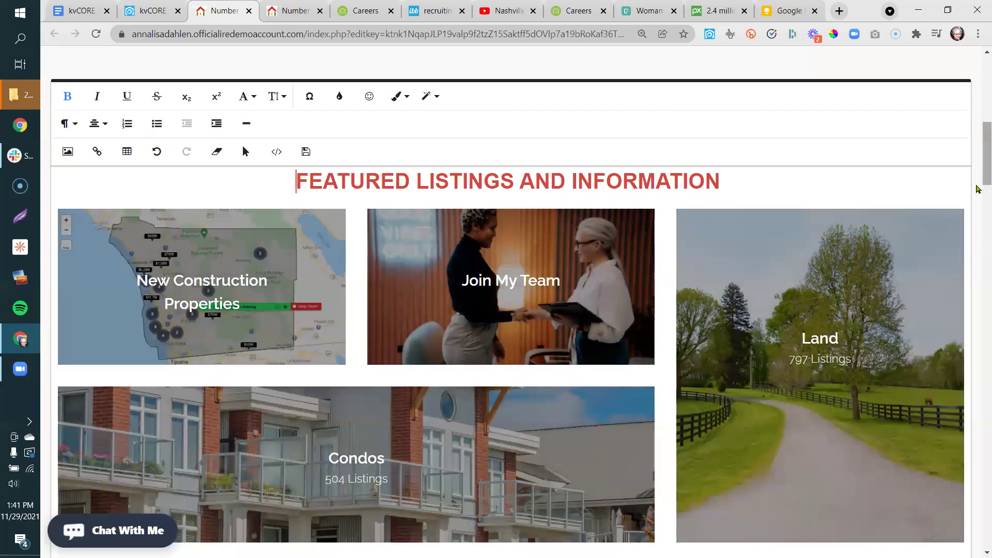
# - Insert blank lines before the second "FEATURED LISTINGS AND INFORMATION" heading to move it below the first Open Houses tile and centre it
pyautogui.moveTo(977, 176); pyautogui.dragTo(977, 220)
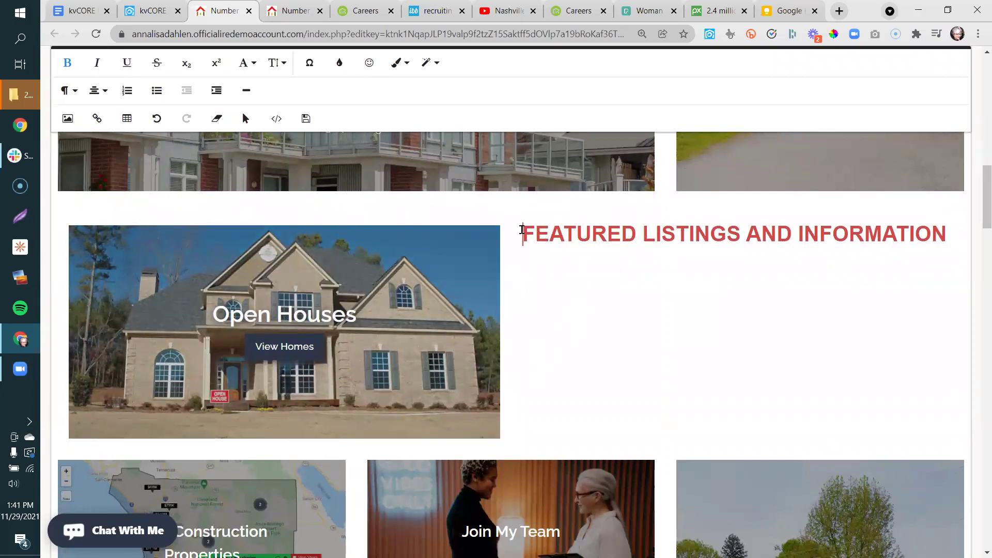
pyautogui.press('Return')
pyautogui.press('Return')
pyautogui.press('Return')
pyautogui.press('Return')
pyautogui.press('Return')
pyautogui.press('Return')
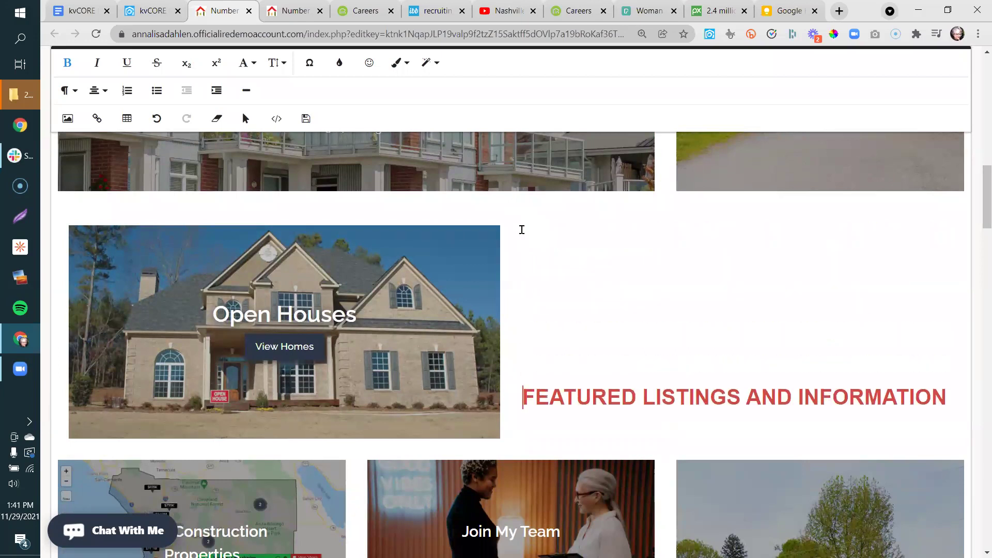
pyautogui.press('Return')
pyautogui.press('Return')
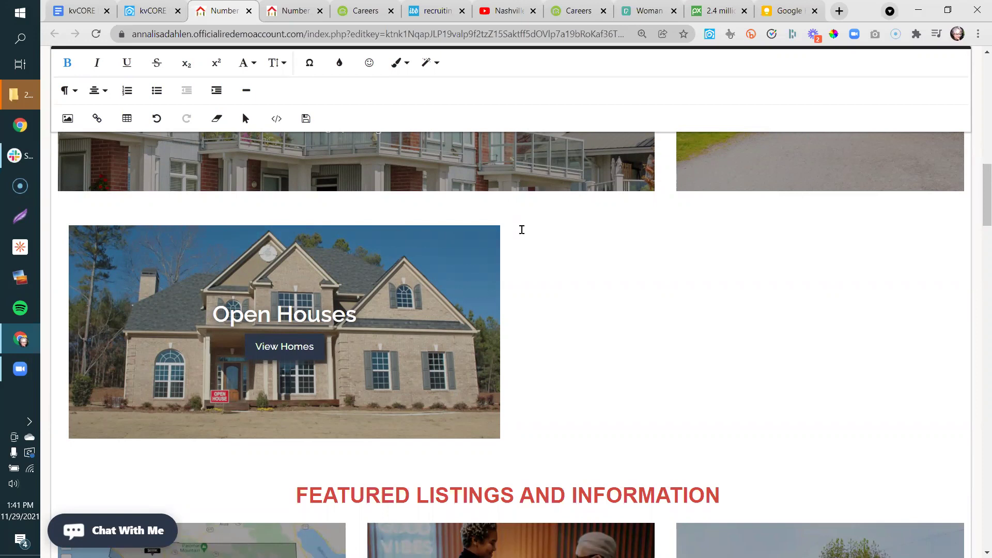
pyautogui.click(383, 471)
pyautogui.press('BackSpace')
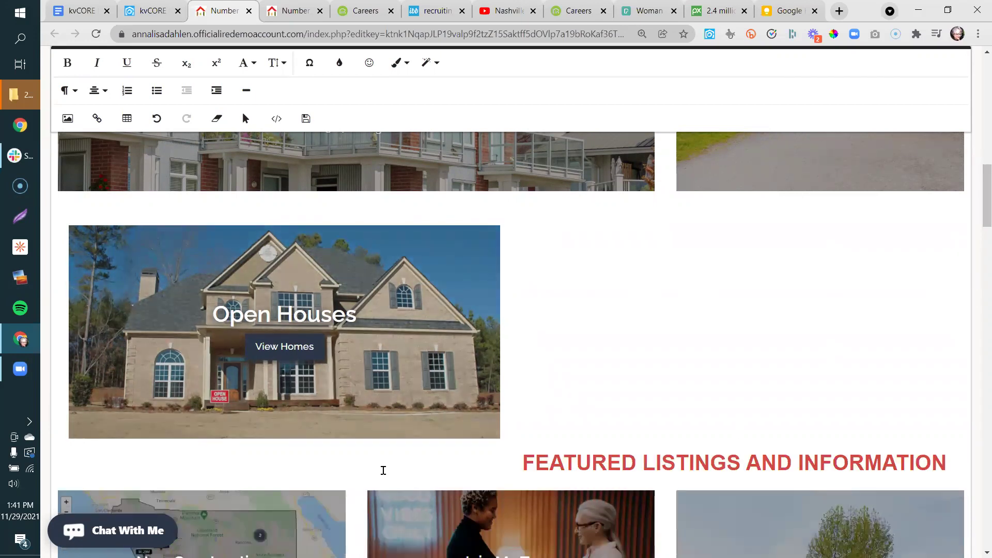
pyautogui.press('Return')
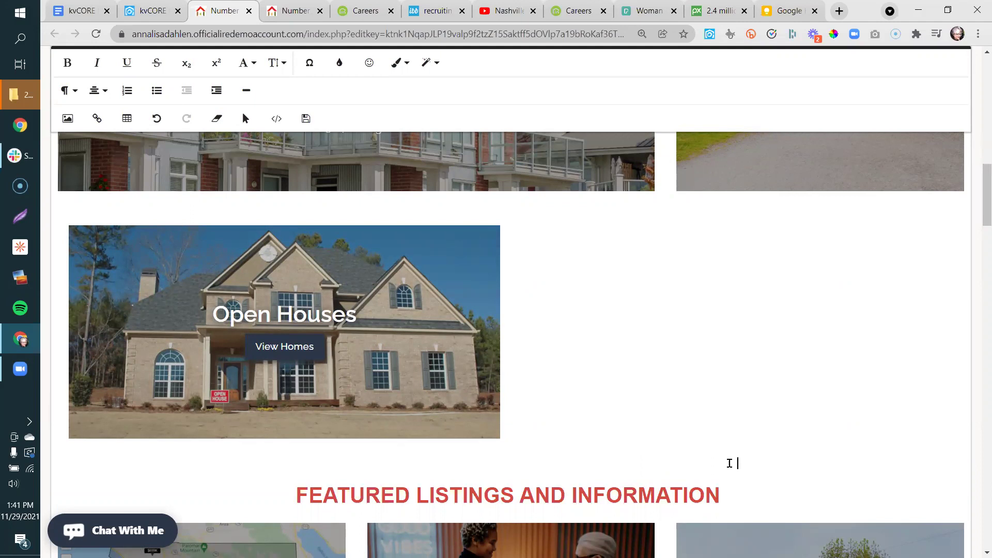
# - Save the homepage custom area in the site editor and dismiss the confirmation
pyautogui.click(279, 64)
pyautogui.click(280, 64)
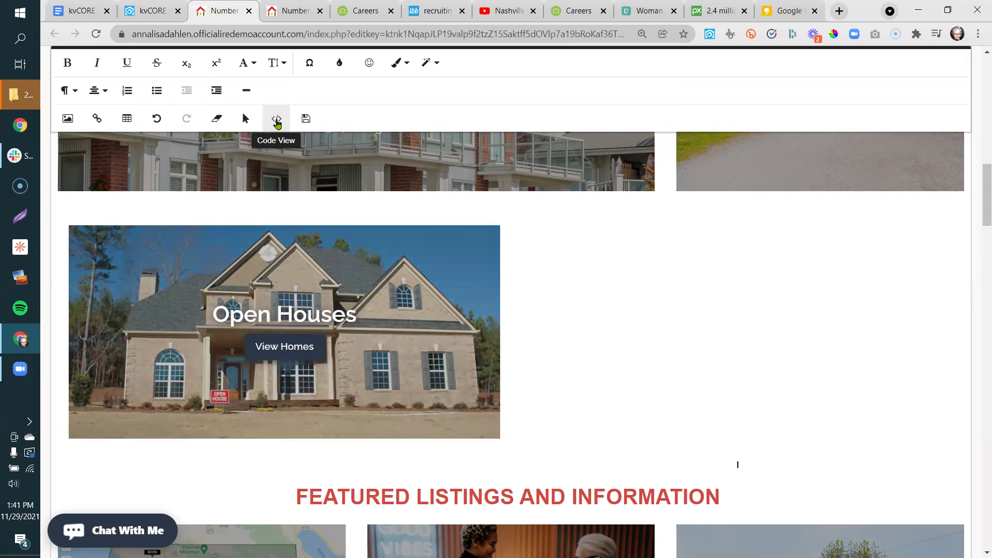
pyautogui.click(307, 120)
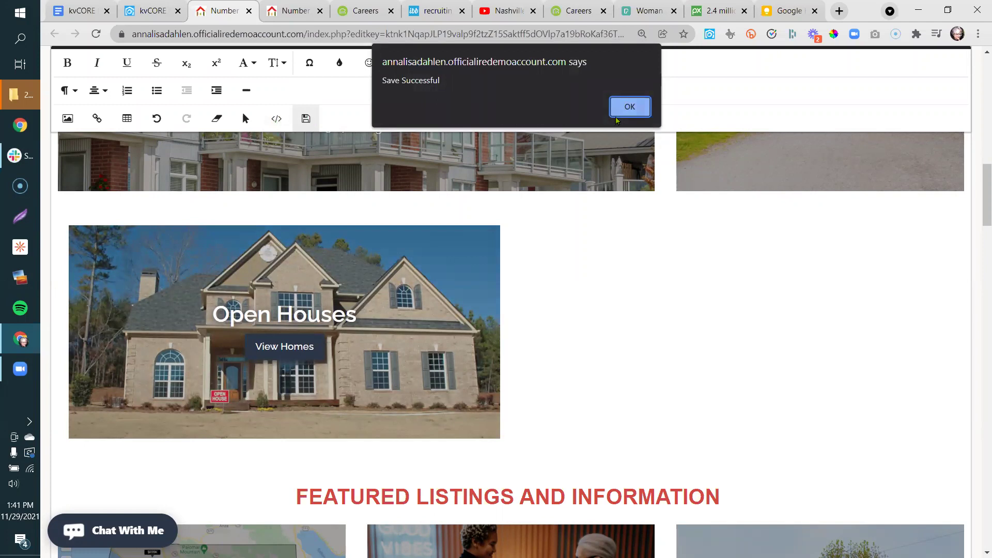
pyautogui.click(616, 119)
# - Reload the live homepage and examine the heading, the tile sets and the spacing around the Open Houses tile
pyautogui.click(290, 15)
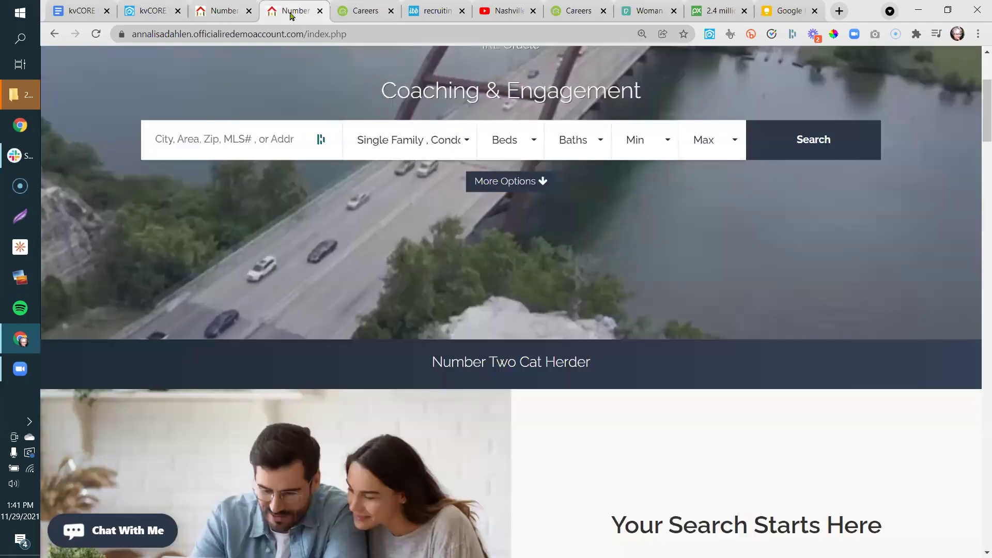
pyautogui.rightClick(290, 15)
pyautogui.click(314, 92)
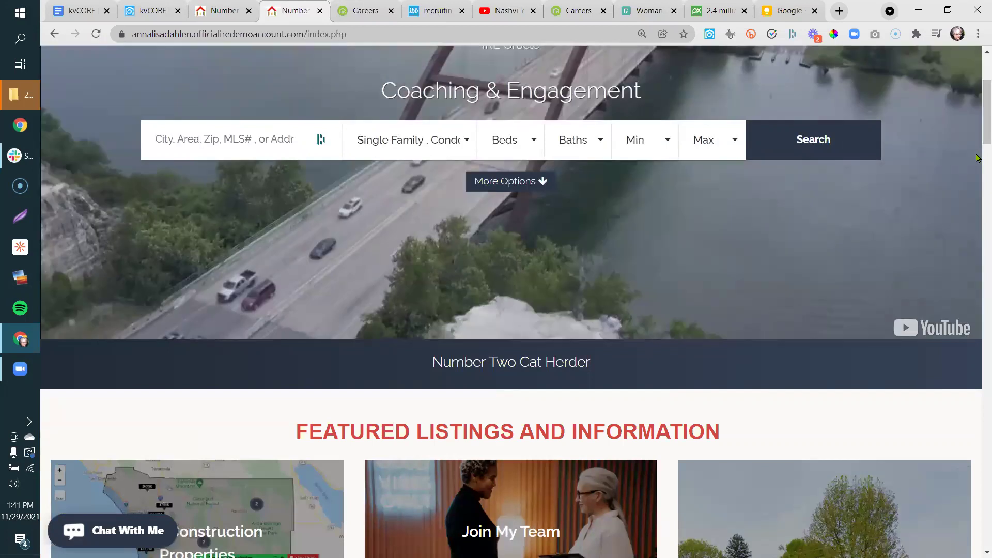
pyautogui.scroll(-5, 977, 156)
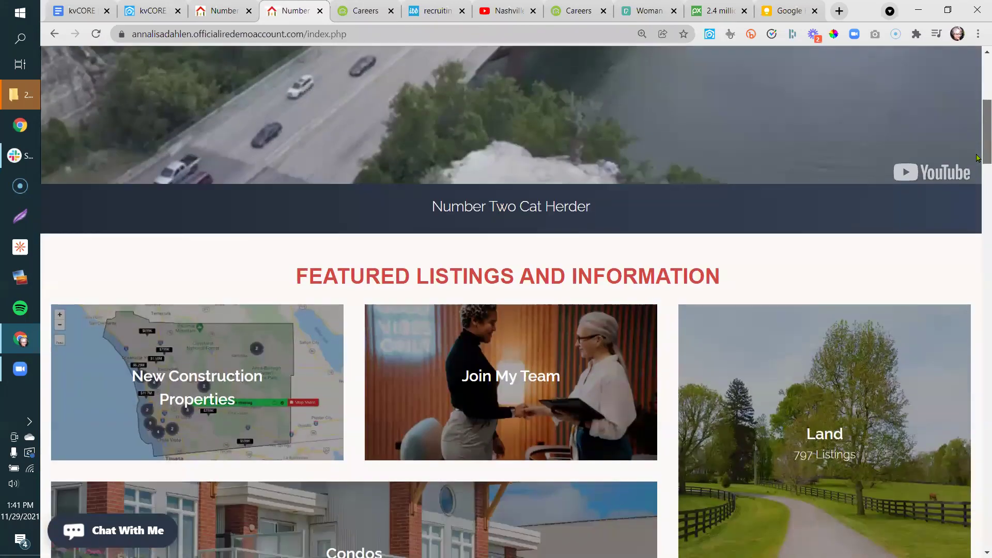
pyautogui.moveTo(977, 157); pyautogui.dragTo(977, 191)
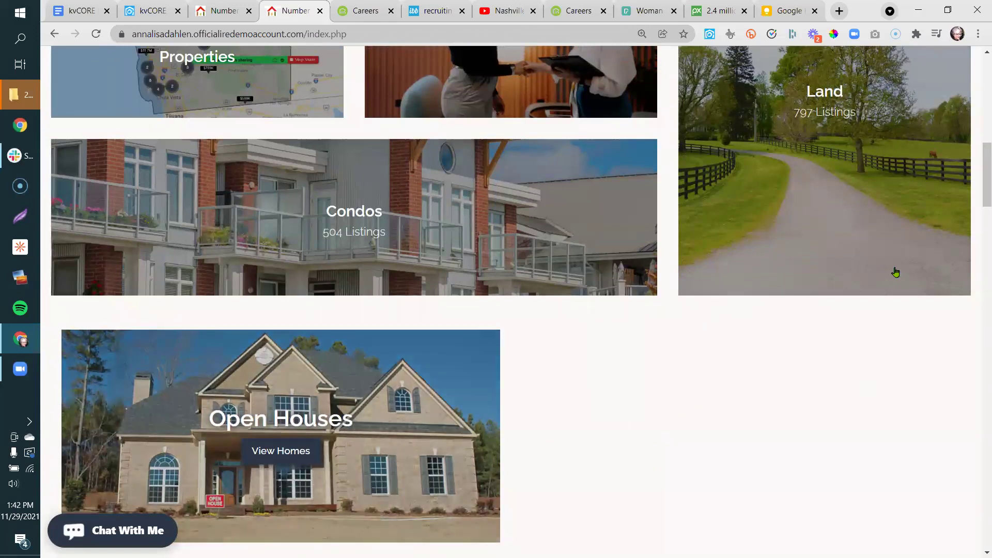
pyautogui.moveTo(978, 200); pyautogui.dragTo(978, 126)
pyautogui.scroll(4, 977, 126)
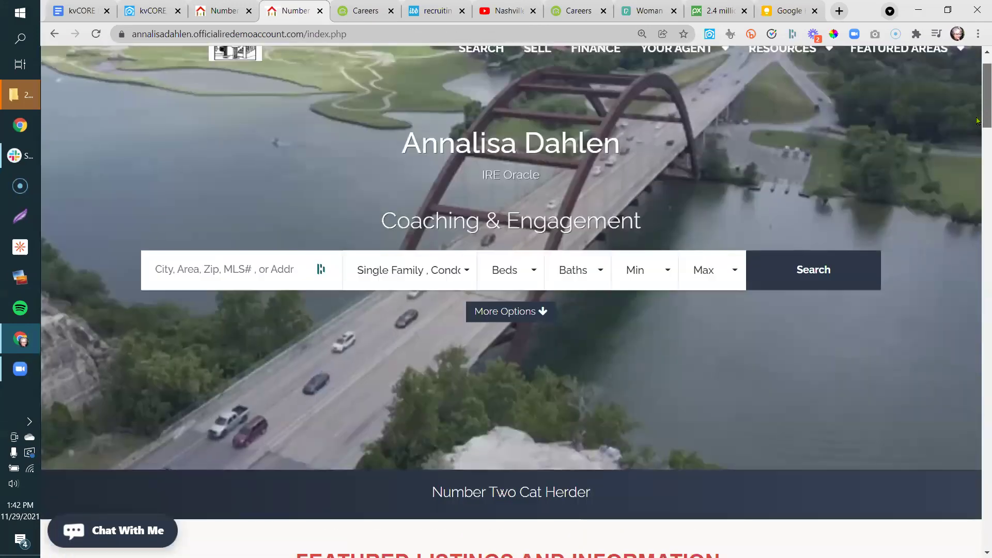
pyautogui.scroll(-7, 977, 207)
pyautogui.scroll(-4, 977, 241)
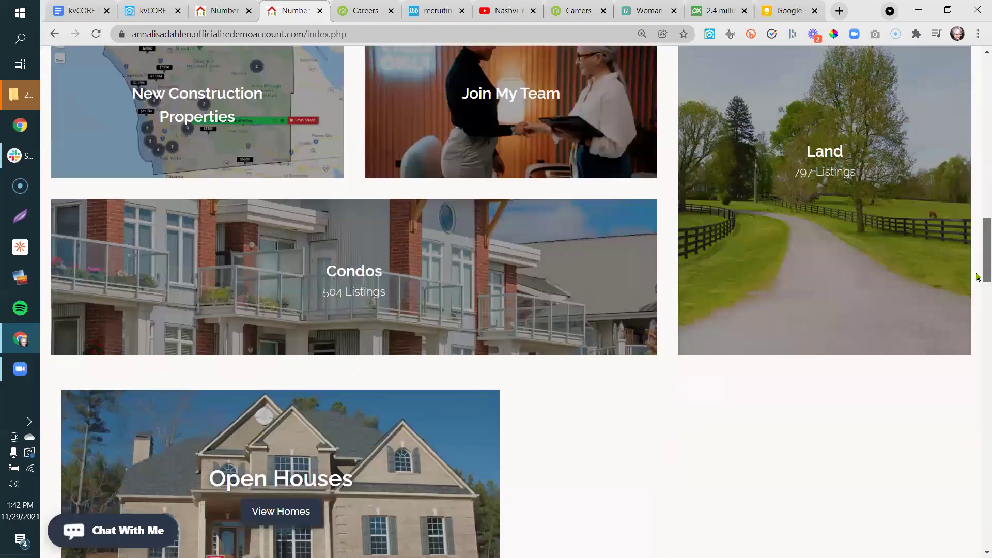
pyautogui.scroll(10, 978, 241)
# - Return to the site editor and undo the recent edits in the homepage custom area
pyautogui.click(214, 16)
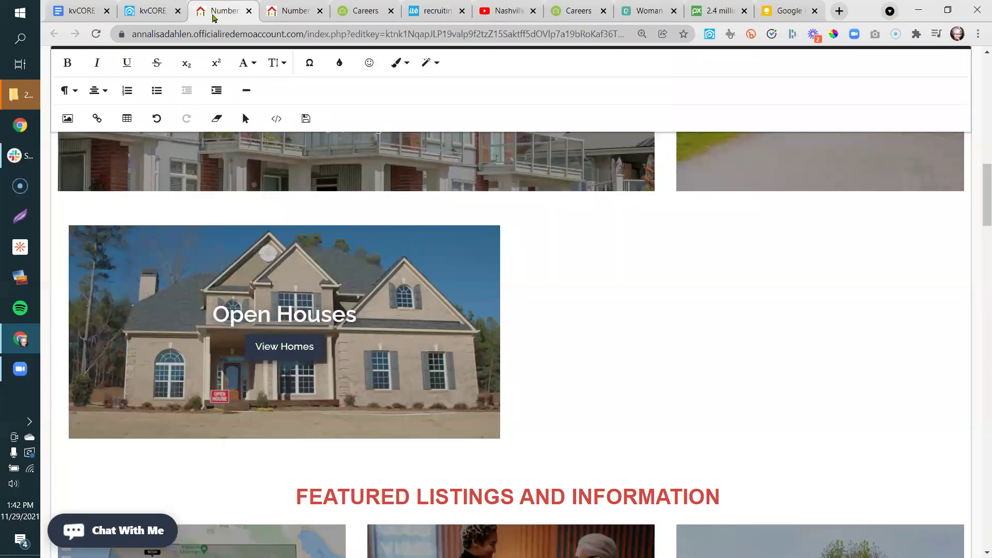
pyautogui.scroll(5, 977, 232)
pyautogui.scroll(-7, 978, 269)
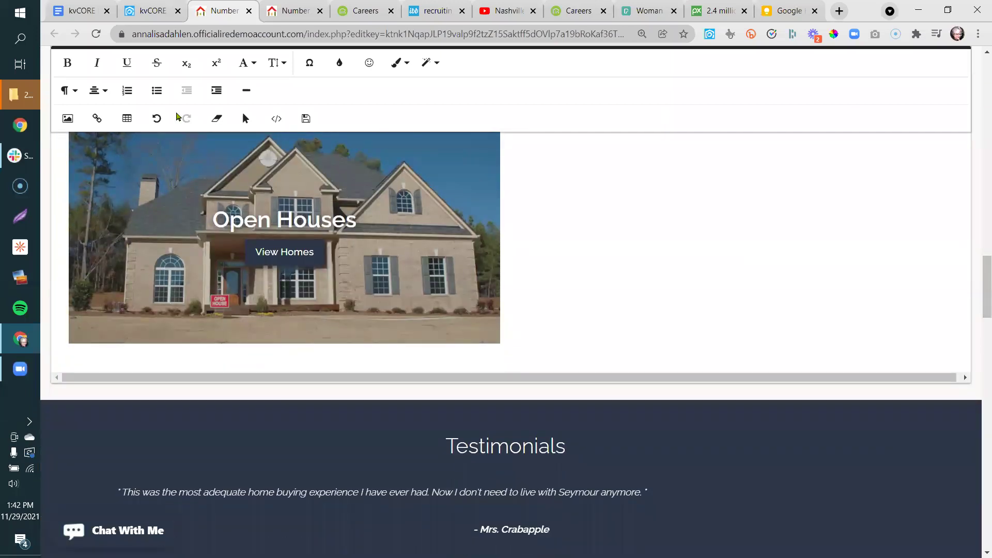
pyautogui.click(158, 124)
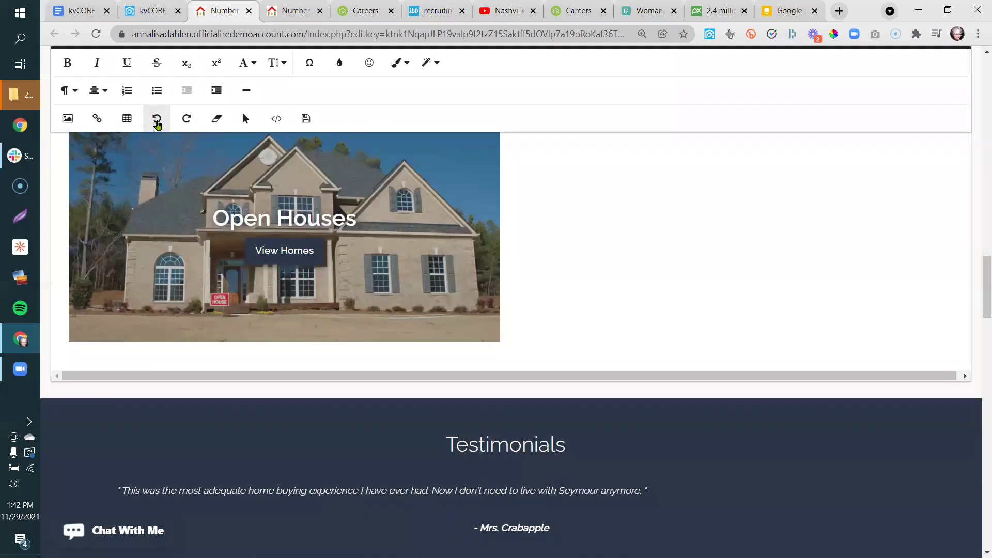
pyautogui.click(157, 124)
pyautogui.click(157, 124)
pyautogui.click(157, 124)
pyautogui.click(157, 124)
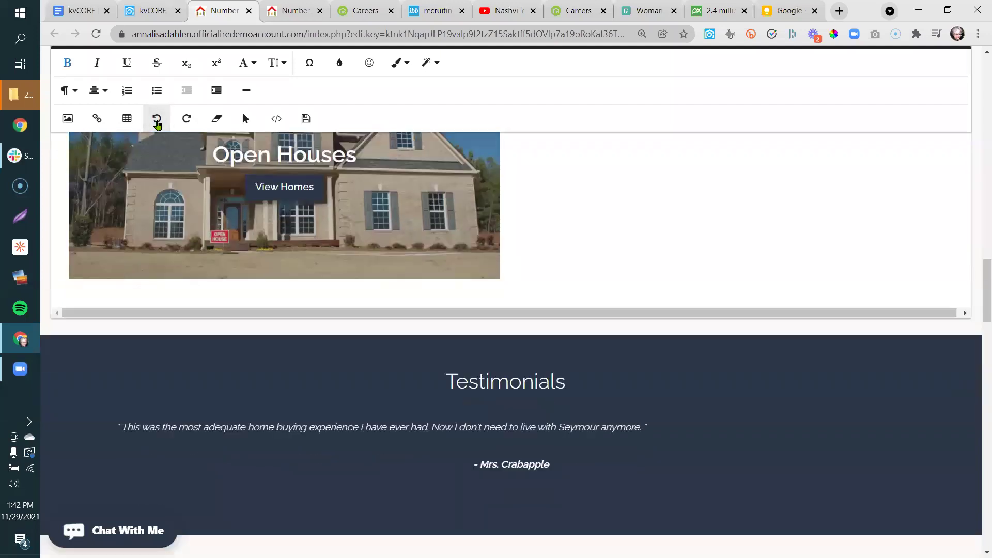
pyautogui.click(157, 124)
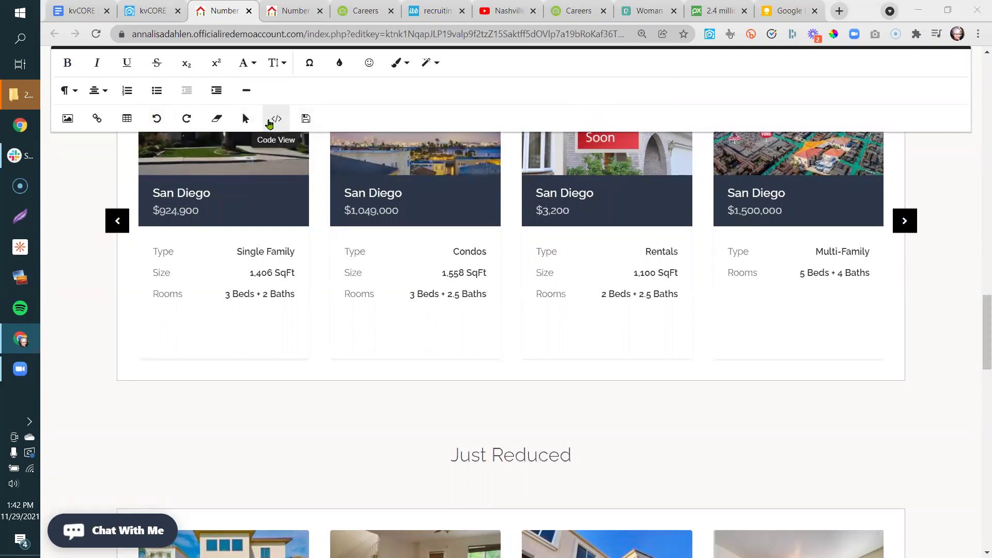
pyautogui.click(265, 120)
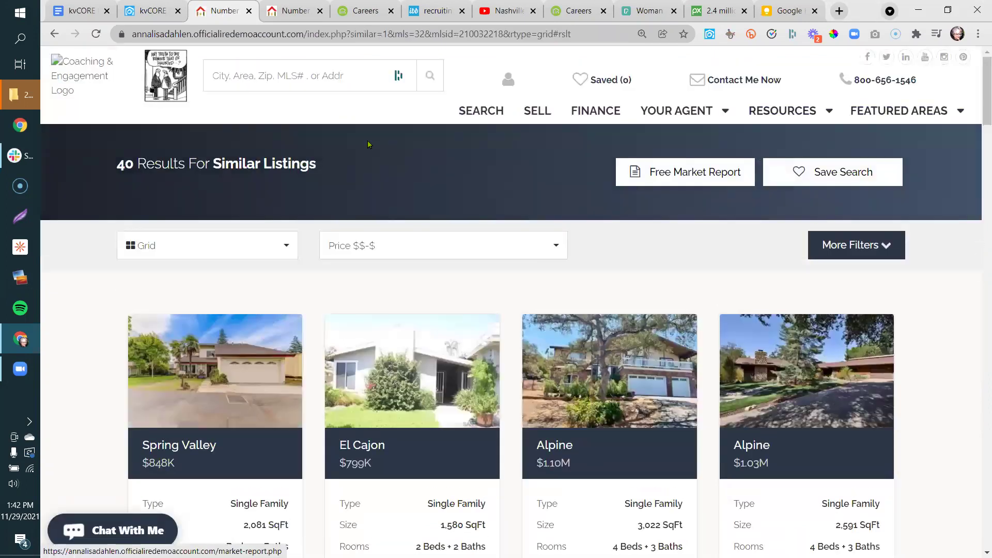
pyautogui.click(275, 12)
pyautogui.click(216, 11)
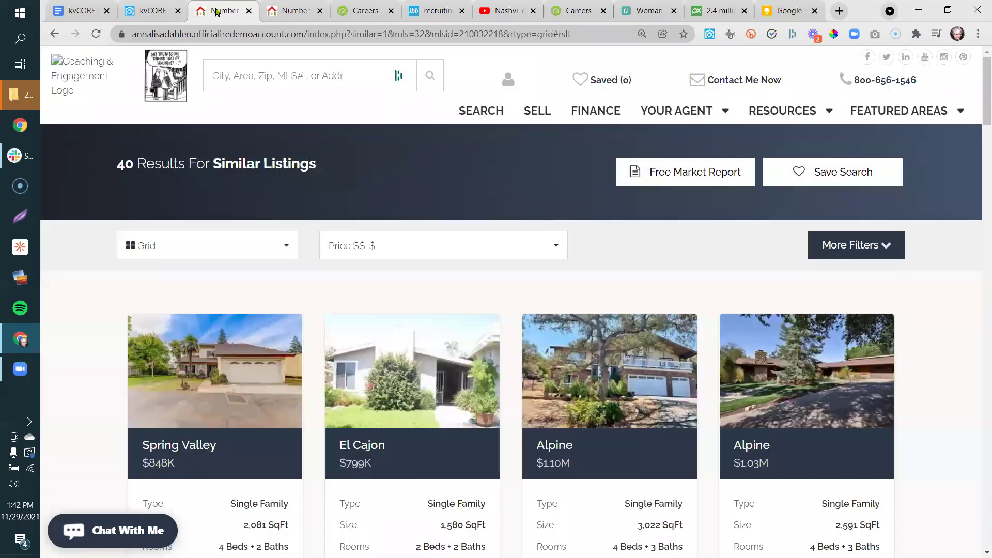
pyautogui.click(55, 35)
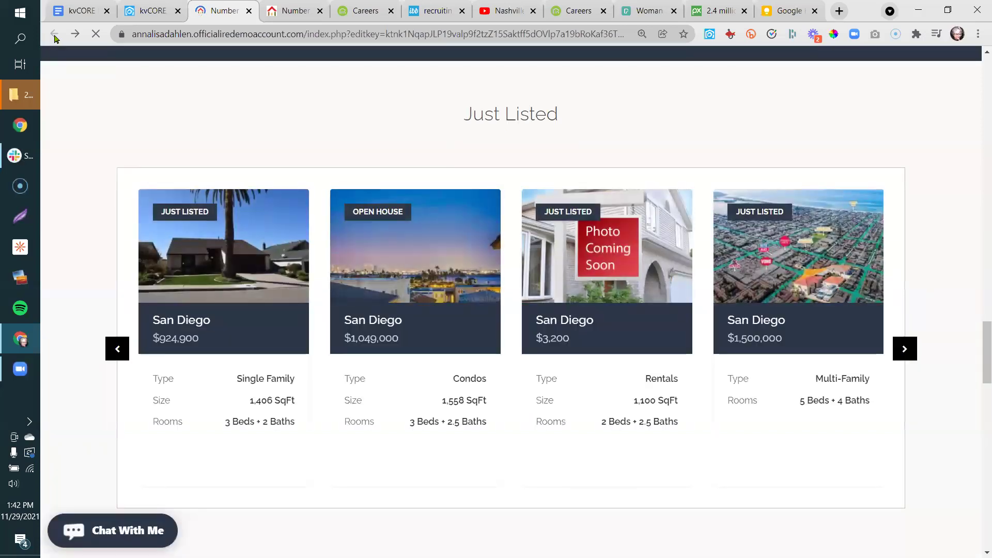
# - Open the site editor again from the Template Homepage Widgets section of the kvCORE website settings
pyautogui.click(139, 7)
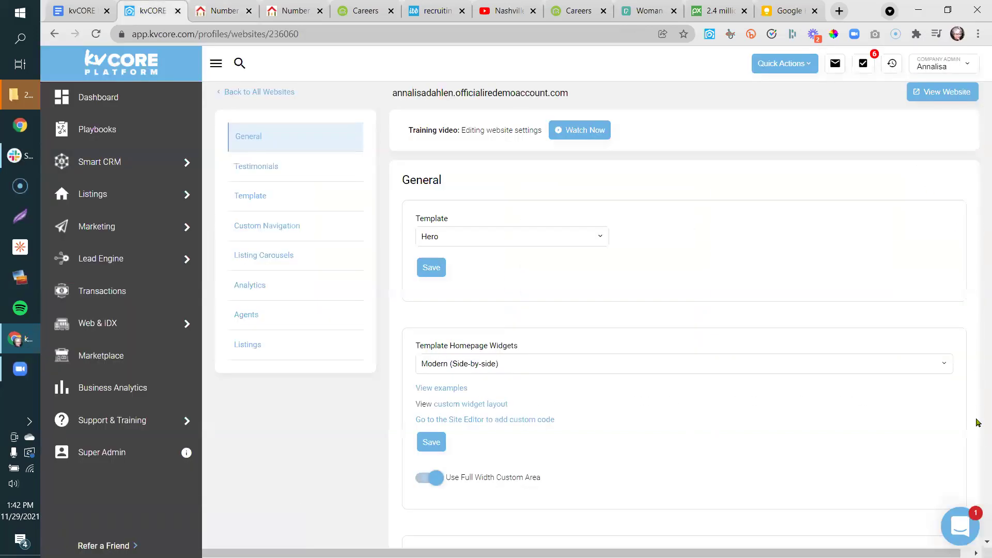
pyautogui.scroll(-10, 979, 219)
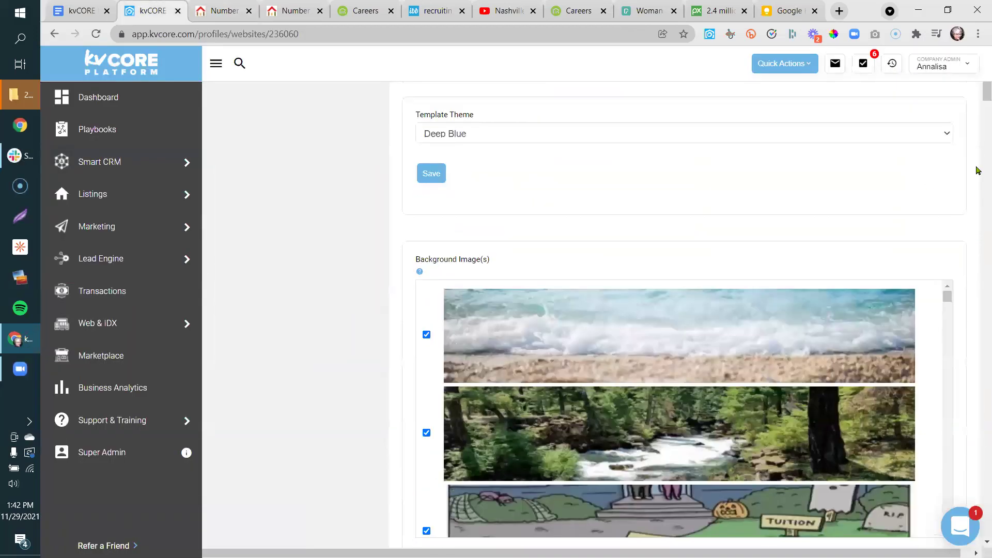
pyautogui.scroll(-8, 978, 170)
pyautogui.scroll(16, 978, 71)
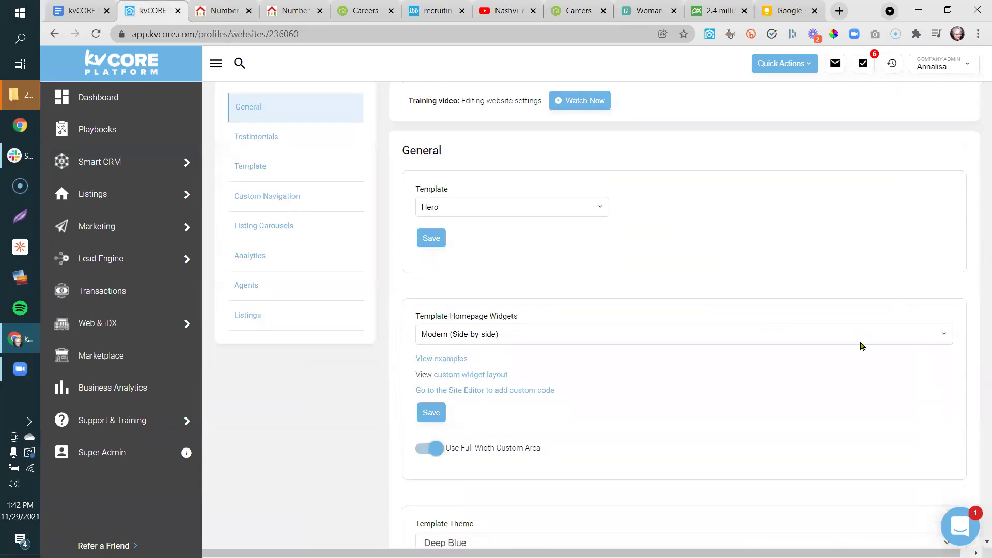
pyautogui.scroll(2, 818, 397)
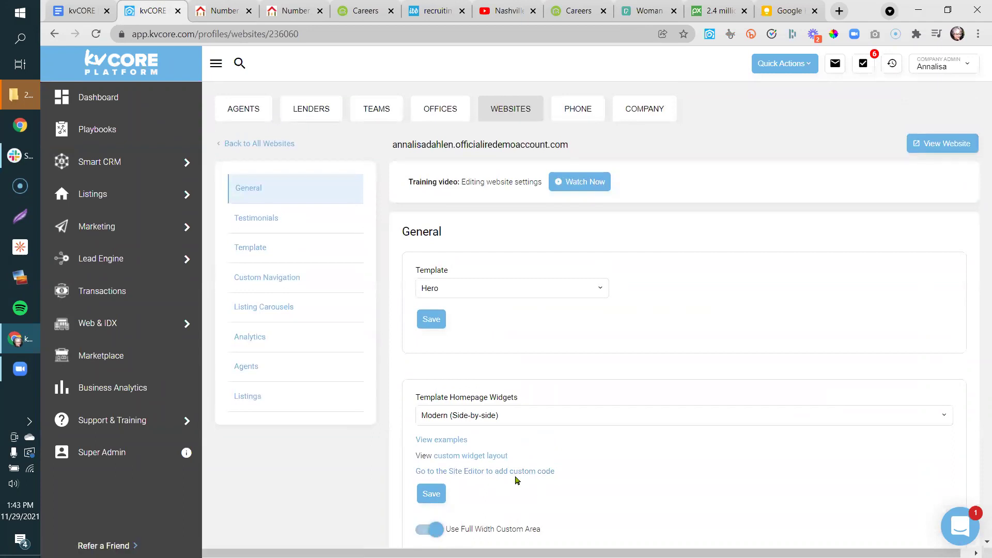
pyautogui.click(516, 474)
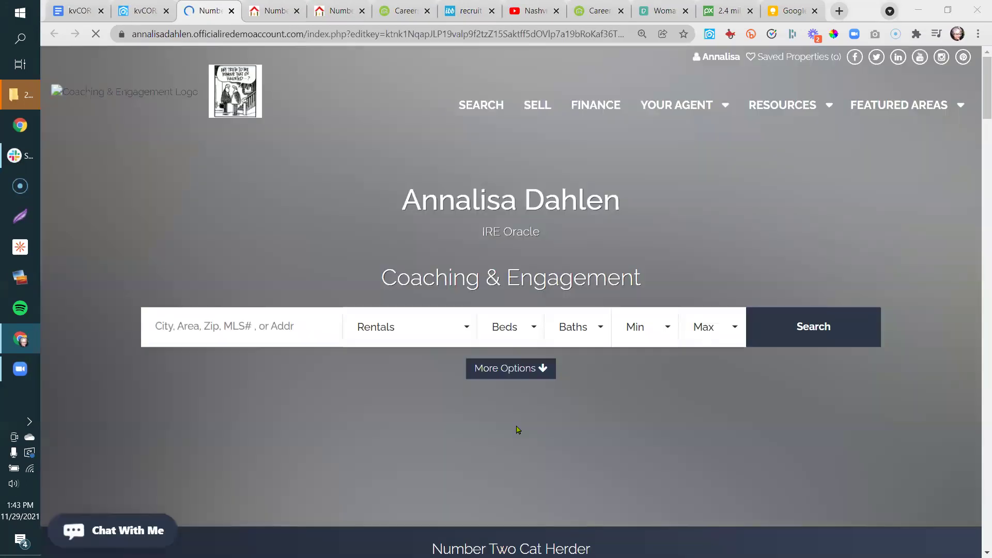
# - Show the source code of the homepage custom area and select all of it
pyautogui.scroll(-7, 243, 393)
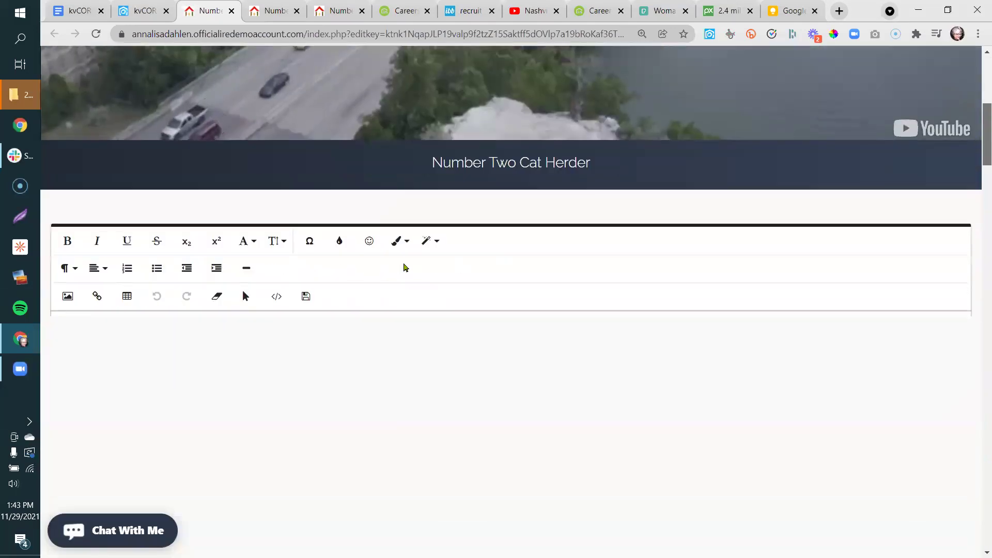
pyautogui.click(277, 297)
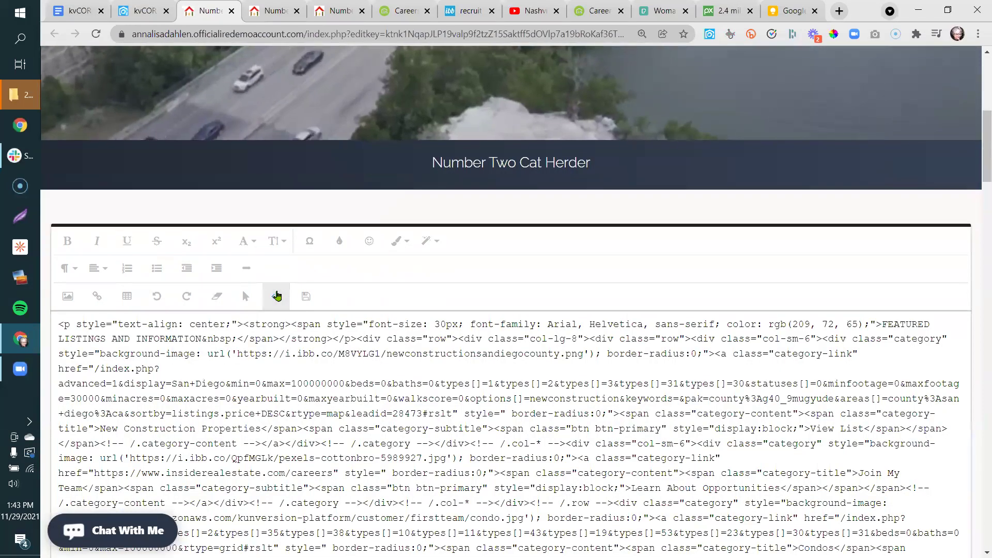
pyautogui.hotkey('ctrl', 'a')
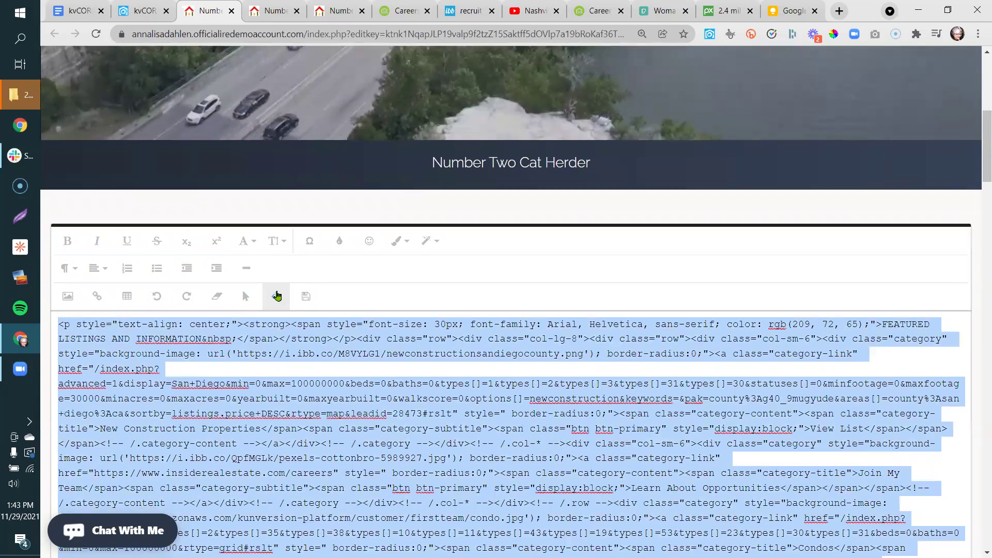
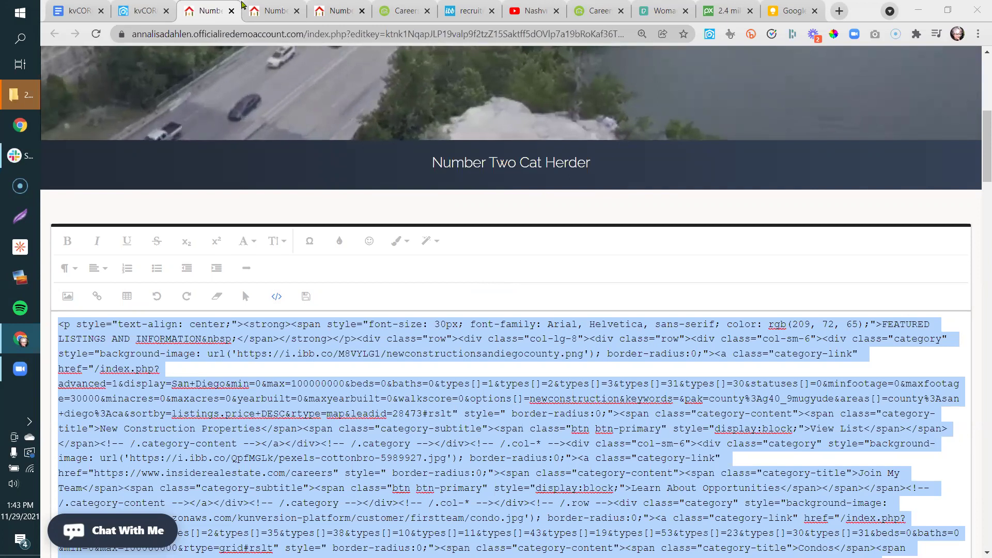
# - In the kvCORE website settings, review the Template Homepage Widgets options and the custom widget layout examples
pyautogui.click(148, 11)
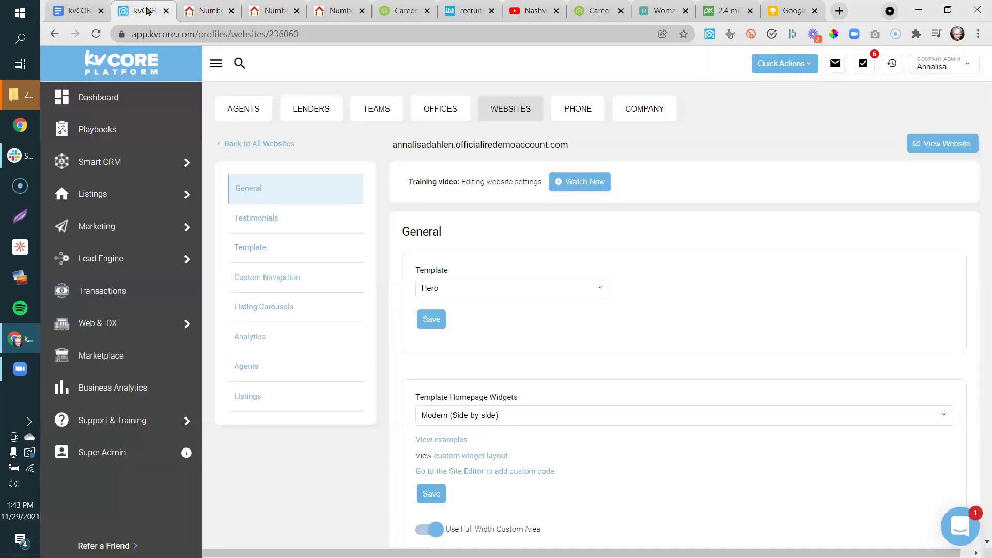
pyautogui.moveTo(128, 324)
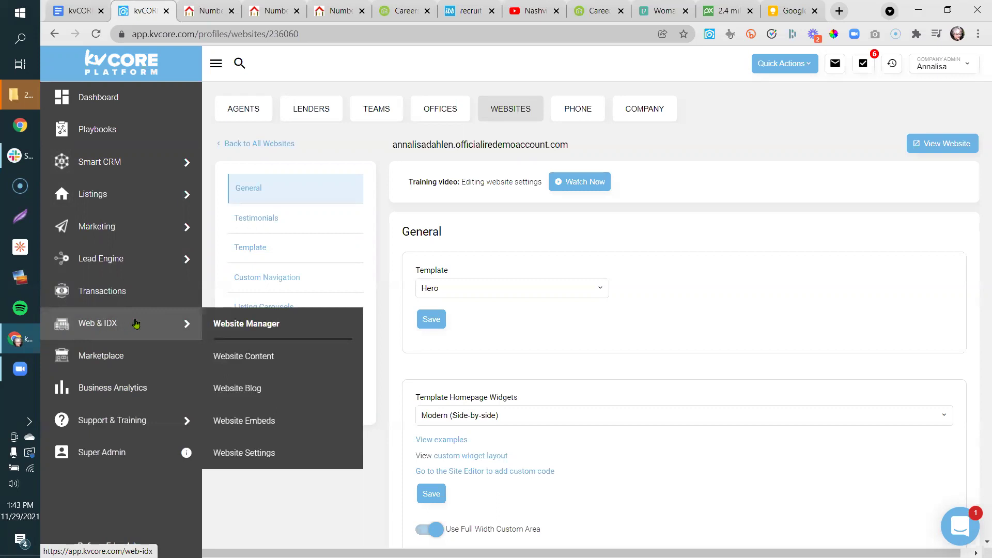
pyautogui.moveTo(176, 315)
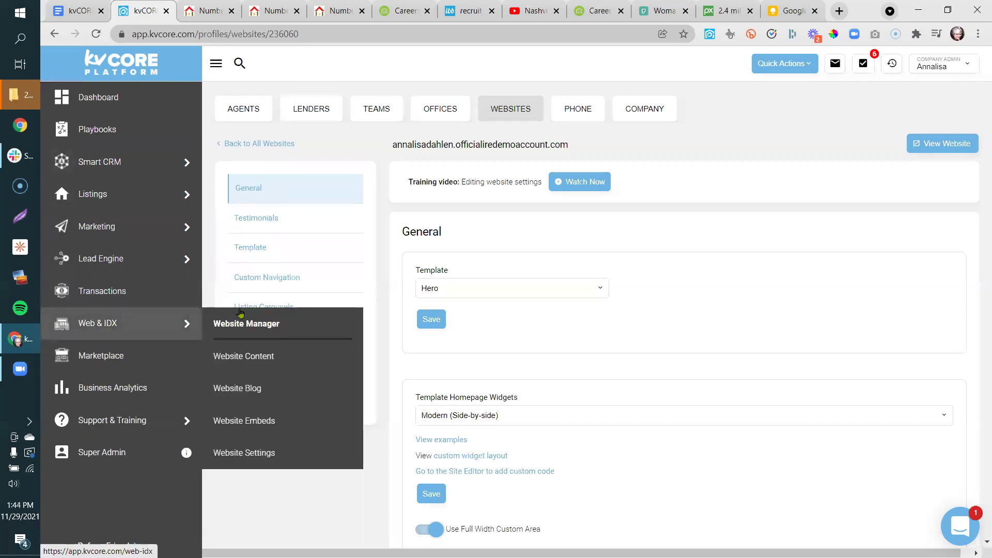
pyautogui.click(256, 447)
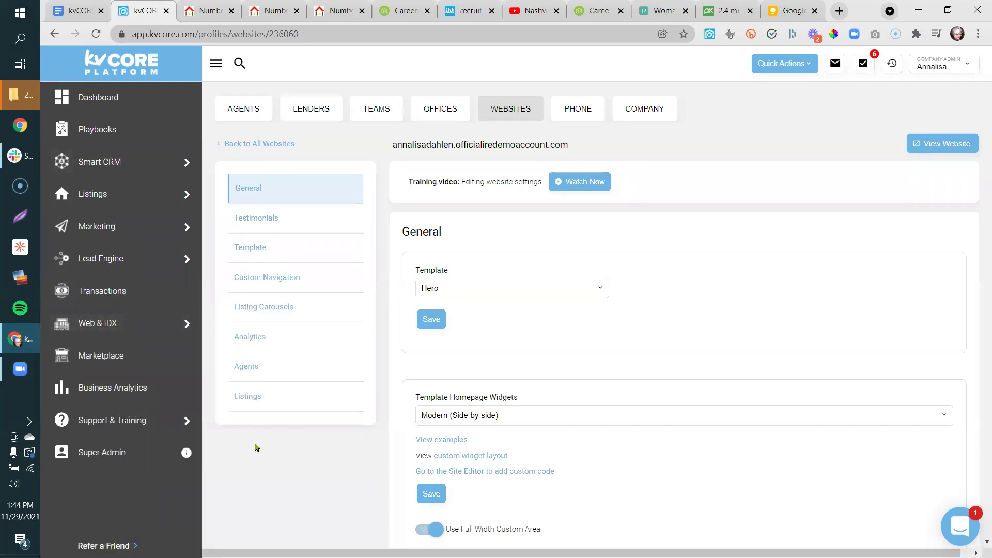
pyautogui.click(520, 425)
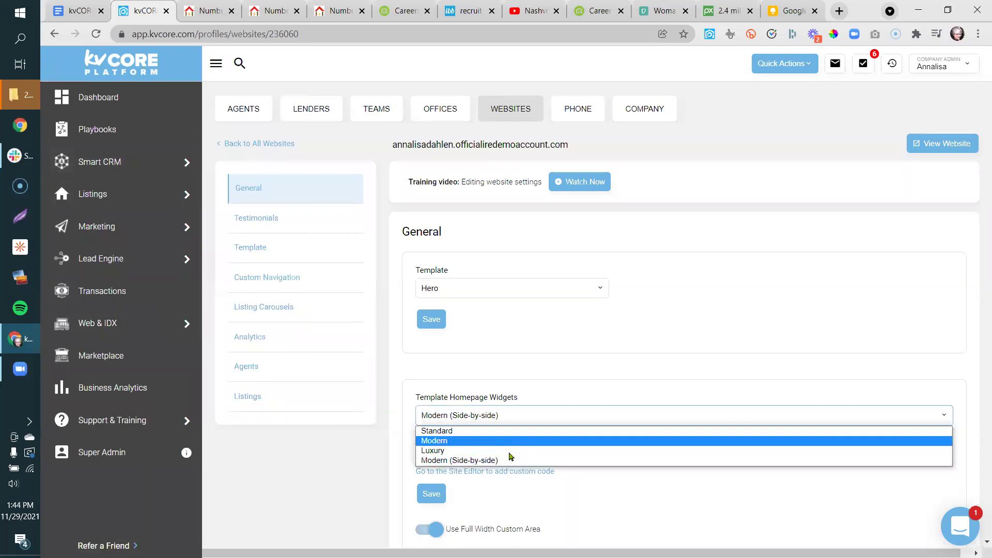
pyautogui.click(375, 454)
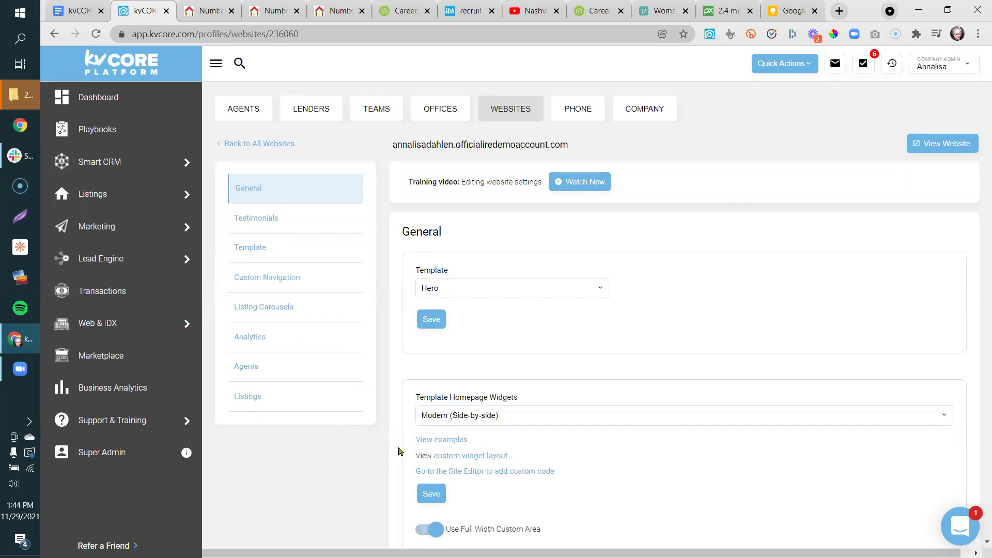
pyautogui.click(439, 440)
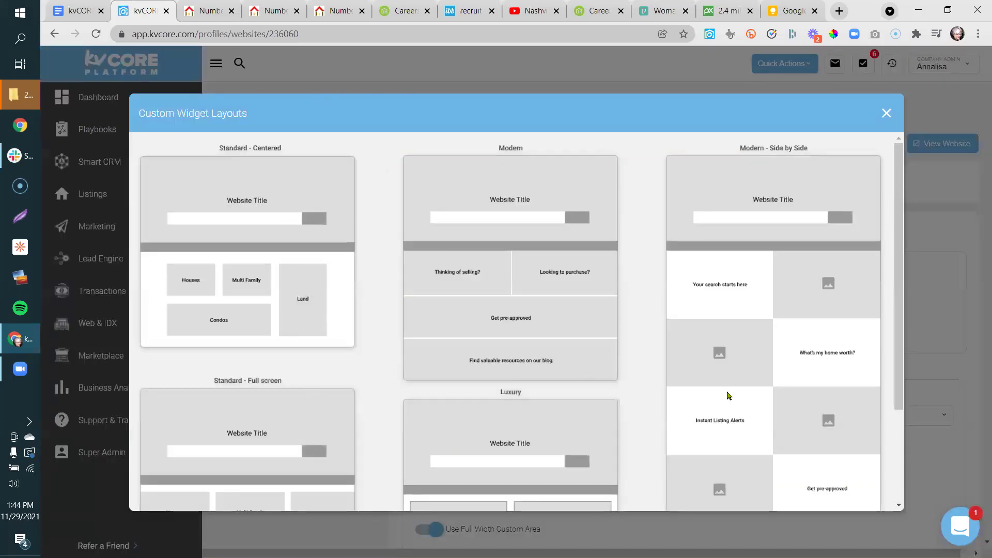
pyautogui.click(885, 116)
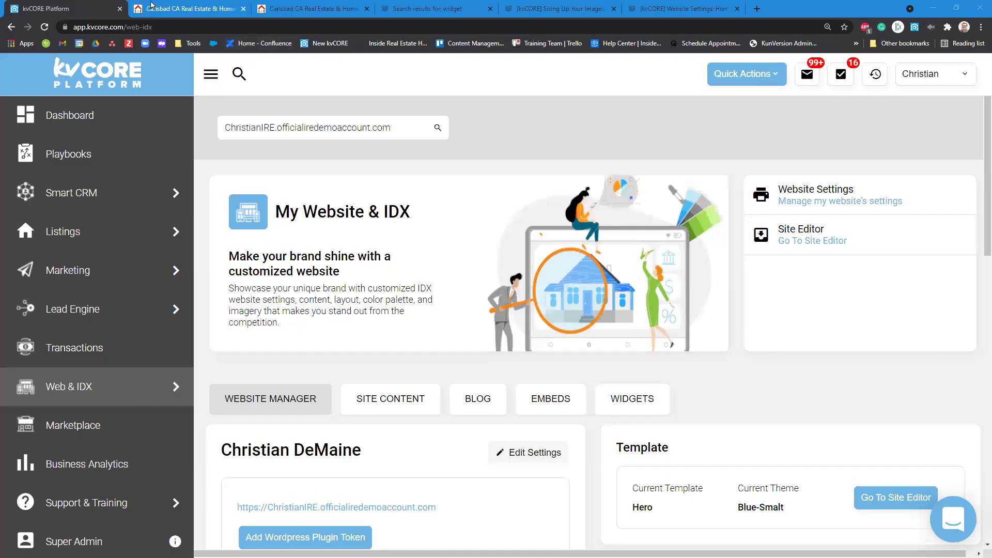
# - Examine the side-by-side tiles in the second demo site's editor and dismiss the save confirmation
pyautogui.click(169, 13)
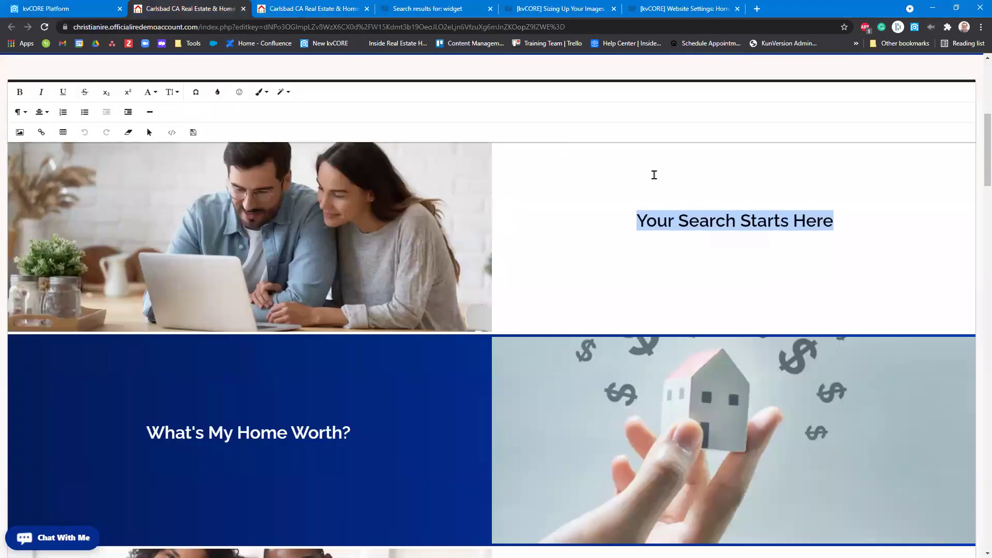
pyautogui.scroll(6, 654, 175)
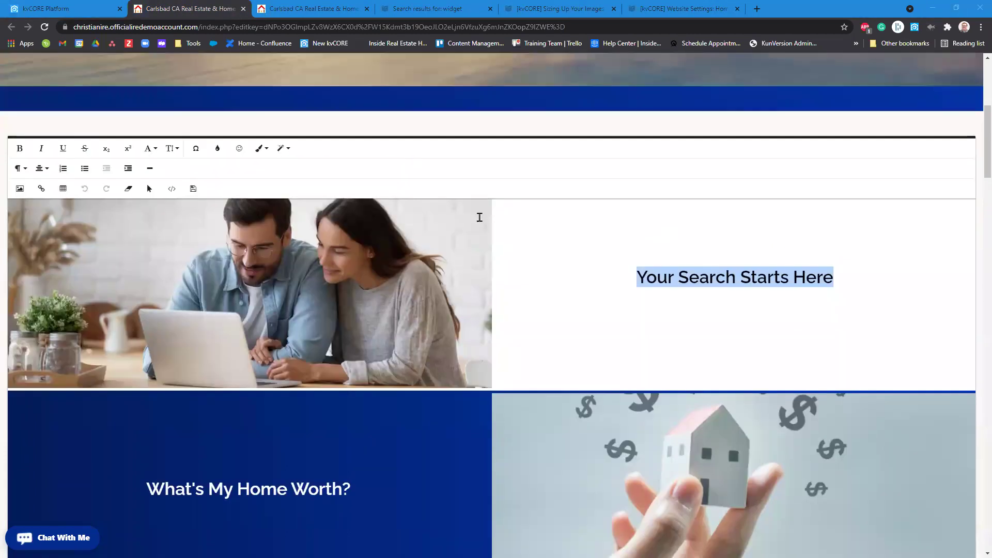
pyautogui.scroll(-4, 406, 391)
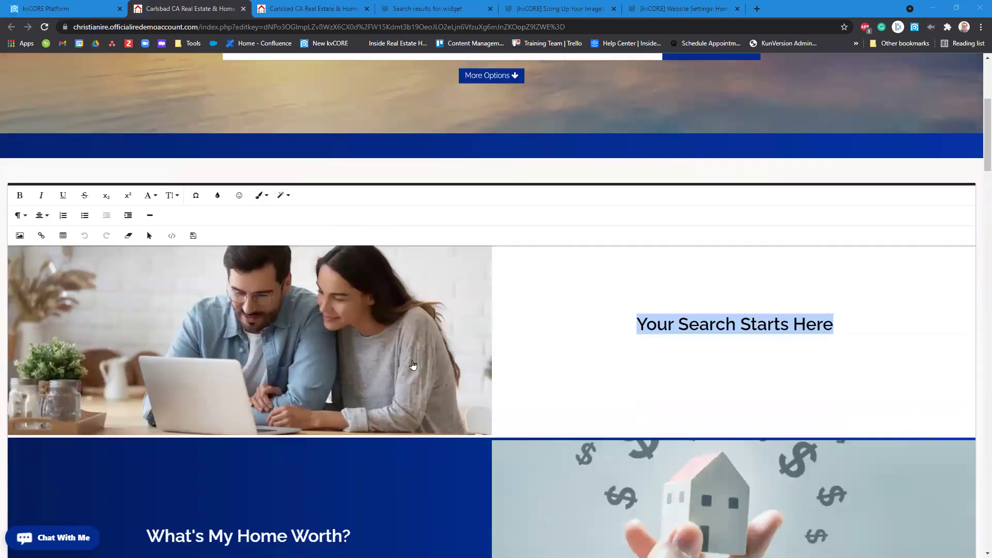
pyautogui.scroll(5, 312, 109)
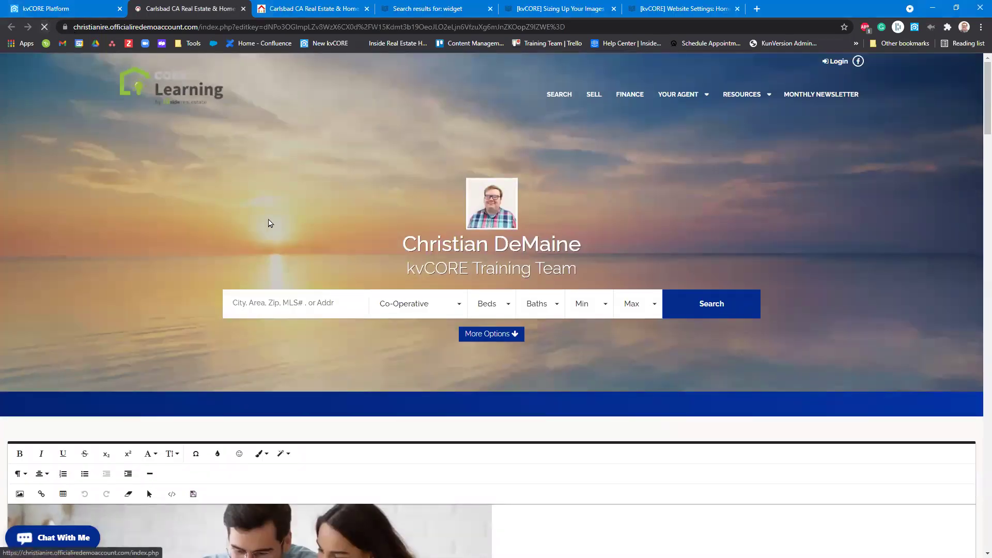
pyautogui.scroll(-4, 742, 381)
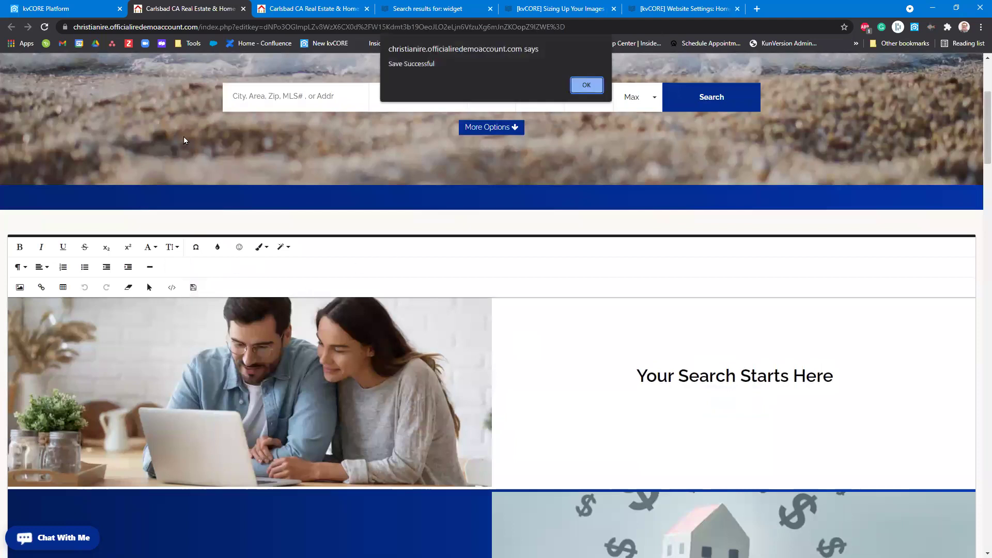
pyautogui.click(590, 88)
# - Switch to the live homepage and examine the "Your Search Starts Here" tile and its text
pyautogui.hotkey('ctrl', 'Tab')
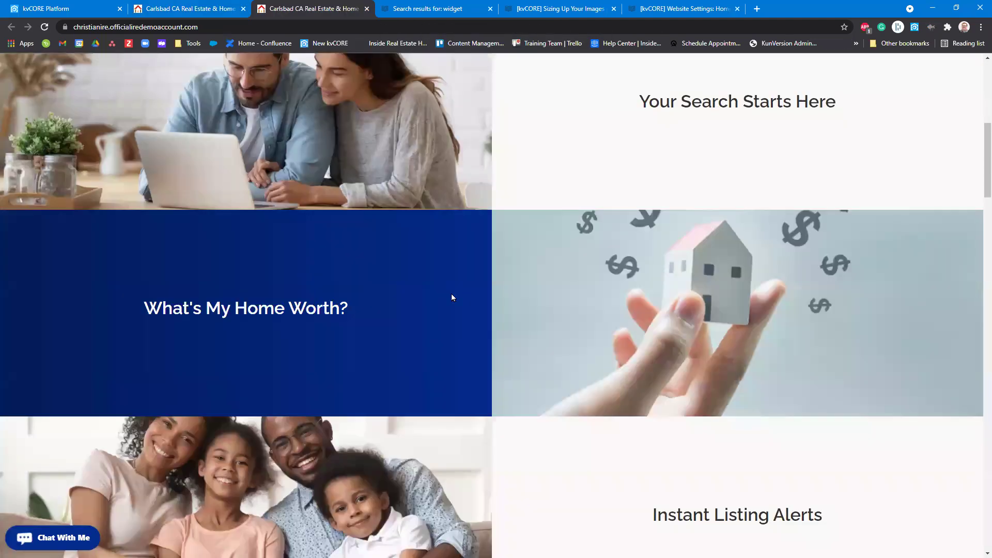
pyautogui.scroll(6, 741, 304)
pyautogui.scroll(-5, 648, 246)
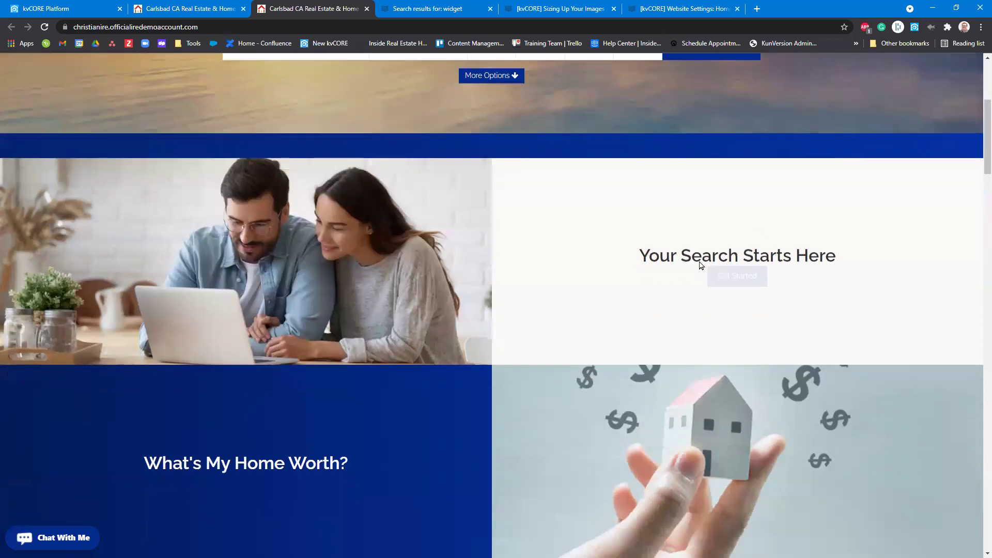
pyautogui.moveTo(648, 247); pyautogui.dragTo(837, 246)
pyautogui.click(823, 269)
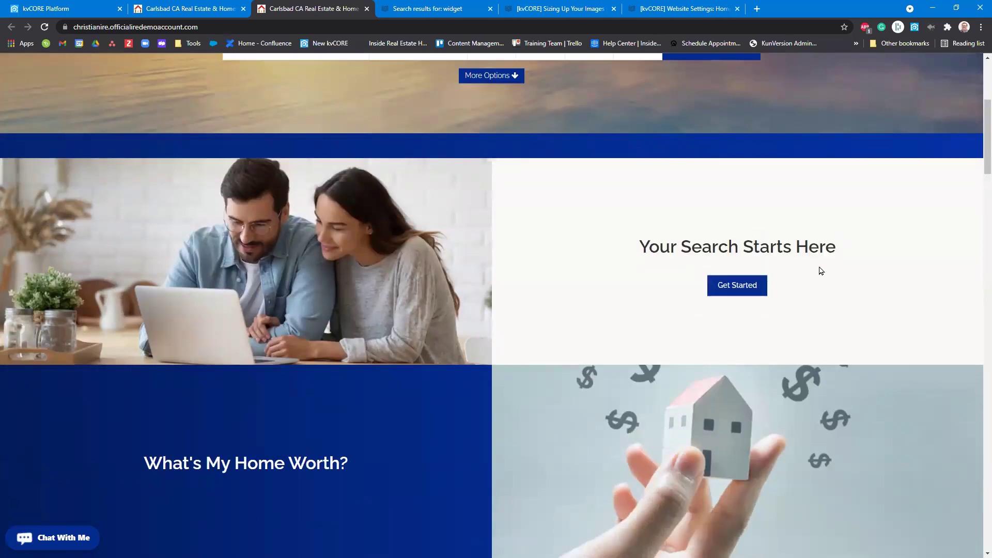
# - Follow the "Get Started" link of the "Your Search Starts Here" tile to view the page it leads to
pyautogui.click(742, 292)
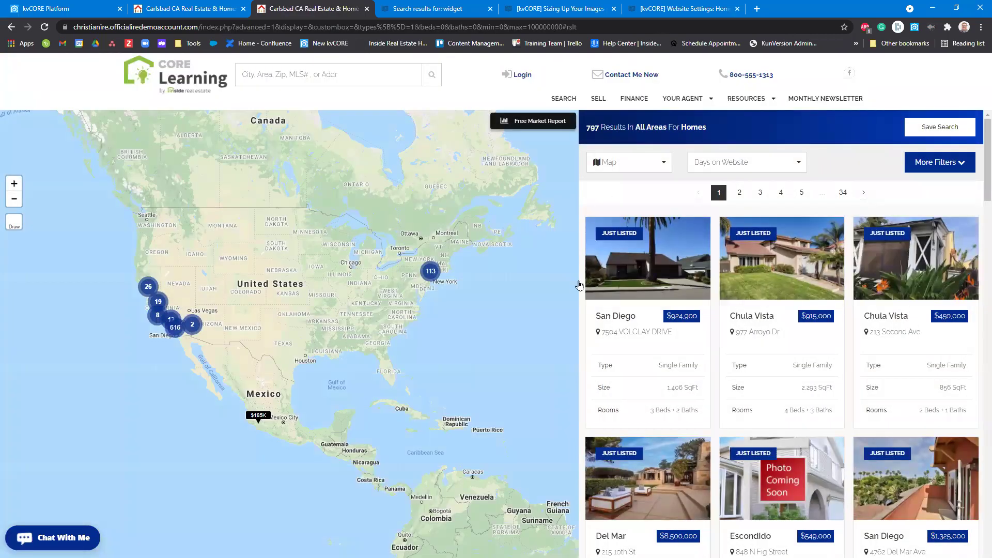
pyautogui.click(186, 8)
pyautogui.click(310, 8)
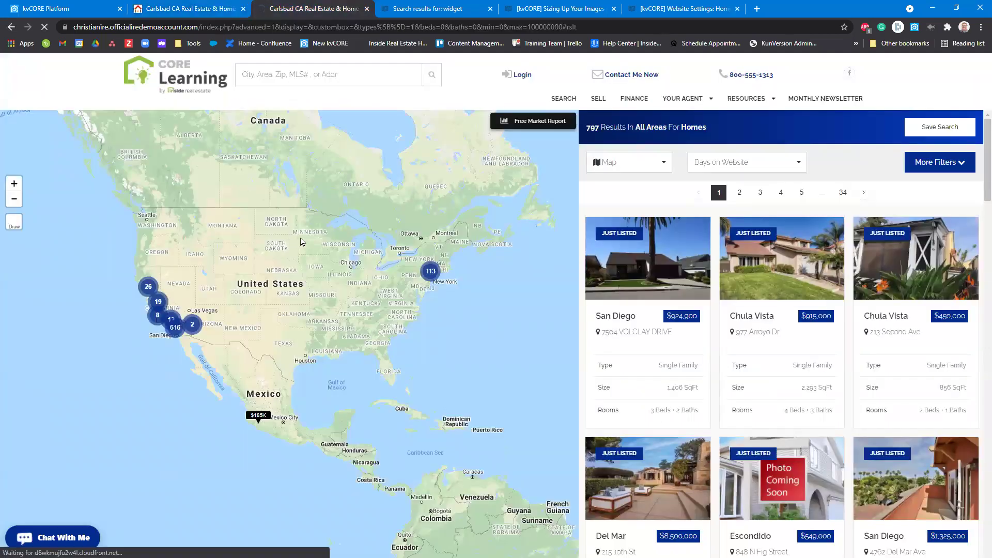
# - Return to the live homepage and examine the side-by-side tiles around "What's My Home Worth?" and "Instant Listing Alerts"
pyautogui.scroll(-7, 501, 325)
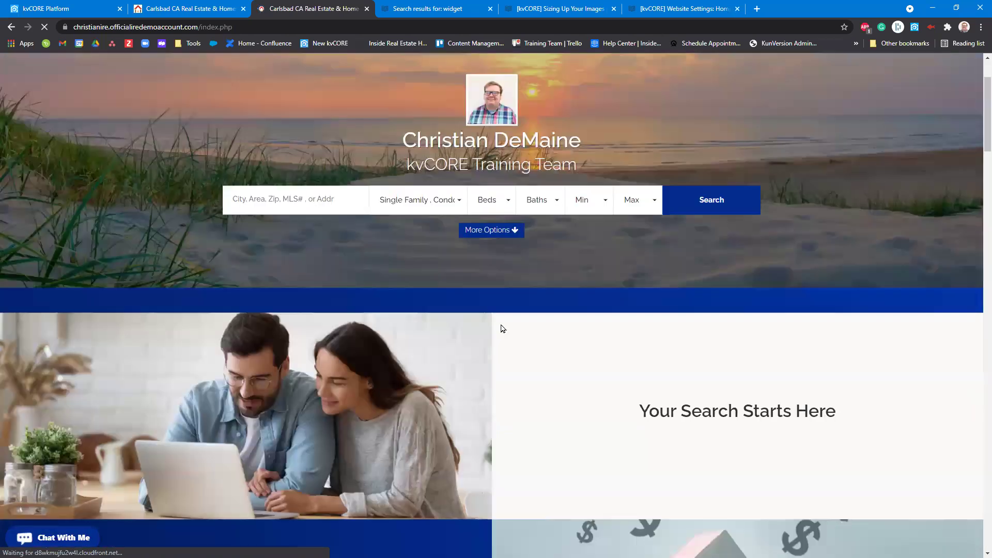
pyautogui.scroll(-3, 441, 332)
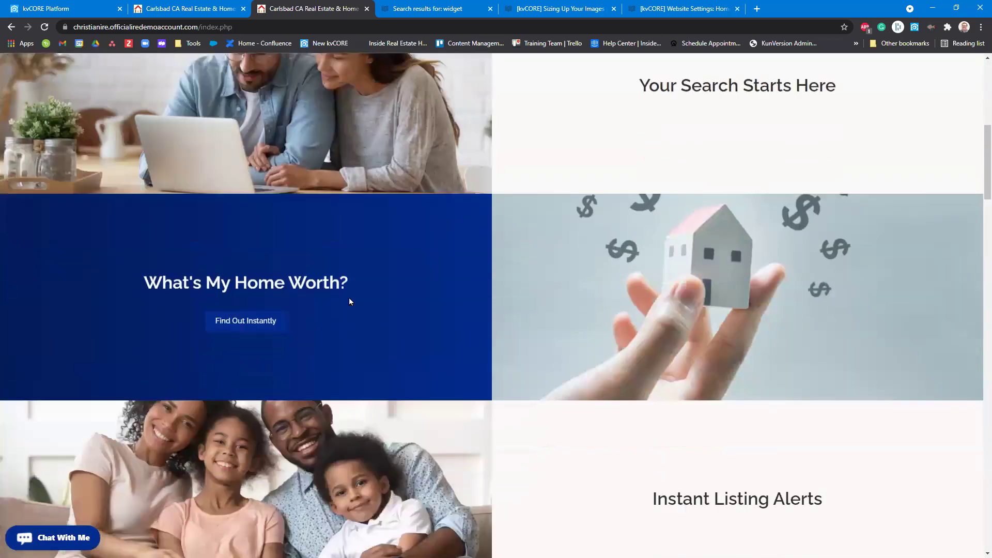
pyautogui.scroll(-5, 391, 246)
pyautogui.scroll(3, 429, 183)
# - In the kvCORE platform's Lead Engine, start building a Landing Page for the demo account domain
pyautogui.click(88, 7)
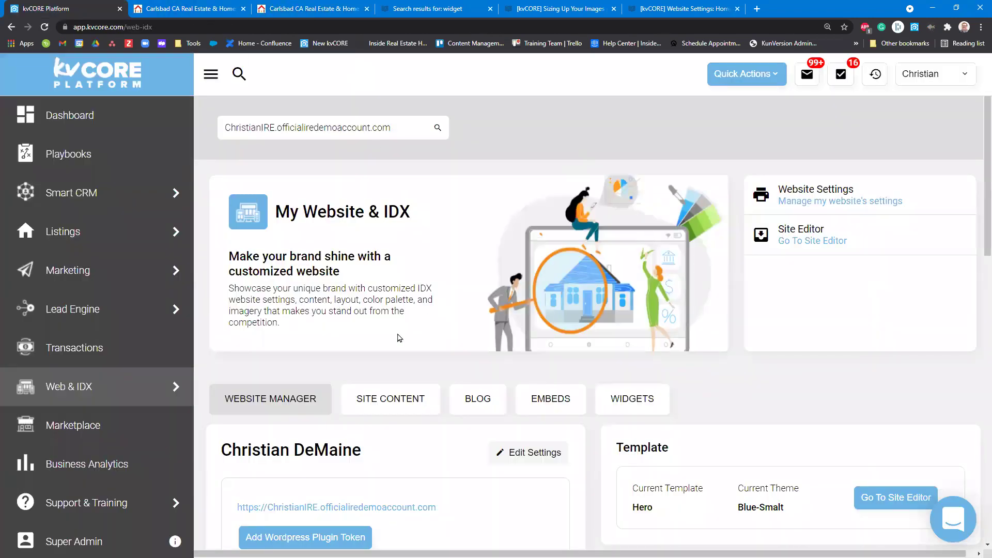
pyautogui.moveTo(98, 320)
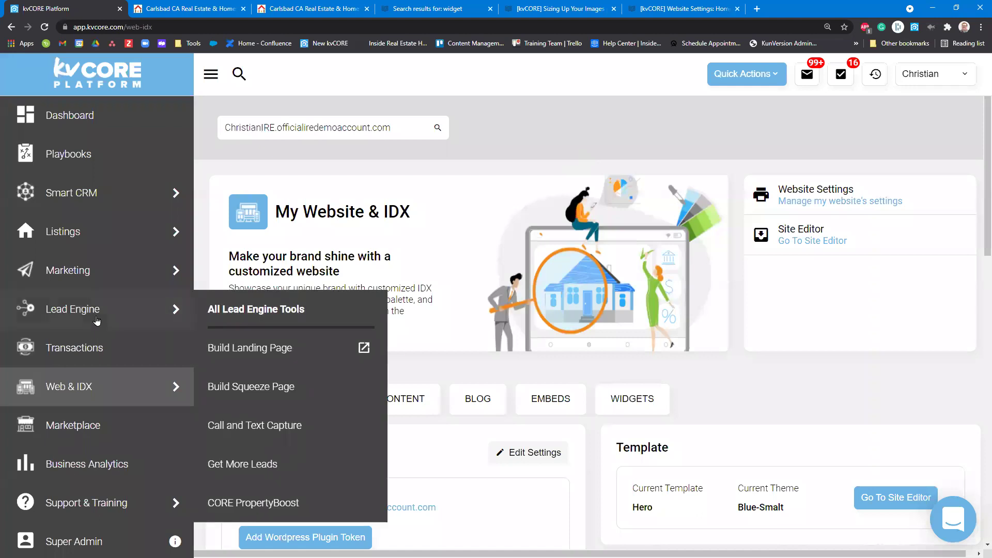
pyautogui.click(61, 310)
pyautogui.scroll(-4, 443, 294)
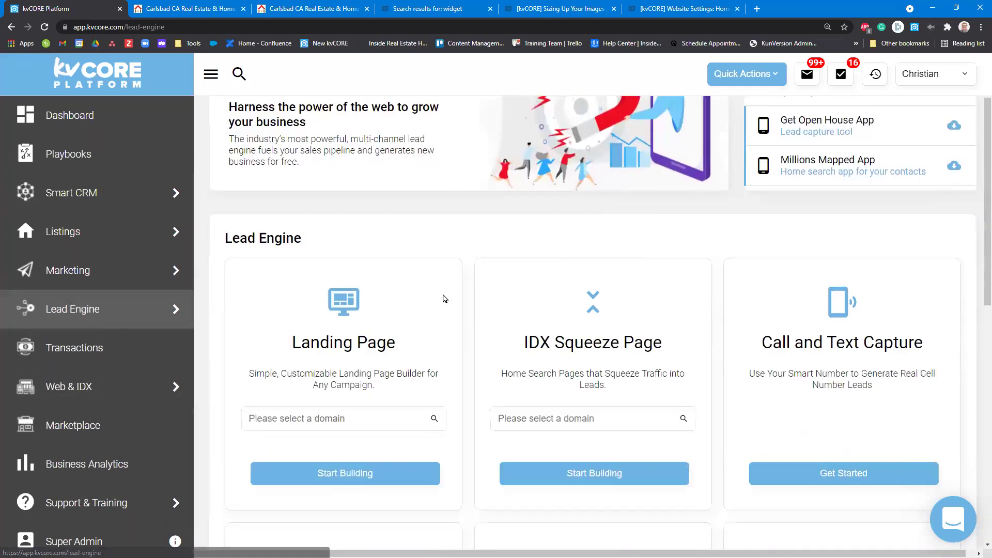
pyautogui.moveTo(277, 218); pyautogui.dragTo(413, 276)
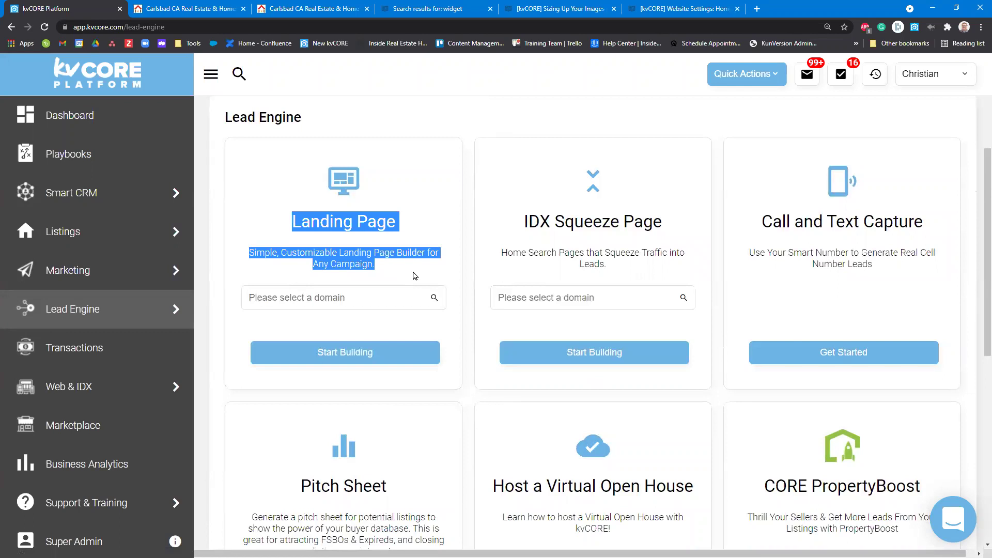
pyautogui.click(355, 297)
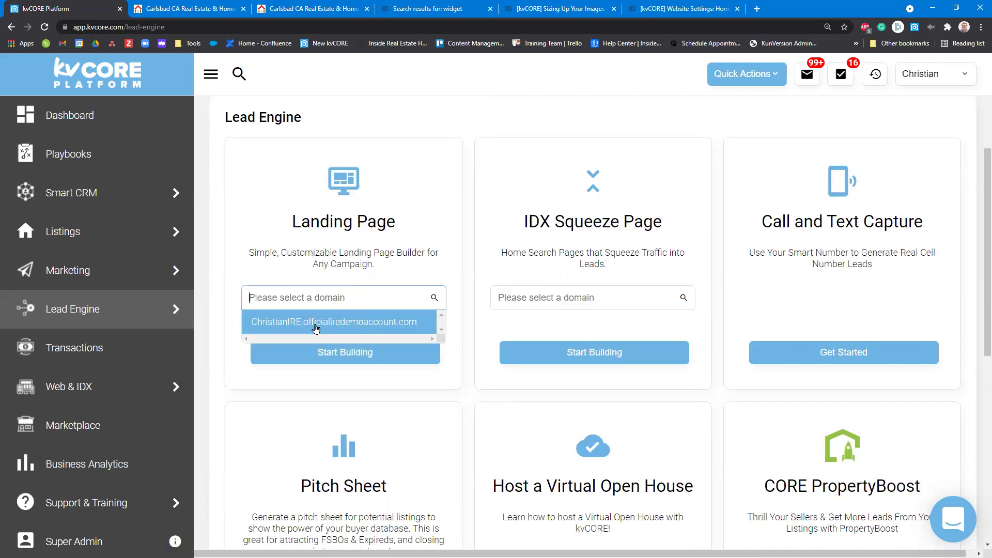
pyautogui.click(316, 325)
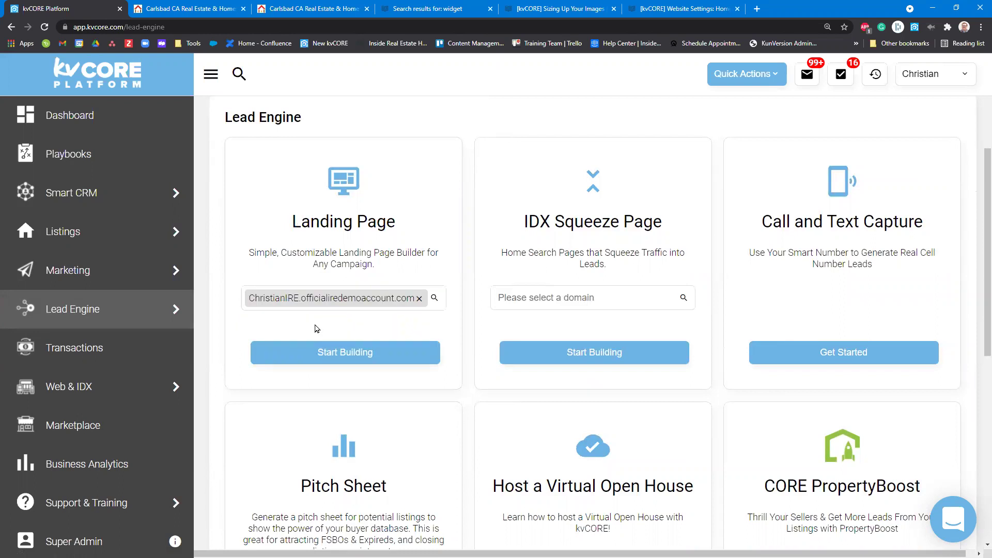
pyautogui.click(334, 353)
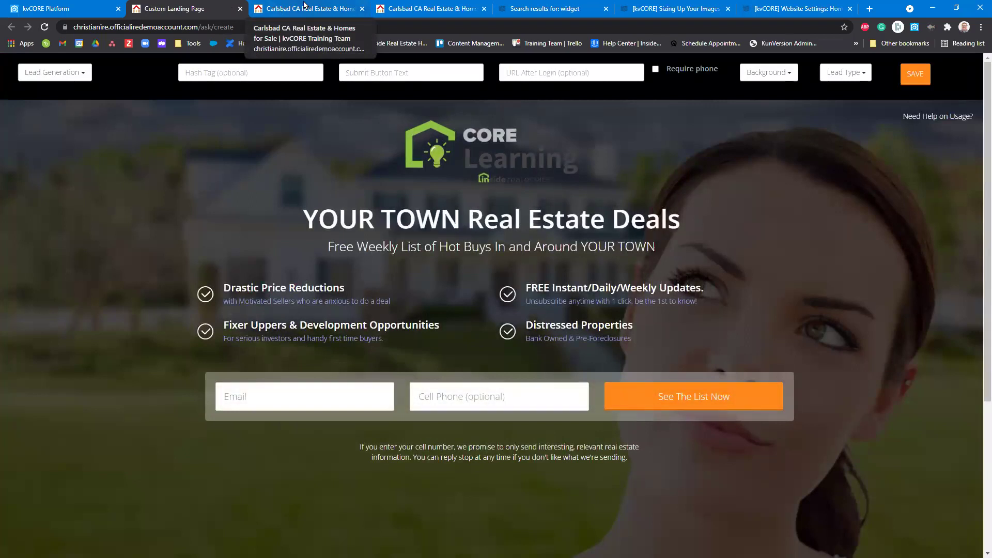
# - Switch back to the live homepage and examine the "Instant Listing Alerts", "Get Pre-Approved" and "Still Have Questions?" tiles
pyautogui.click(305, 5)
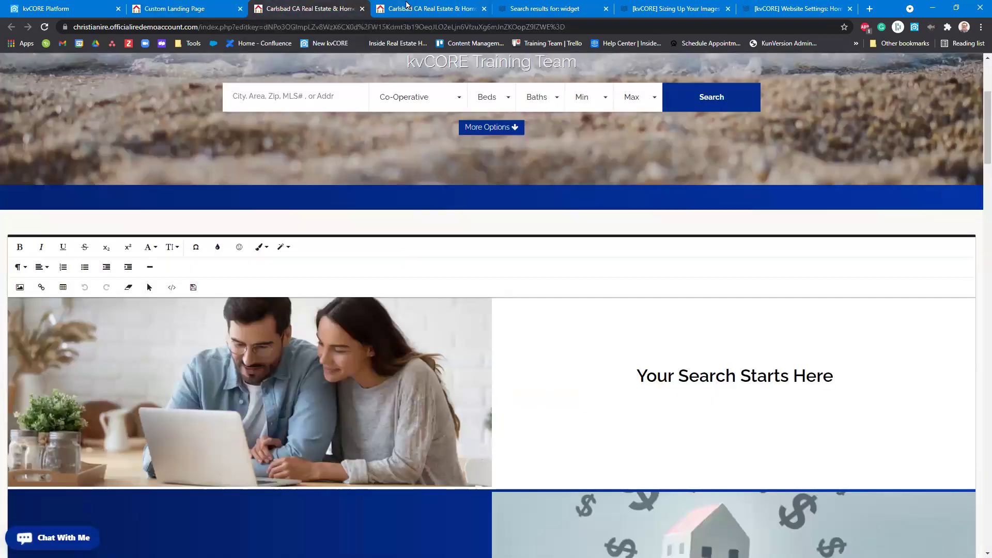
pyautogui.click(409, 6)
pyautogui.scroll(4, 703, 283)
pyautogui.scroll(-7, 672, 289)
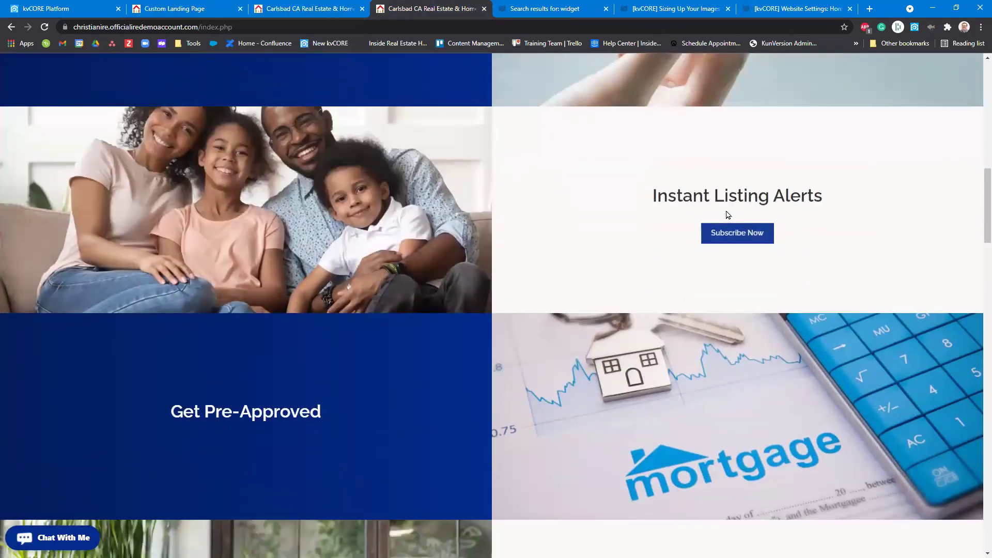
pyautogui.moveTo(656, 195); pyautogui.dragTo(851, 205)
pyautogui.scroll(-3, 569, 290)
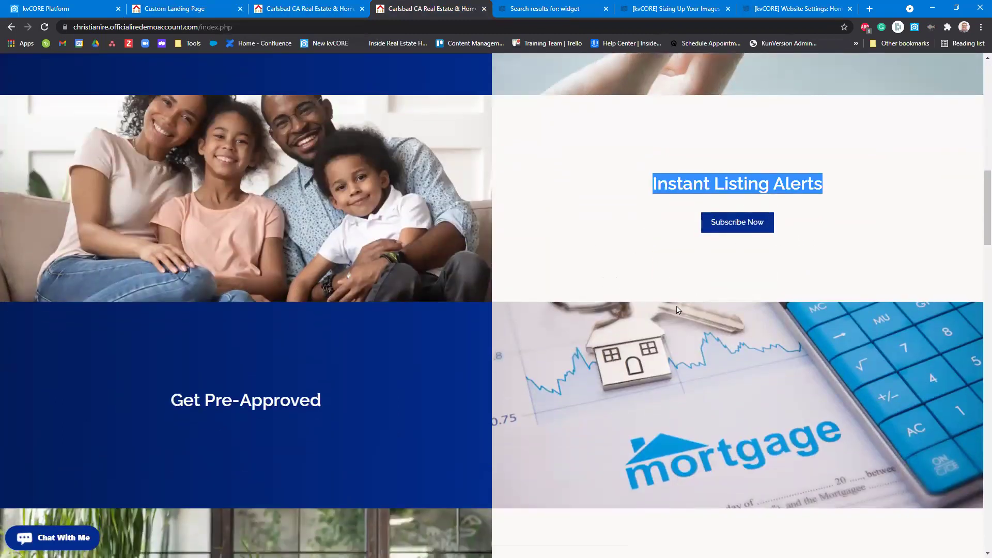
pyautogui.moveTo(365, 261); pyautogui.dragTo(168, 279)
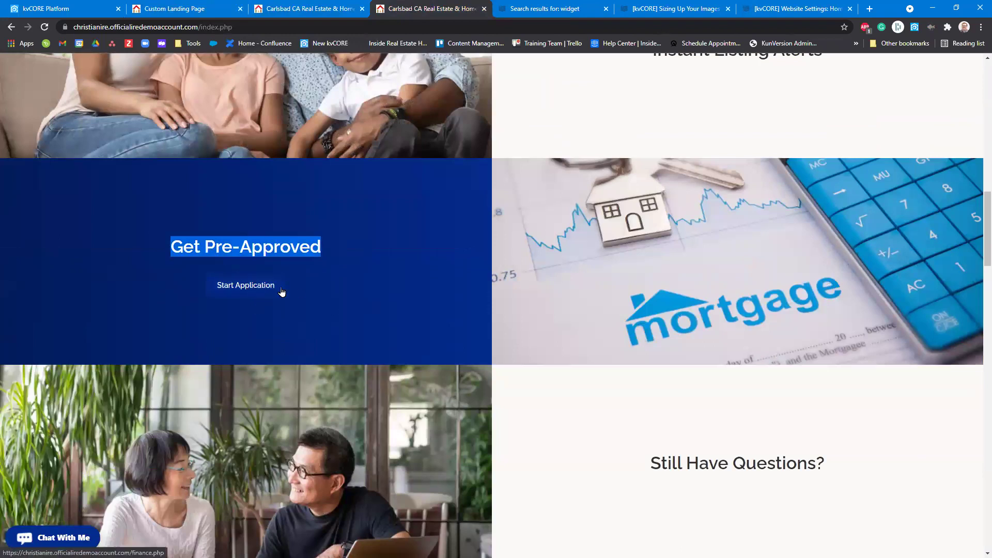
pyautogui.scroll(-4, 542, 326)
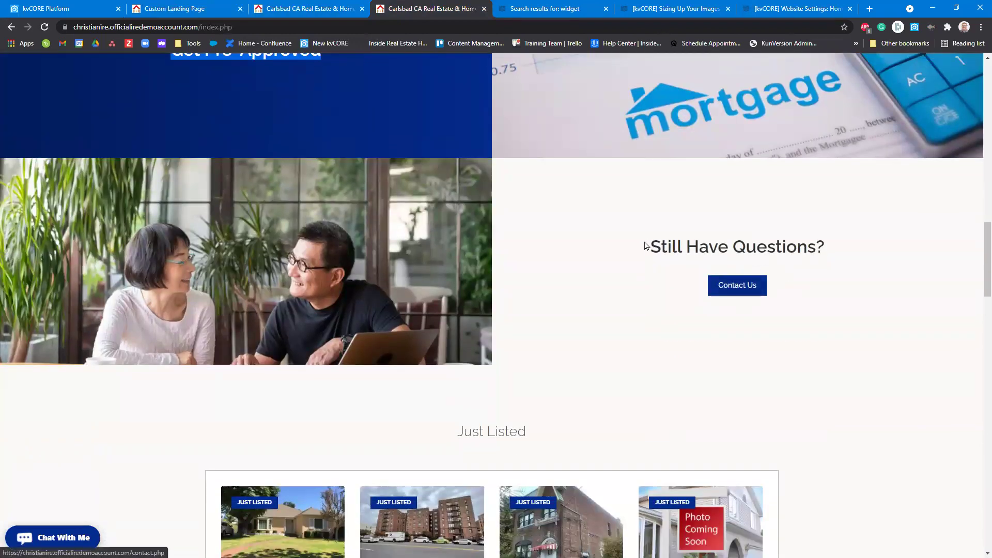
pyautogui.moveTo(645, 246); pyautogui.dragTo(865, 251)
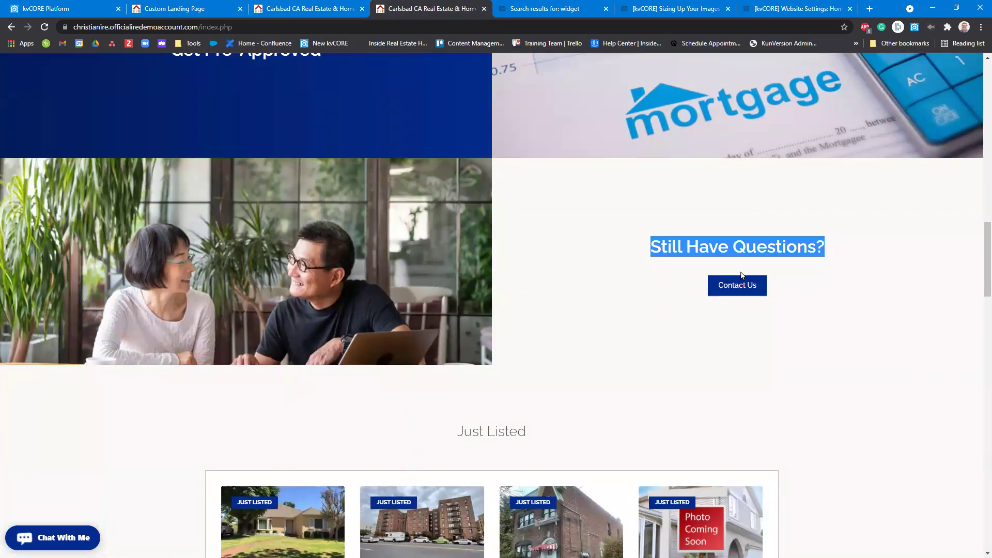
# - Follow the "Contact Us" link of the "Still Have Questions?" tile and review the message form on its page
pyautogui.click(731, 285)
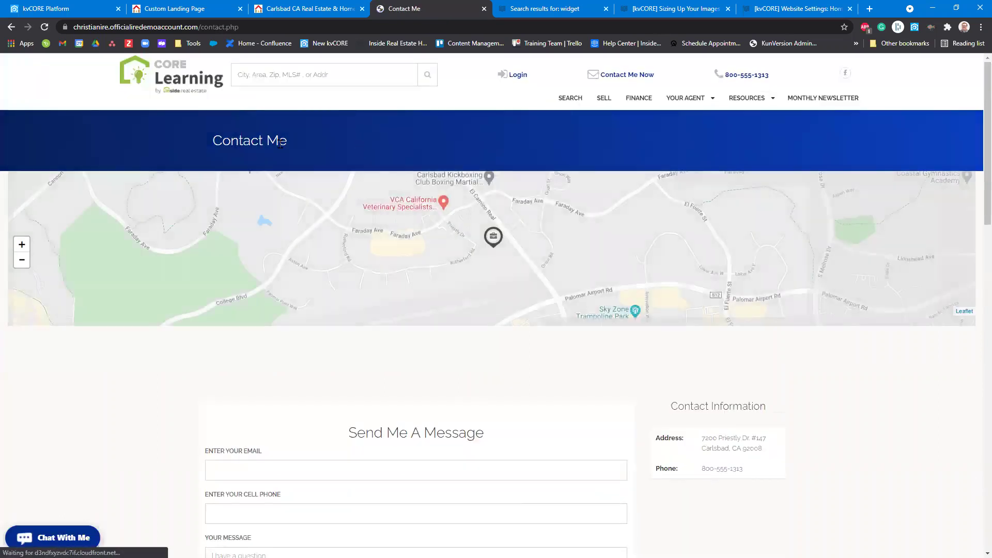
pyautogui.scroll(-3, 409, 347)
pyautogui.scroll(-2, 321, 356)
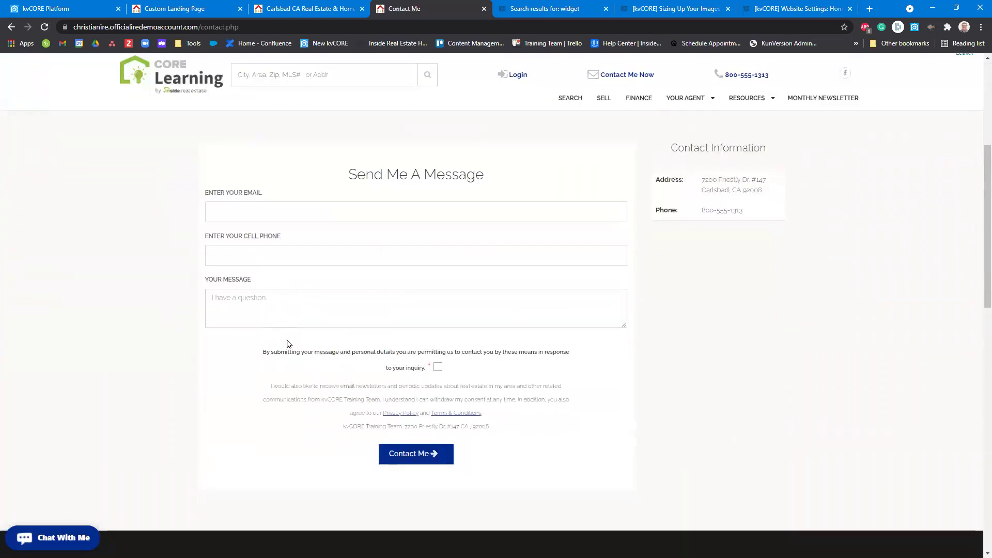
pyautogui.scroll(5, 298, 183)
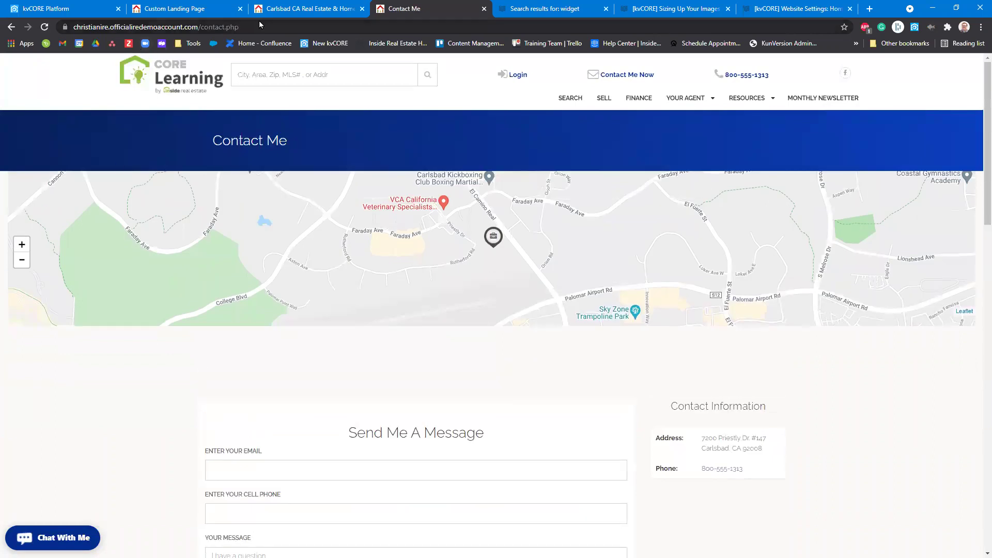
# - Copy the contact.php page's web address and paste it as the custom landing page's URL After Login
pyautogui.click(74, 27)
pyautogui.rightClick(118, 29)
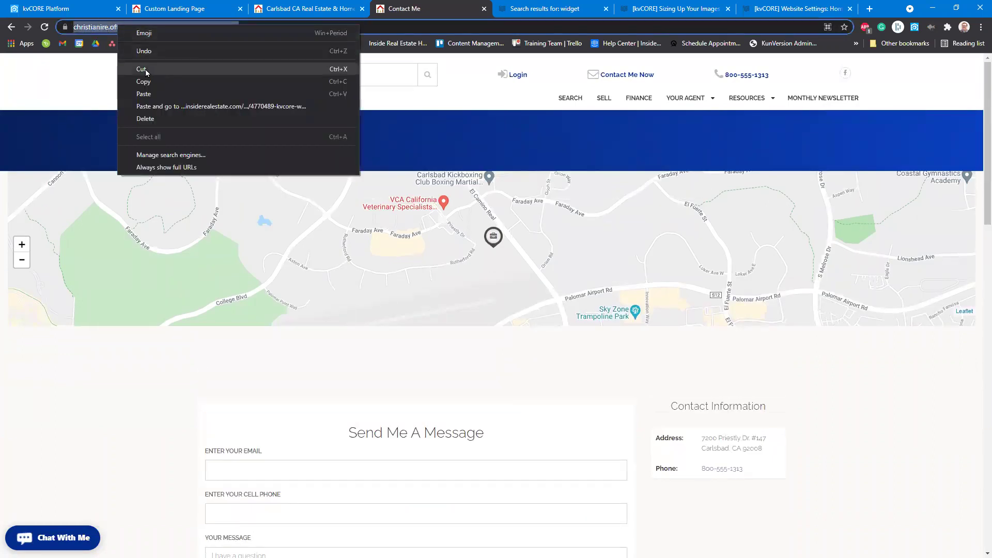
pyautogui.click(145, 77)
pyautogui.click(180, 6)
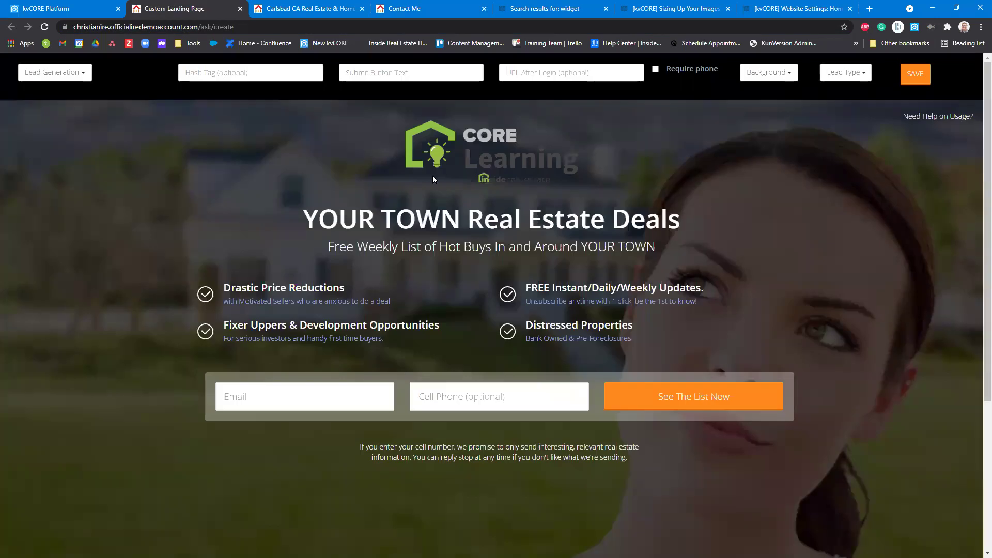
pyautogui.rightClick(561, 71)
pyautogui.click(599, 161)
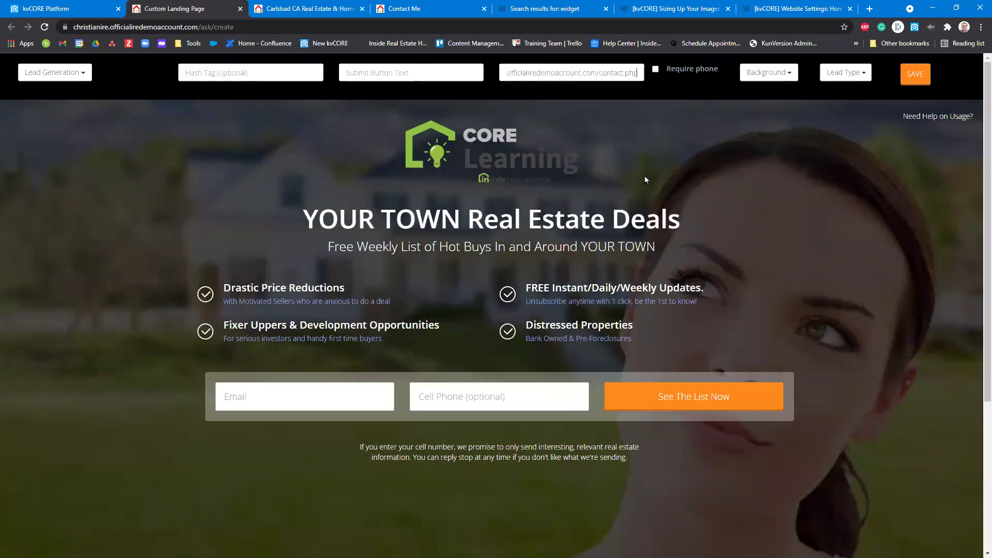
# - Replace the landing page's main headline with "Questions about Real Estate?"
pyautogui.moveTo(287, 222); pyautogui.dragTo(681, 223)
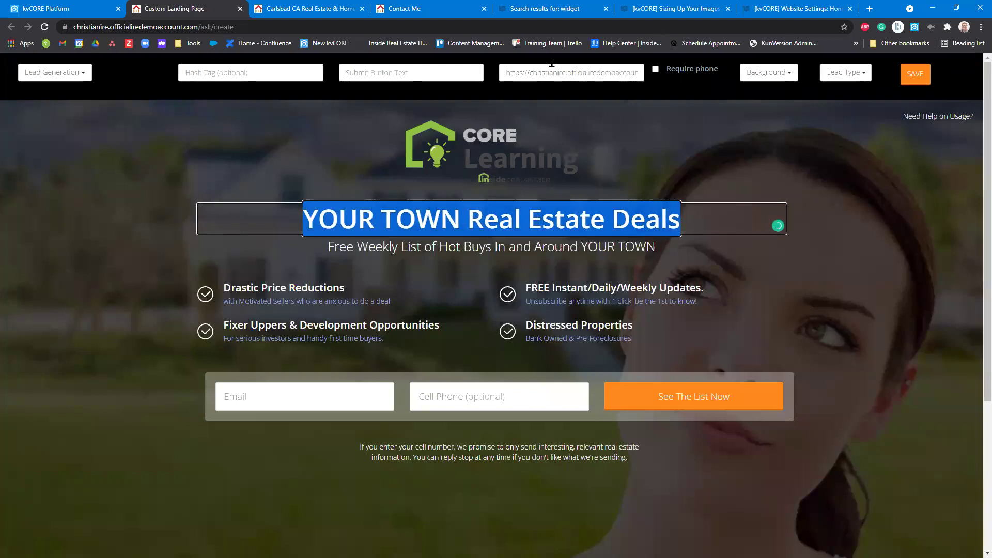
pyautogui.write('Questions a')
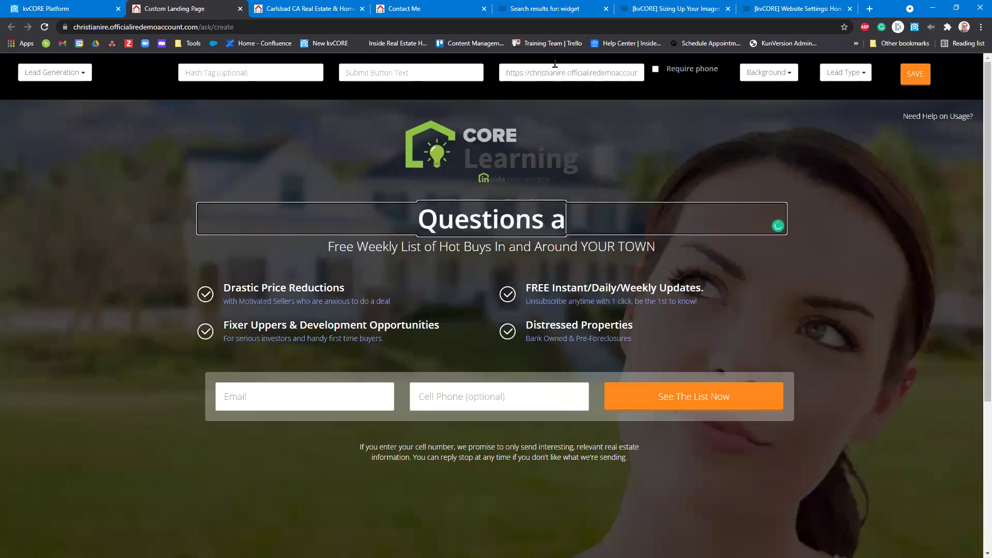
pyautogui.write('bout Real Esta')
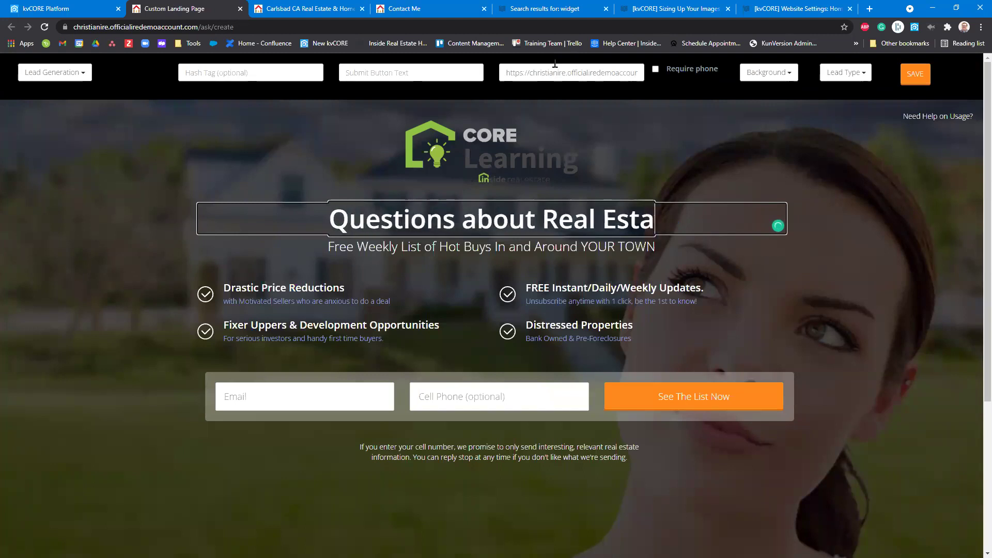
pyautogui.write('te?')
# - Remove all the checkmarked bullet points between the landing page's subheading and the lead form
pyautogui.click(336, 290)
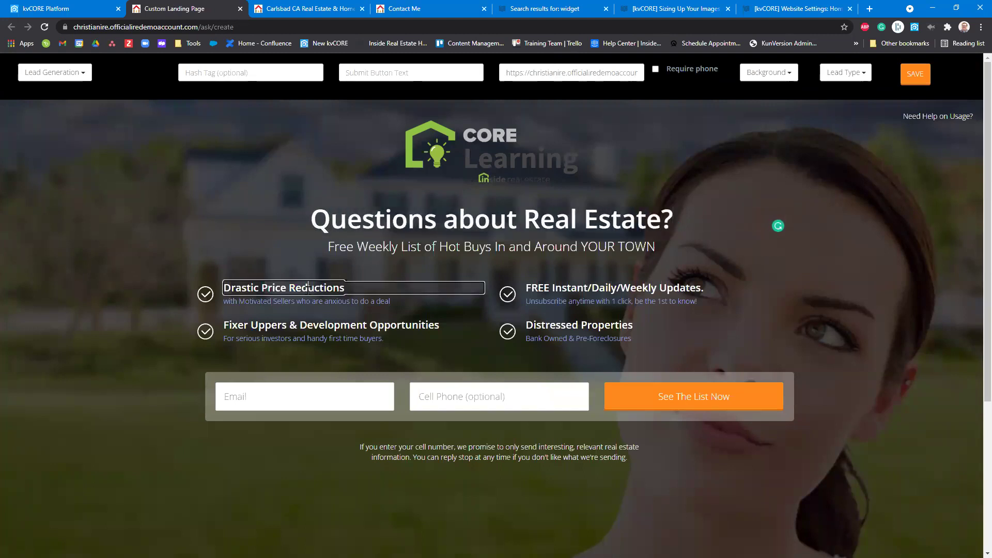
pyautogui.press('Delete')
pyautogui.click(592, 292)
pyautogui.press('Delete')
pyautogui.click(595, 300)
pyautogui.press('Delete')
pyautogui.click(413, 292)
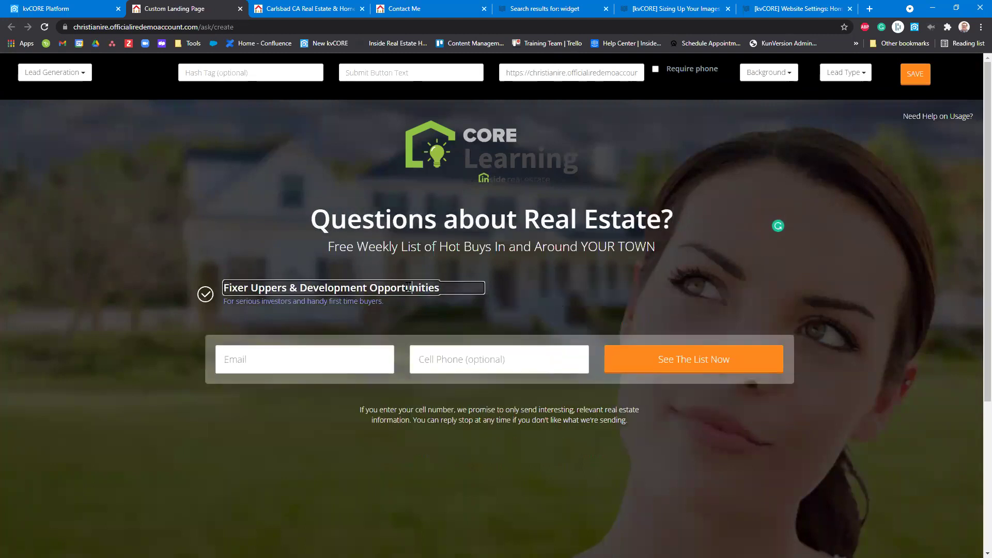
pyautogui.press('Delete')
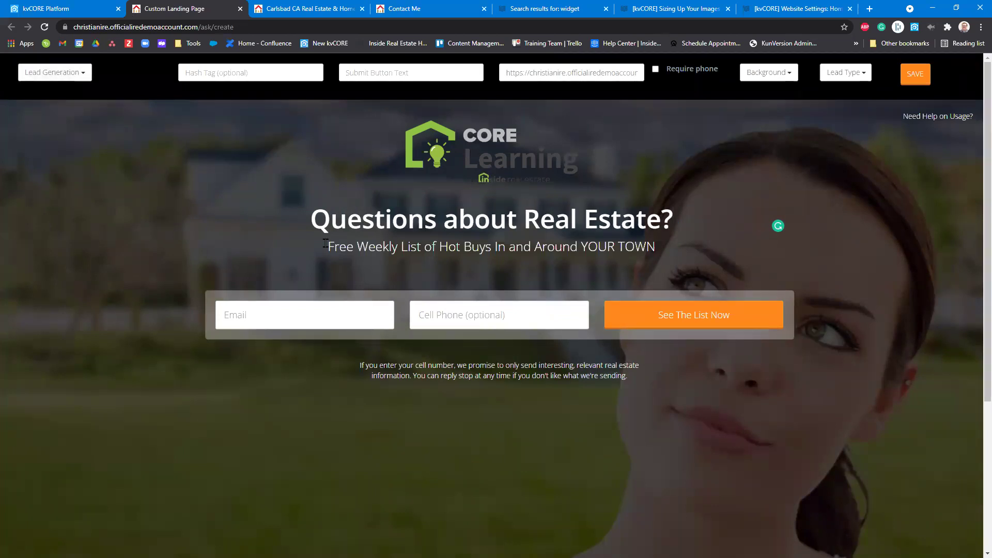
# - Replace the landing page's subheading with "Click below for details"
pyautogui.moveTo(326, 243); pyautogui.dragTo(723, 242)
pyautogui.write('Click b')
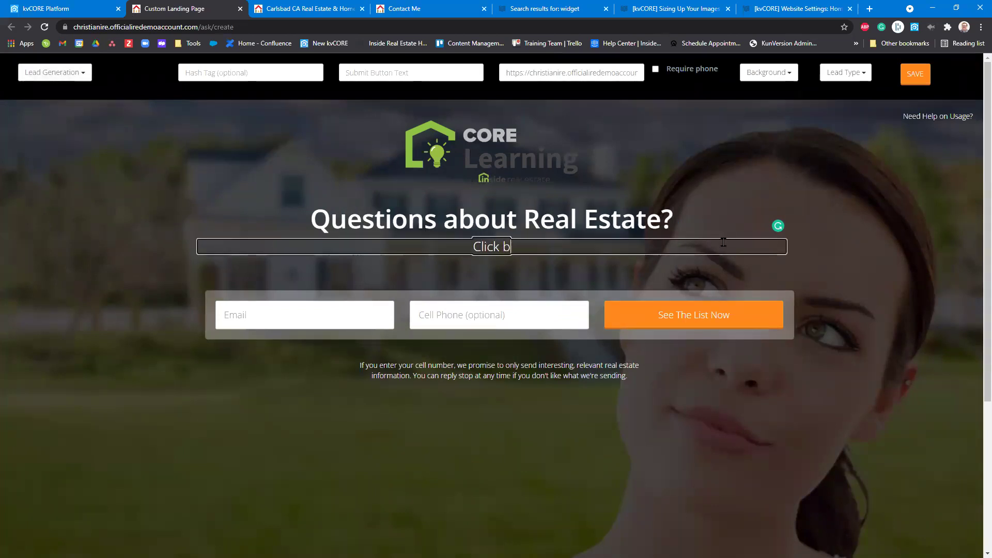
pyautogui.write('elow for detauls')
pyautogui.press('BackSpace')
pyautogui.press('BackSpace')
pyautogui.press('BackSpace')
pyautogui.write('ils')
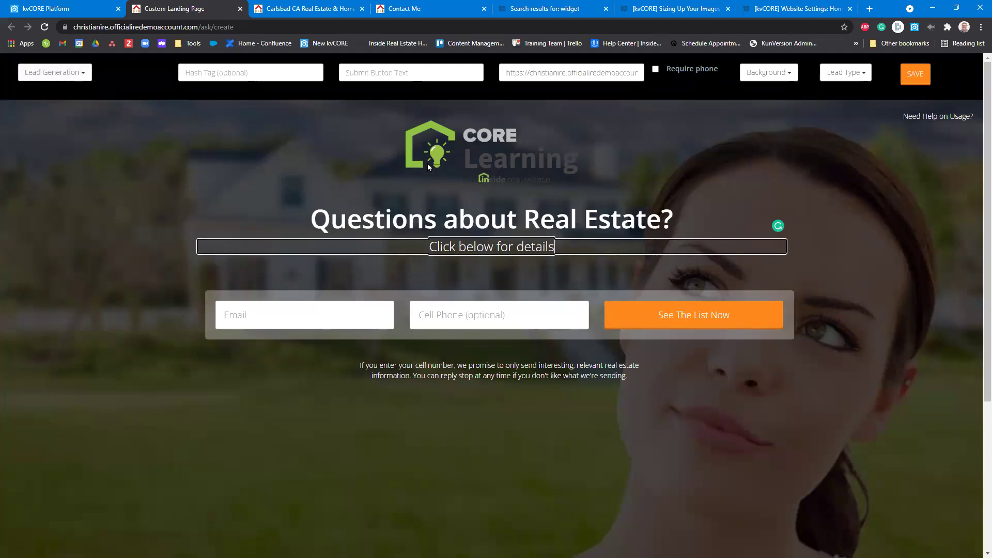
# - Change the landing page type to Content Hijack and check its headline and subheading
pyautogui.click(68, 80)
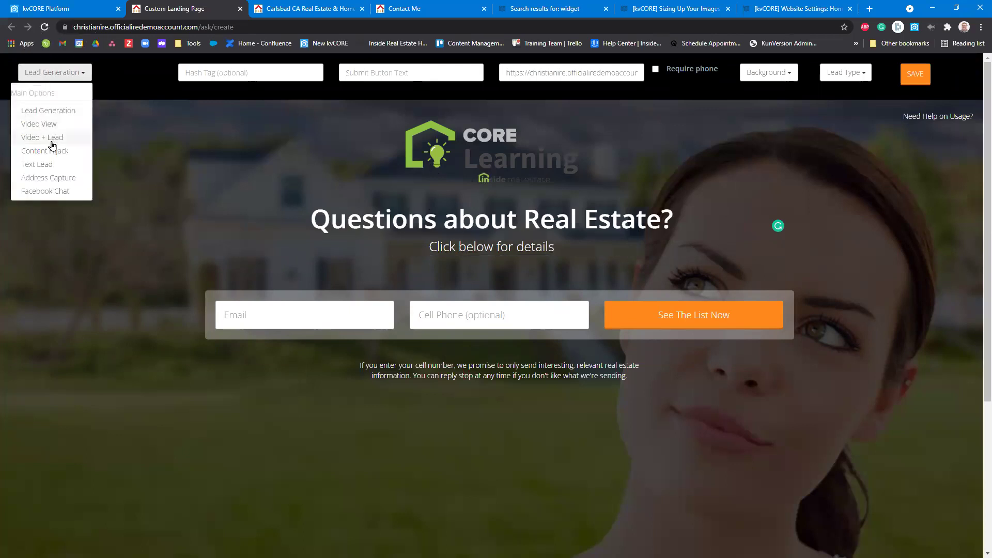
pyautogui.click(69, 141)
pyautogui.moveTo(299, 204); pyautogui.dragTo(660, 263)
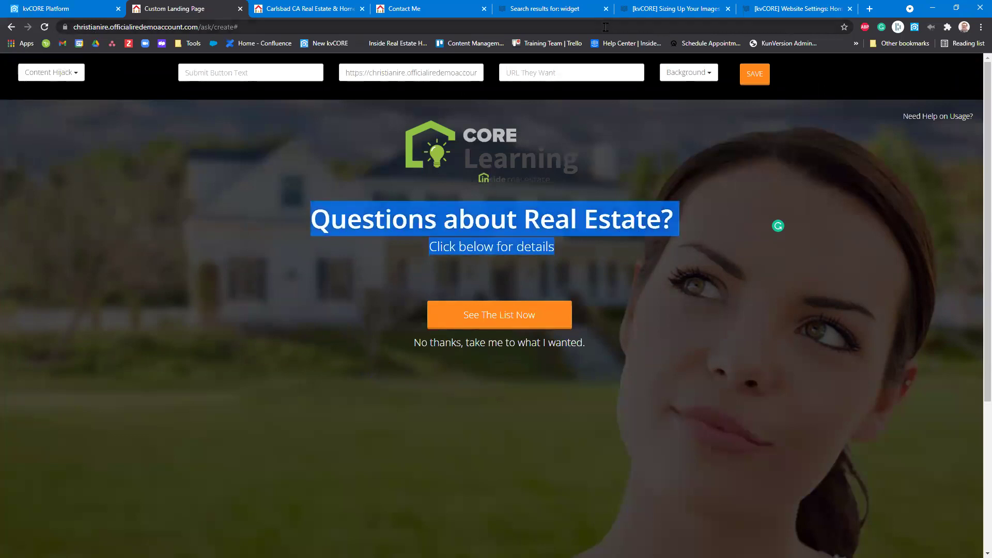
# - Set the landing page background to Family On Couch and look through the other background choices
pyautogui.click(688, 73)
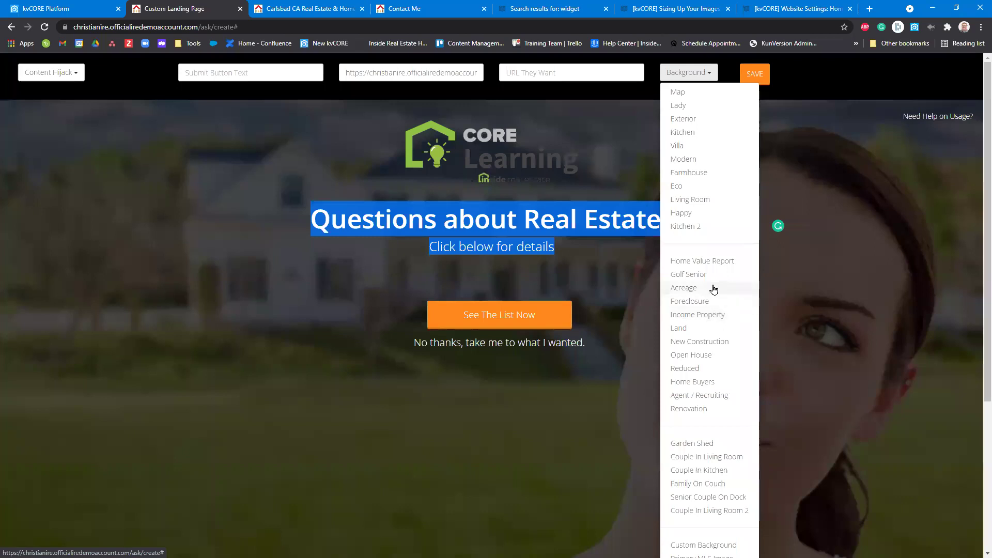
pyautogui.scroll(-3, 718, 375)
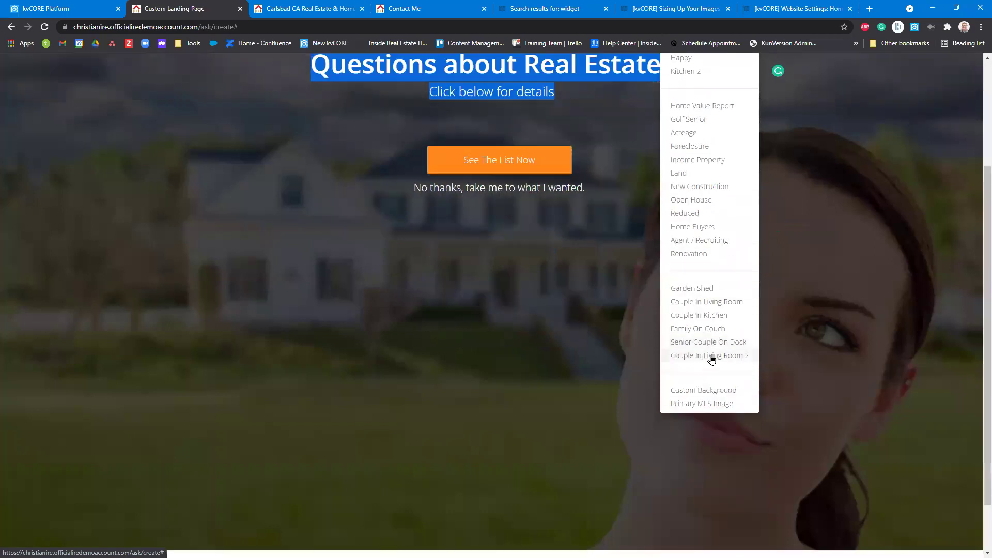
pyautogui.click(707, 329)
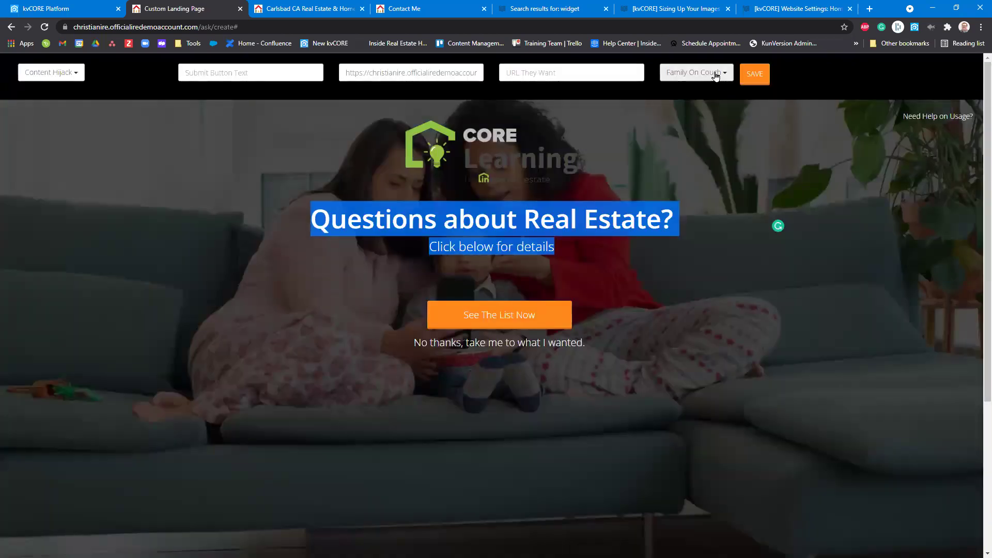
pyautogui.click(698, 73)
pyautogui.scroll(-4, 721, 403)
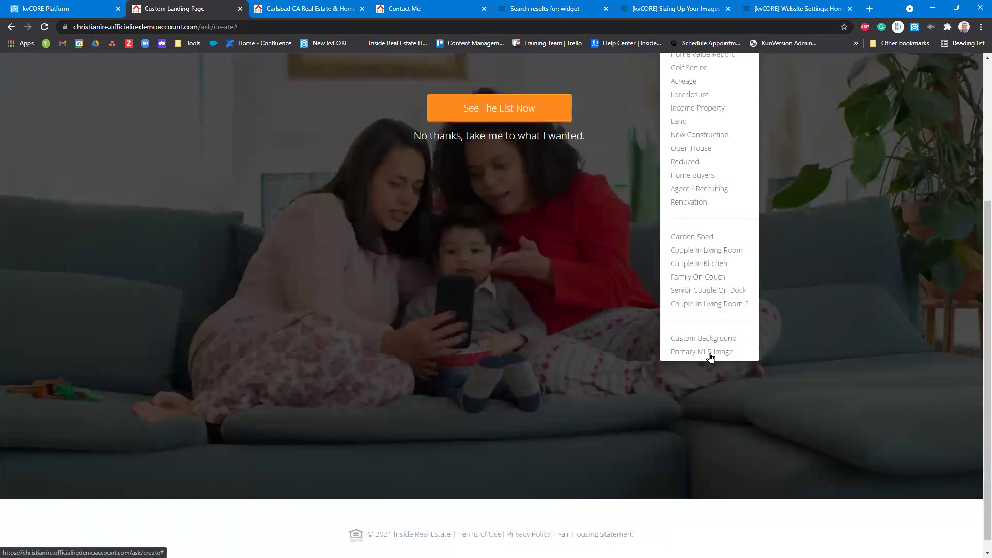
# - Set the landing page background to Senior Couple On Dock and its submit button text to "Click Here for Answers"
pyautogui.click(680, 291)
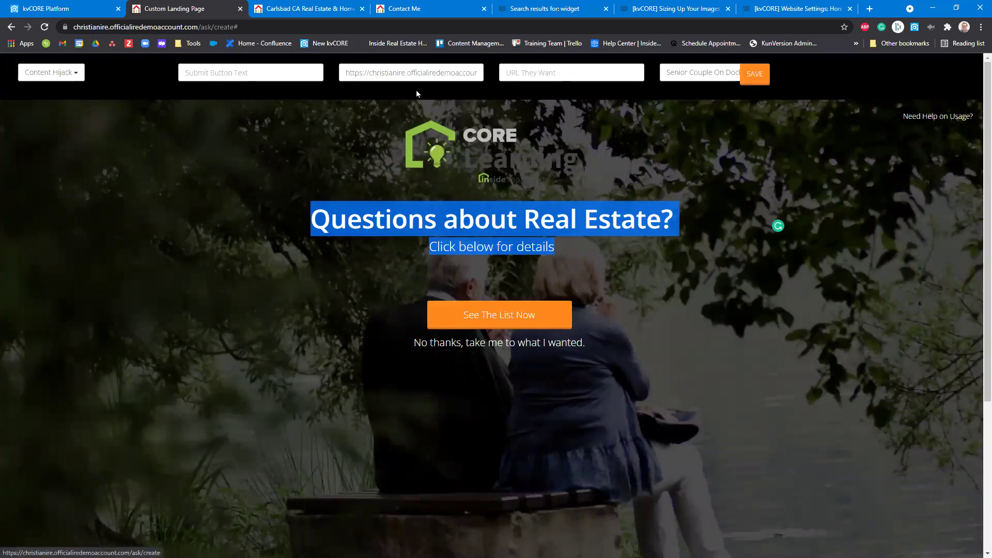
pyautogui.tripleClick(449, 71)
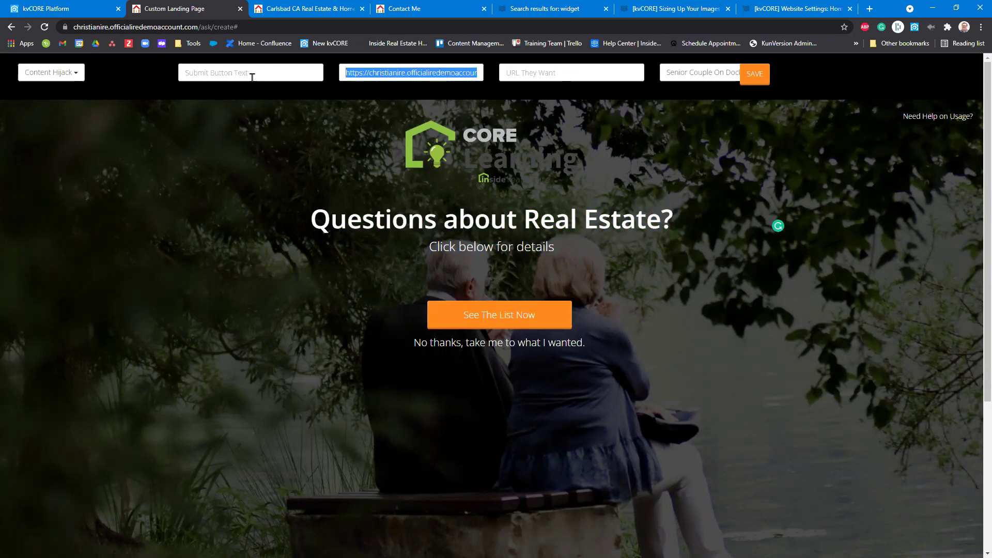
pyautogui.click(236, 71)
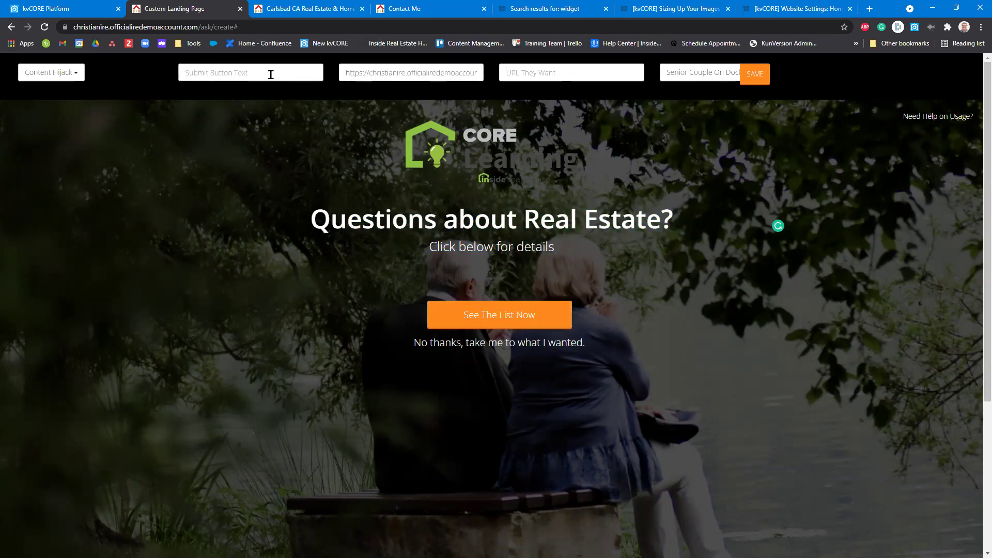
pyautogui.write('Click Here')
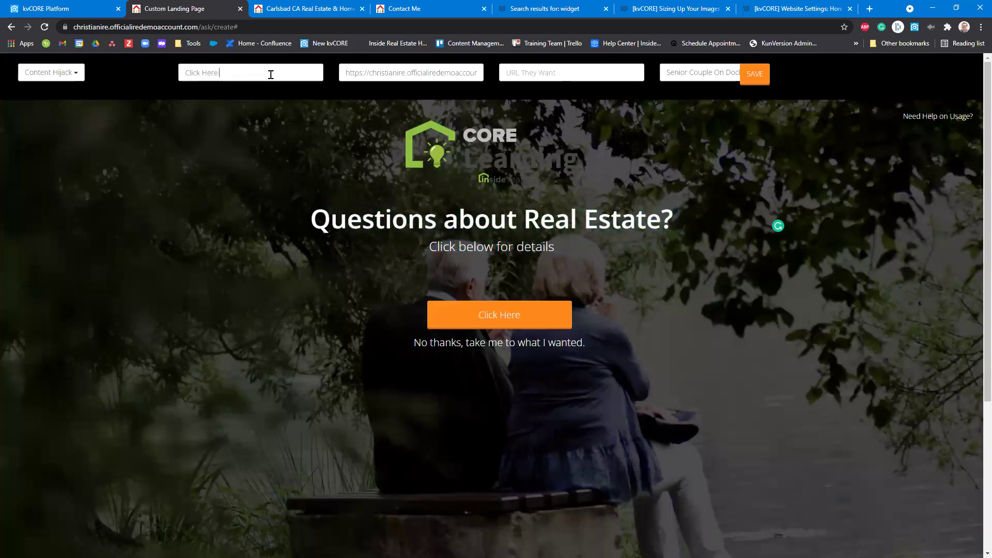
pyautogui.write(' for Answers')
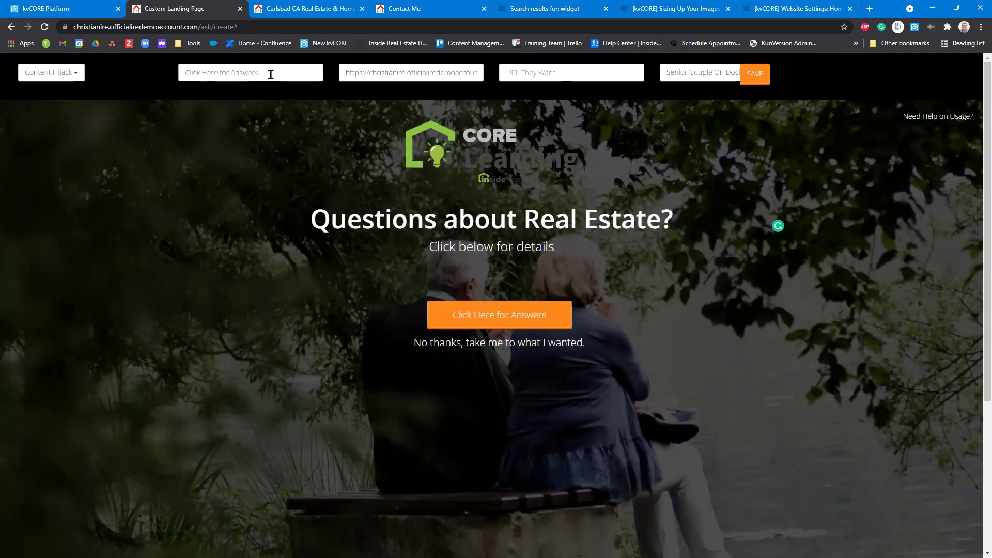
# - Save the landing page, check the browser's bookmark option for it, and reveal its social sharing links
pyautogui.click(755, 74)
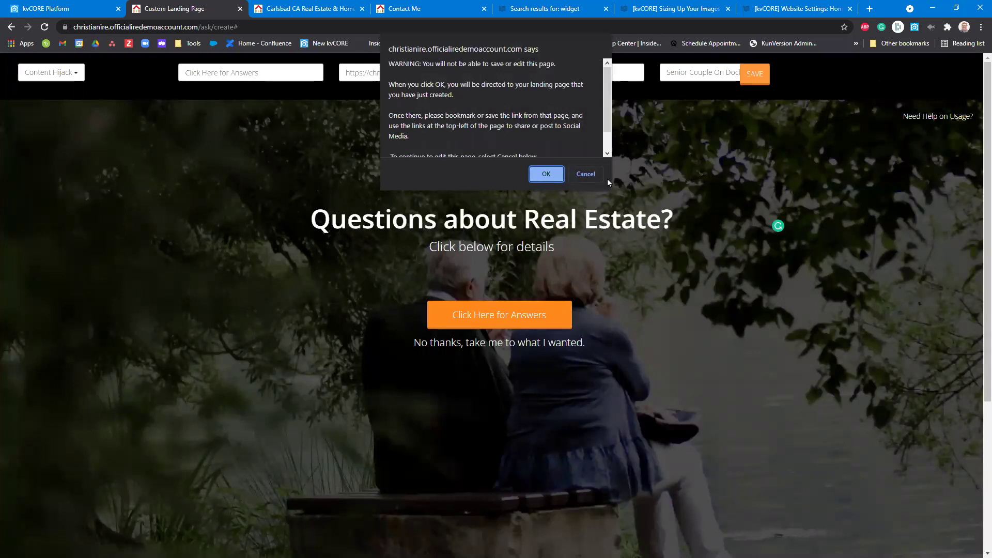
pyautogui.click(546, 174)
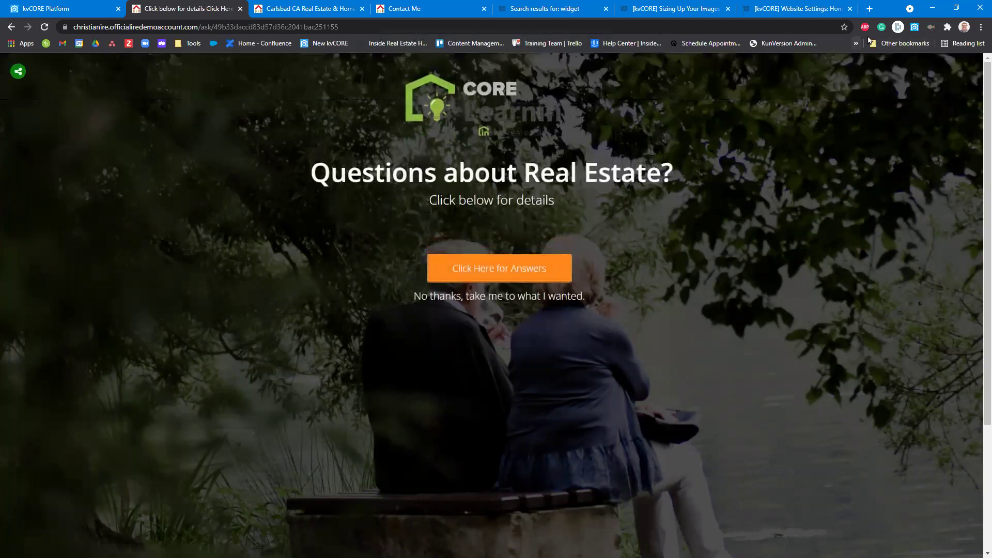
pyautogui.click(844, 28)
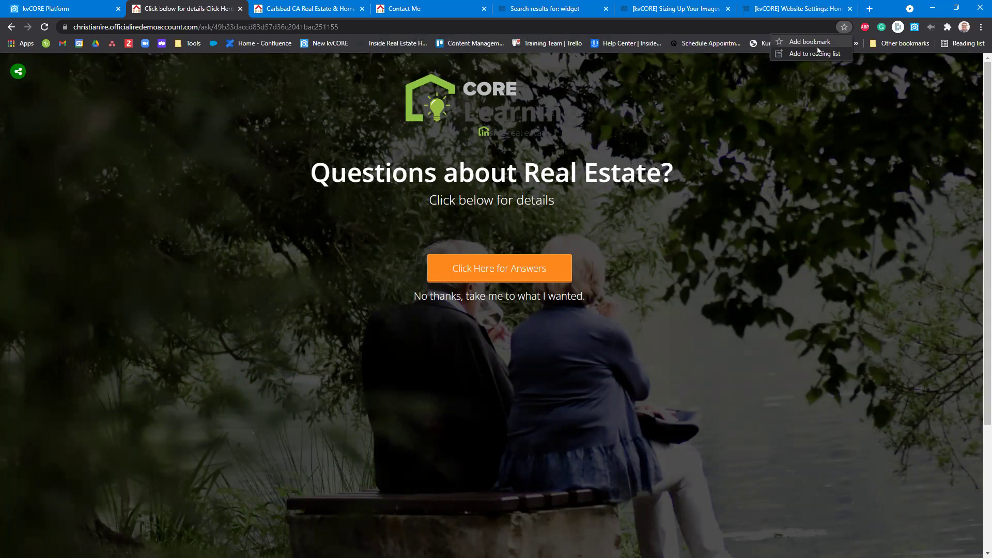
pyautogui.click(365, 23)
pyautogui.click(16, 74)
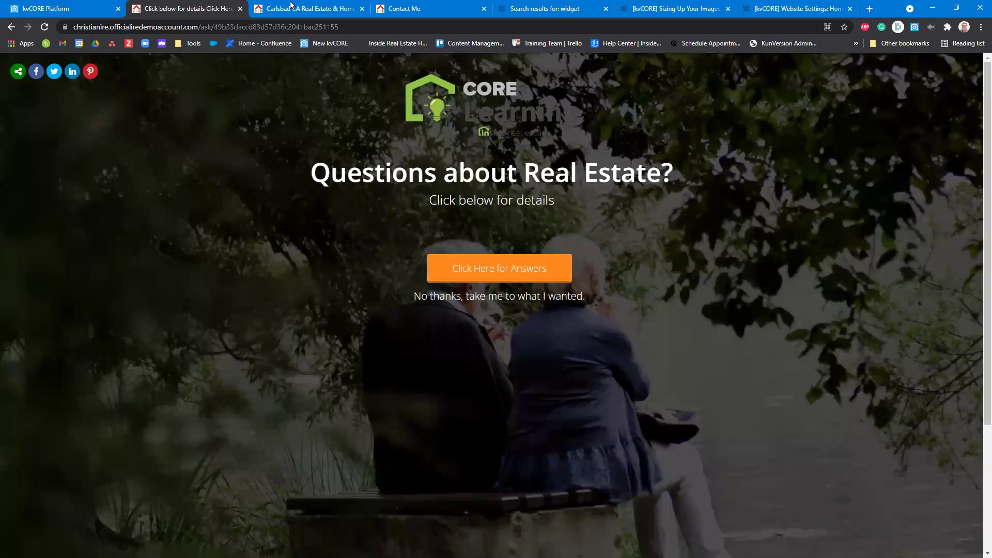
# - Return to the homepage editor and examine the What's My Home Worth? and Instant Listing Alerts tiles alongside the new landing page
pyautogui.click(335, 8)
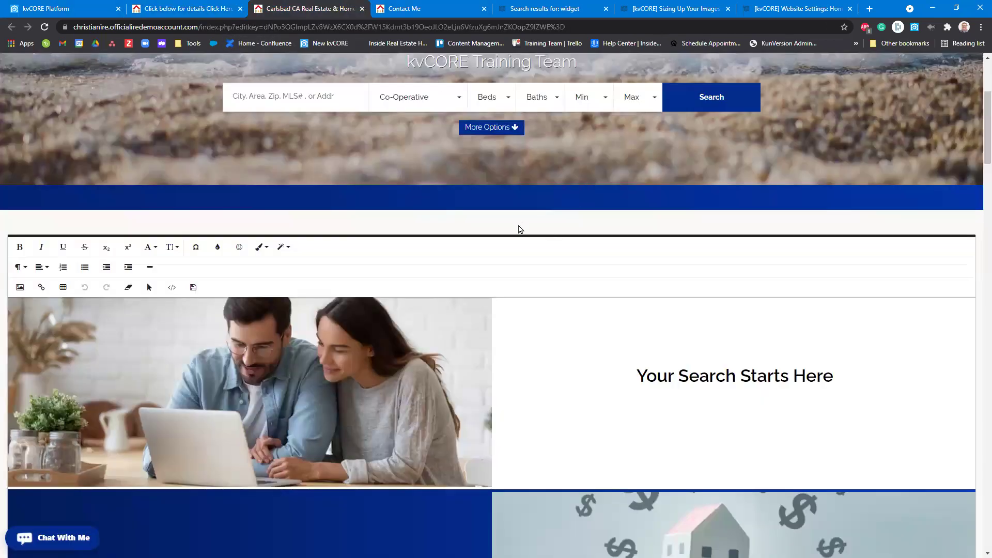
pyautogui.scroll(-3, 522, 230)
pyautogui.scroll(-3, 537, 248)
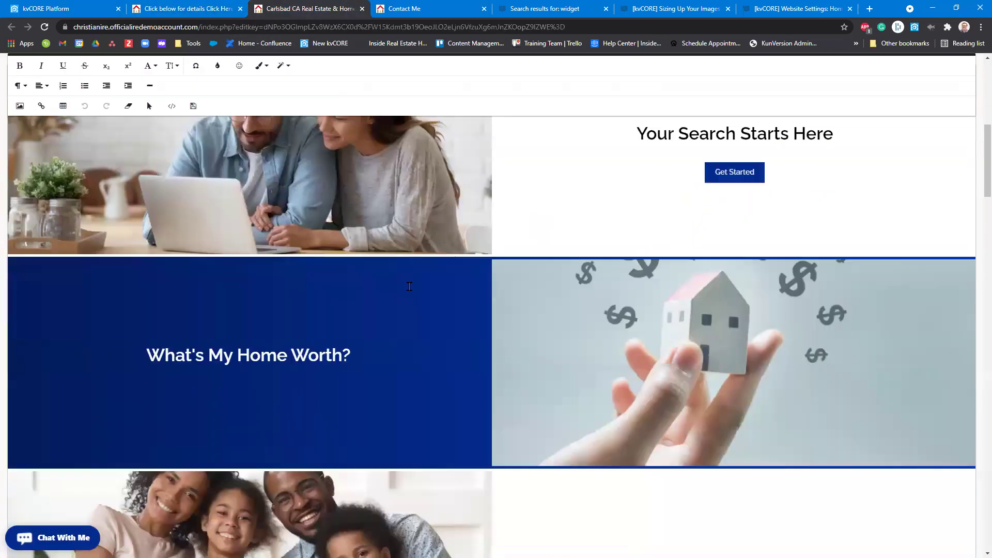
pyautogui.moveTo(392, 276); pyautogui.dragTo(146, 269)
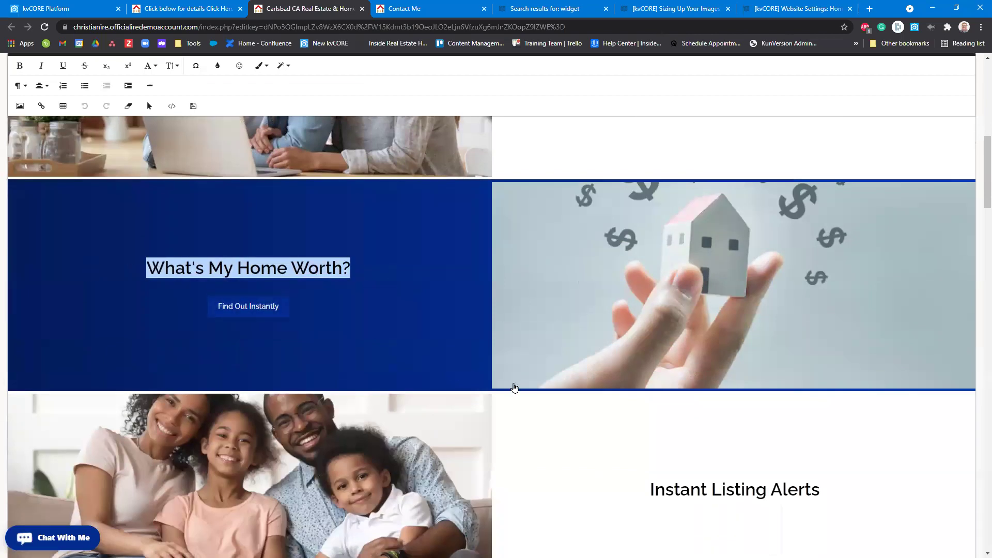
pyautogui.scroll(-3, 515, 388)
pyautogui.moveTo(652, 324); pyautogui.dragTo(874, 321)
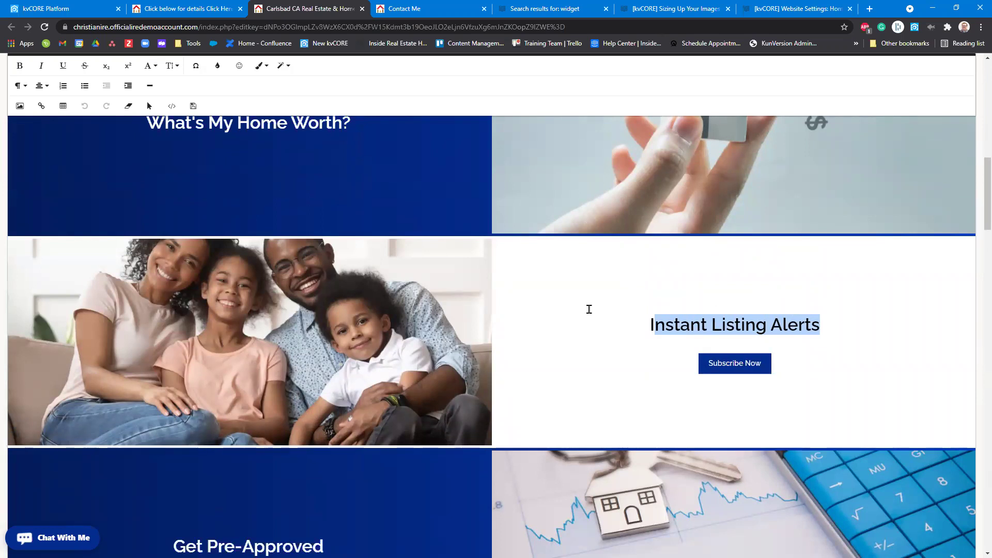
pyautogui.click(215, 7)
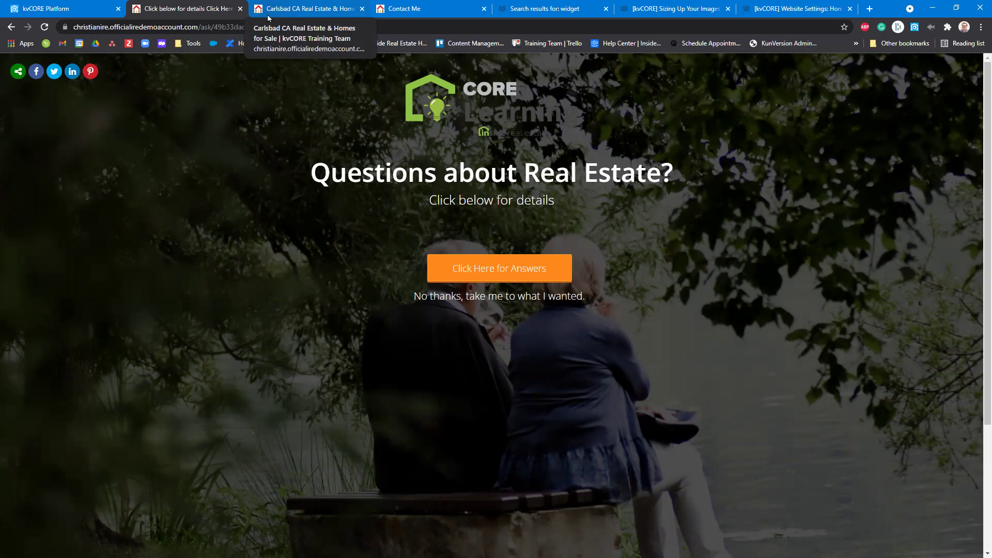
pyautogui.click(270, 9)
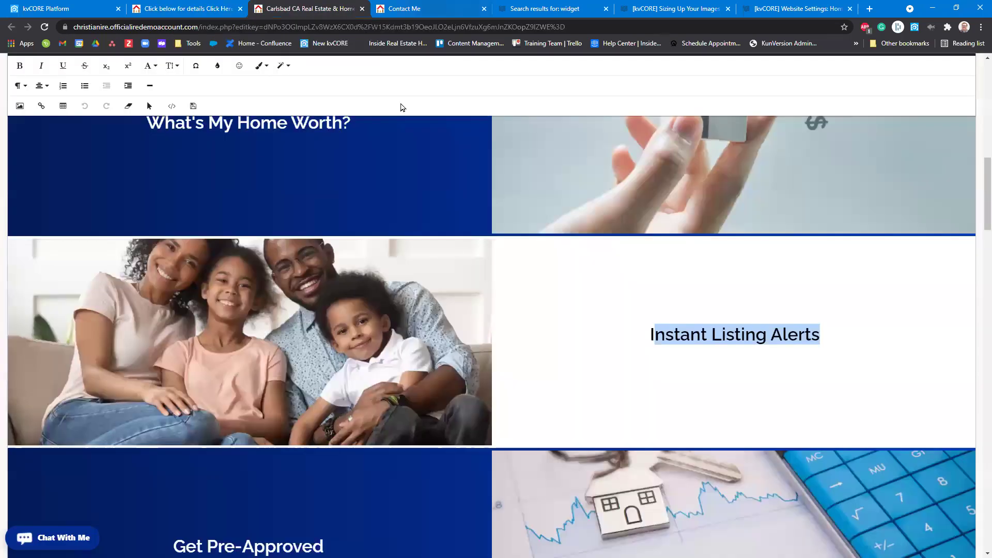
pyautogui.moveTo(577, 323)
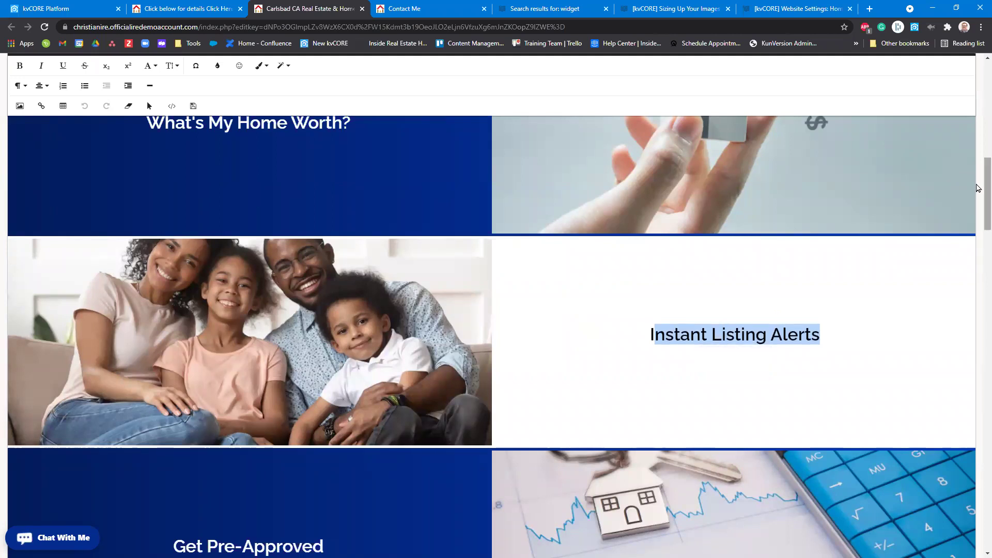
# - Look over the homepage from its search banner down through the side-by-side tiles
pyautogui.scroll(7, 978, 171)
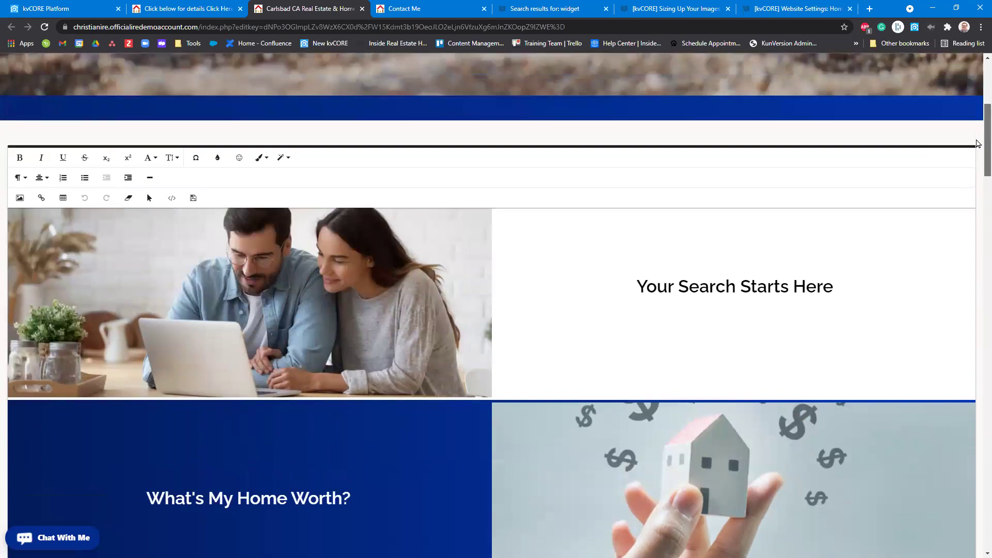
pyautogui.scroll(6, 978, 143)
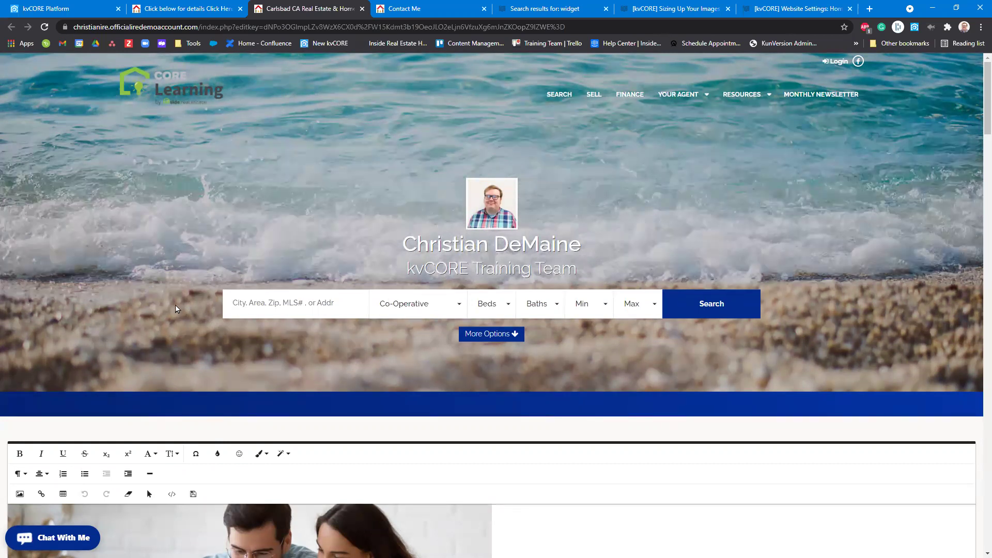
pyautogui.scroll(-4, 178, 309)
pyautogui.scroll(-6, 644, 313)
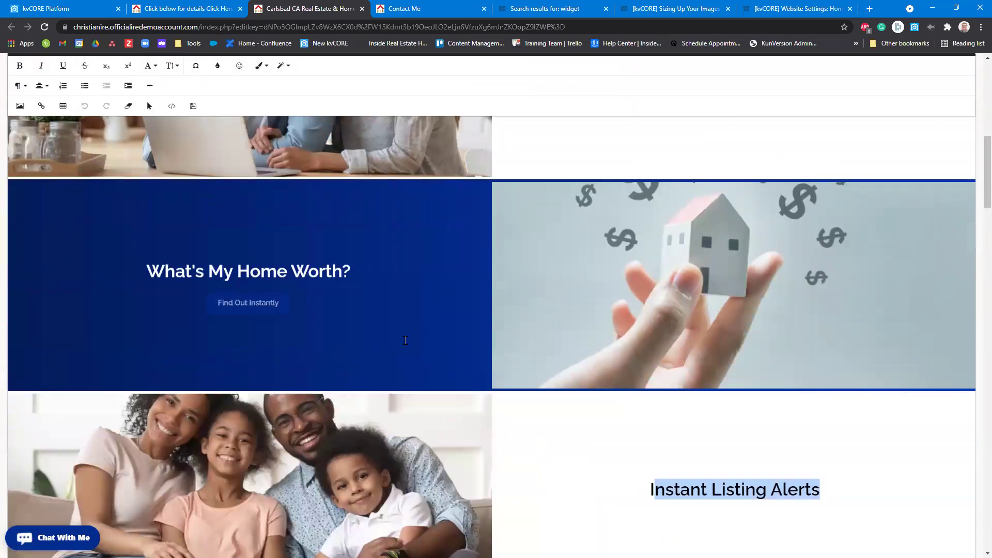
pyautogui.scroll(-4, 475, 300)
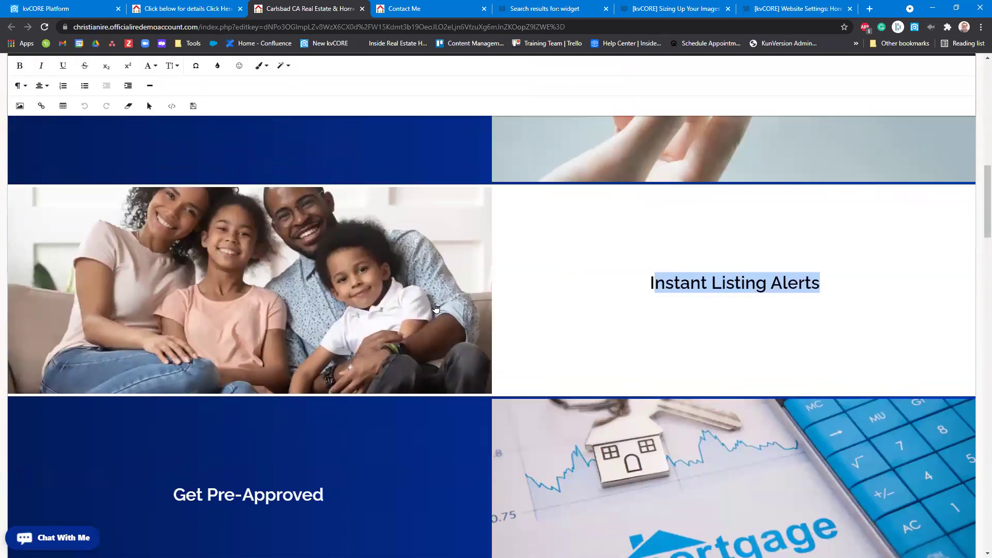
pyautogui.scroll(-4, 432, 305)
pyautogui.scroll(18, 432, 305)
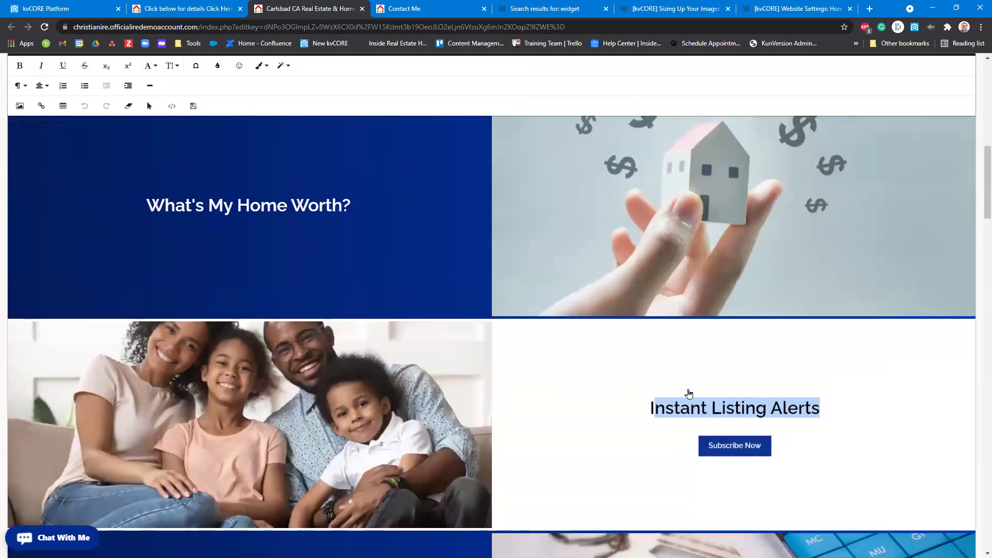
pyautogui.scroll(1, 476, 179)
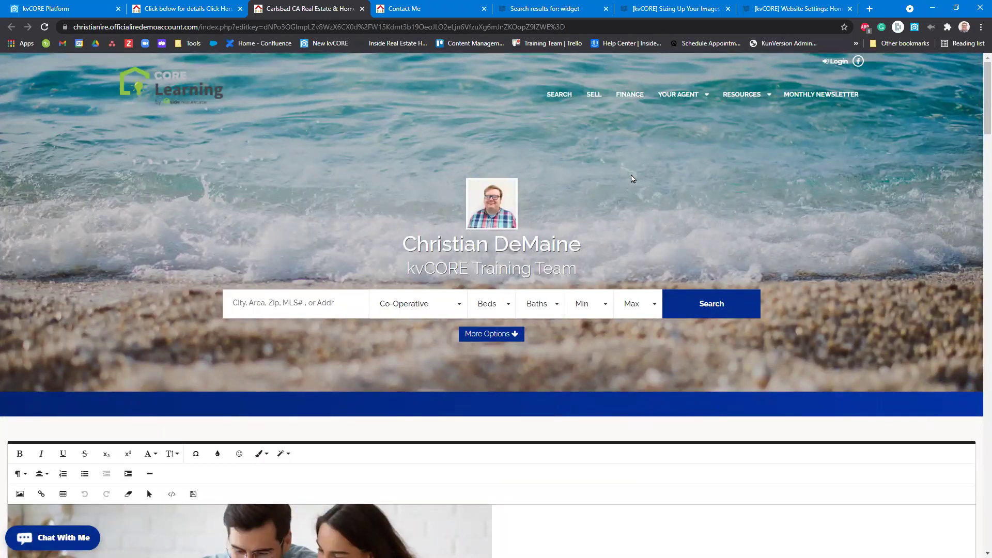
pyautogui.click(106, 7)
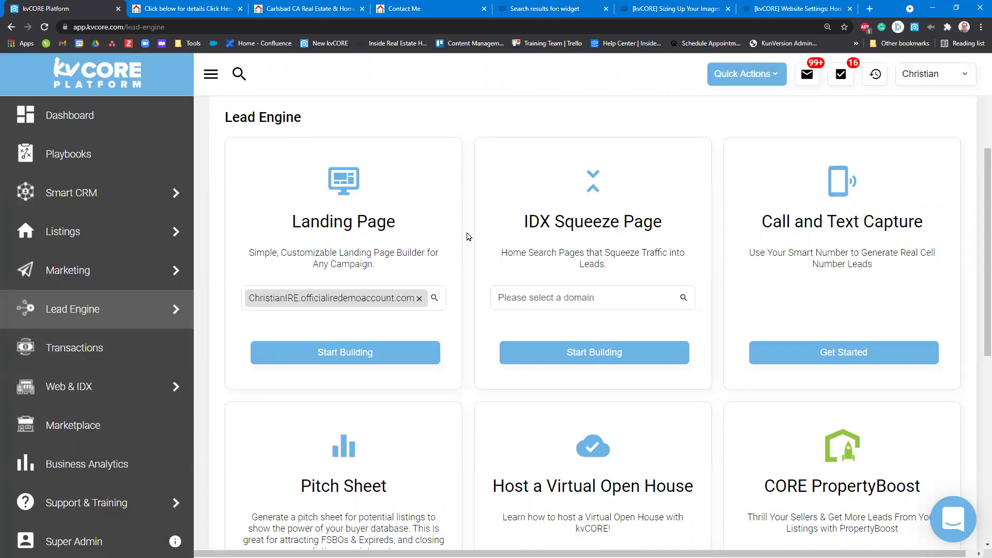
pyautogui.moveTo(188, 274)
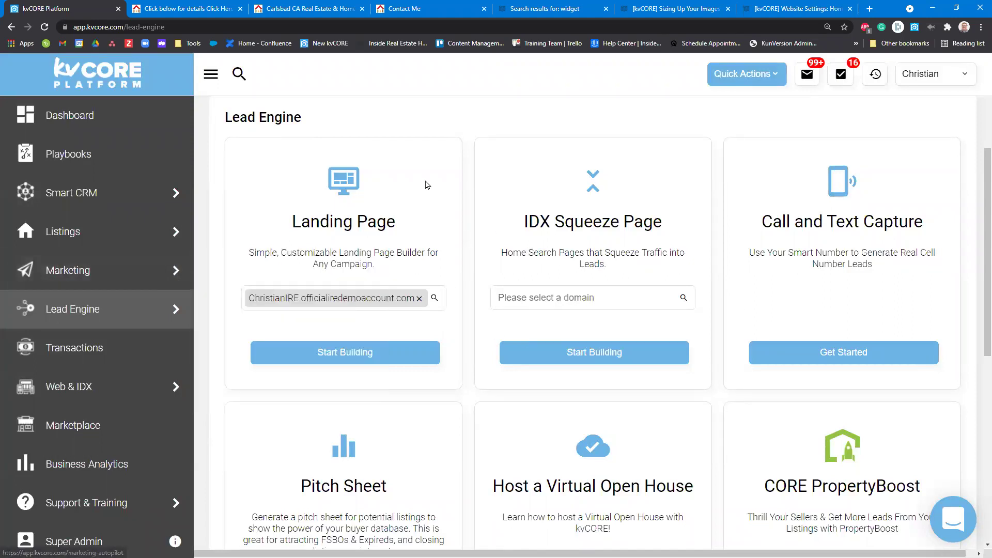
pyautogui.scroll(4, 471, 215)
# - Review the saved landing page's headline and subheading, and test where its Click Here for Answers button leads
pyautogui.click(170, 6)
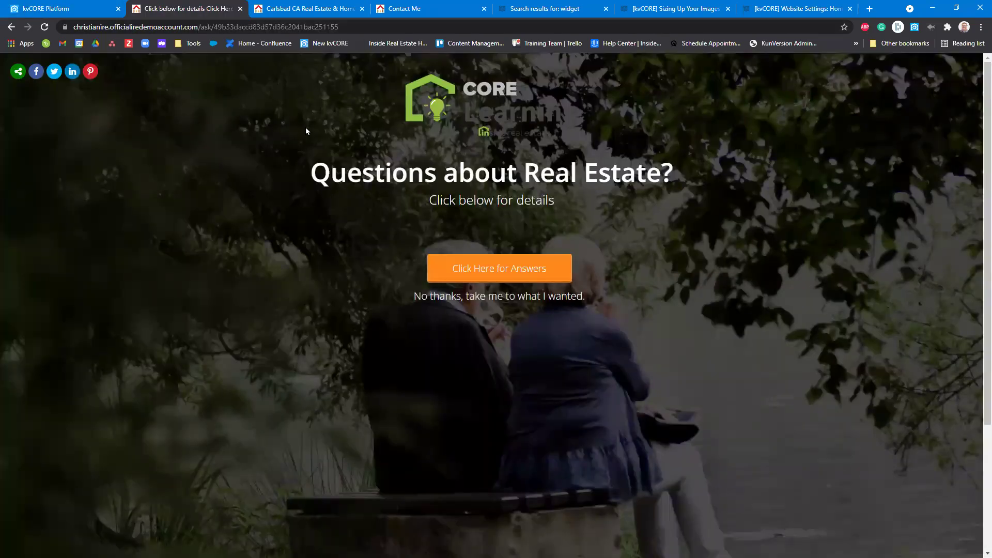
pyautogui.moveTo(311, 172); pyautogui.dragTo(679, 216)
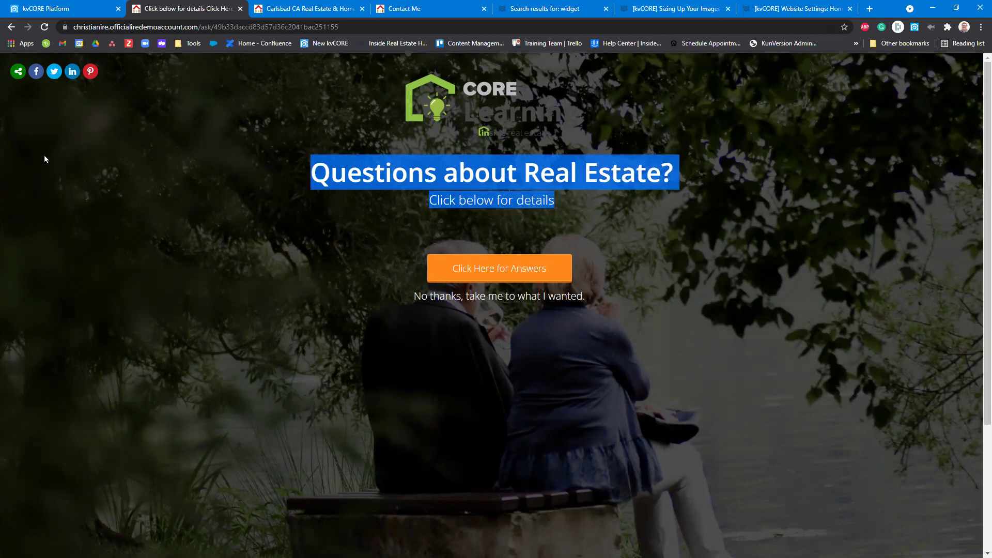
pyautogui.click(472, 265)
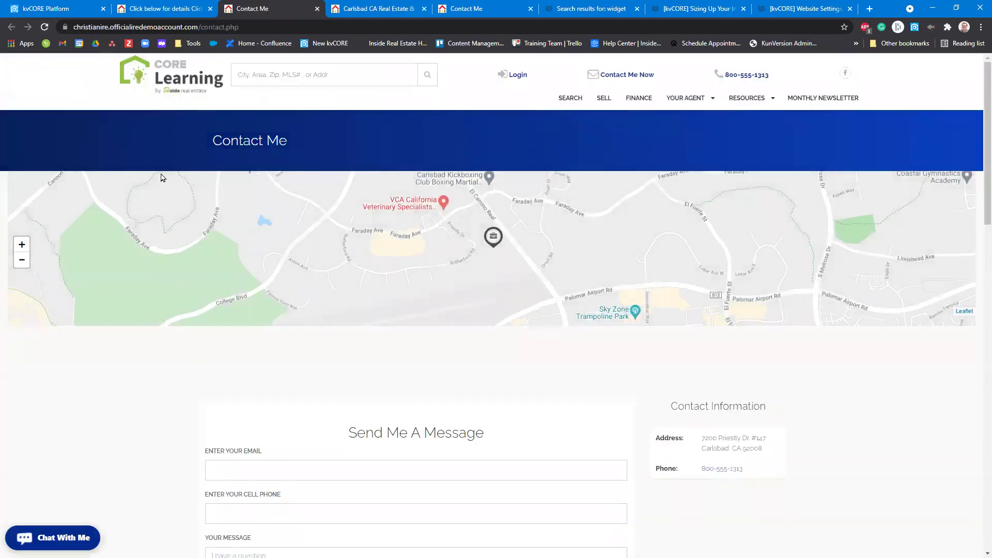
# - Examine the Contact Me page's message form, checking its email, cell phone and message fields
pyautogui.scroll(-5, 288, 303)
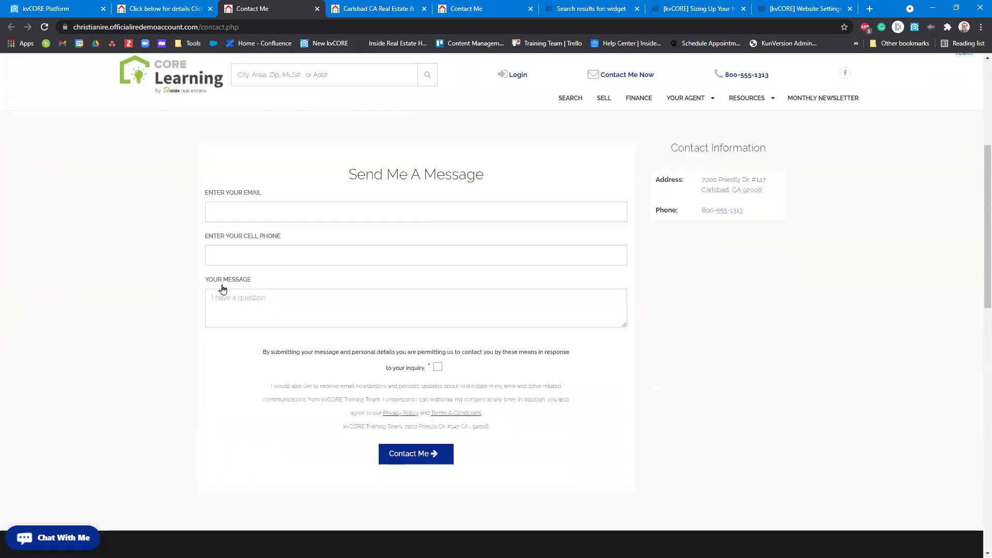
pyautogui.click(332, 215)
pyautogui.click(253, 252)
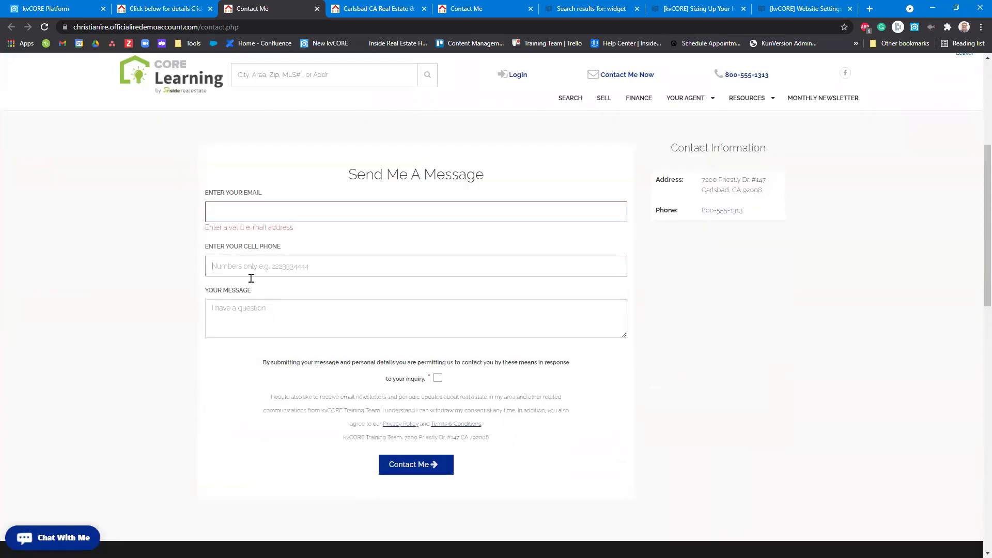
pyautogui.click(259, 314)
pyautogui.click(150, 442)
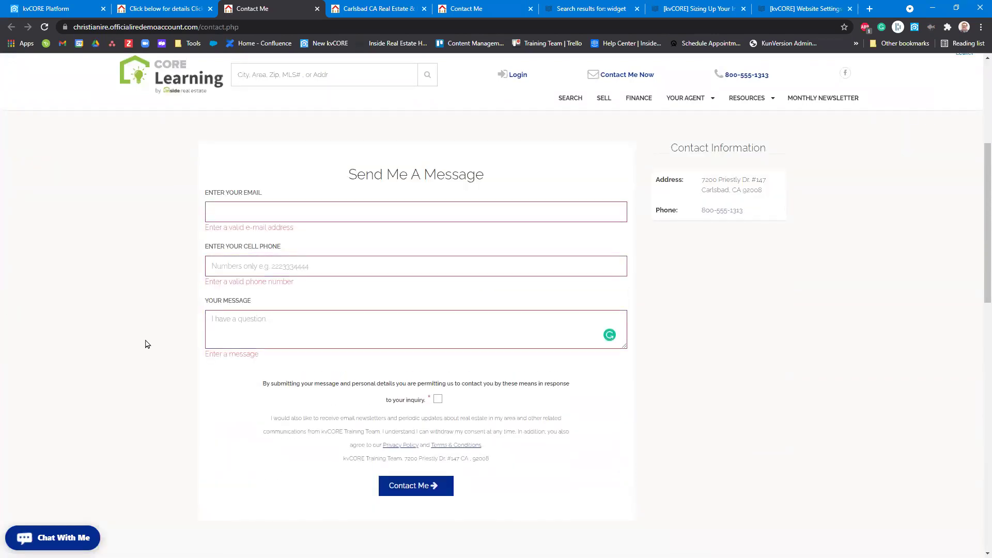
pyautogui.scroll(5, 146, 344)
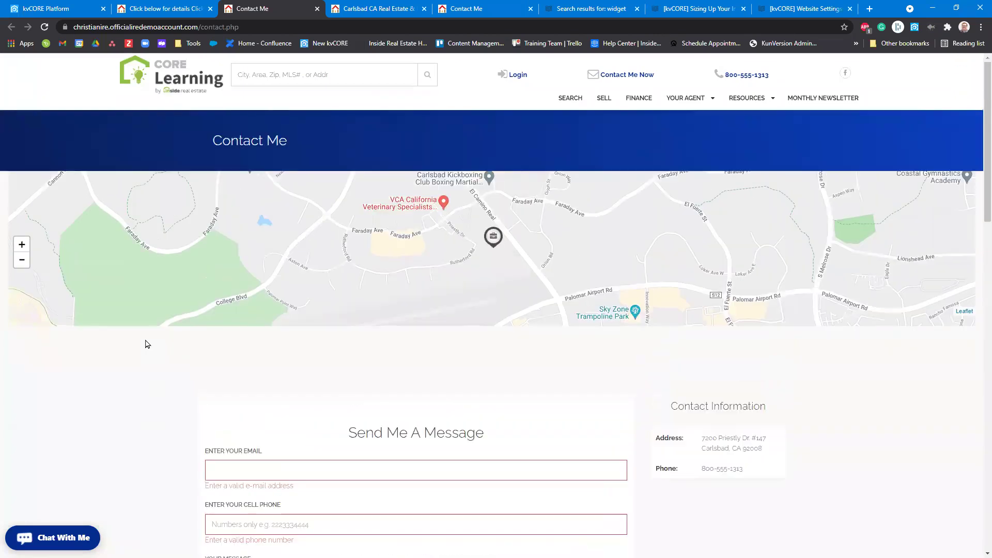
# - Select the landing page's web address and open Smart Campaigns in the Marketing area of the kvCORE platform
pyautogui.click(157, 5)
pyautogui.click(316, 26)
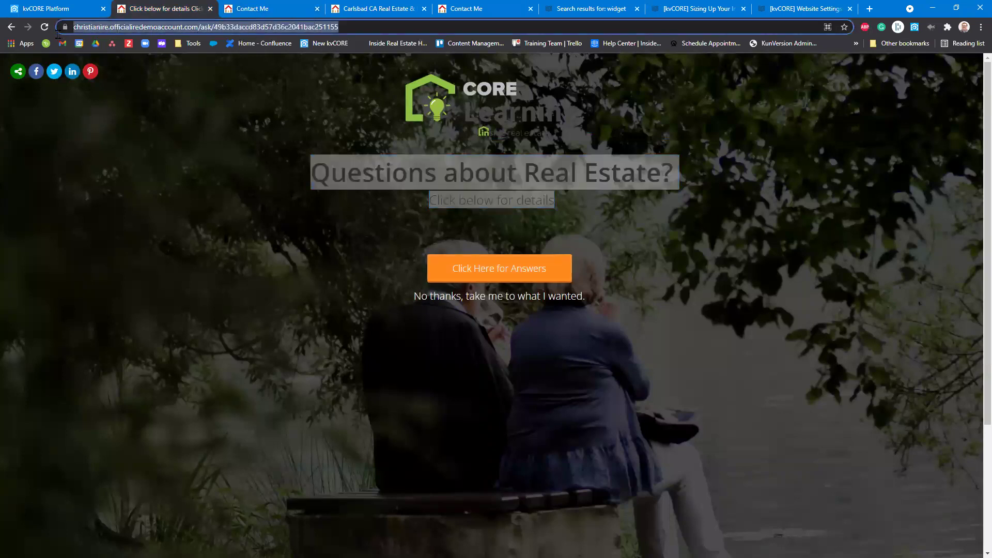
pyautogui.click(62, 8)
pyautogui.click(68, 271)
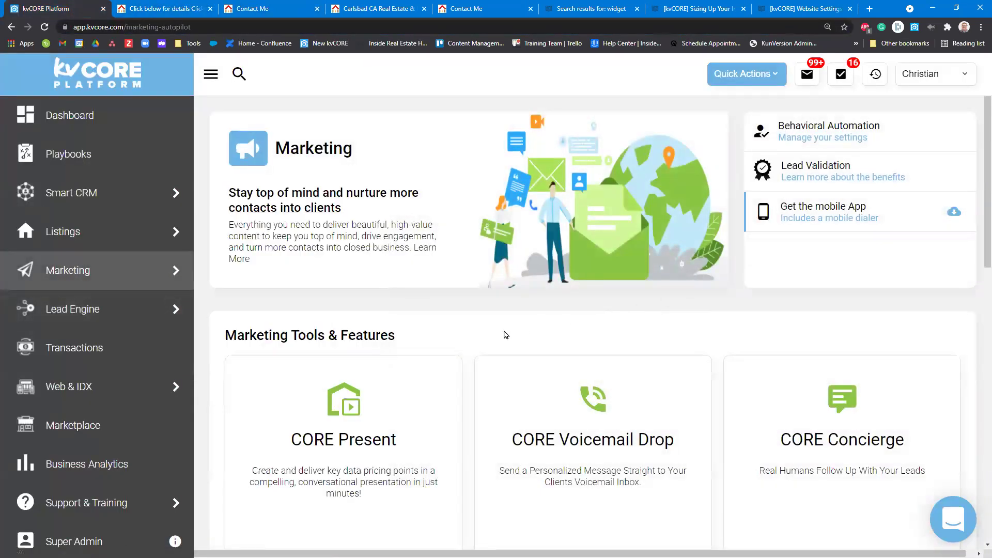
pyautogui.scroll(-4, 442, 290)
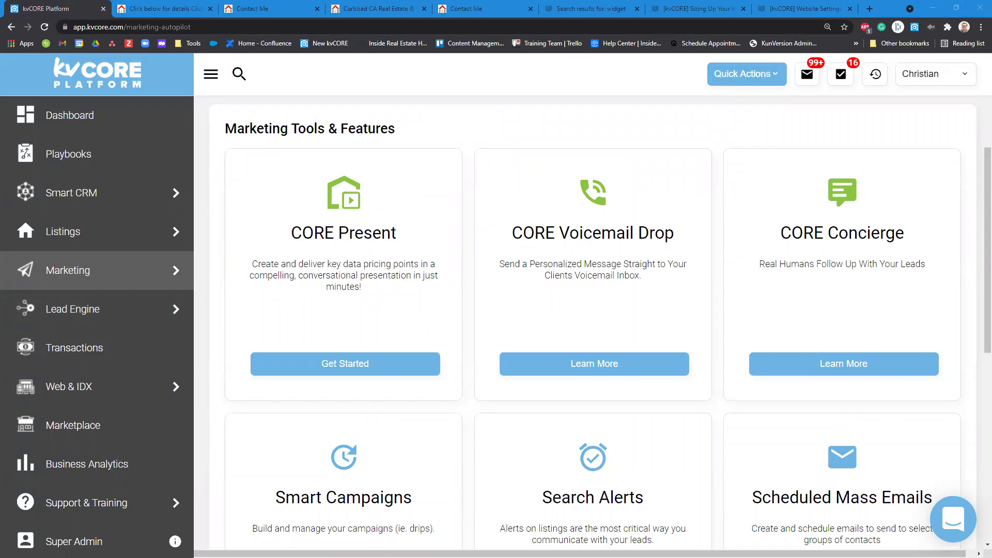
pyautogui.scroll(-6, 725, 348)
pyautogui.moveTo(272, 186); pyautogui.dragTo(436, 248)
pyautogui.click(372, 317)
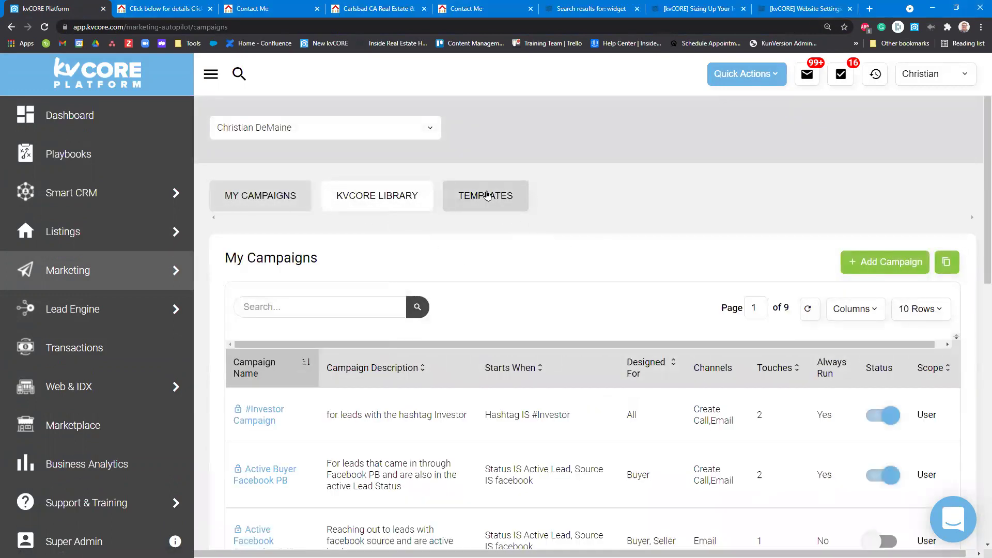
# - Open the Smart Campaigns templates and check the blank email template form, closing it without saving
pyautogui.click(496, 209)
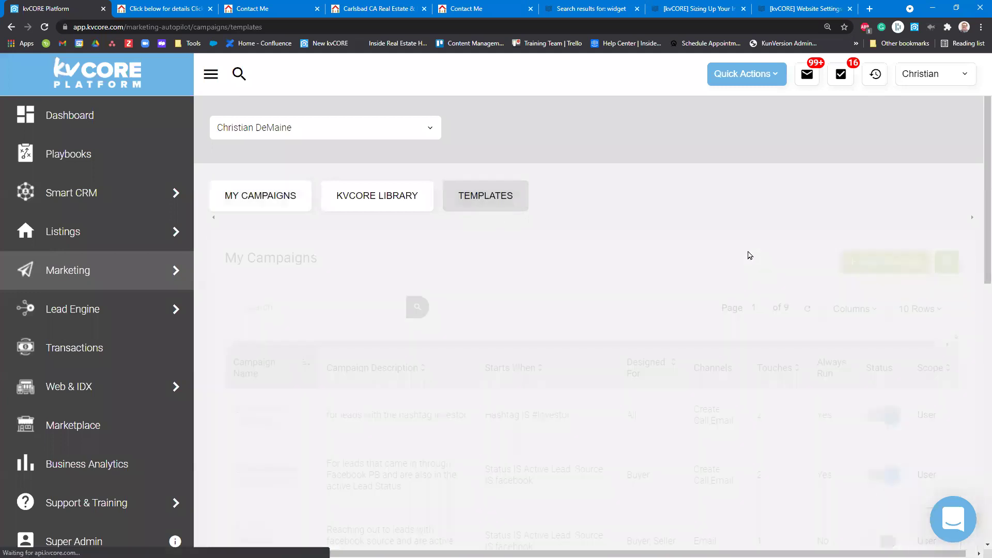
pyautogui.click(902, 262)
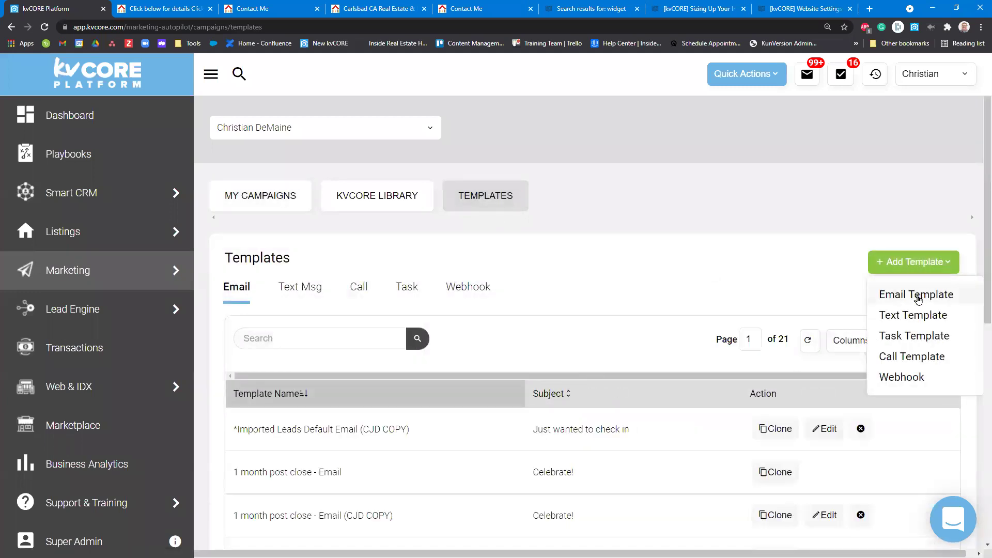
pyautogui.click(901, 295)
pyautogui.click(921, 126)
pyautogui.click(462, 328)
# - Start a new text message template and name it "Questions?? Text"
pyautogui.click(902, 262)
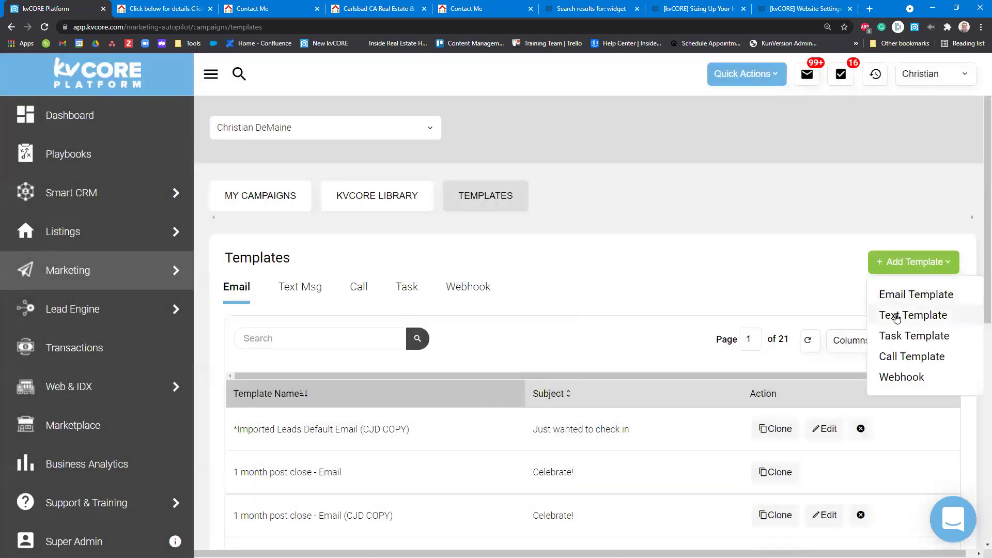
pyautogui.click(889, 315)
pyautogui.click(237, 257)
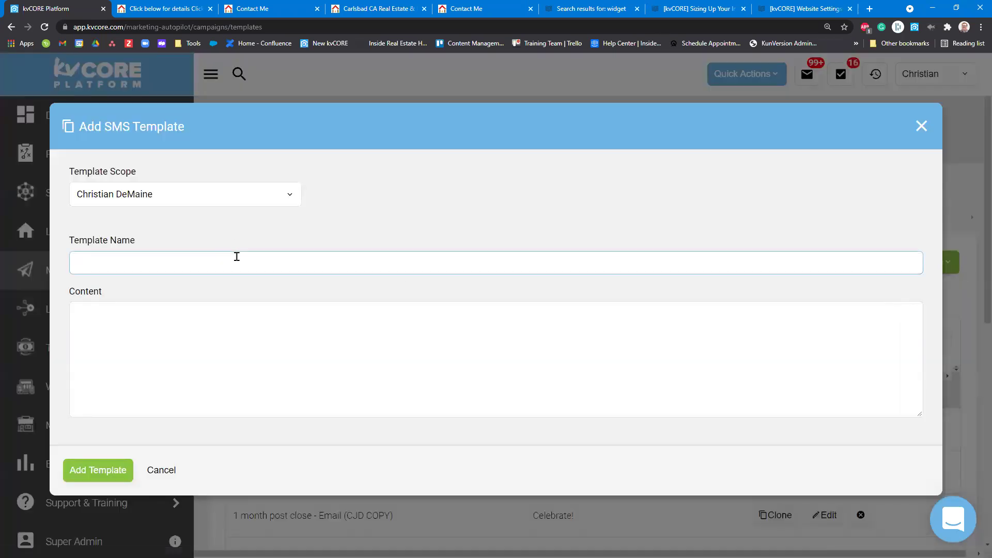
pyautogui.write('Questions')
pyautogui.write('?')
pyautogui.press('BackSpace')
pyautogui.write('?? Text')
# - Write the text template's content as "Have any questions, tap here - - and get more info!", leaving a gap between the dashes
pyautogui.click(235, 315)
pyautogui.write('Have an')
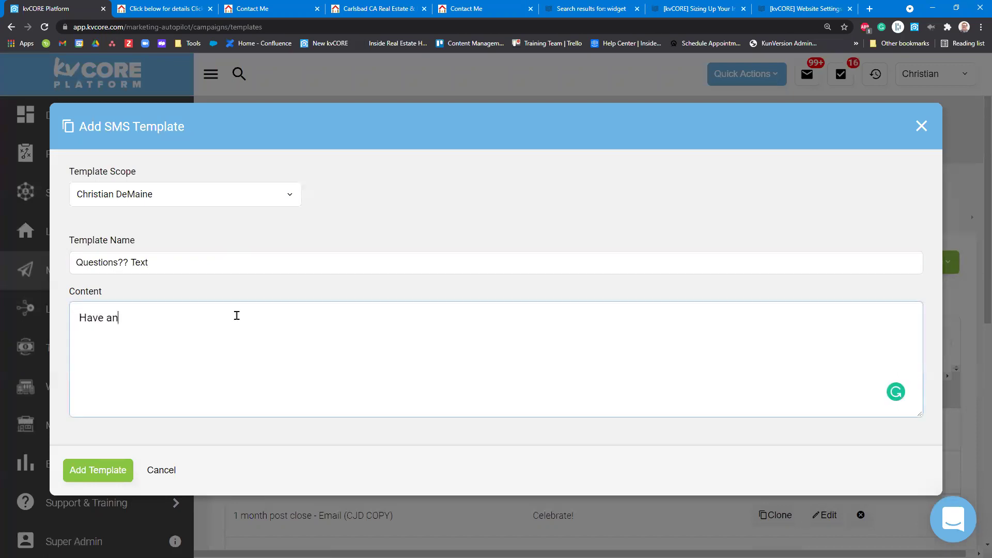
pyautogui.write('y questions, tap here')
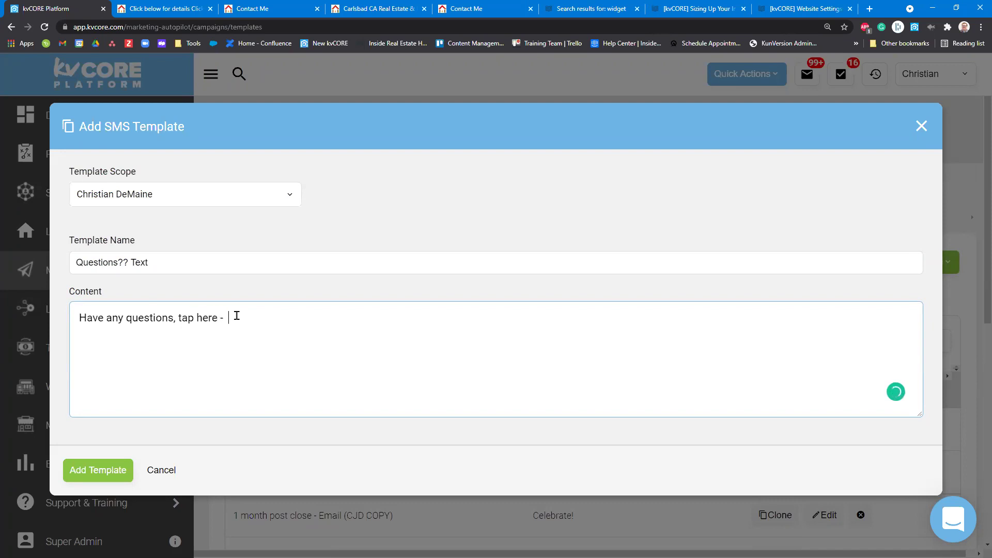
pyautogui.write(' -  -and ')
pyautogui.write('get mor info')
pyautogui.write('r')
pyautogui.write('!')
pyautogui.write('e')
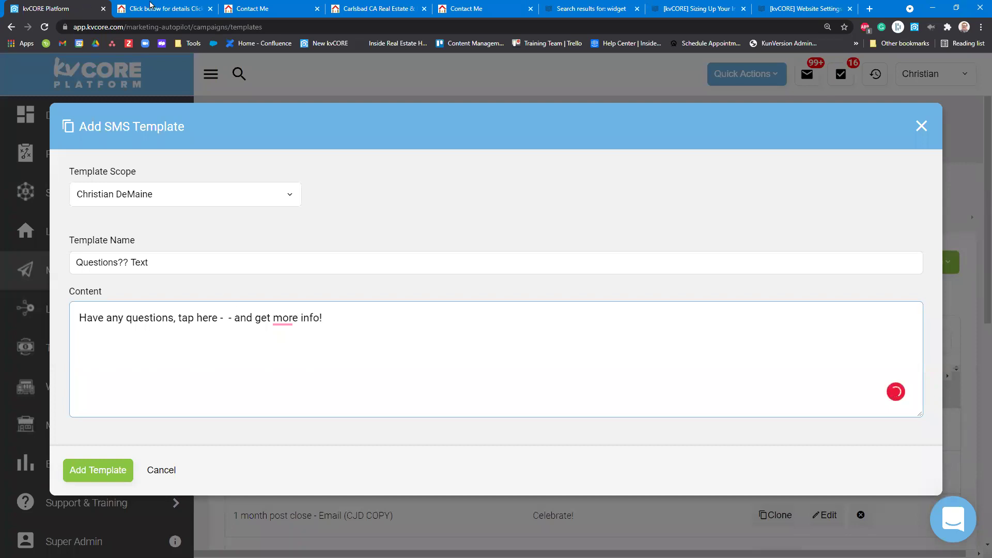
# - Copy the landing page's web address into the gap between the message's dashes and save the text template
pyautogui.click(170, 7)
pyautogui.rightClick(251, 26)
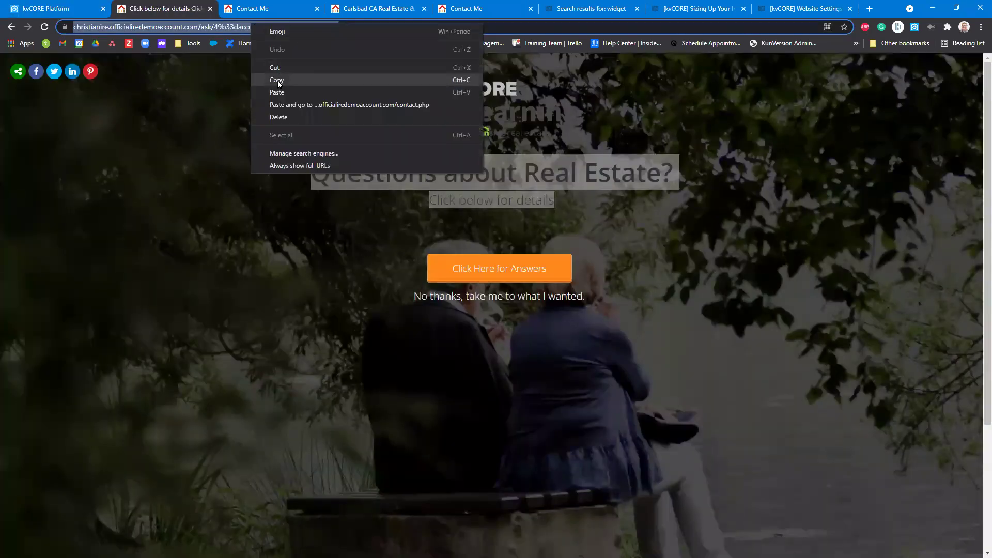
pyautogui.click(277, 80)
pyautogui.hotkey('ctrl', 'shift', 'Tab')
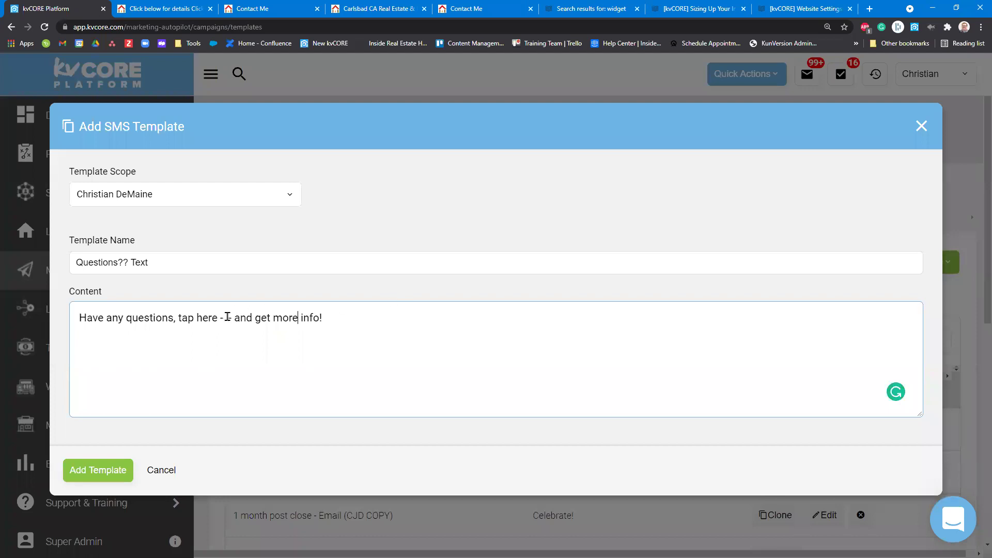
pyautogui.hotkey('ctrl', 'v')
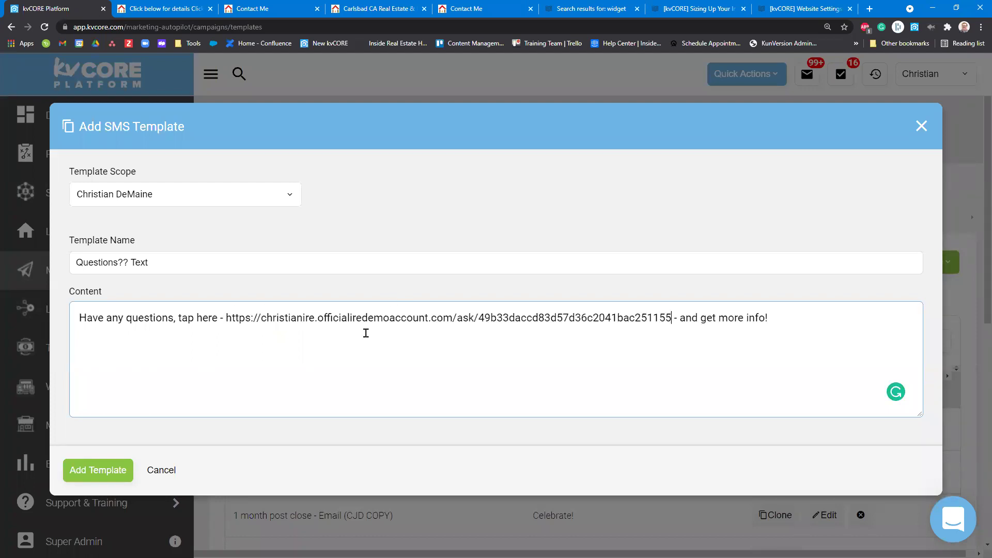
pyautogui.moveTo(672, 319); pyautogui.dragTo(225, 326)
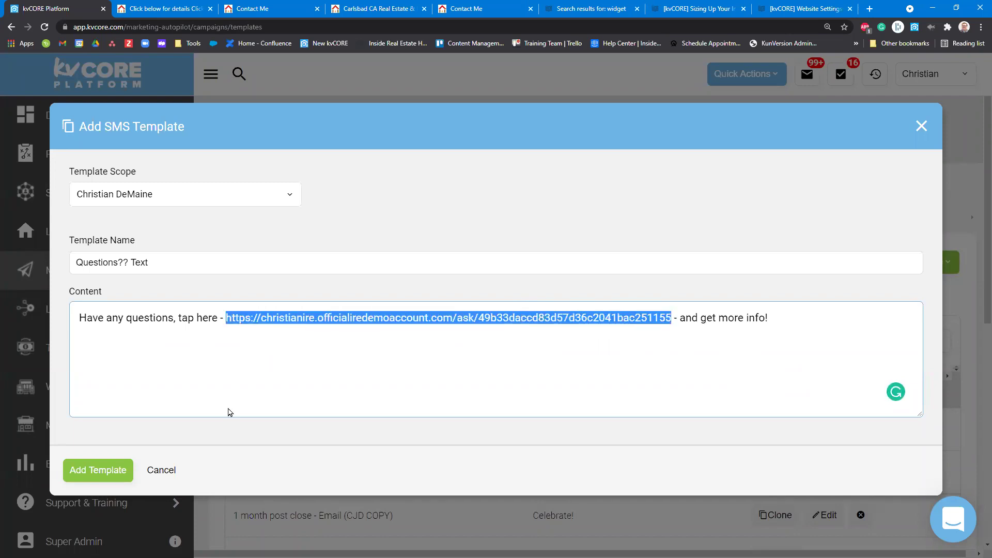
pyautogui.click(73, 474)
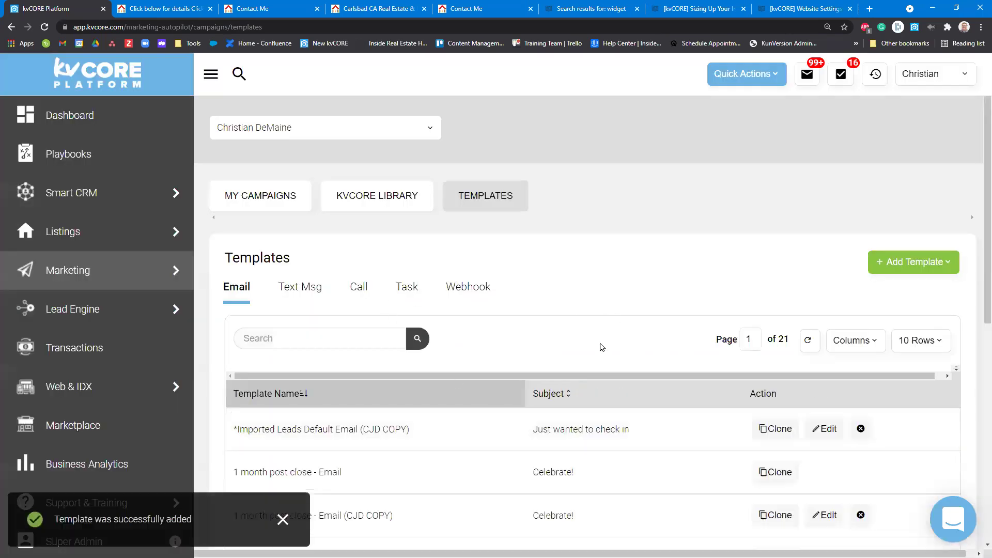
# - Display the list of saved text message templates
pyautogui.click(314, 344)
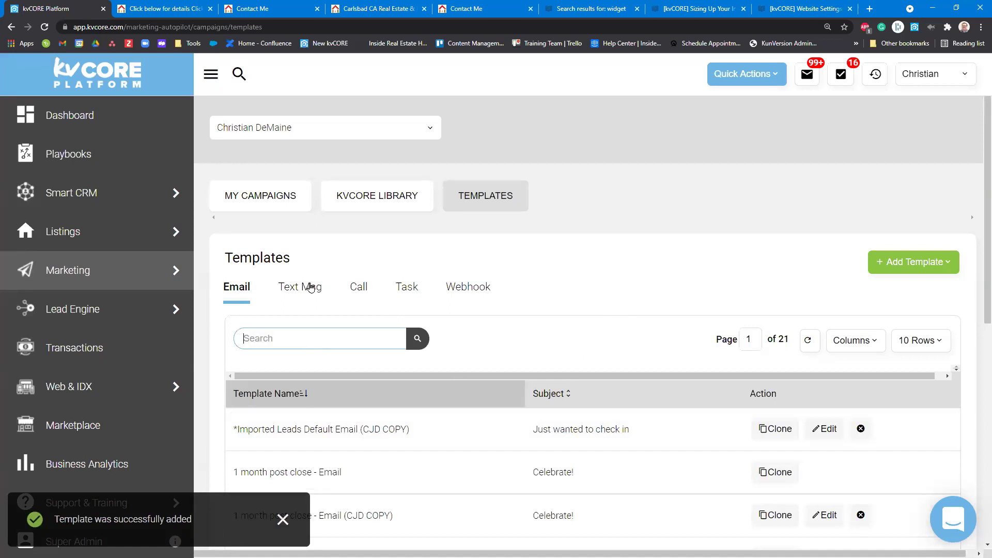
pyautogui.click(310, 288)
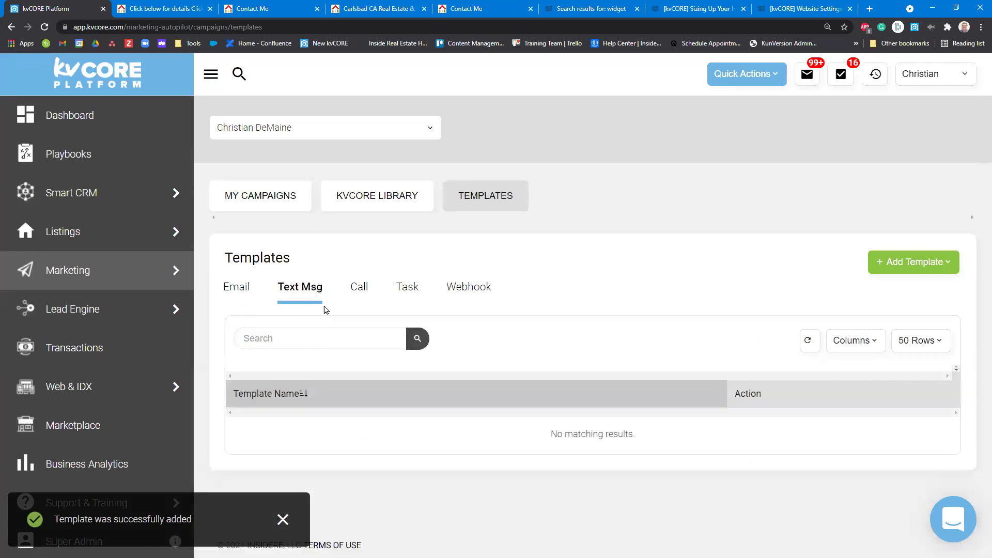
pyautogui.click(363, 336)
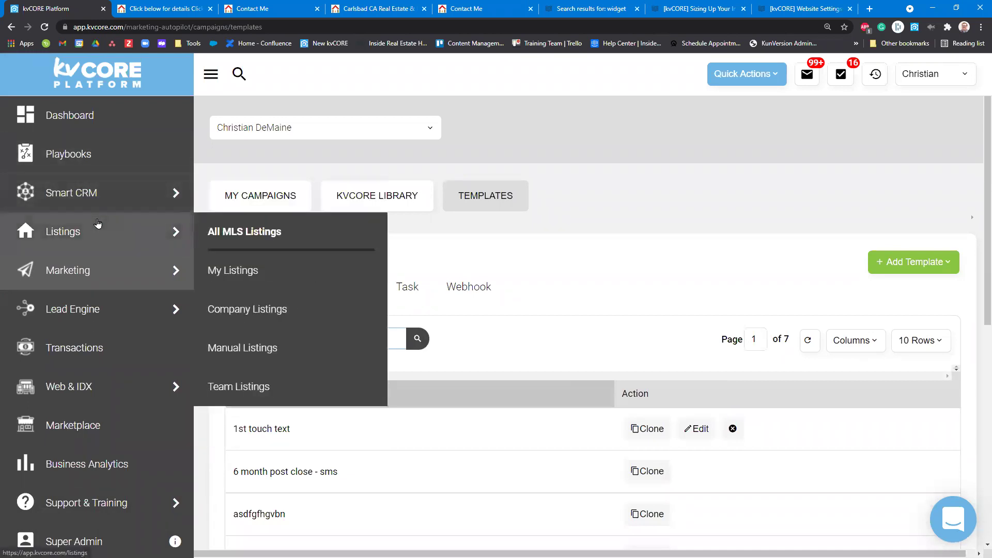
# - Open the Smart CRM contacts and select the second, third and fourth contacts in the list
pyautogui.click(110, 206)
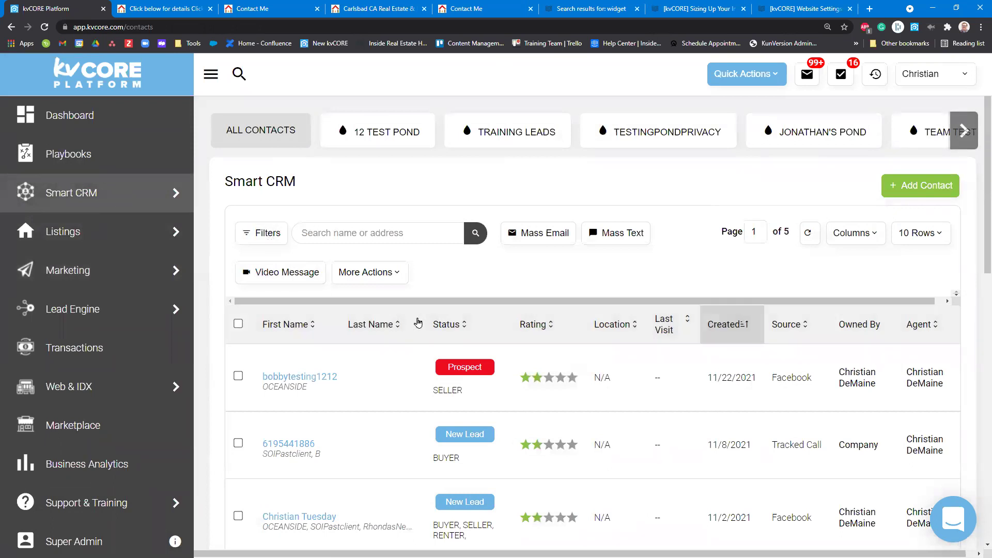
pyautogui.scroll(-3, 339, 284)
pyautogui.click(239, 288)
pyautogui.click(238, 361)
pyautogui.click(238, 433)
pyautogui.scroll(3, 631, 513)
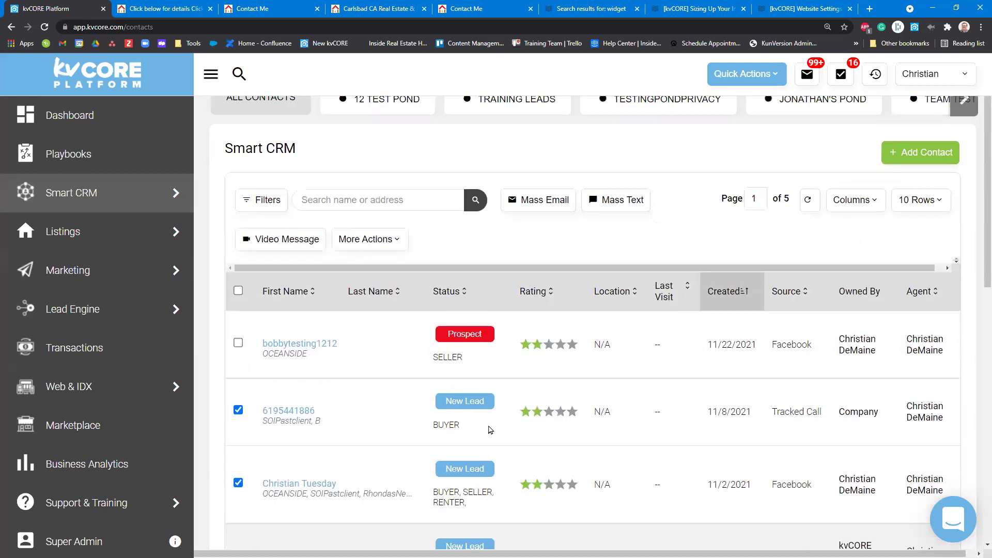
# - Start a mass text to the selected contacts, search its canned responses for "Question", and clear the search
pyautogui.click(513, 228)
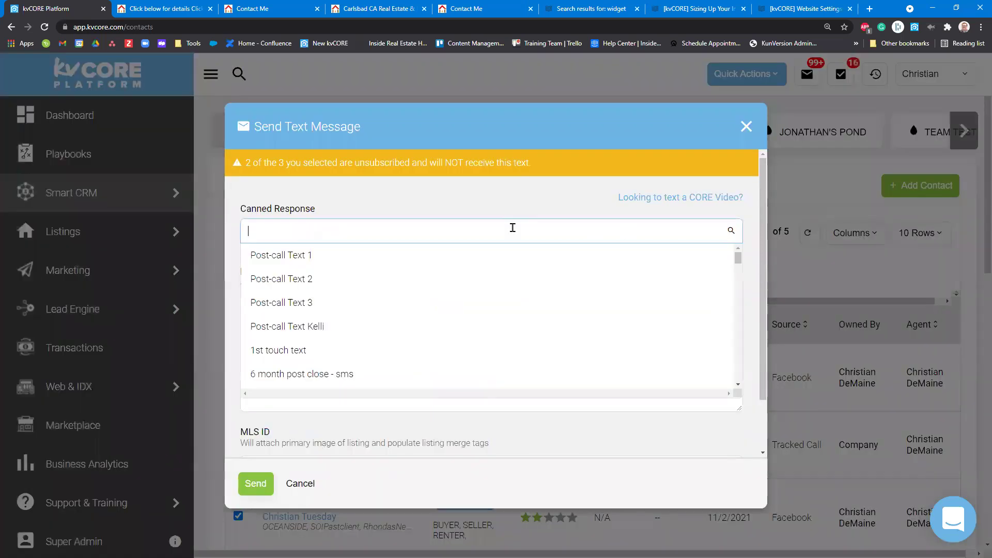
pyautogui.write('Question')
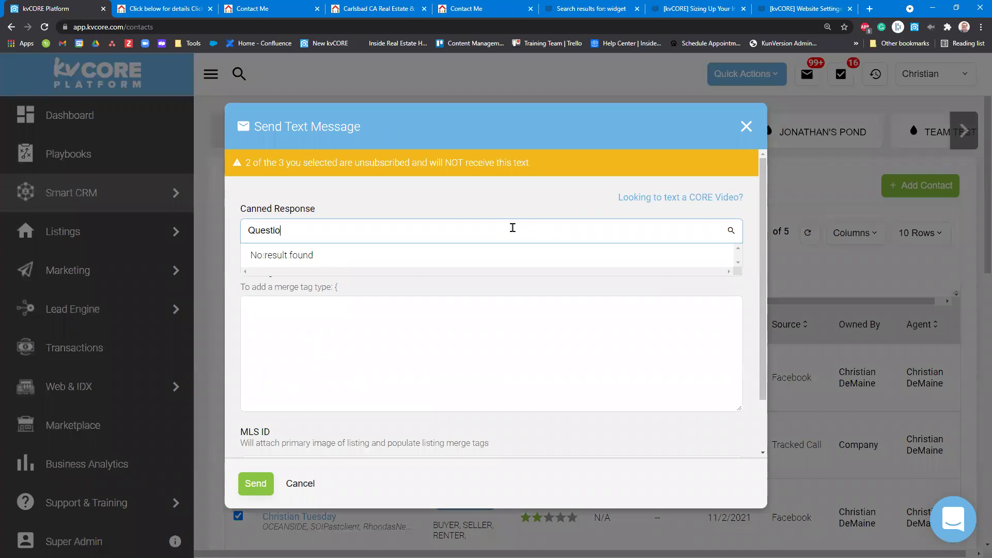
pyautogui.press('BackSpace')
pyautogui.press('BackSpace')
pyautogui.press('BackSpace')
pyautogui.press('BackSpace')
pyautogui.press('BackSpace')
pyautogui.press('BackSpace')
pyautogui.press('BackSpace')
pyautogui.press('BackSpace')
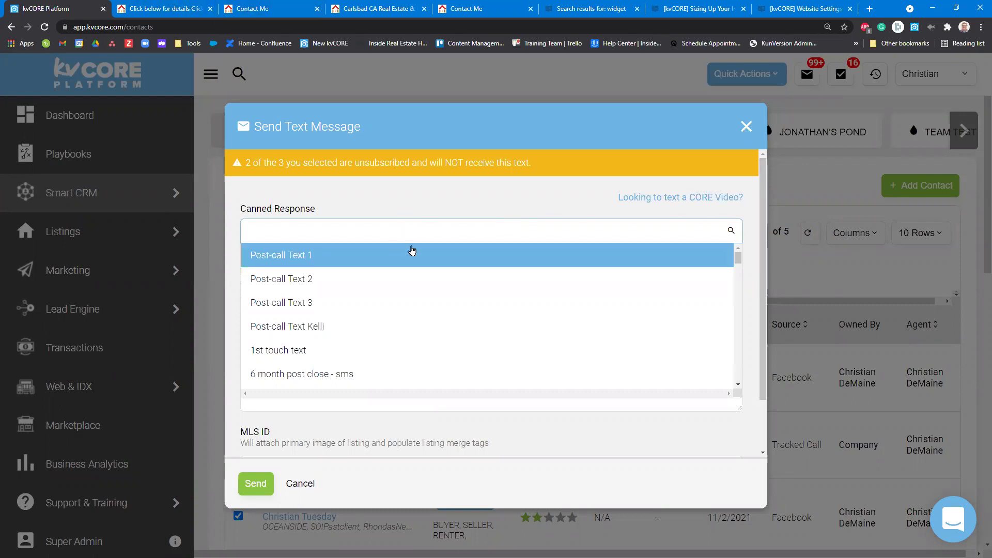
# - Look through the canned responses, try "Buyer - turn off updates?" in the message, and remove that response
pyautogui.scroll(-1, 384, 226)
pyautogui.scroll(-5, 385, 272)
pyautogui.scroll(-15, 356, 277)
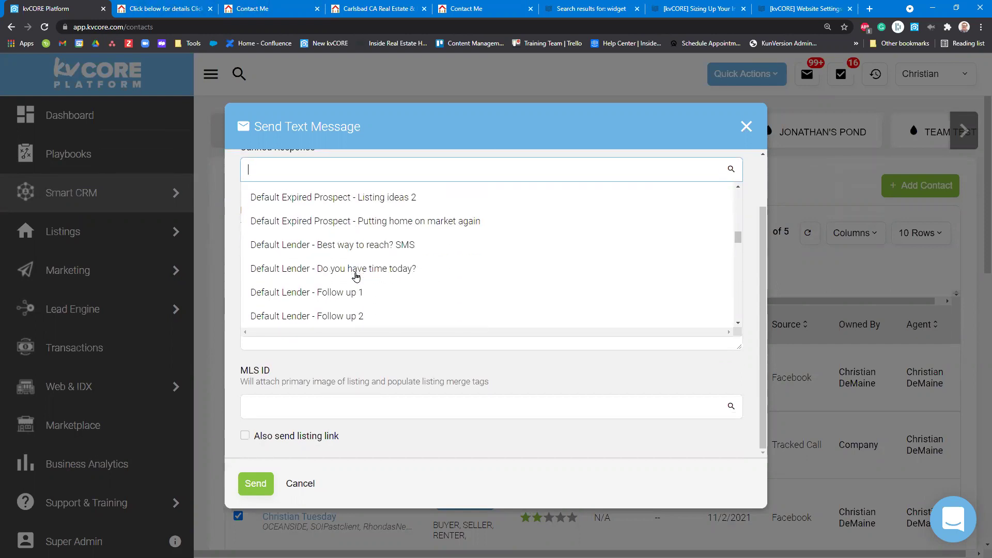
pyautogui.click(311, 169)
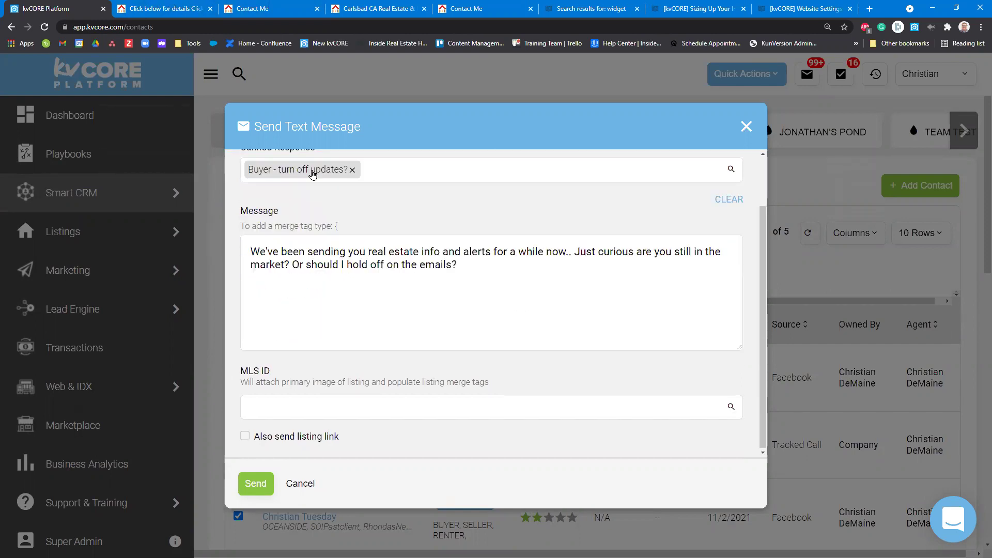
pyautogui.click(352, 170)
# - Search the canned responses for "?" and close the text message without sending it
pyautogui.write('?')
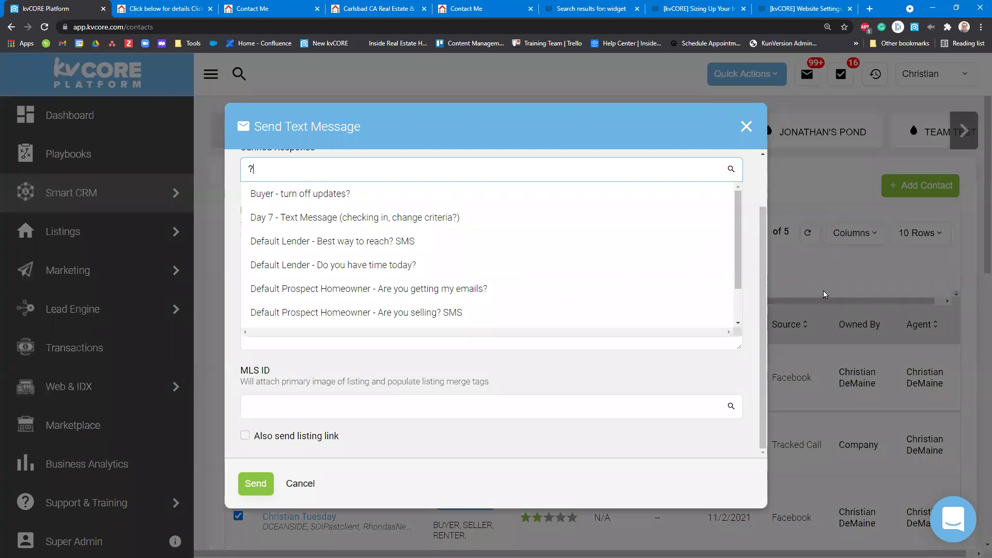
pyautogui.click(656, 195)
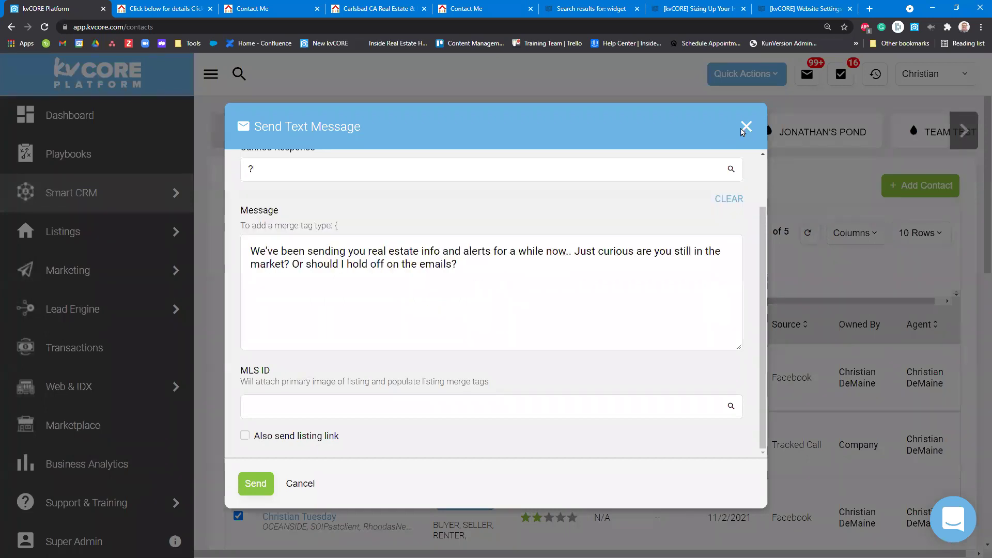
pyautogui.press('Escape')
pyautogui.press('Return')
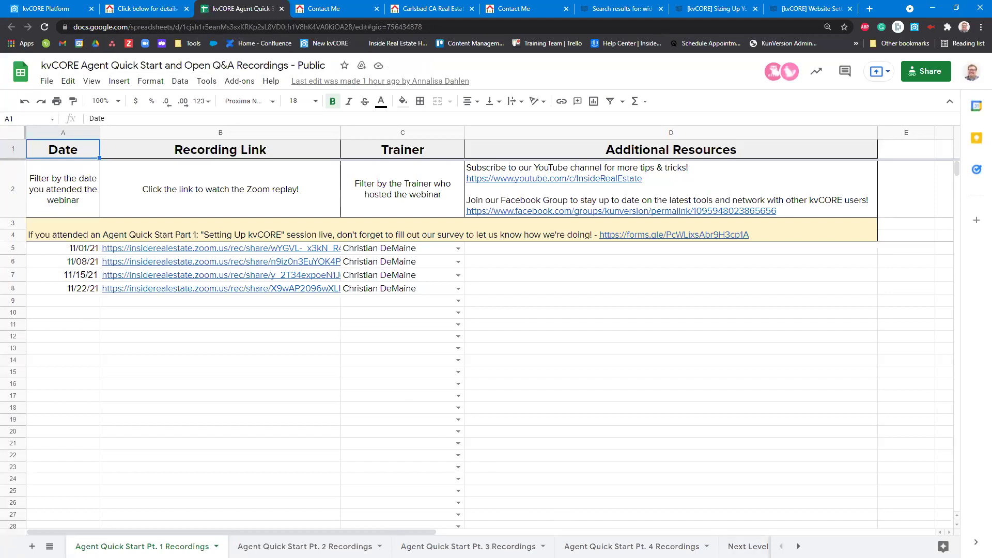
# - In the Google Sheets recordings spreadsheet, look through Next Level Strategies + Open Q&A Recordings and select the recording link cell for 11/29/21
pyautogui.click(798, 546)
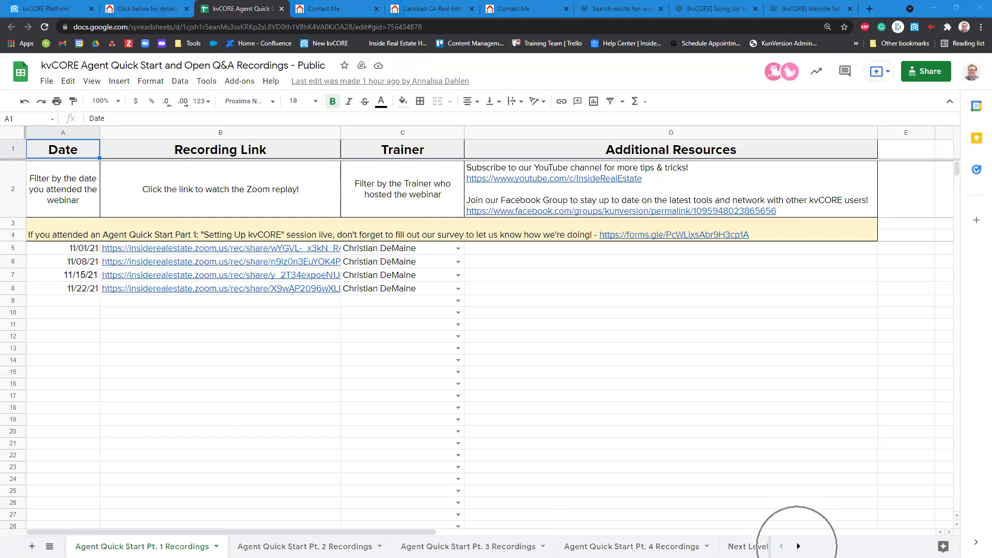
pyautogui.click(749, 546)
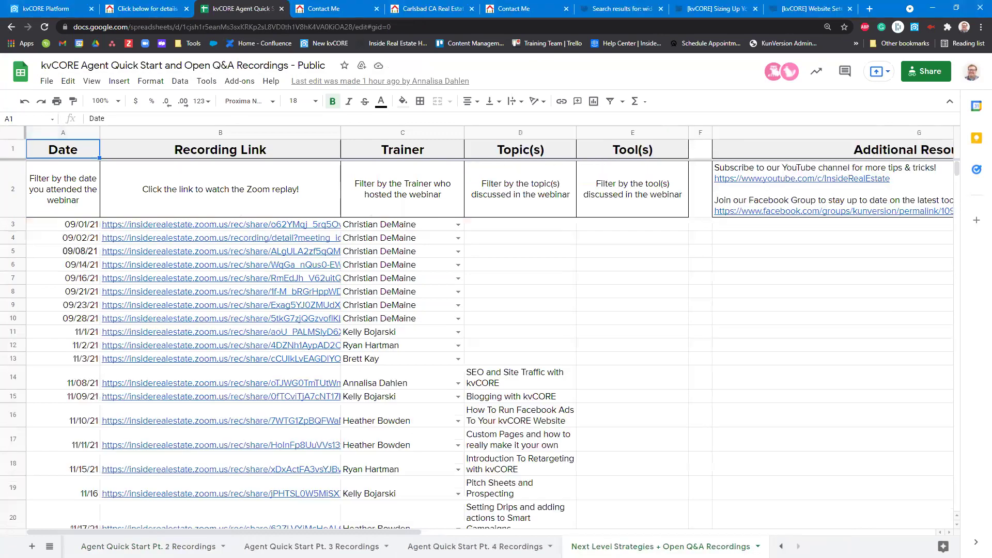
pyautogui.scroll(-1, 206, 304)
pyautogui.scroll(-3, 206, 304)
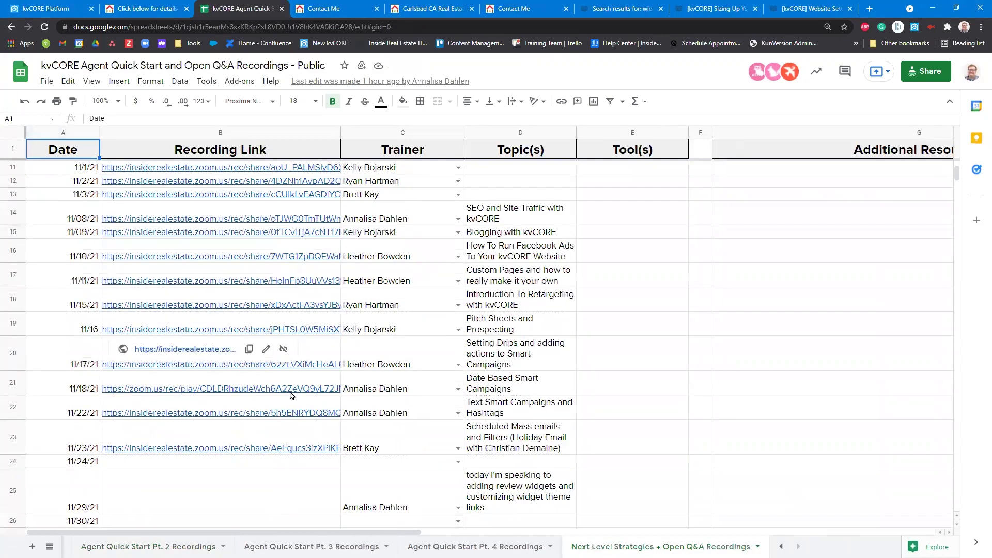
pyautogui.scroll(-2, 189, 398)
pyautogui.scroll(-3, 192, 413)
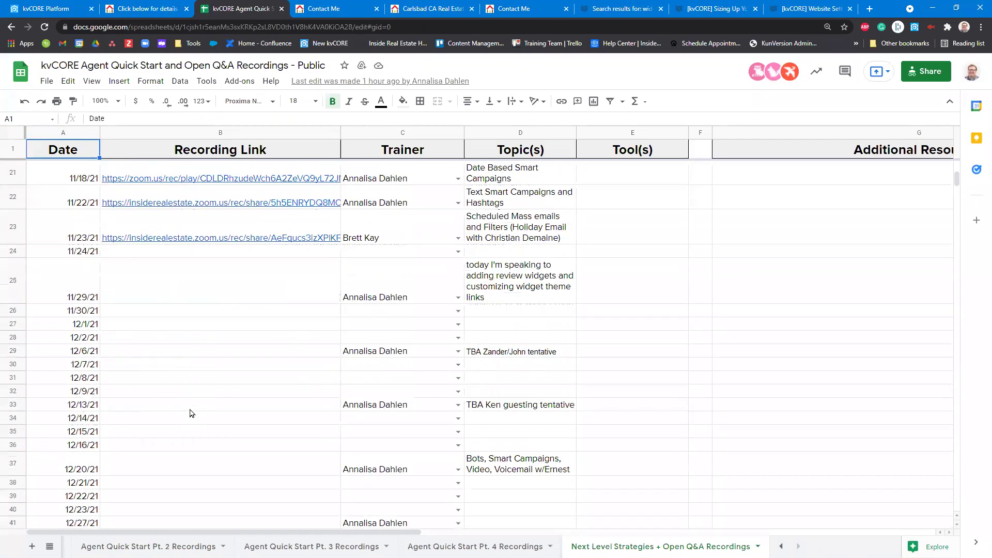
pyautogui.scroll(2, 178, 374)
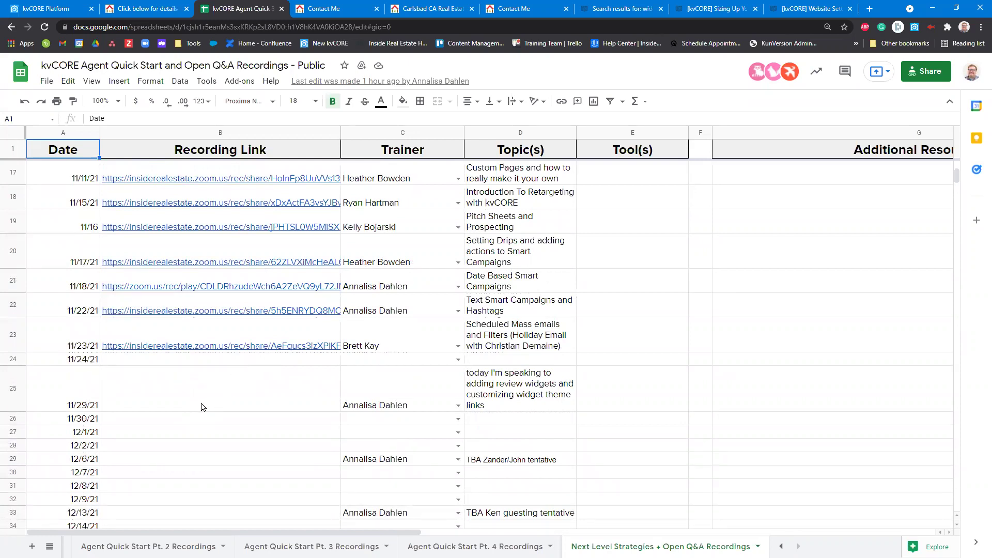
pyautogui.click(183, 397)
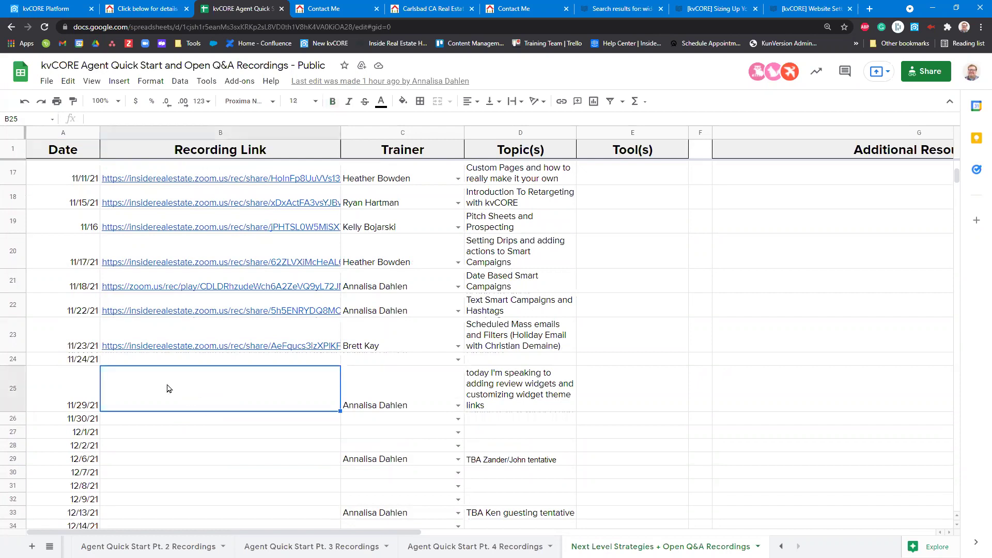
pyautogui.click(174, 30)
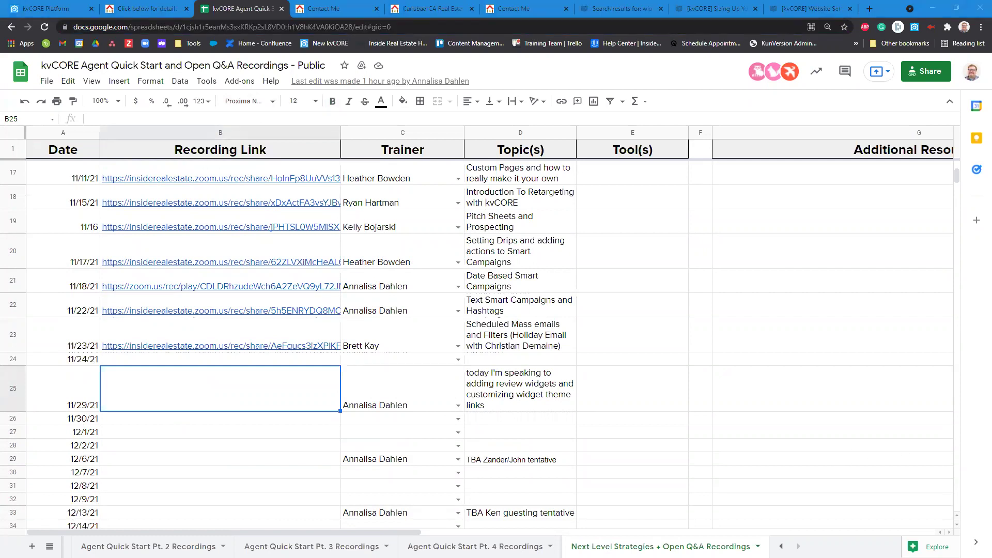
# - Switch back to the kvCORE platform and open its dashboard to look at the kvCORE Training section
pyautogui.click(76, 7)
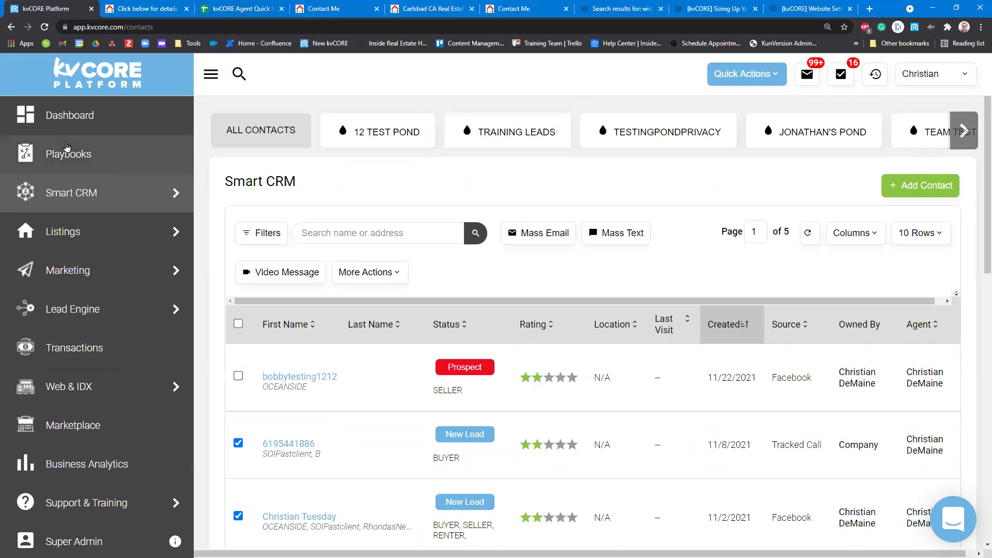
pyautogui.click(115, 114)
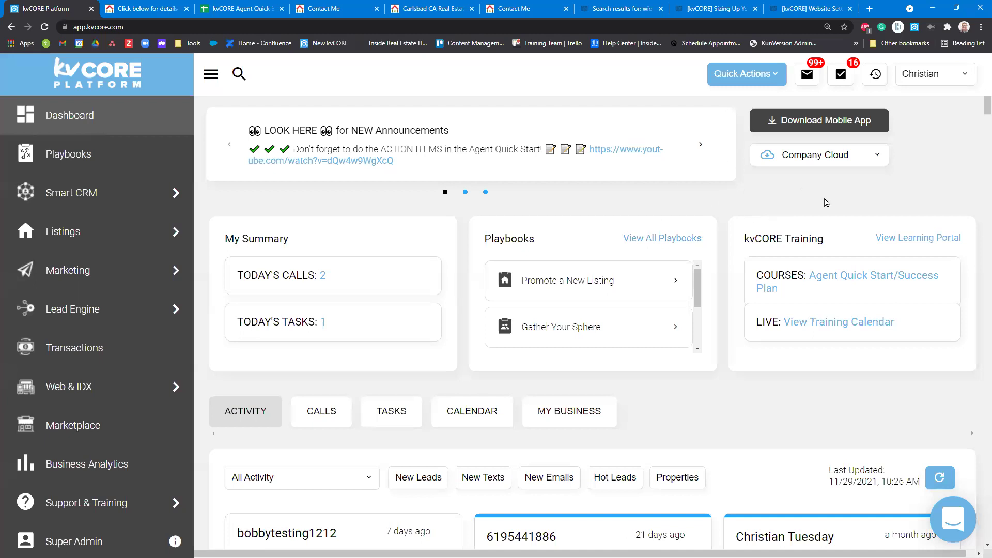
pyautogui.moveTo(829, 243); pyautogui.dragTo(738, 246)
pyautogui.click(919, 206)
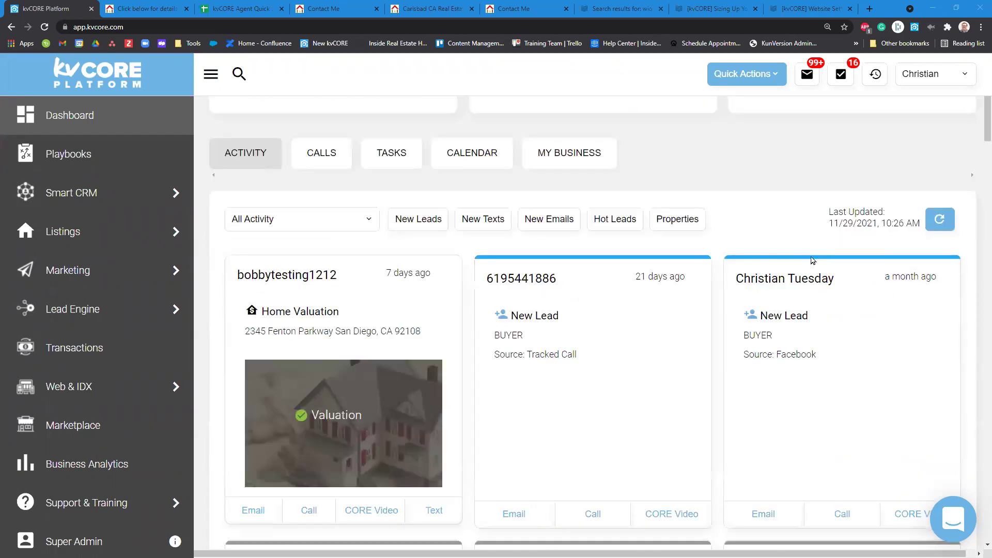
# - Open the new lead sourced from Facebook, compare its upcoming and completed tasks with the timeline's past-due task, and close the record
pyautogui.click(770, 279)
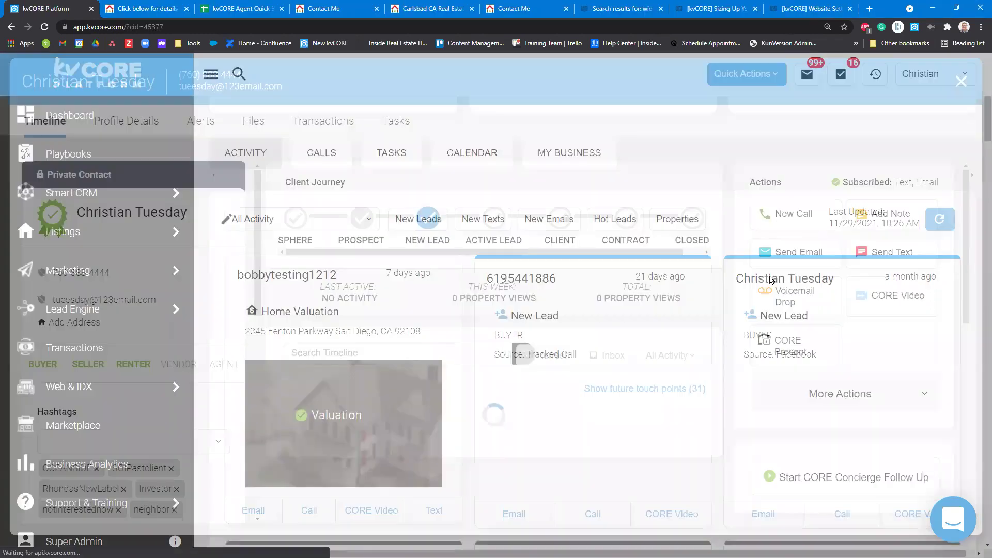
pyautogui.click(396, 127)
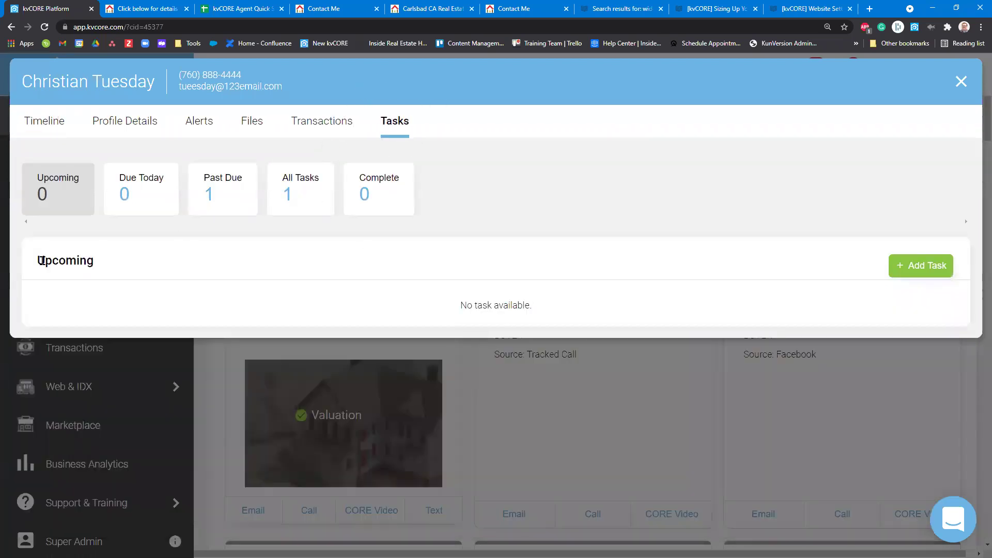
pyautogui.doubleClick(41, 261)
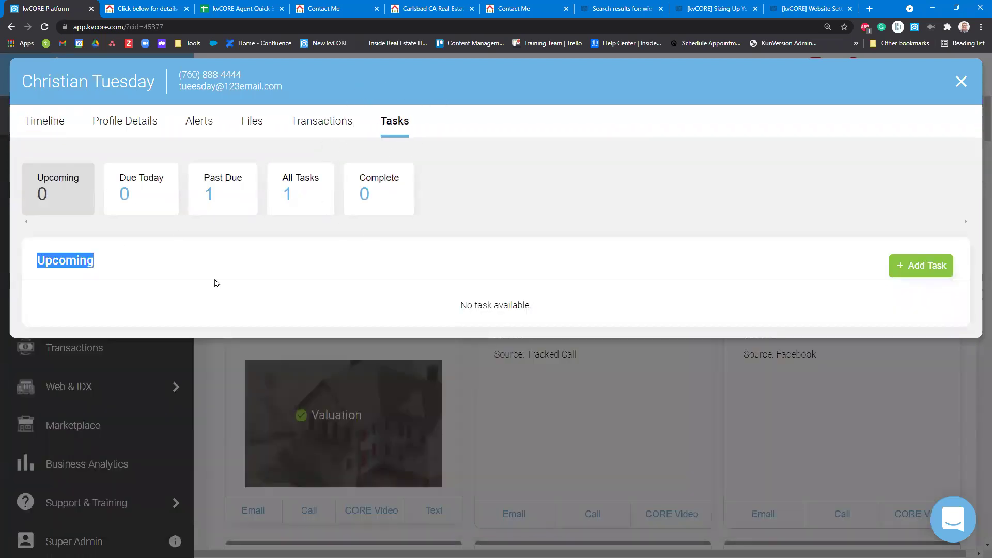
pyautogui.click(382, 198)
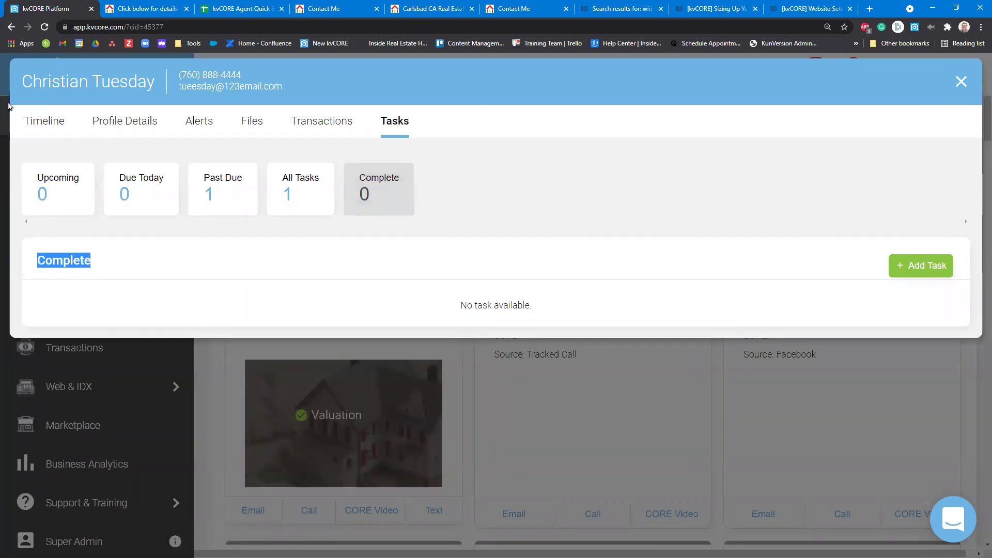
pyautogui.click(49, 122)
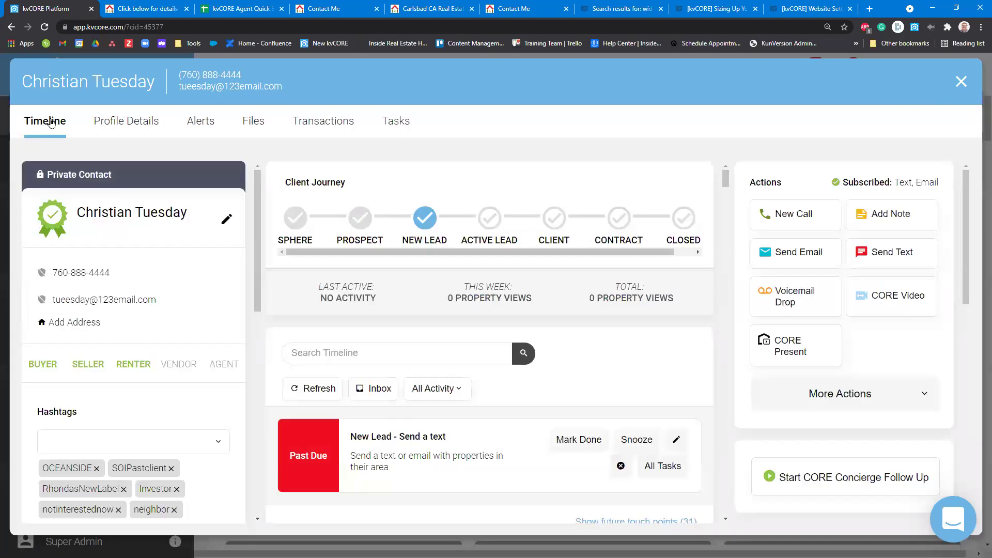
pyautogui.scroll(-3, 582, 263)
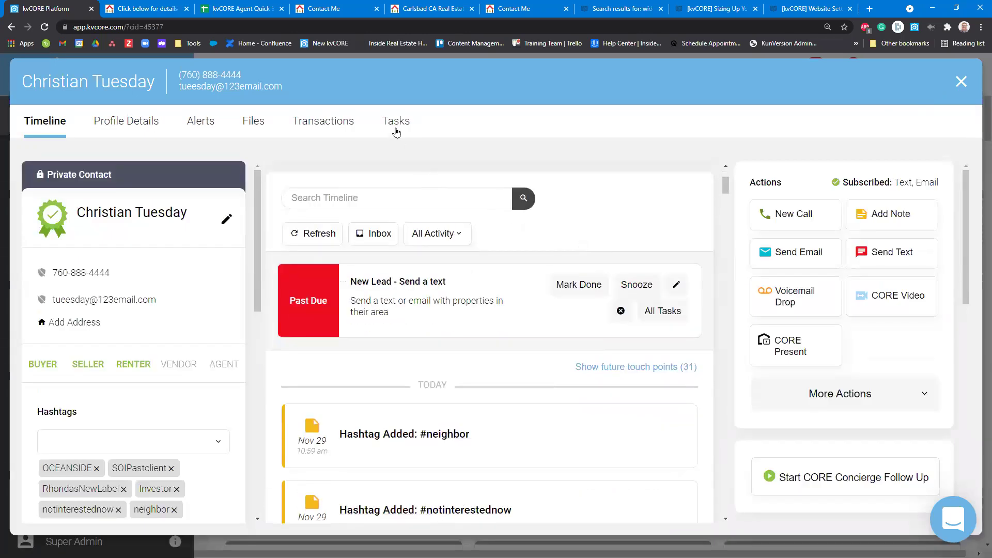
pyautogui.click(397, 131)
pyautogui.click(961, 82)
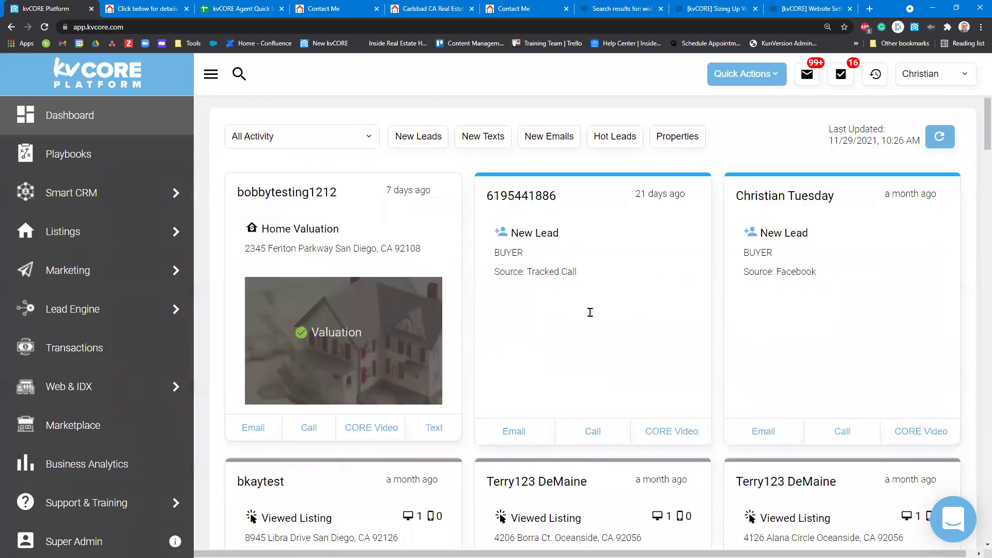
# - Open a lead who viewed an Oceanside listing and review its Complete, All Tasks and Past Due task lists
pyautogui.scroll(-4, 591, 312)
pyautogui.click(784, 258)
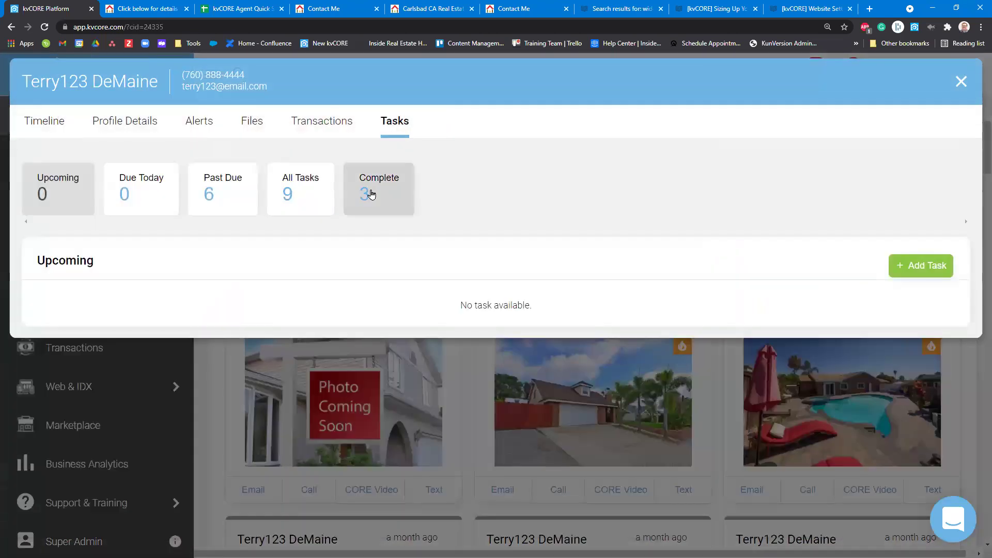
pyautogui.click(370, 195)
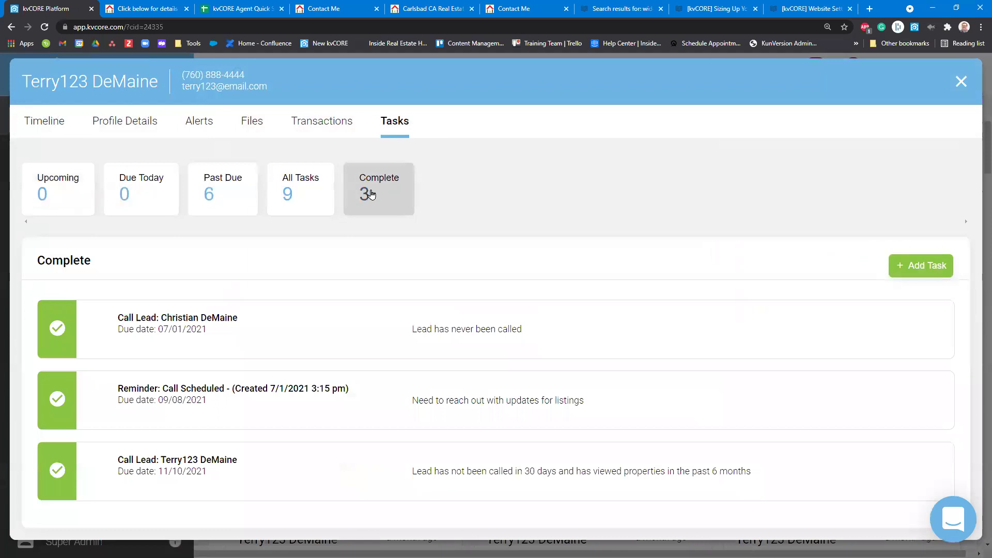
pyautogui.click(314, 199)
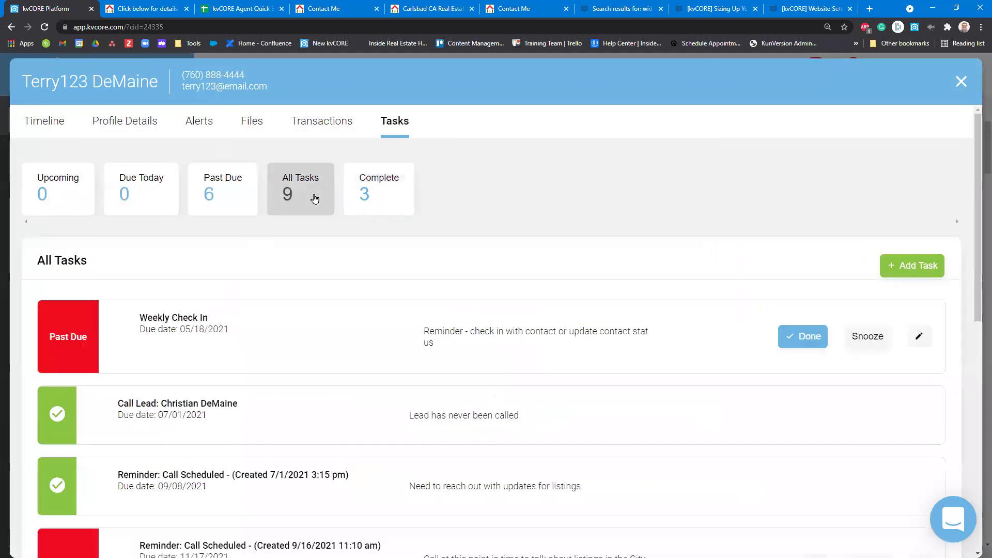
pyautogui.click(225, 199)
# - Review the Oceanside lead's timeline and its activity filter options, and close the lead record
pyautogui.click(45, 129)
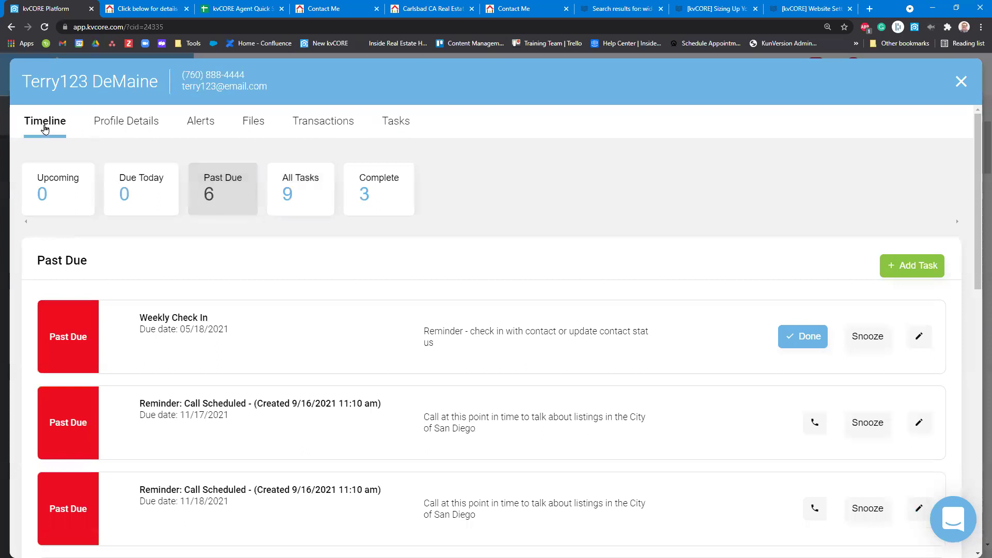
pyautogui.scroll(-2, 638, 313)
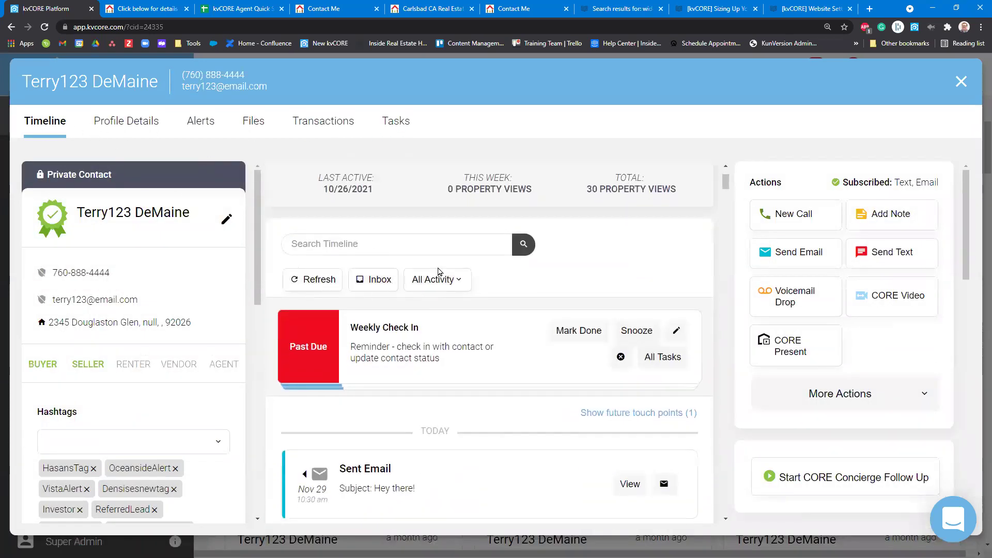
pyautogui.scroll(-1, 438, 272)
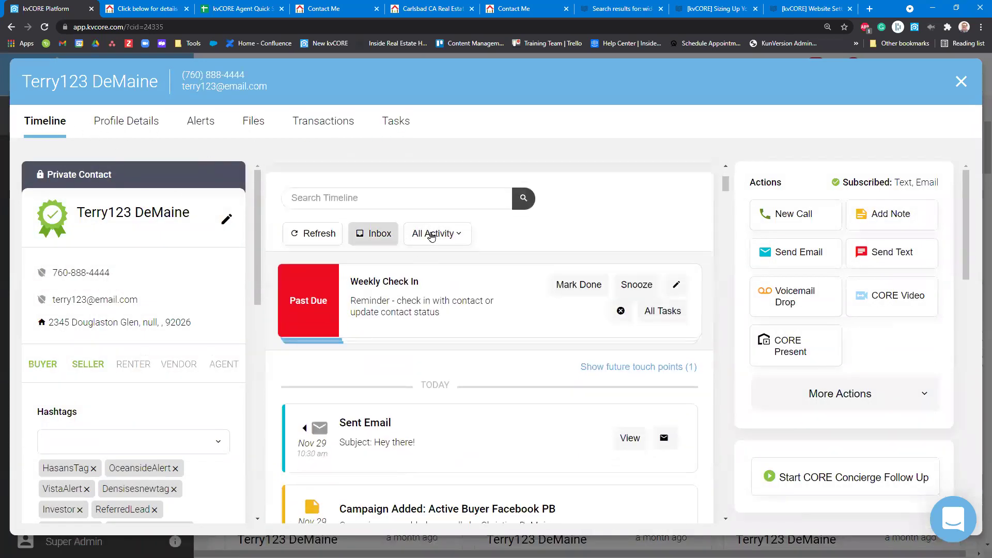
pyautogui.click(459, 247)
pyautogui.scroll(-1, 470, 269)
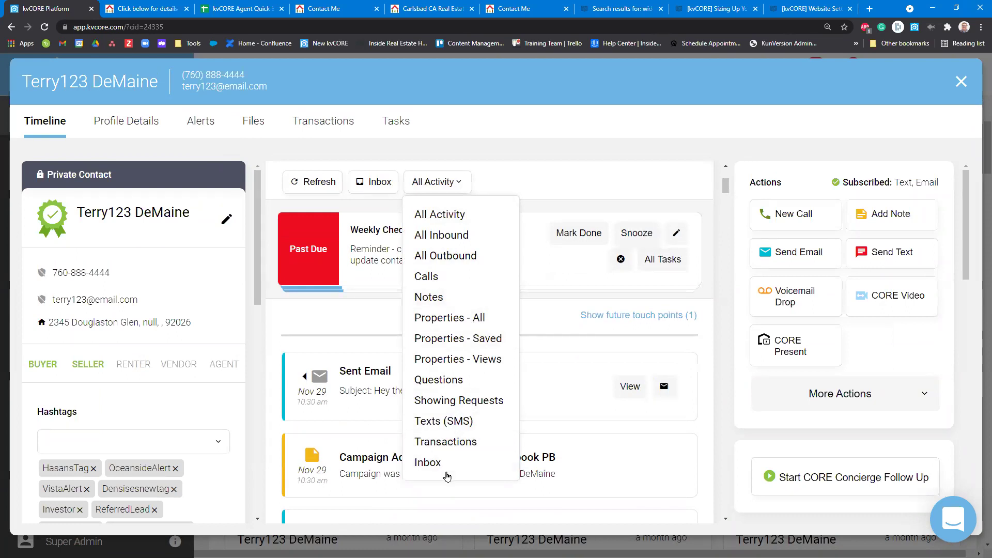
pyautogui.click(544, 311)
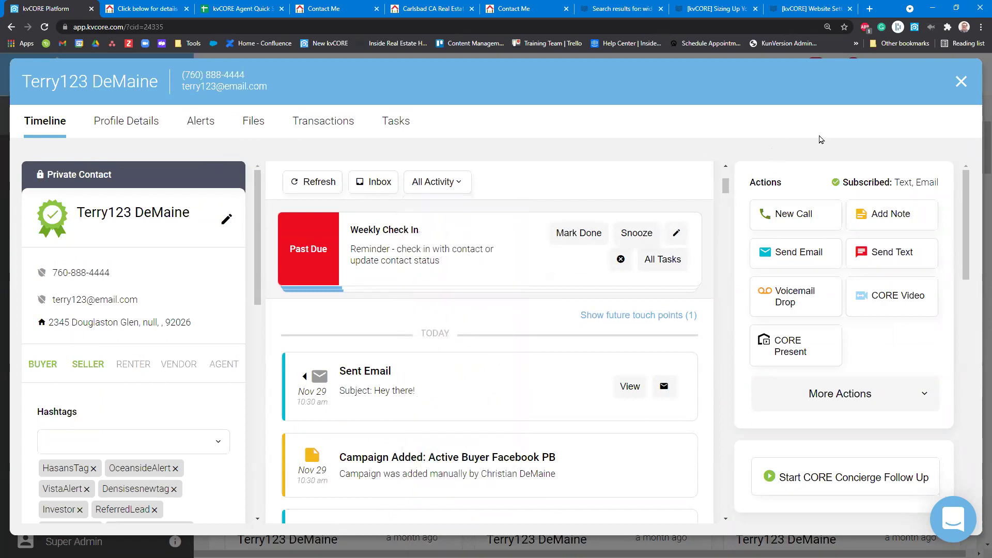
pyautogui.click(963, 81)
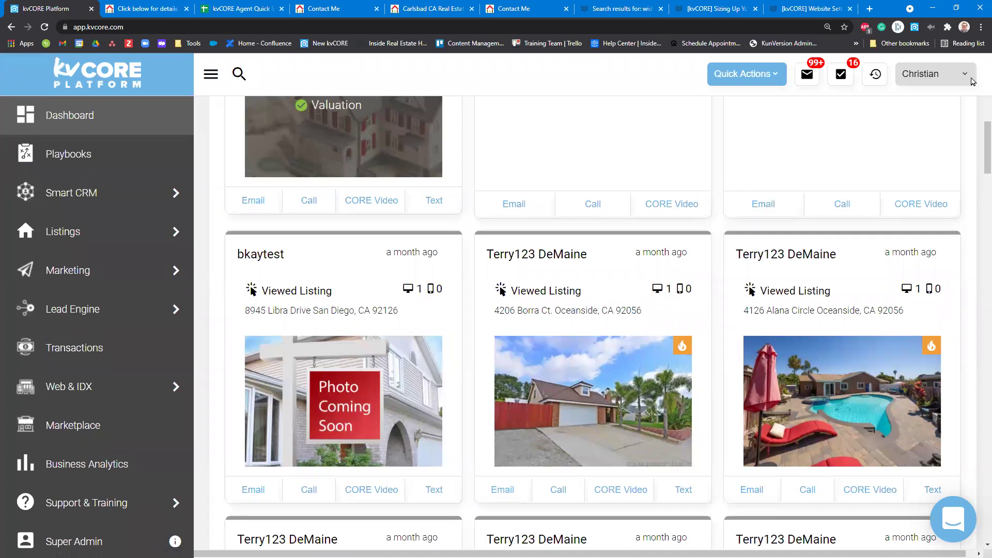
# - Look over the dashboard's My Summary calls and tasks, the Playbooks list, kvCORE Training and the activity section
pyautogui.scroll(10, 416, 287)
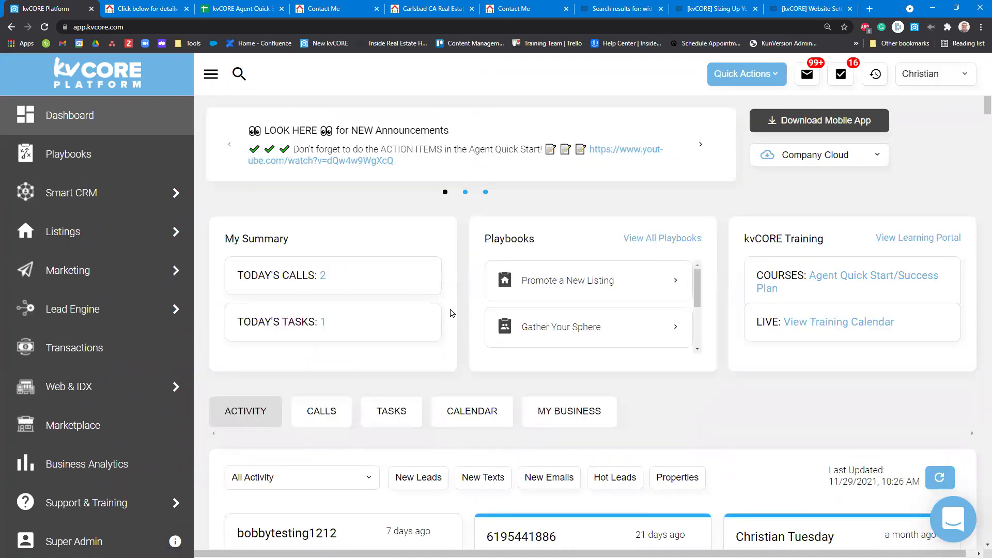
pyautogui.scroll(-5, 449, 320)
pyautogui.scroll(5, 454, 340)
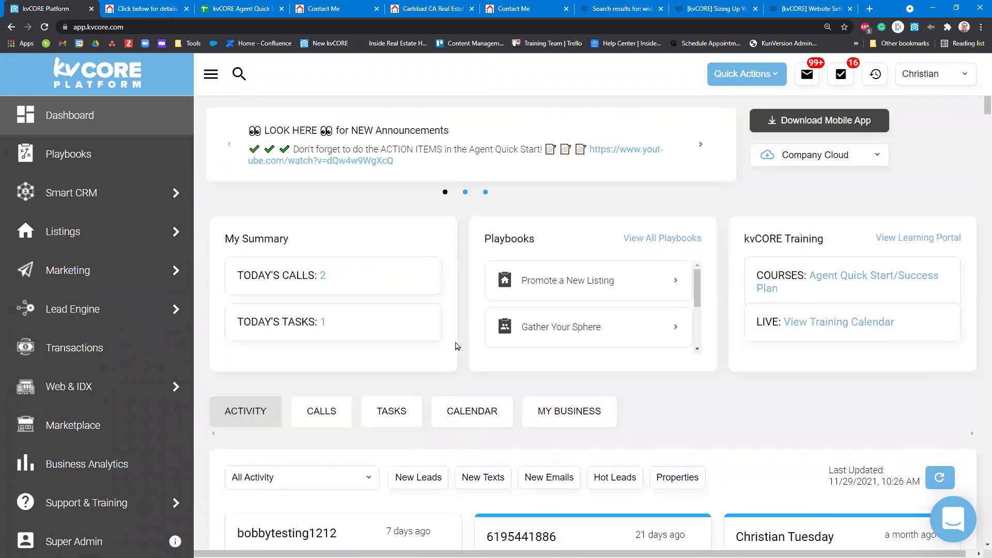
pyautogui.moveTo(288, 238); pyautogui.dragTo(217, 238)
pyautogui.click(318, 276)
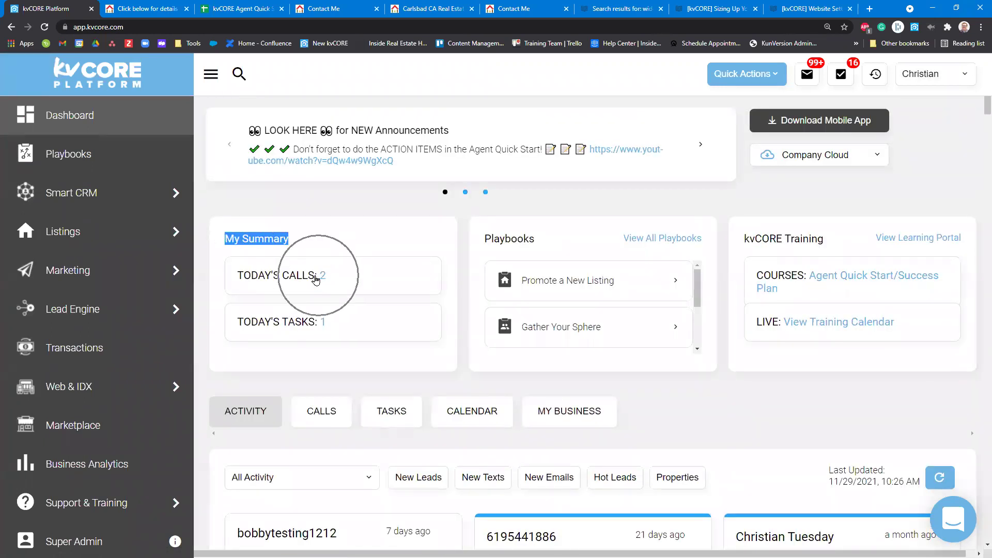
pyautogui.scroll(-2, 312, 280)
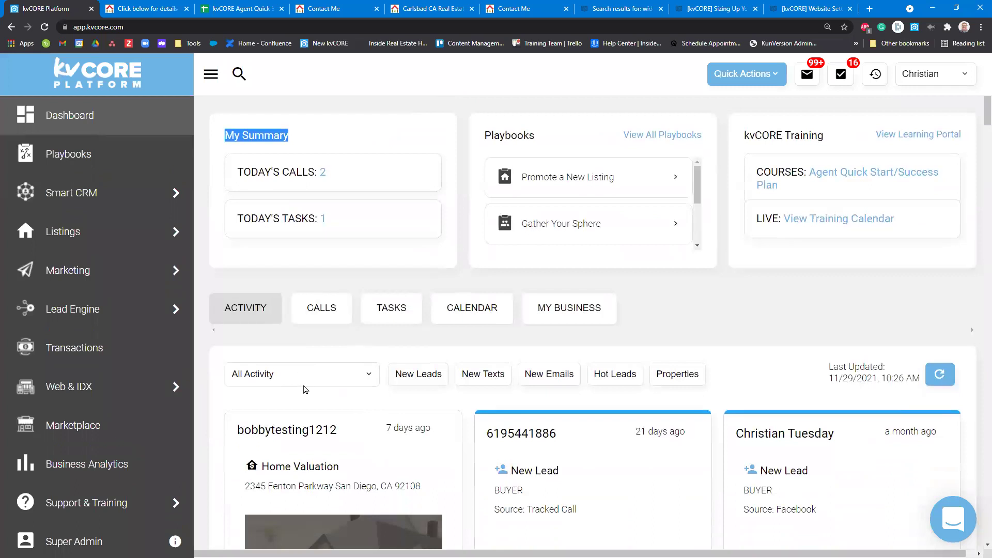
pyautogui.scroll(-3, 292, 367)
pyautogui.scroll(5, 367, 228)
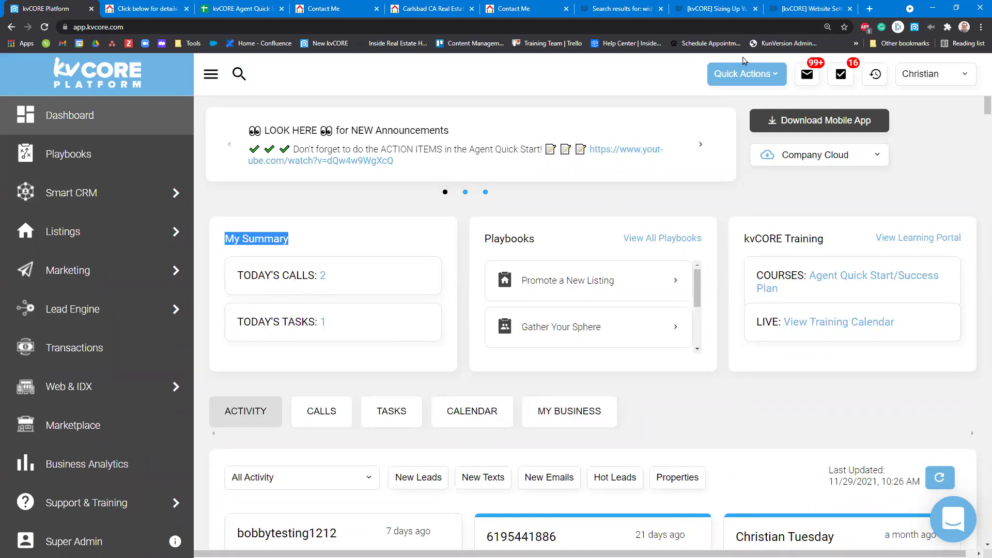
pyautogui.doubleClick(231, 239)
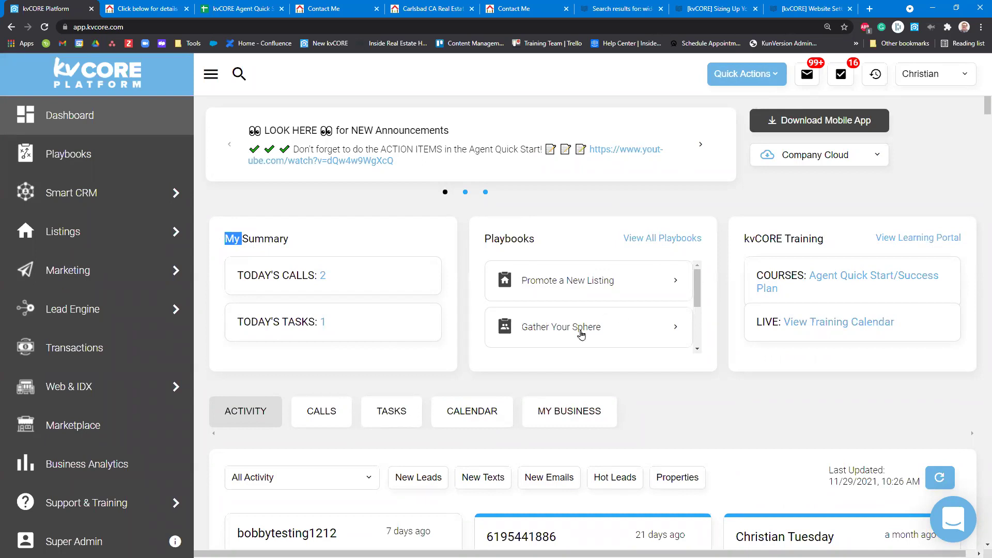
pyautogui.scroll(-2, 581, 331)
pyautogui.scroll(-3, 652, 370)
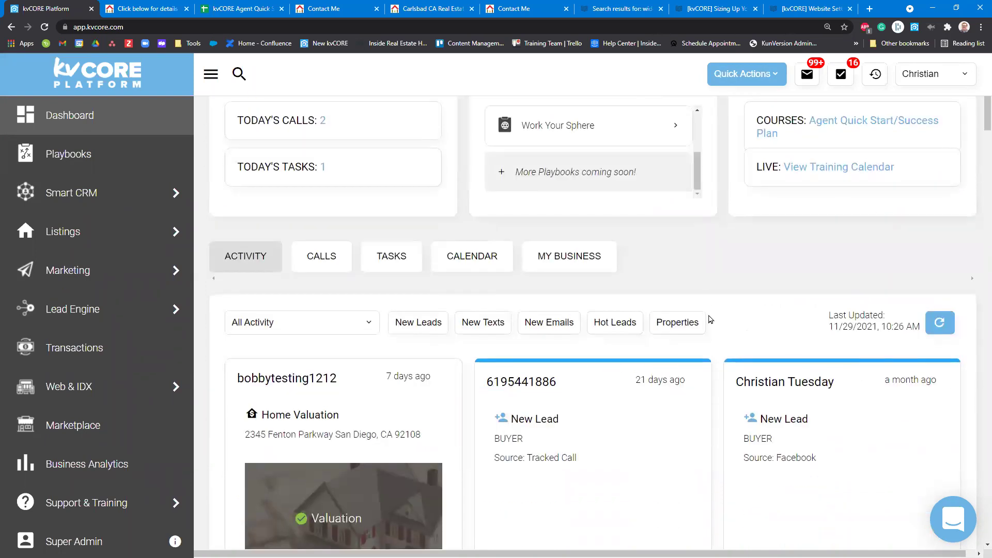
pyautogui.scroll(3, 711, 317)
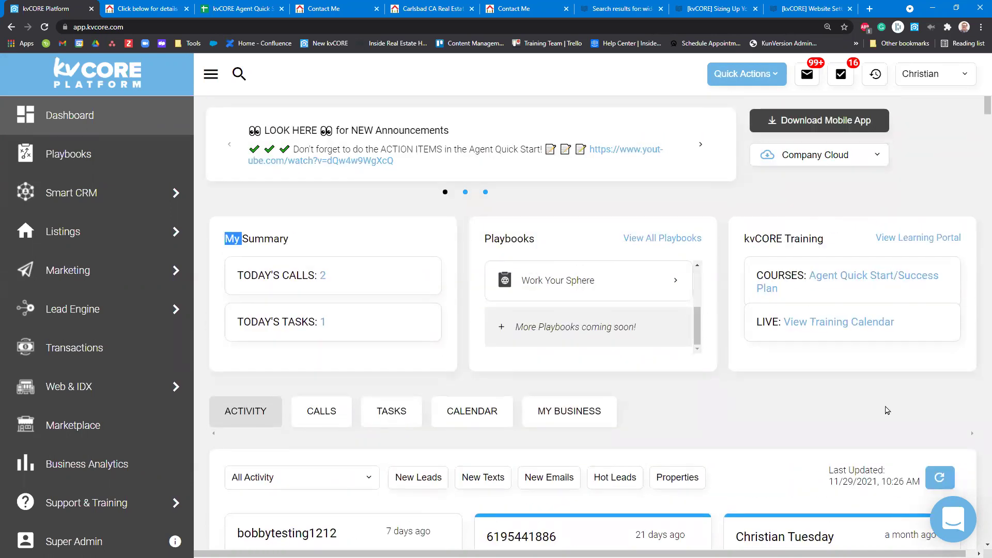
# - Open the support chat, start a message to view its request options, and close the chat
pyautogui.click(952, 527)
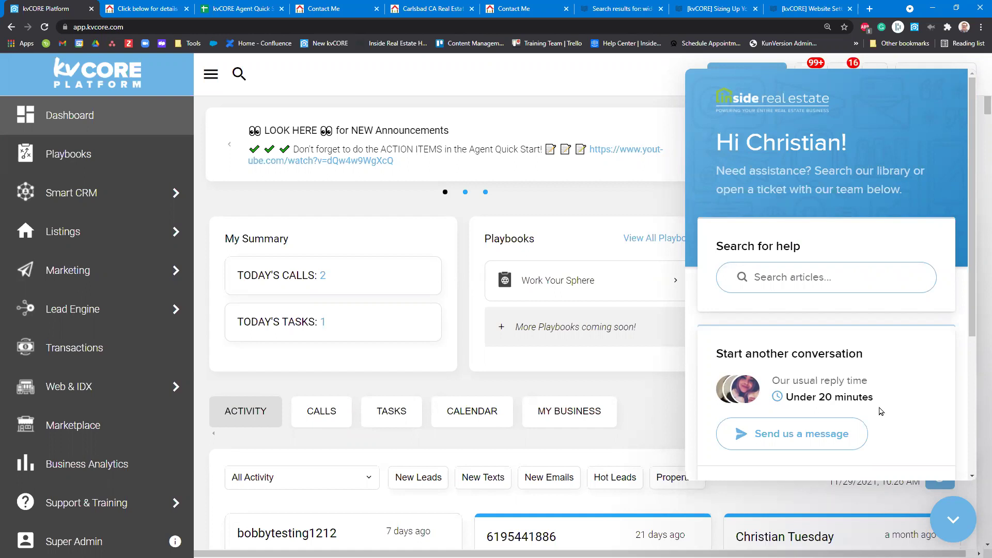
pyautogui.click(954, 518)
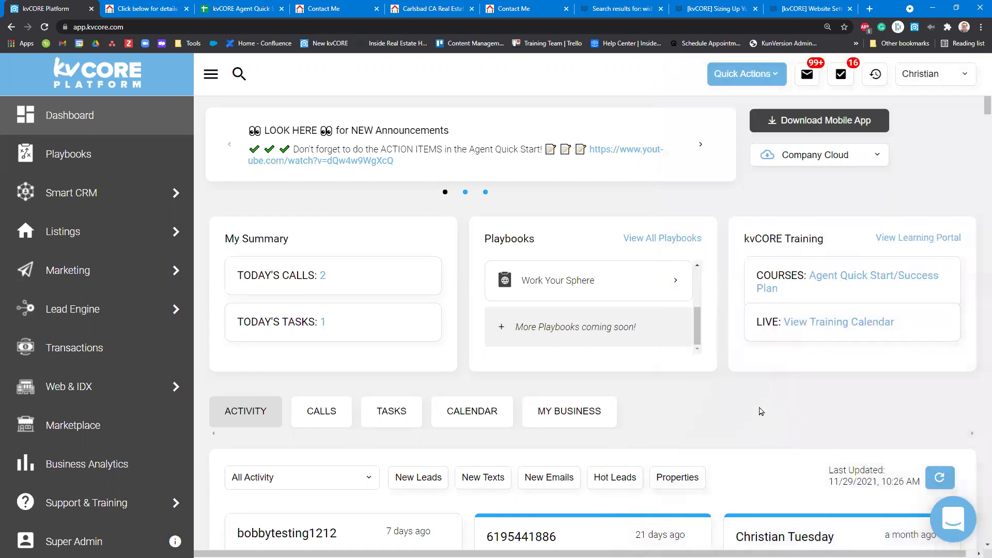
pyautogui.click(953, 520)
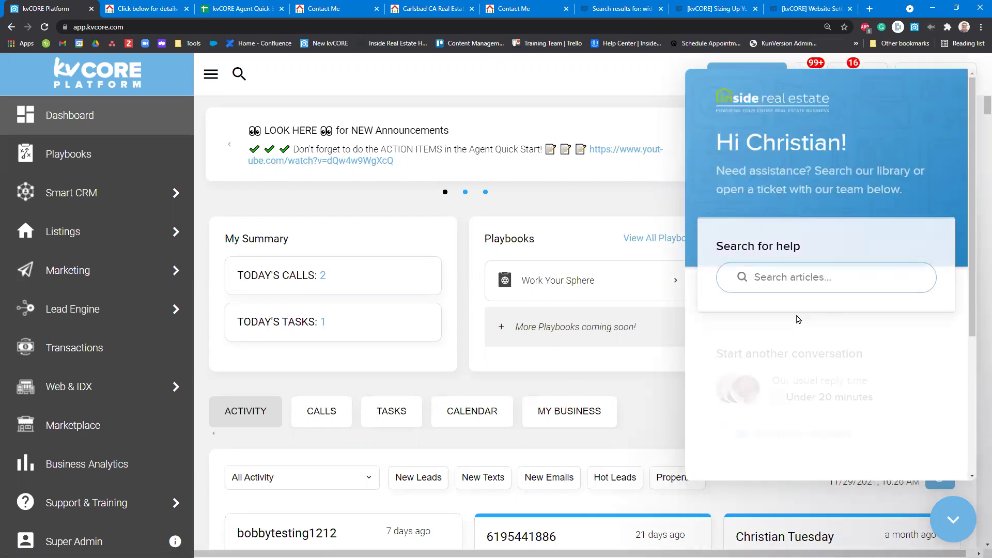
pyautogui.click(762, 435)
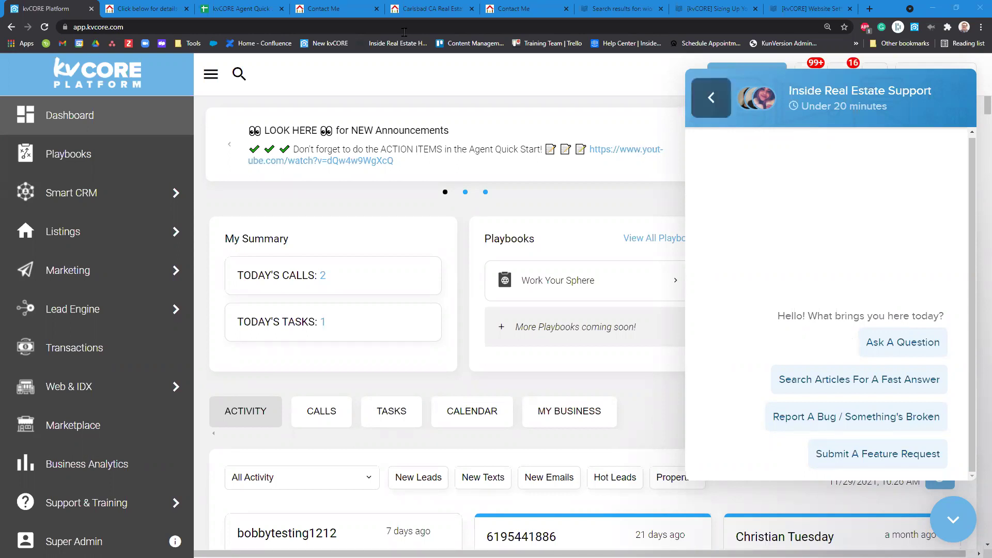
pyautogui.click(947, 521)
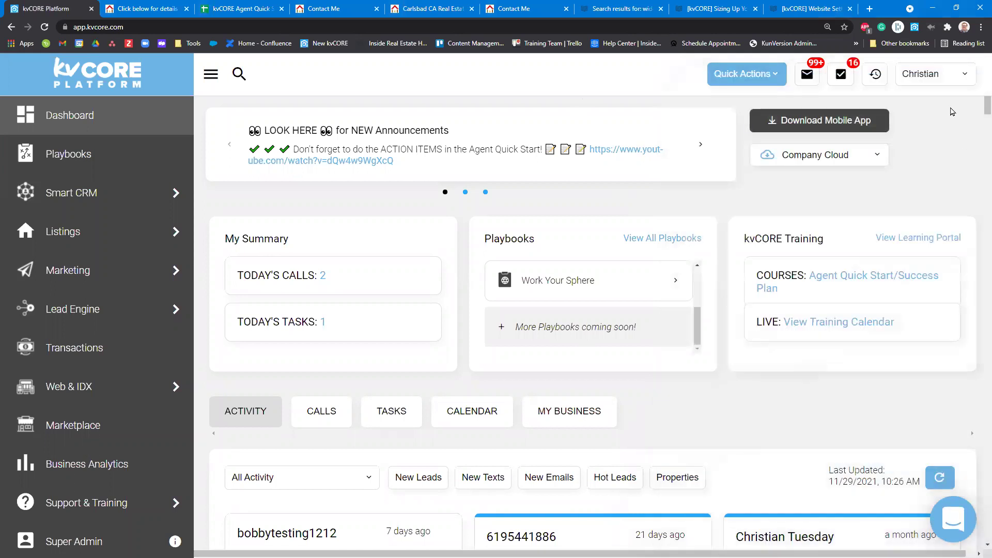
# - Open the agent's public website from the account options, close the leftover browser tabs beside it, and view the homepage's side-by-side tiles
pyautogui.click(936, 75)
pyautogui.click(886, 178)
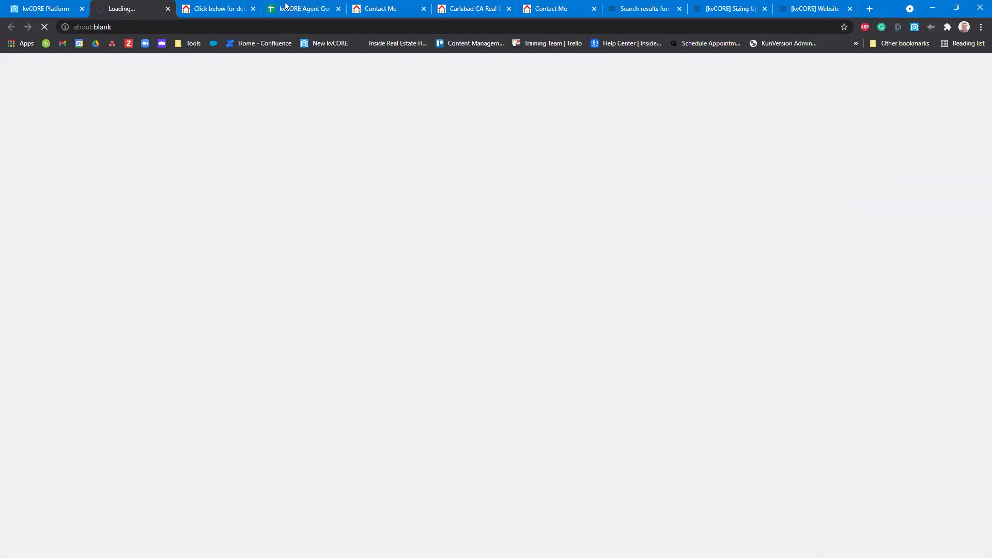
pyautogui.click(252, 9)
pyautogui.middleClick(250, 10)
pyautogui.middleClick(250, 10)
pyautogui.middleClick(249, 11)
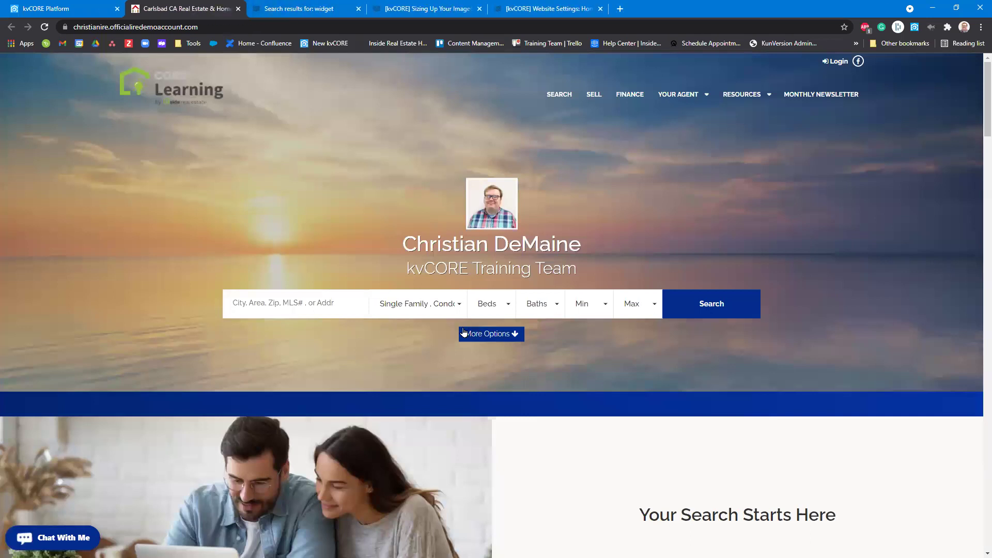
pyautogui.scroll(-4, 353, 247)
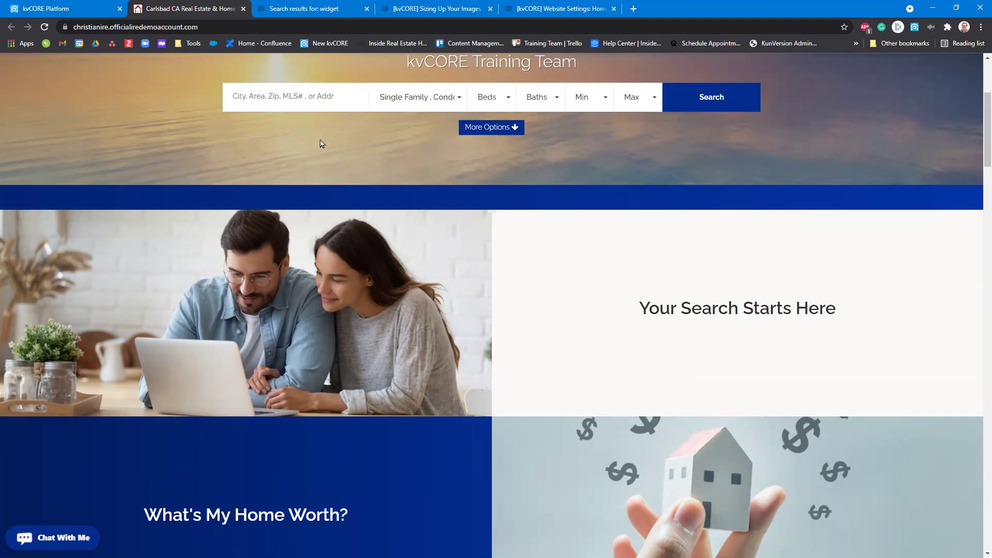
# - Switch back to the kvCORE platform, open the lead sourced from Facebook, and examine its Insights summary
pyautogui.click(35, 6)
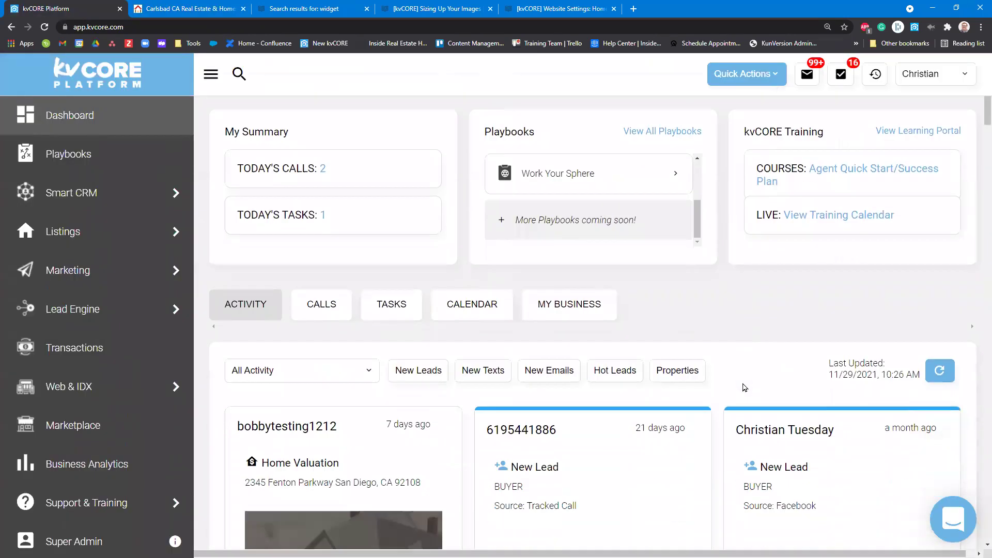
pyautogui.scroll(-4, 744, 387)
pyautogui.click(801, 227)
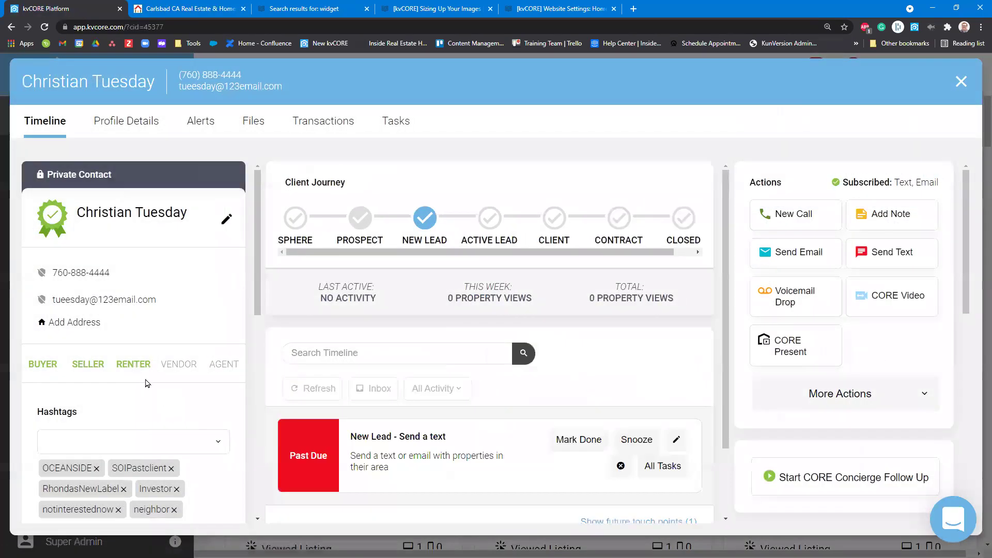
pyautogui.scroll(-6, 147, 383)
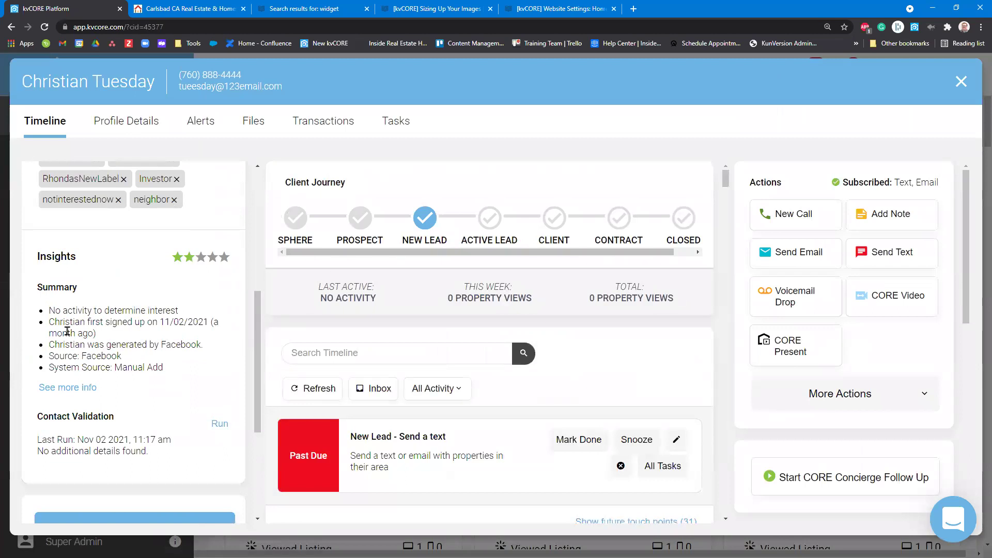
# - Close the open lead, open the active lead who viewed an Oceanside listing, examine its star rating and Insights summary, and close it
pyautogui.press('Escape')
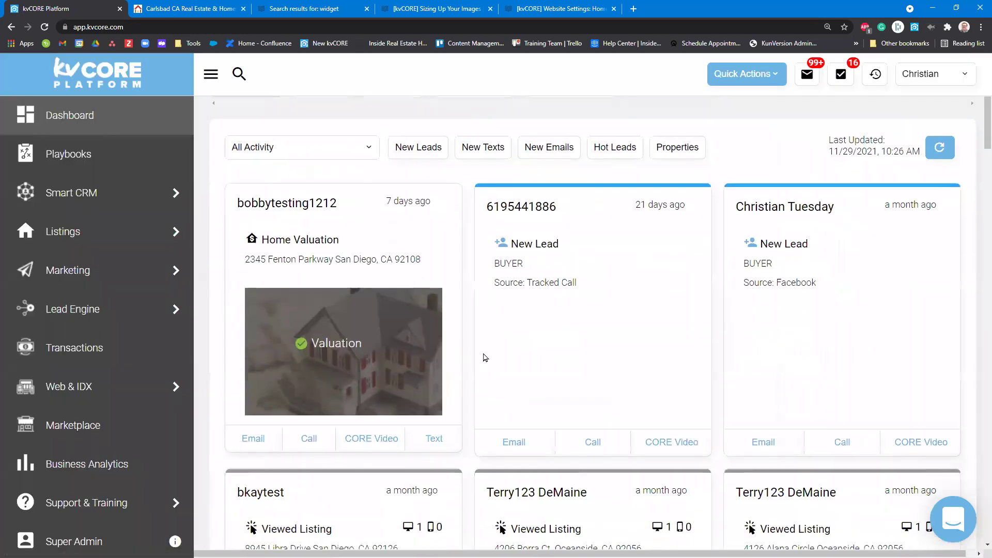
pyautogui.scroll(-4, 485, 358)
pyautogui.click(485, 357)
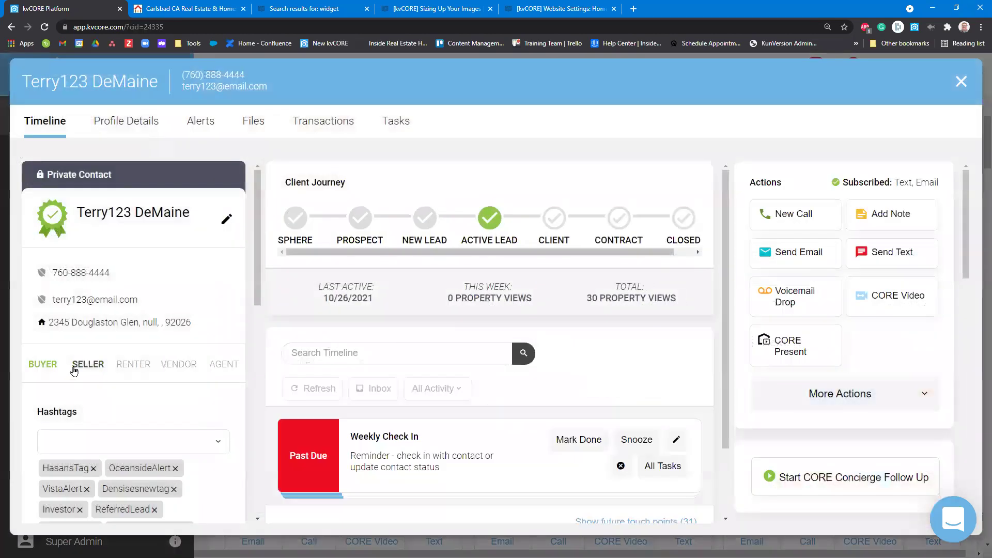
pyautogui.scroll(-5, 73, 370)
pyautogui.moveTo(49, 279); pyautogui.dragTo(185, 391)
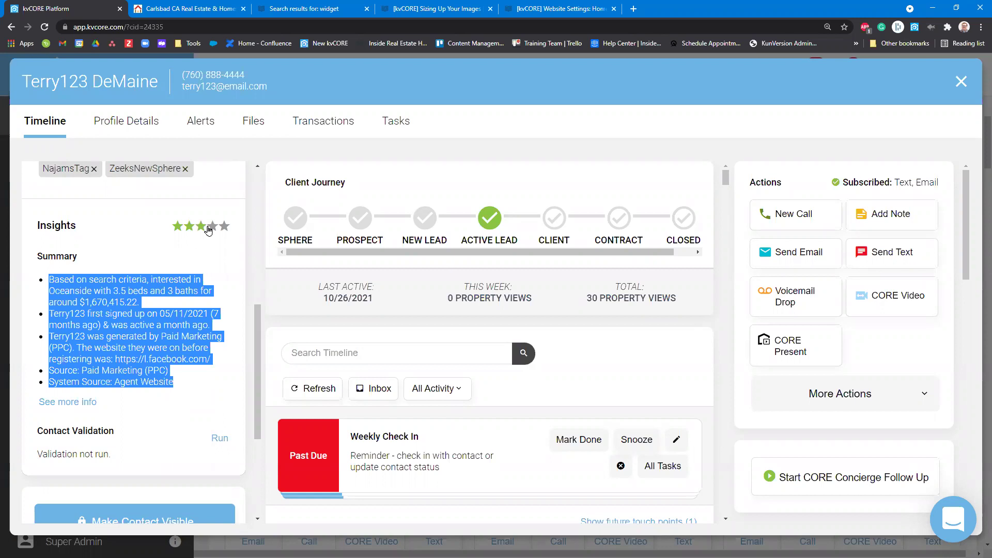
pyautogui.click(89, 302)
pyautogui.moveTo(86, 302); pyautogui.dragTo(140, 305)
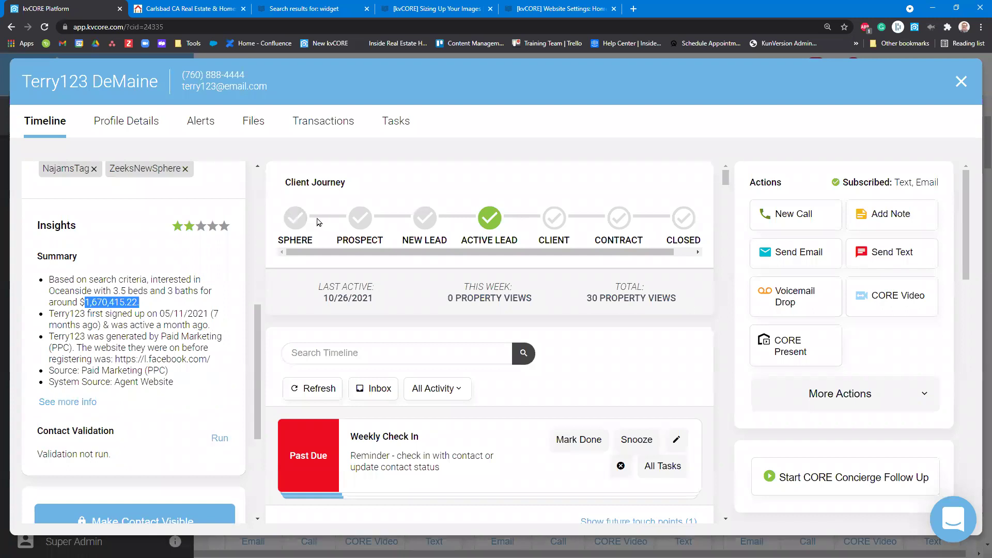
pyautogui.moveTo(49, 279); pyautogui.dragTo(216, 369)
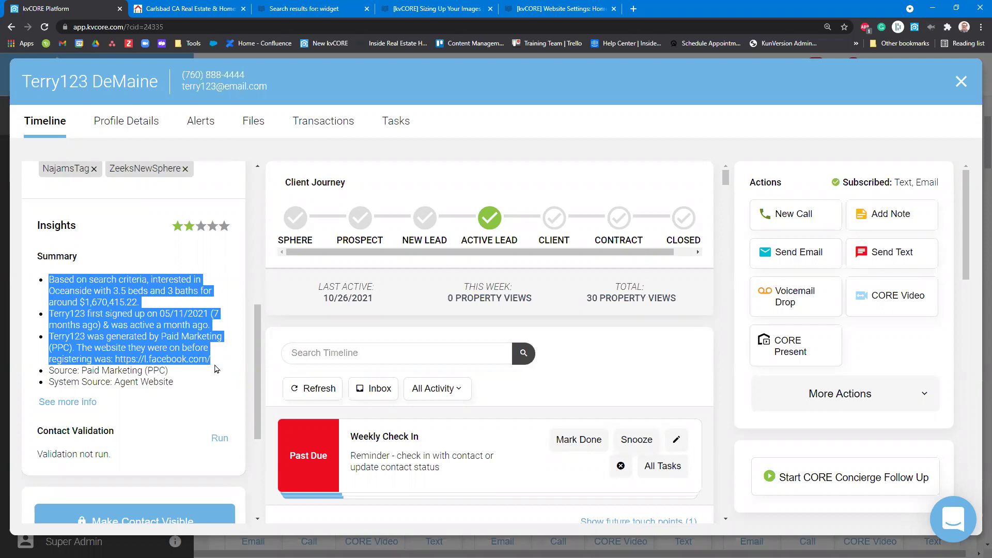
pyautogui.scroll(3, 132, 367)
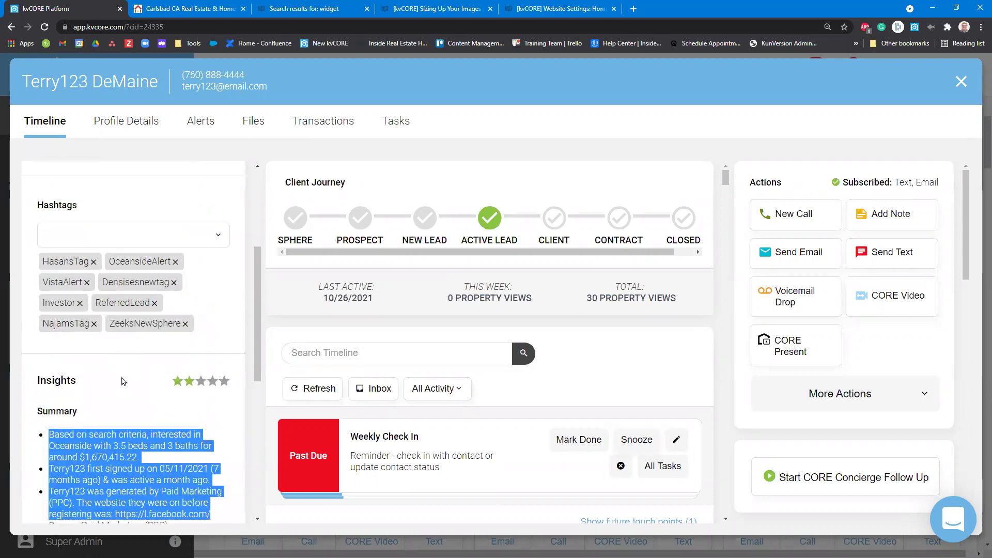
pyautogui.scroll(-2, 122, 384)
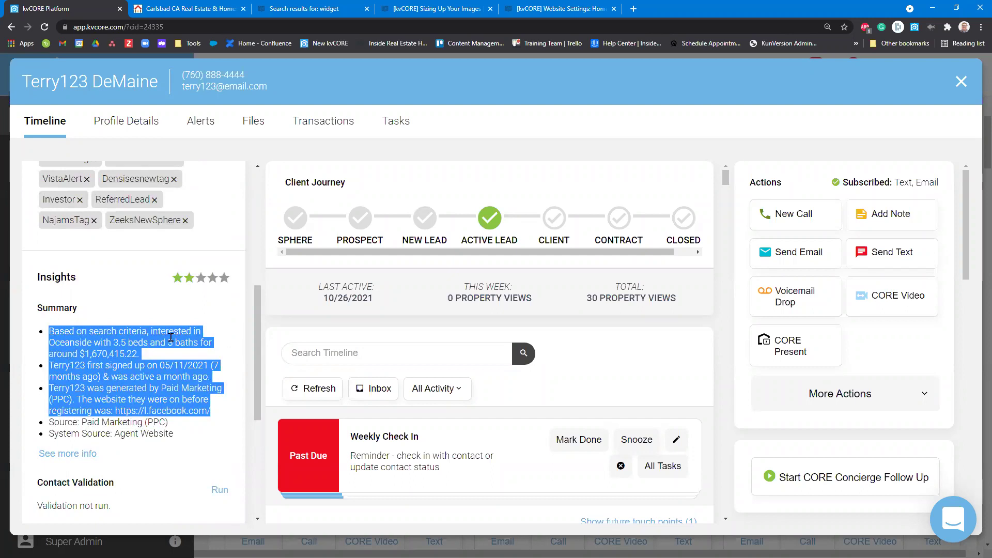
pyautogui.click(961, 81)
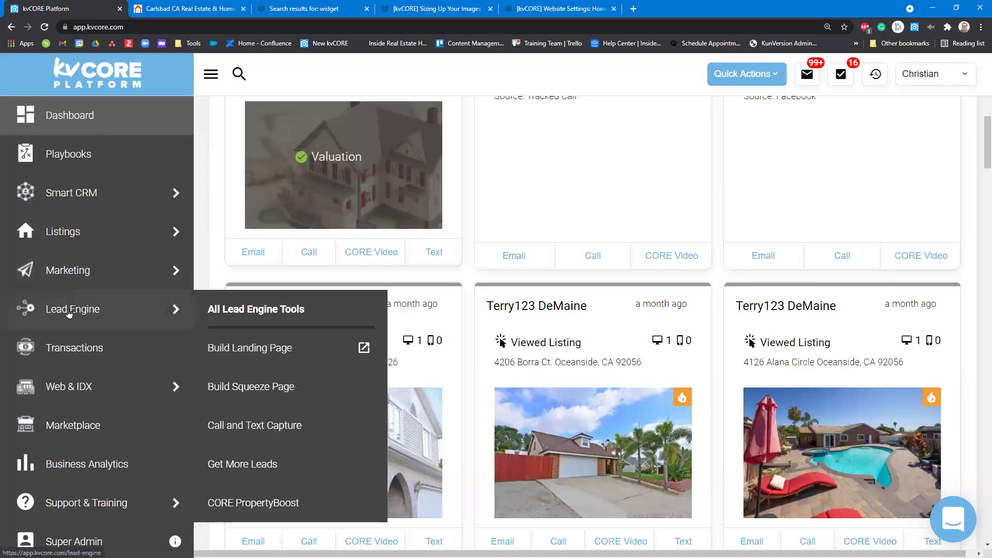
# - Open the full marketing tools overview and locate the Search Alerts tool
pyautogui.click(65, 270)
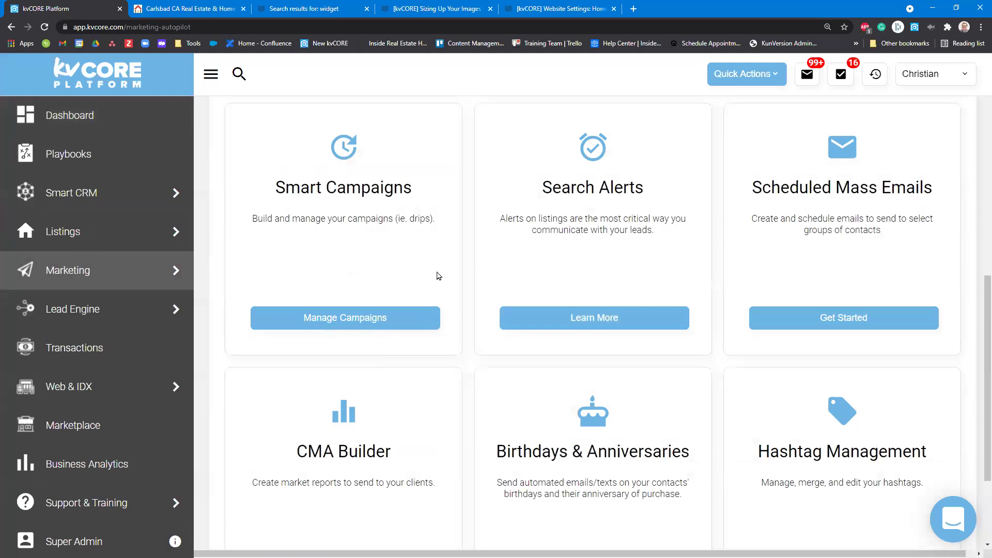
pyautogui.scroll(4, 436, 275)
pyautogui.moveTo(93, 281)
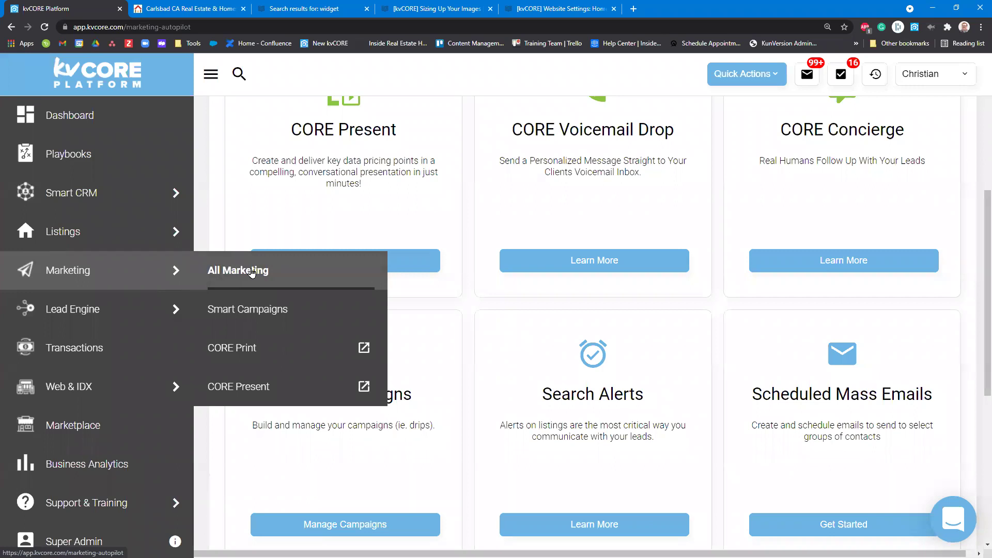
pyautogui.scroll(-5, 423, 339)
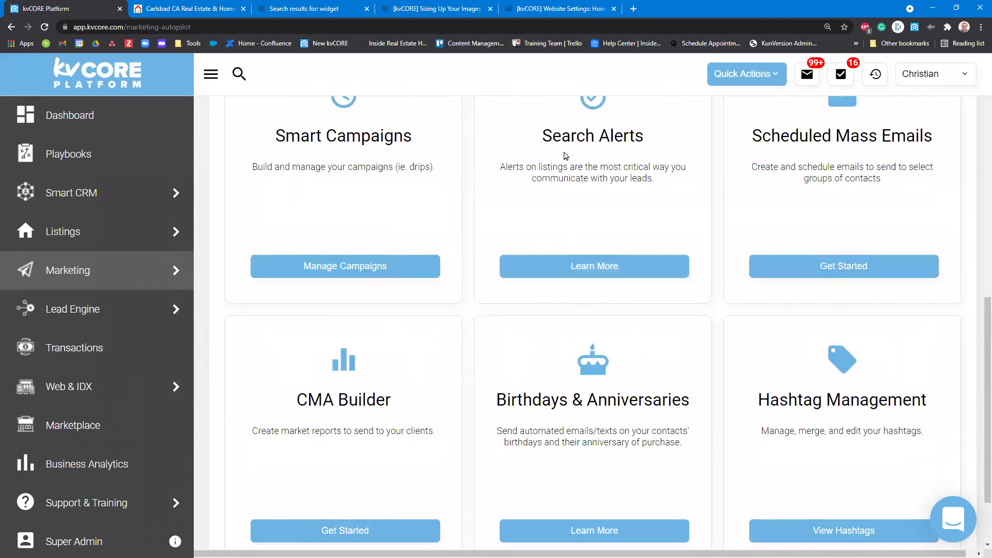
pyautogui.moveTo(575, 146); pyautogui.dragTo(672, 192)
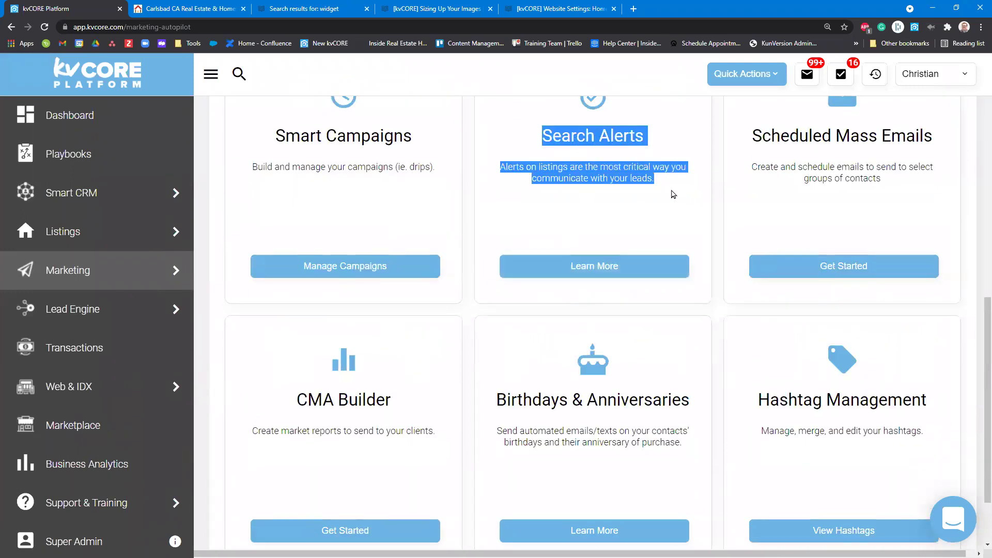
# - Open the Search Alerts page and look over its Auto Assigned Search Alerts section
pyautogui.click(573, 267)
pyautogui.scroll(-5, 331, 289)
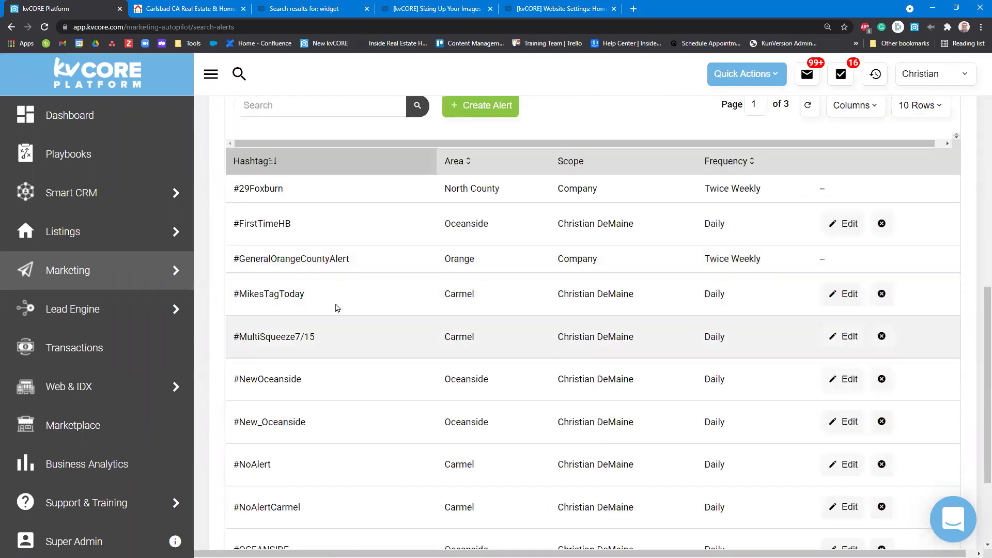
pyautogui.scroll(6, 337, 308)
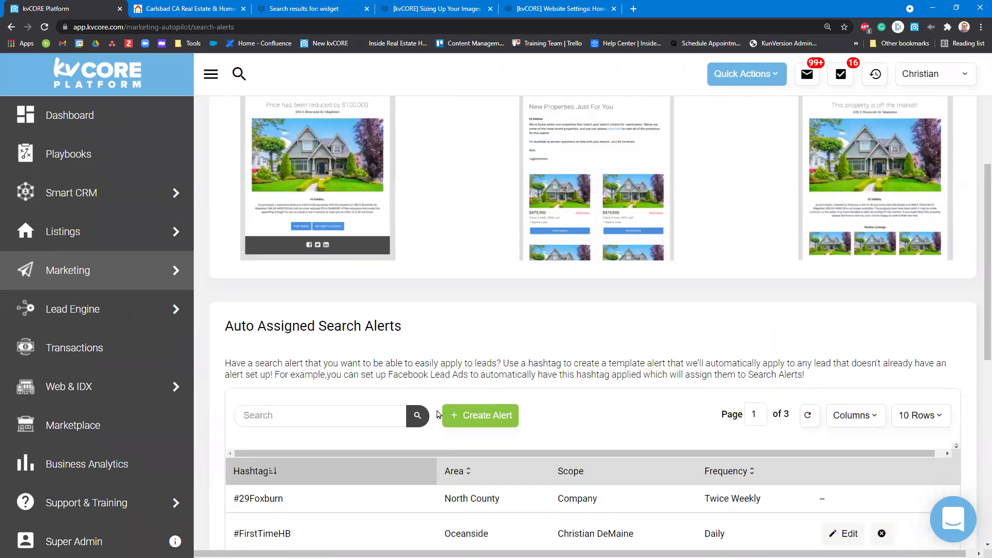
pyautogui.scroll(-4, 462, 426)
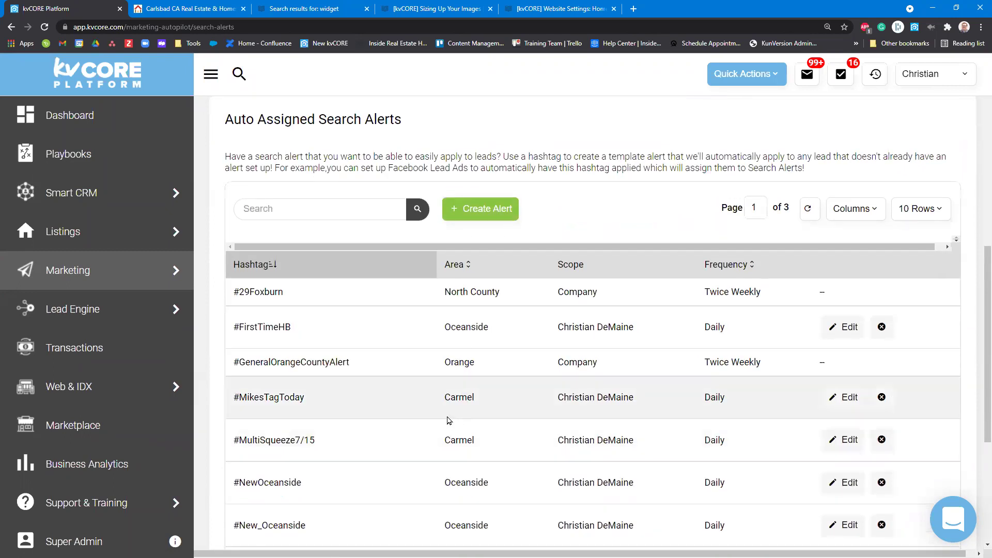
# - Start a new auto-assigned search alert and give it the hashtag PB123mainst
pyautogui.click(479, 208)
pyautogui.click(244, 196)
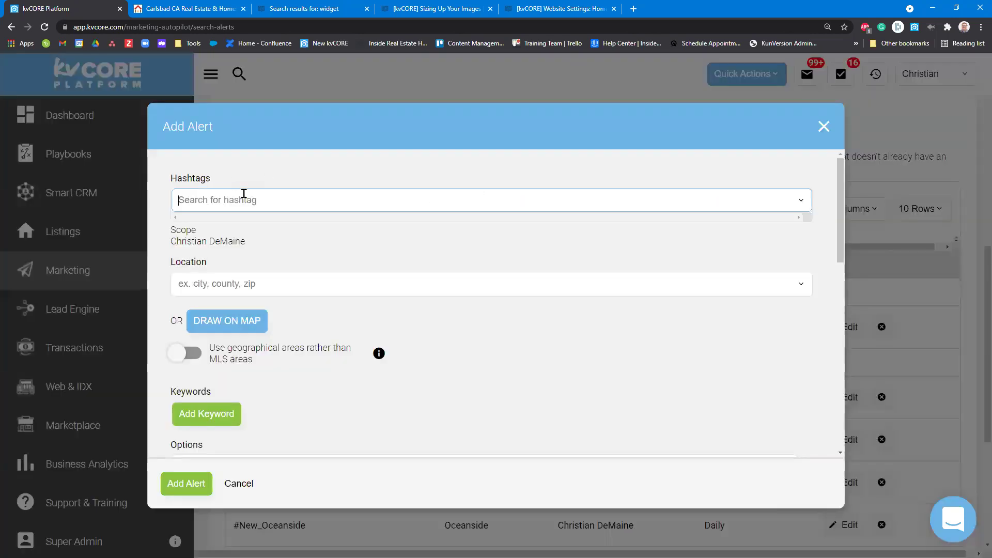
pyautogui.write('P')
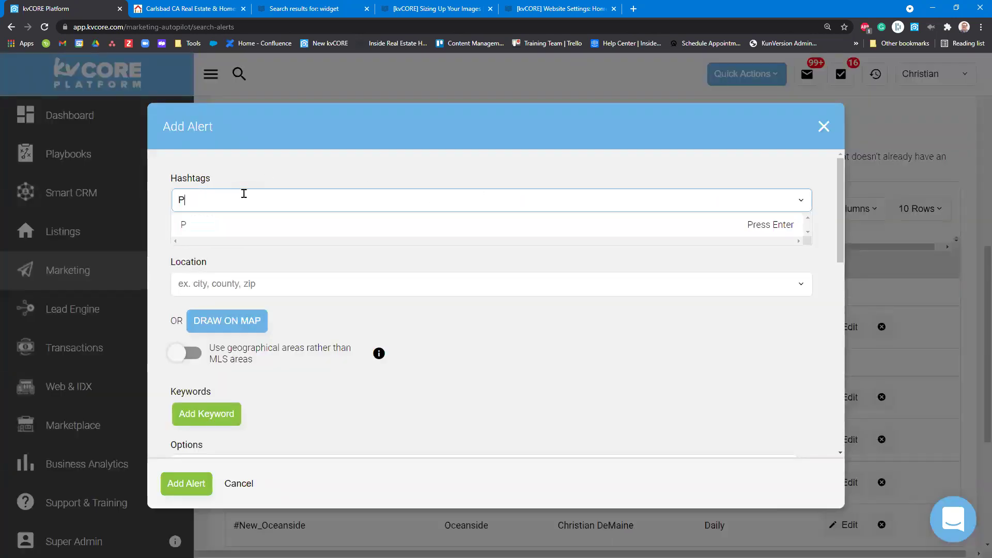
pyautogui.write('B123mainst')
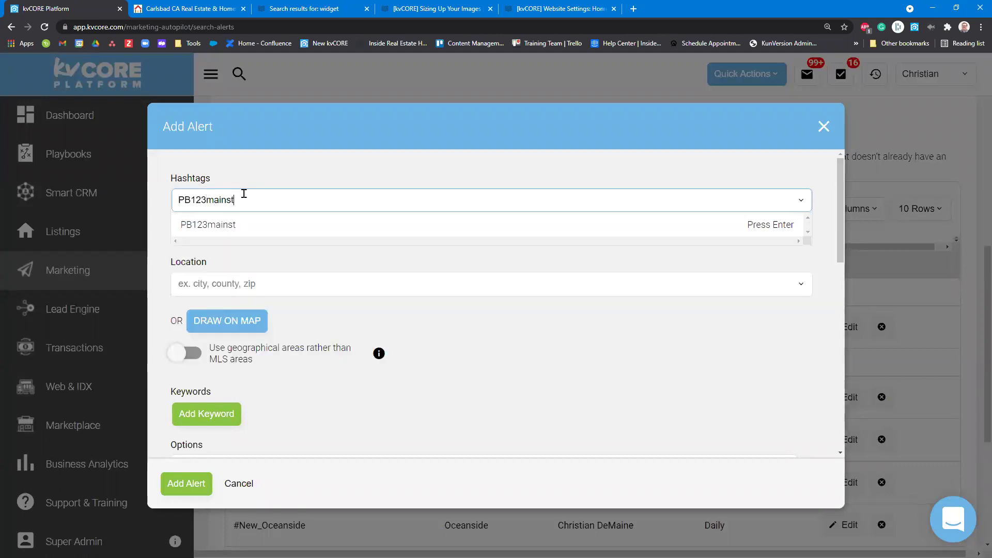
pyautogui.press('Return')
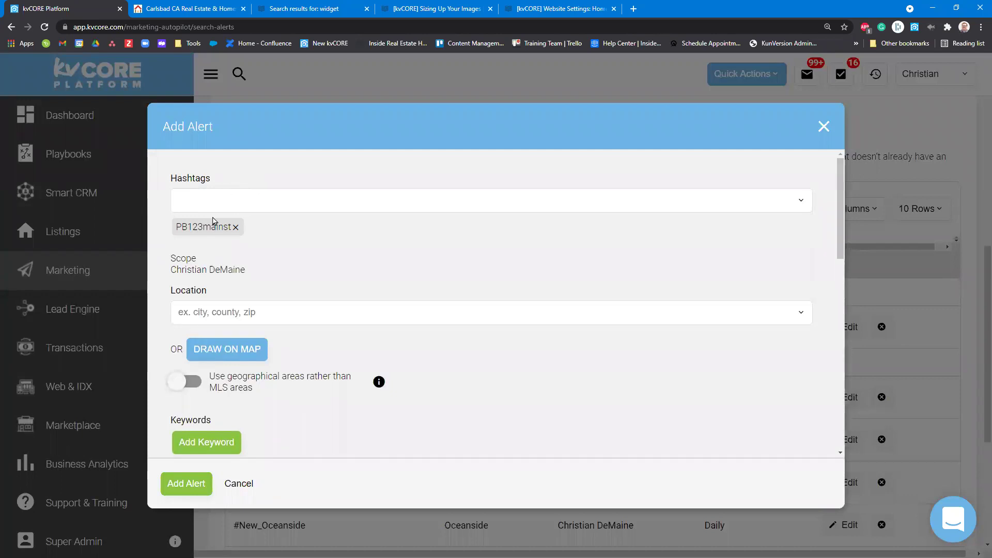
# - Look over the new alert's location, keyword, listing type, beds, baths and price criteria, and cancel the alert
pyautogui.scroll(-2, 242, 297)
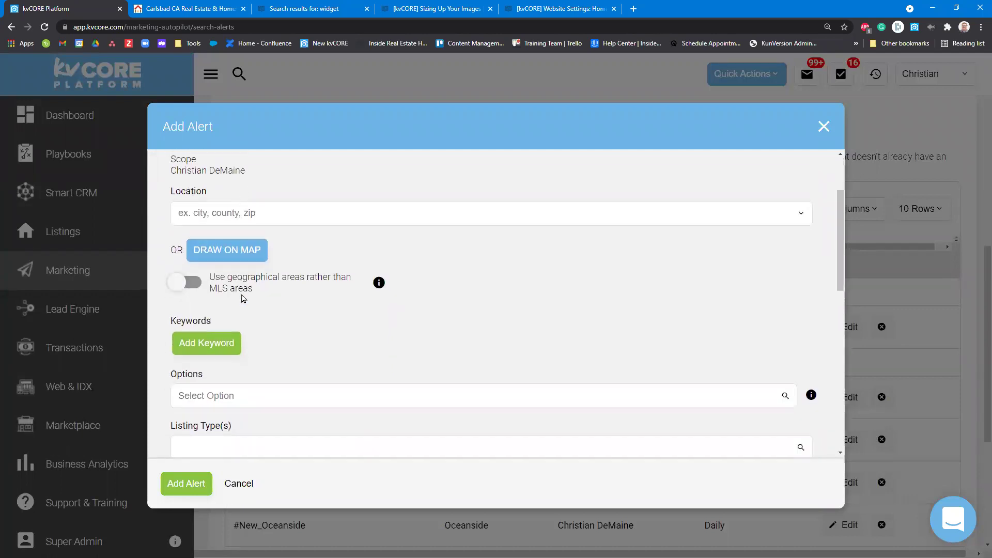
pyautogui.click(217, 210)
pyautogui.scroll(-1, 264, 357)
pyautogui.scroll(-2, 265, 343)
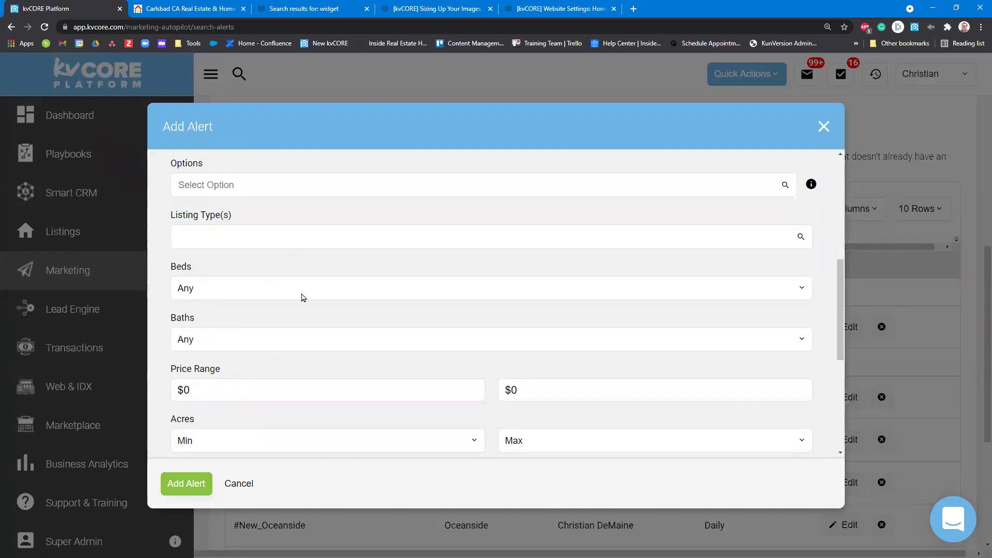
pyautogui.click(240, 486)
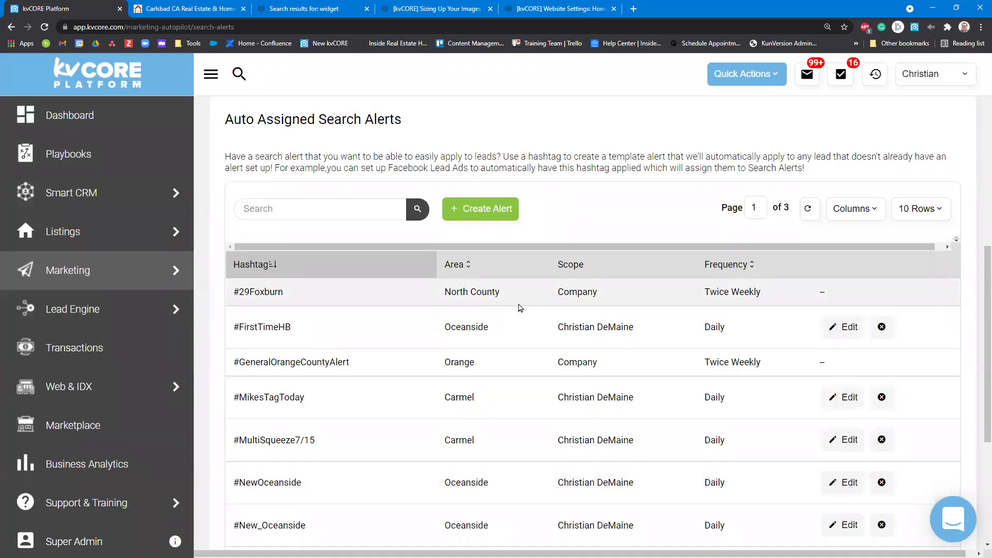
# - Review the rest of the auto-assigned alerts list, the alert examples and the Why Search Alerts introduction
pyautogui.scroll(-5, 520, 309)
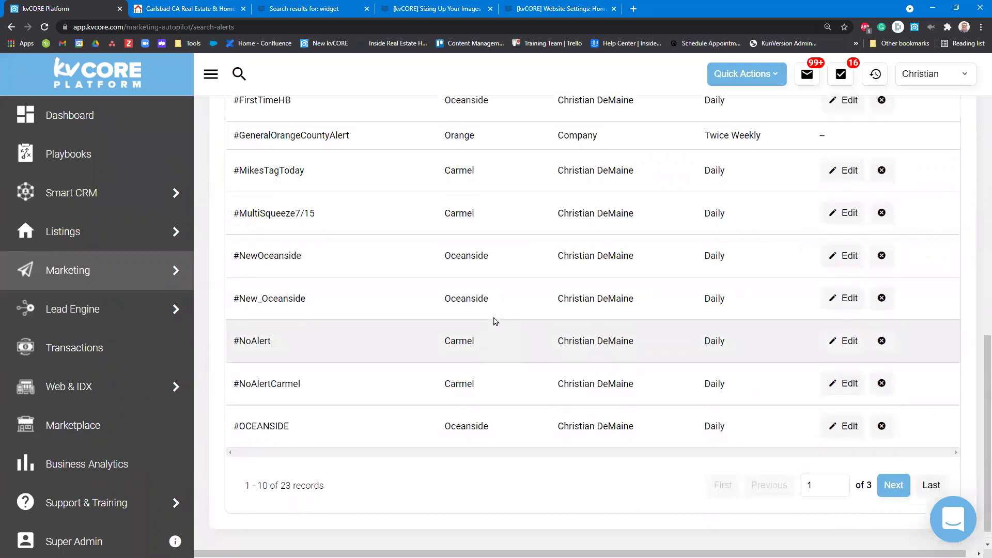
pyautogui.scroll(10, 496, 321)
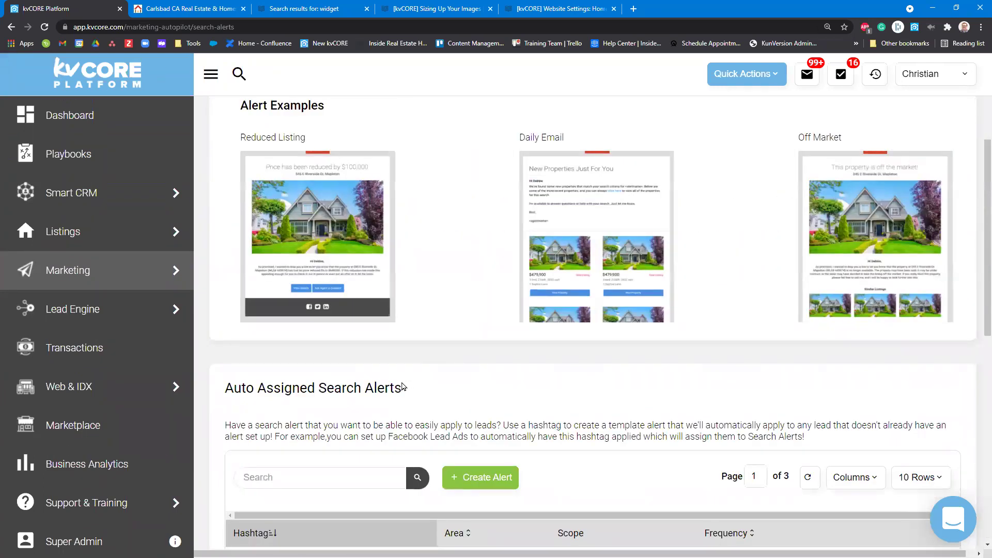
pyautogui.scroll(4, 406, 385)
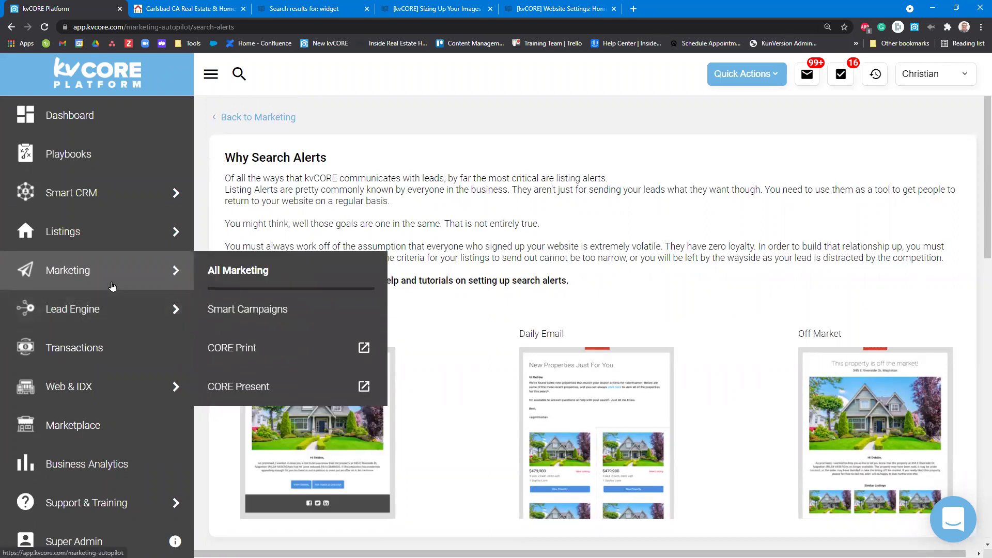
# - Return to the dashboard and look over the summary tiles and the recent lead activity cards
pyautogui.moveTo(122, 209)
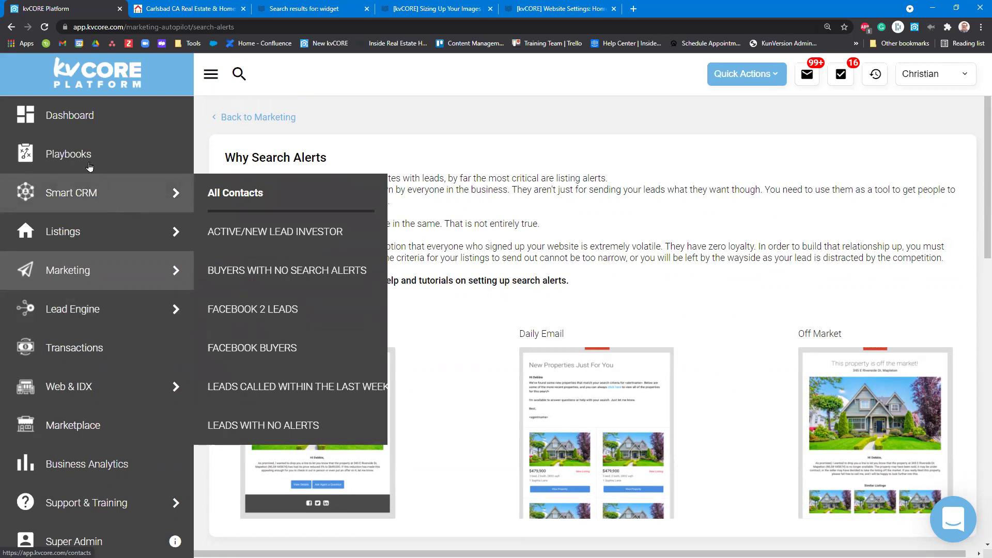
pyautogui.click(70, 115)
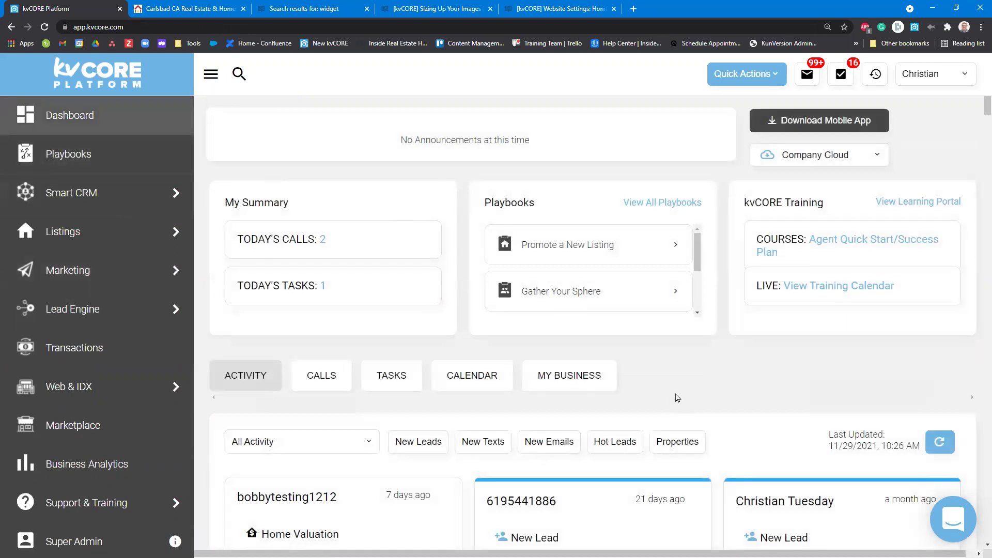
pyautogui.scroll(-8, 731, 382)
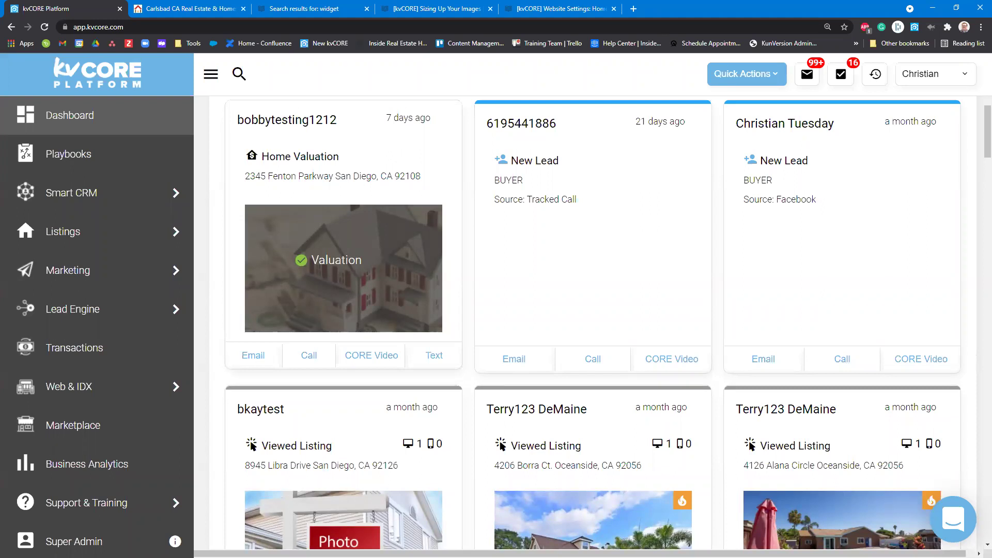
pyautogui.scroll(3, 448, 260)
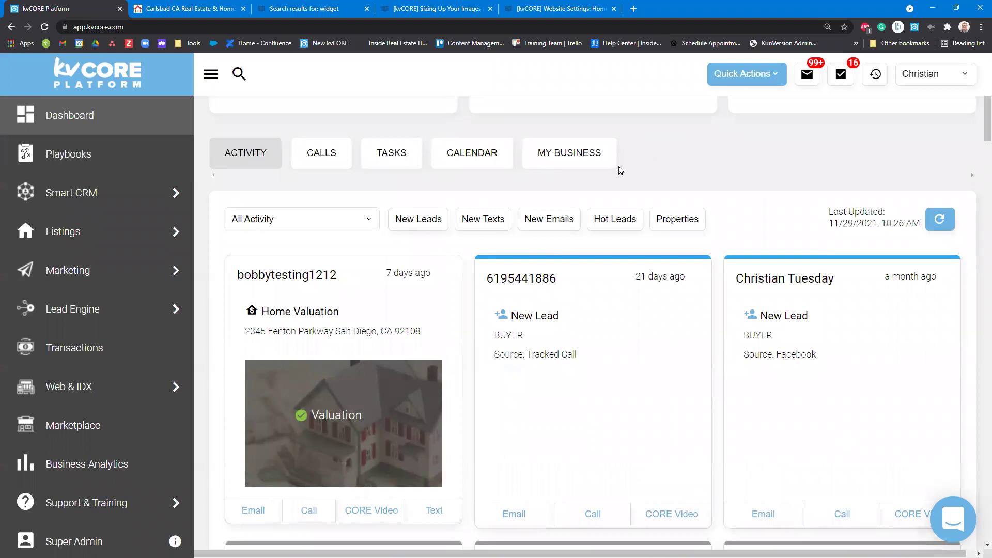
pyautogui.scroll(3, 111, 215)
# - Open the Smart CRM contact list with its filters and examine the Contact Details criteria
pyautogui.click(93, 213)
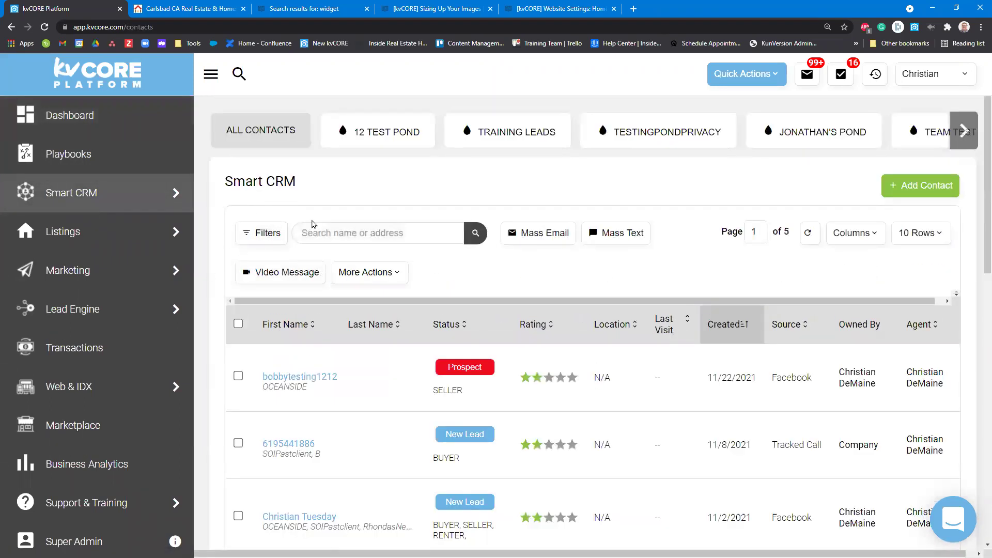
pyautogui.click(252, 236)
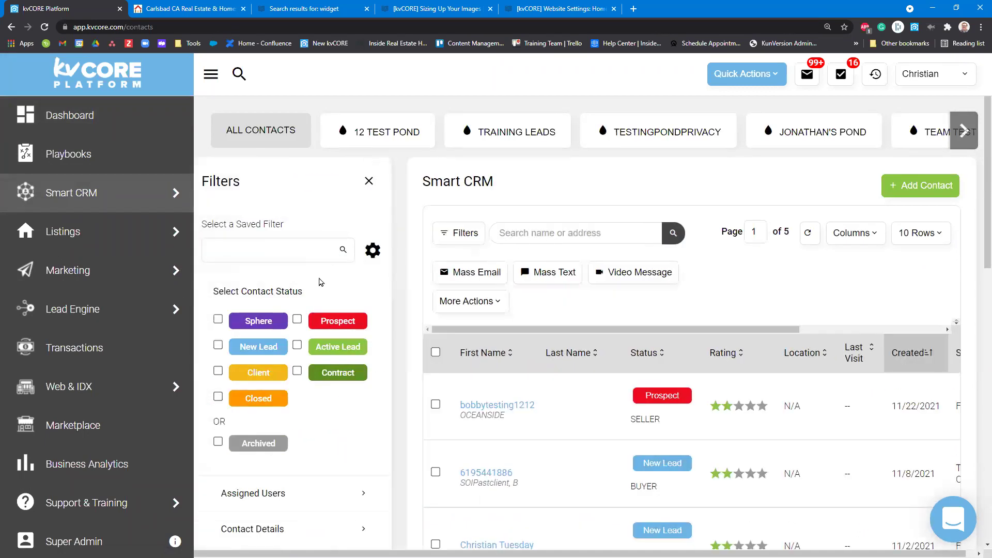
pyautogui.scroll(-4, 269, 355)
pyautogui.click(242, 321)
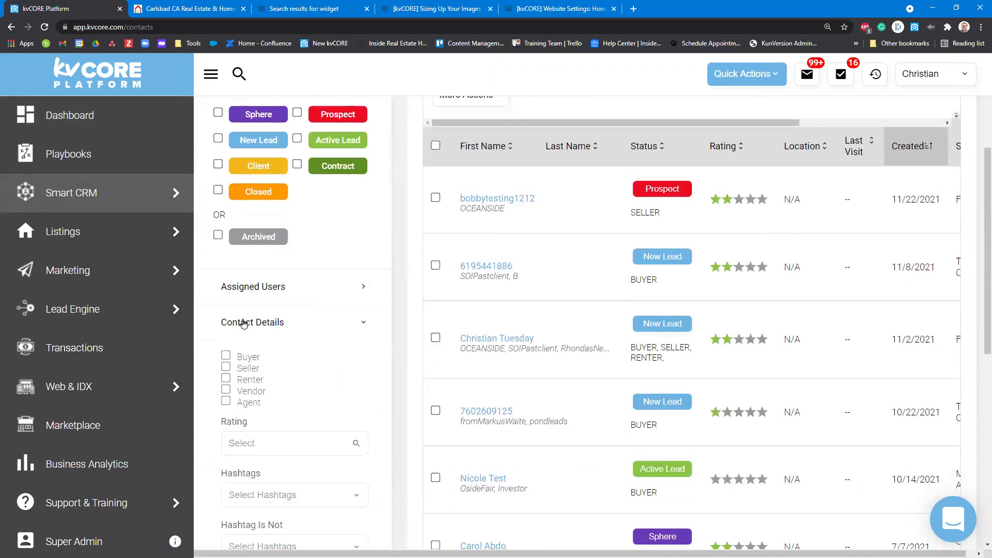
pyautogui.scroll(-2, 245, 368)
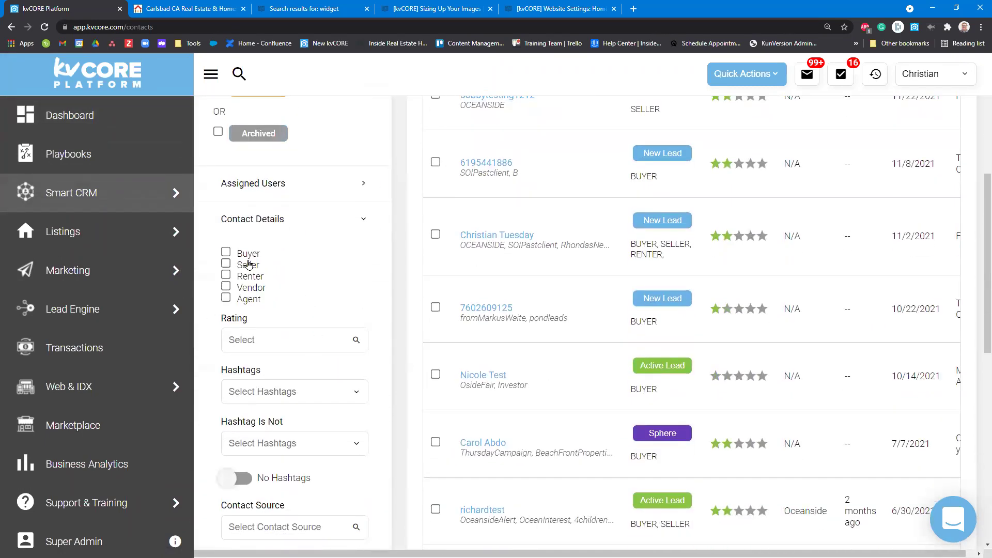
# - Collapse the Contact Details filters and examine the Behavior filters for alerts, market reports, campaigns and responses
pyautogui.click(277, 224)
pyautogui.click(264, 255)
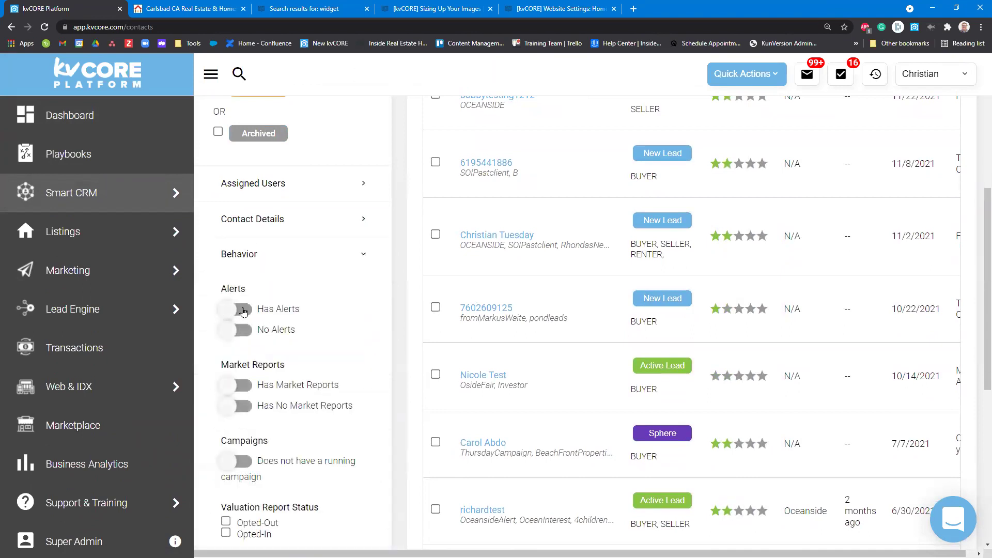
pyautogui.scroll(-2, 261, 336)
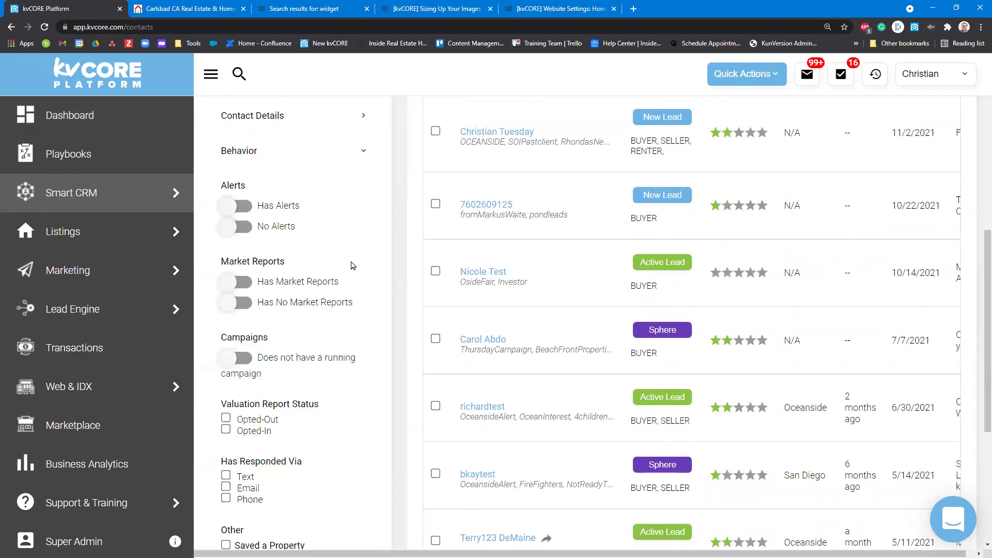
# - Collapse the Behavior filters and close the Smart CRM filter options
pyautogui.scroll(2, 331, 266)
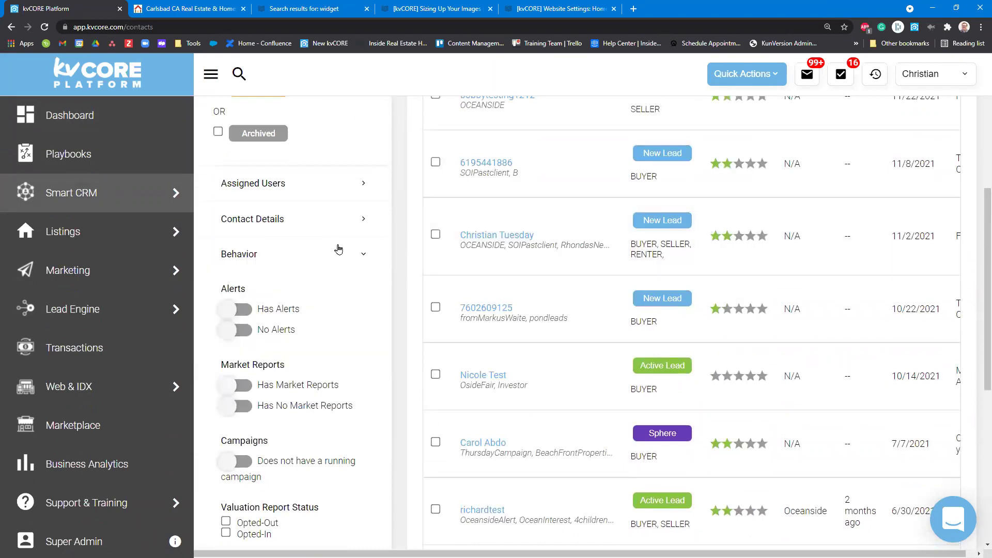
pyautogui.click(355, 257)
pyautogui.scroll(6, 352, 283)
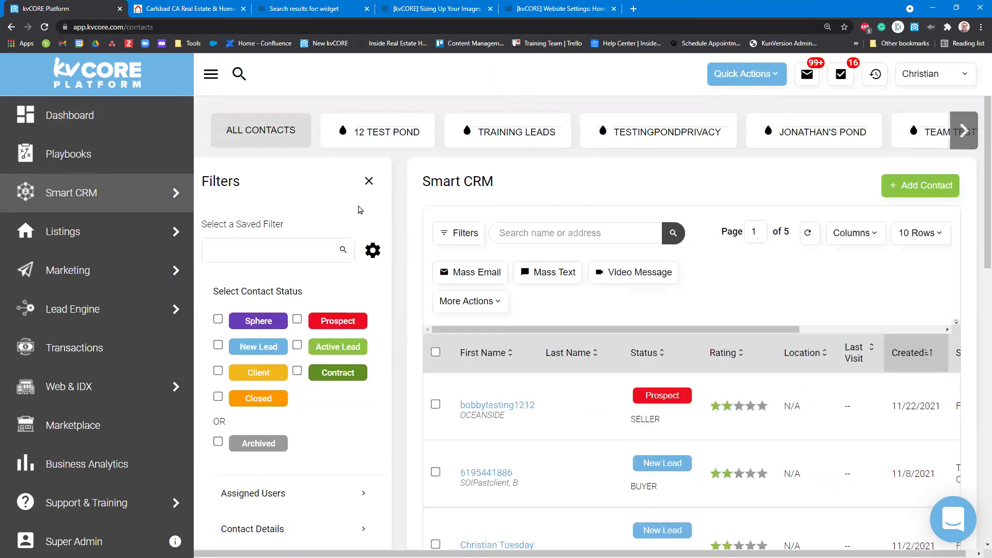
pyautogui.click(367, 179)
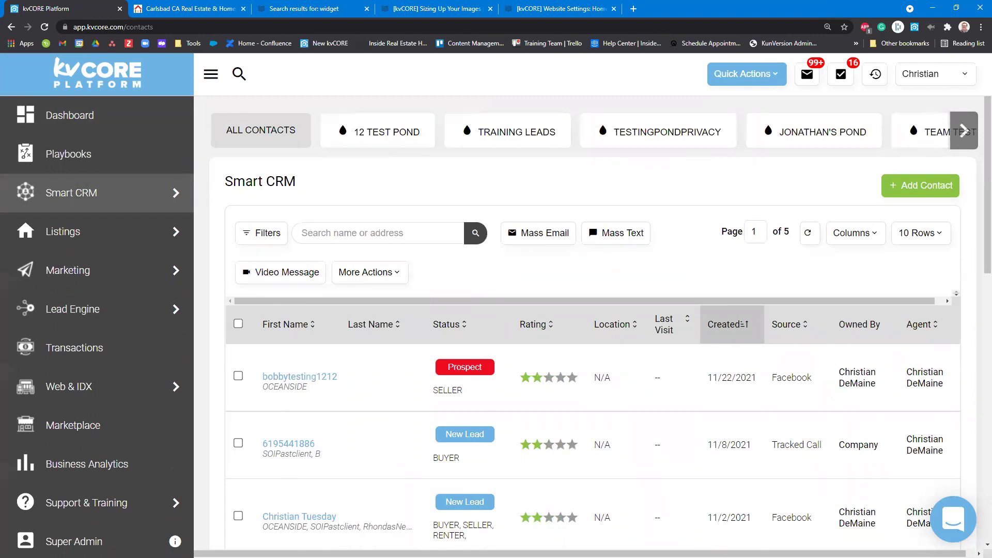
# - Open Playbooks and read the descriptions of Promote a Listing, Gather Your Sphere and Work Your Sphere
pyautogui.click(100, 156)
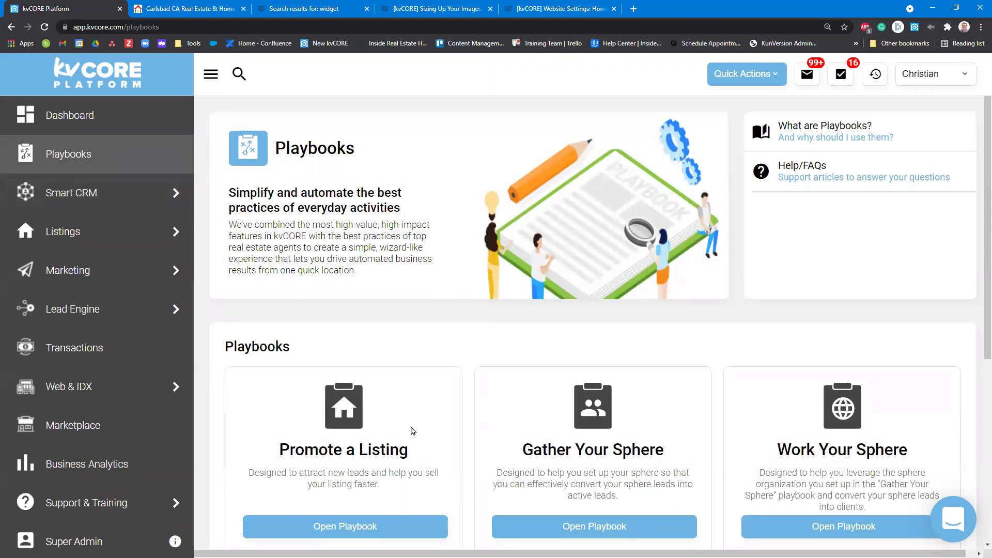
pyautogui.scroll(-1, 393, 353)
pyautogui.scroll(-3, 394, 354)
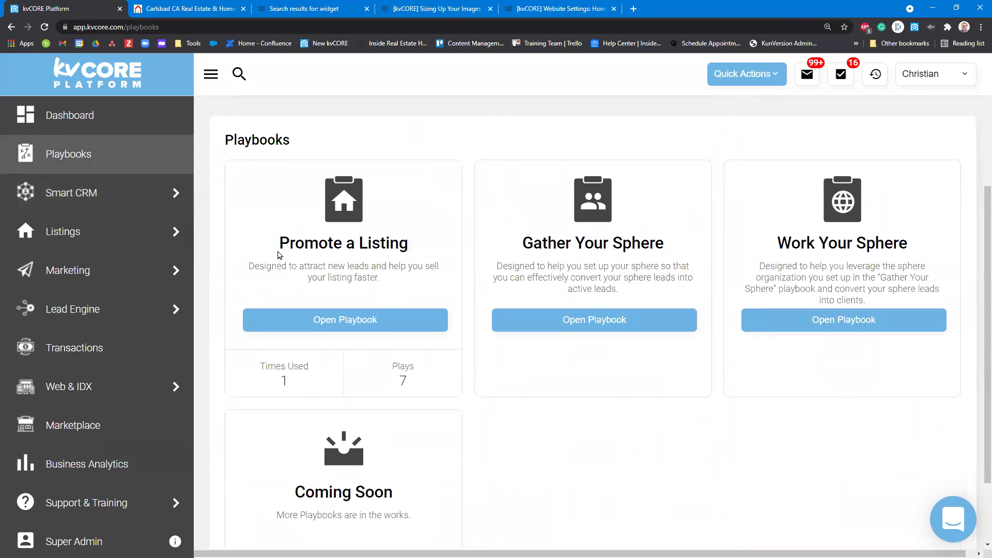
pyautogui.moveTo(283, 237); pyautogui.dragTo(396, 283)
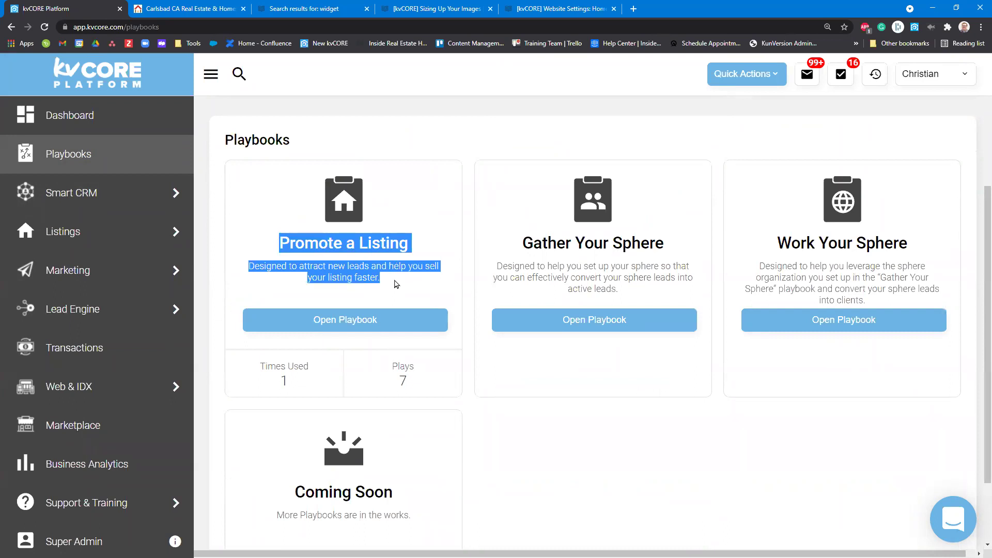
pyautogui.click(569, 259)
pyautogui.moveTo(534, 241); pyautogui.dragTo(667, 300)
pyautogui.moveTo(773, 243); pyautogui.dragTo(873, 315)
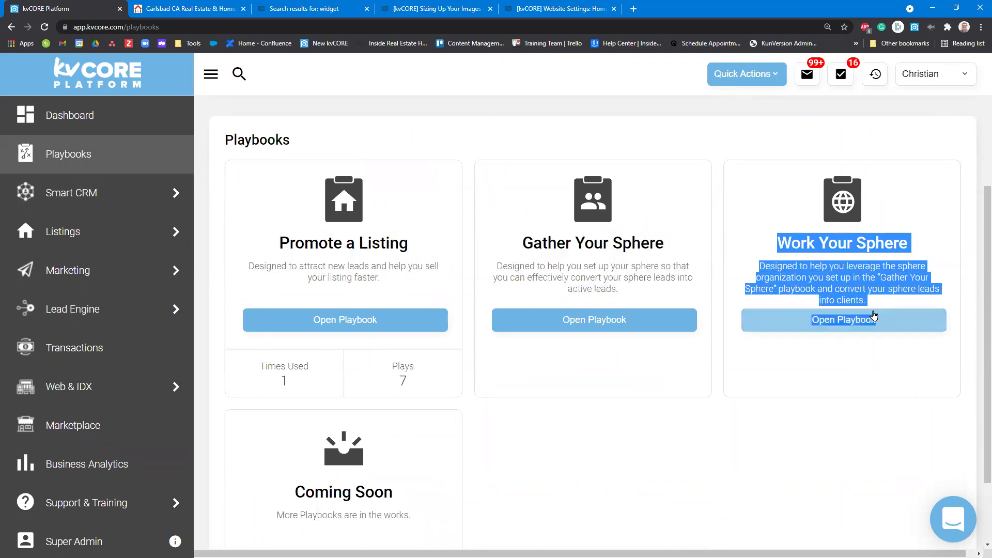
# - Look at the Coming Soon playbook card and reread the Promote a Listing title and description
pyautogui.scroll(-2, 393, 382)
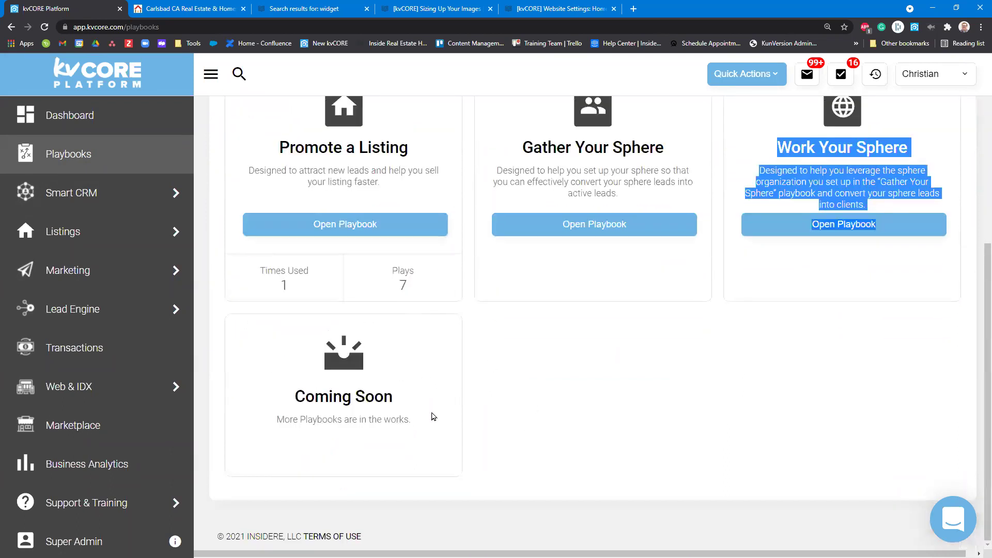
pyautogui.scroll(4, 436, 293)
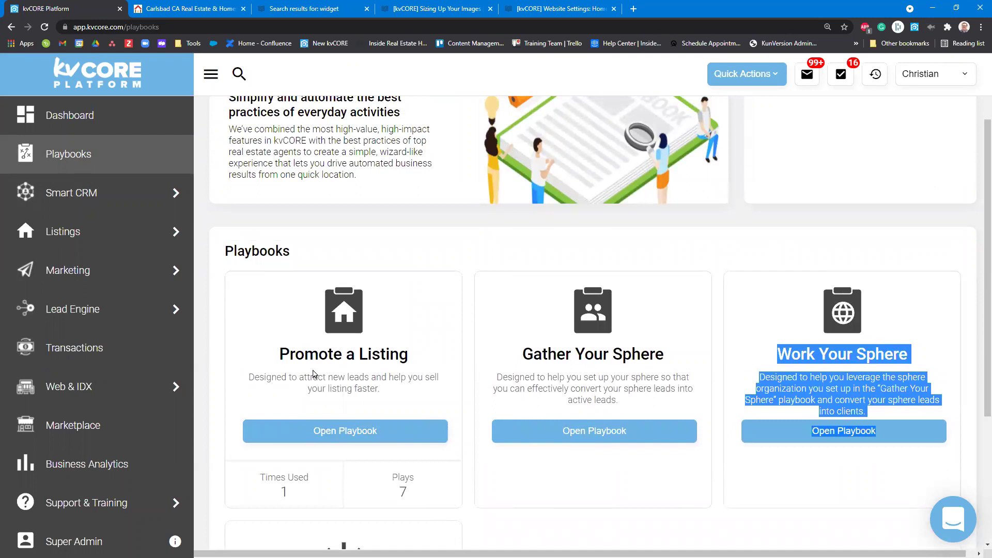
pyautogui.moveTo(153, 187)
pyautogui.moveTo(280, 354); pyautogui.dragTo(422, 398)
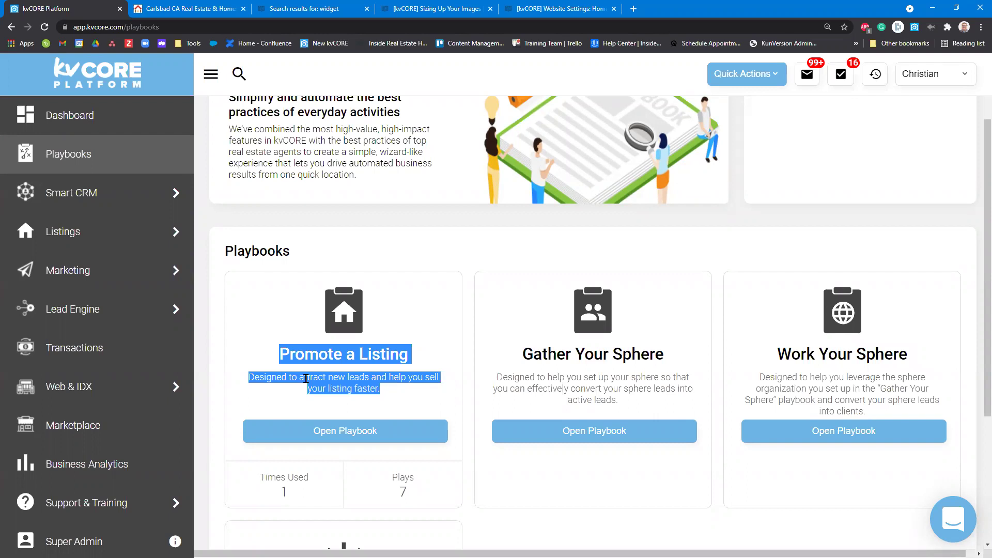
pyautogui.moveTo(279, 354); pyautogui.dragTo(421, 350)
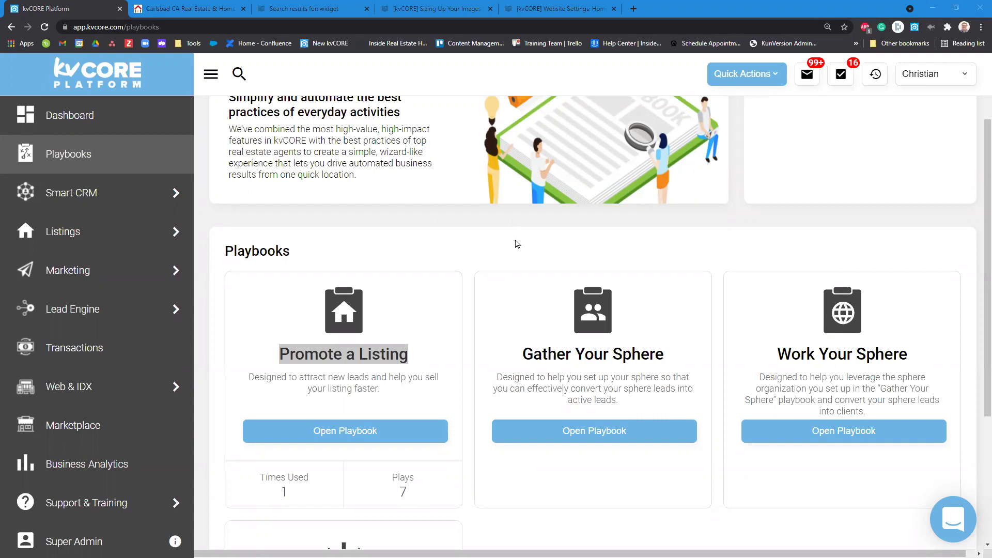
# - Return to the dashboard and look over the recent lead activity cards
pyautogui.scroll(2, 513, 244)
pyautogui.click(102, 117)
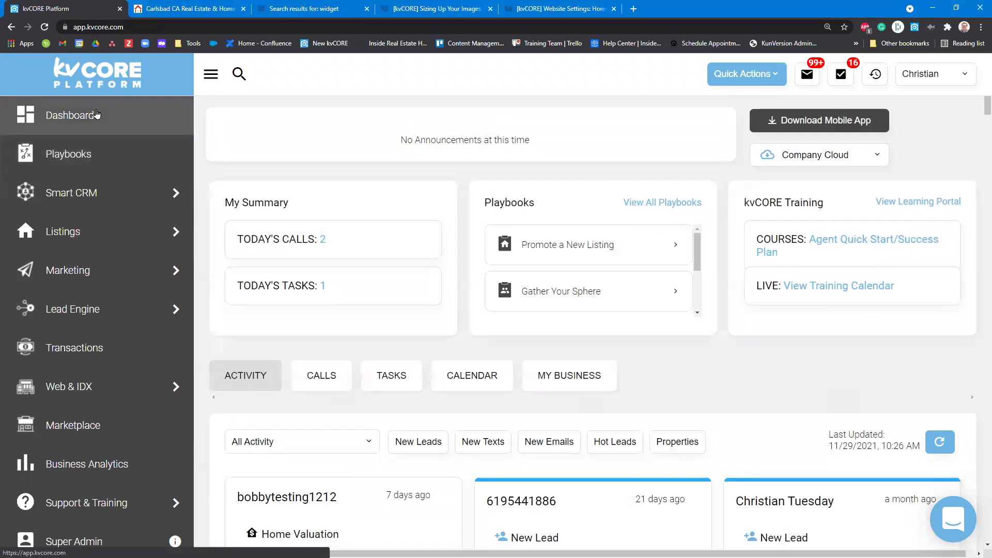
pyautogui.moveTo(129, 203)
pyautogui.moveTo(89, 266)
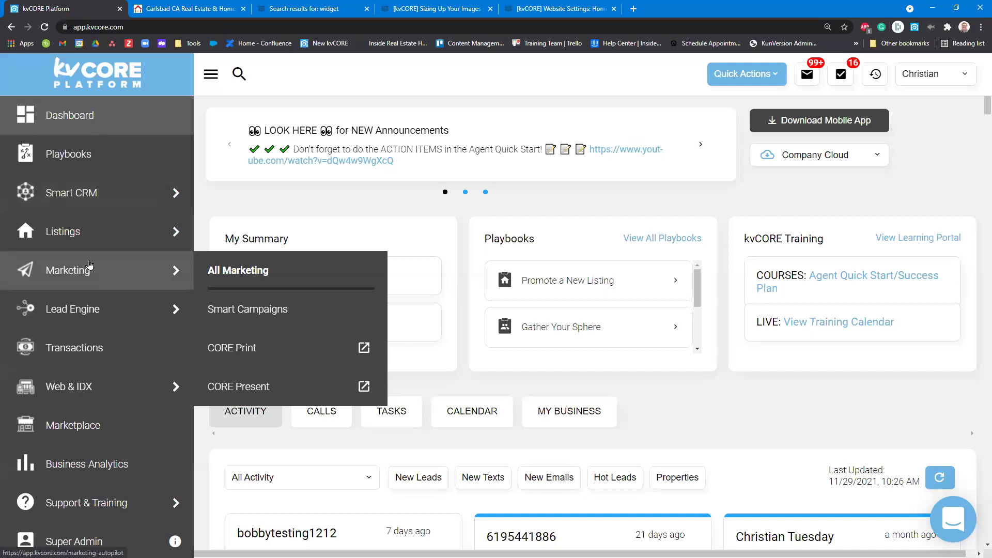
pyautogui.scroll(-5, 99, 252)
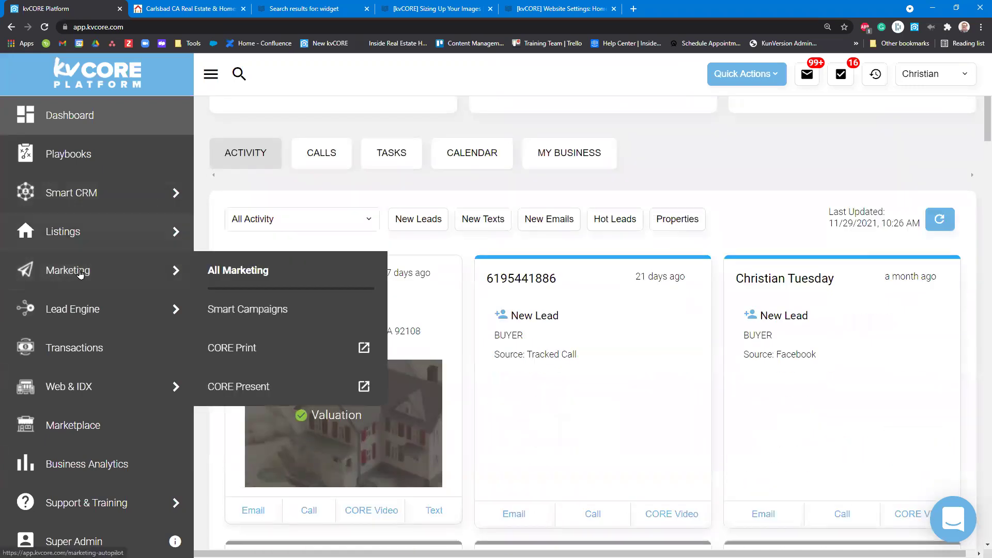
# - Open the All Marketing overview, read the Search Alerts card and go through the Search Alerts page
pyautogui.click(257, 270)
pyautogui.scroll(-3, 635, 336)
pyautogui.moveTo(541, 289); pyautogui.dragTo(655, 335)
pyautogui.click(597, 421)
pyautogui.scroll(-3, 588, 362)
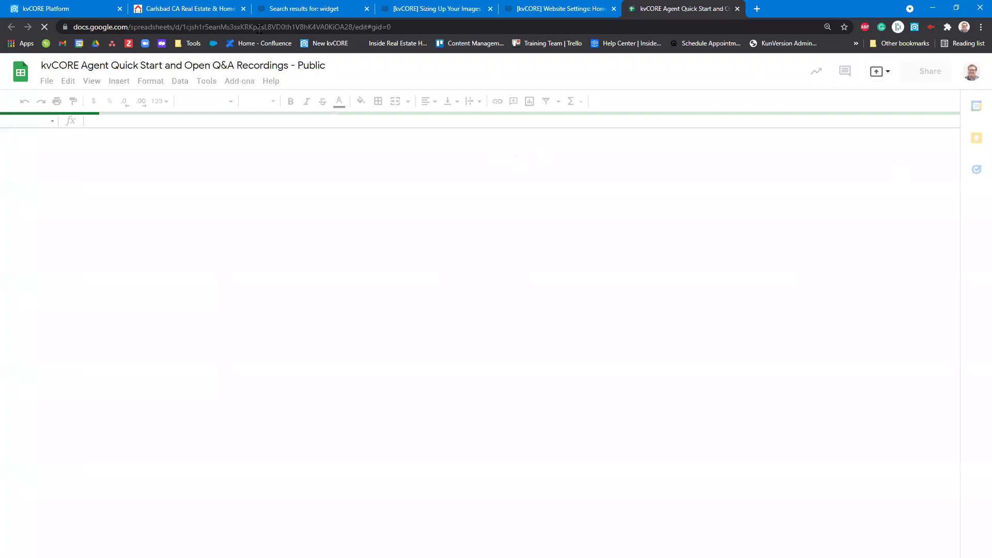
# - Select the web address of the kvCORE Agent Quick Start and Open Q&A Recordings spreadsheet and go back to the kvCORE dashboard
pyautogui.click(259, 26)
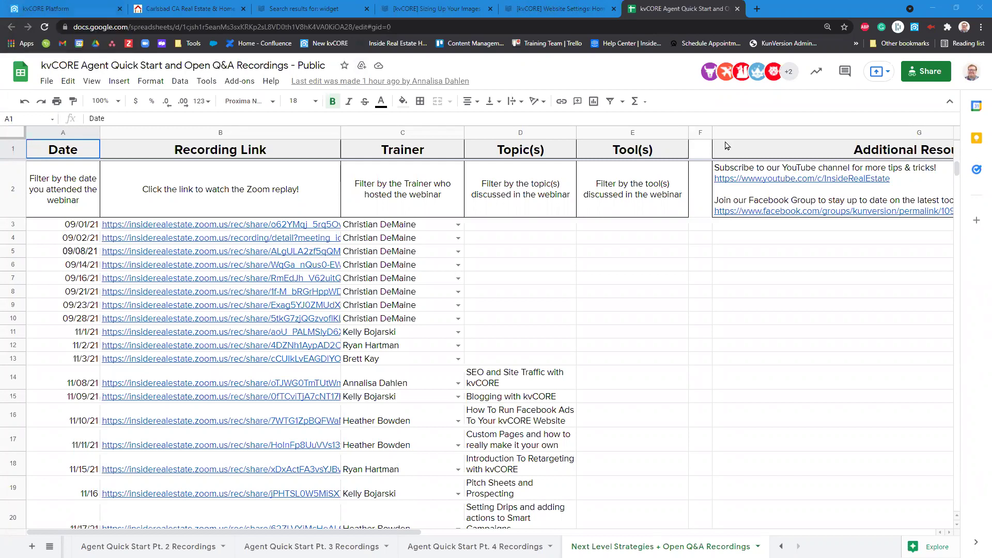
pyautogui.click(104, 9)
pyautogui.scroll(10, 401, 231)
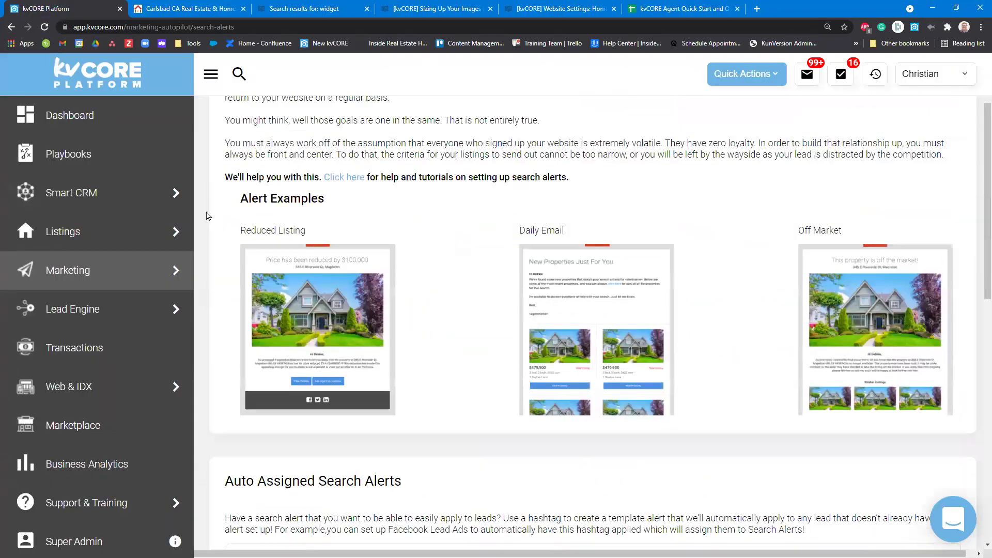
pyautogui.click(119, 125)
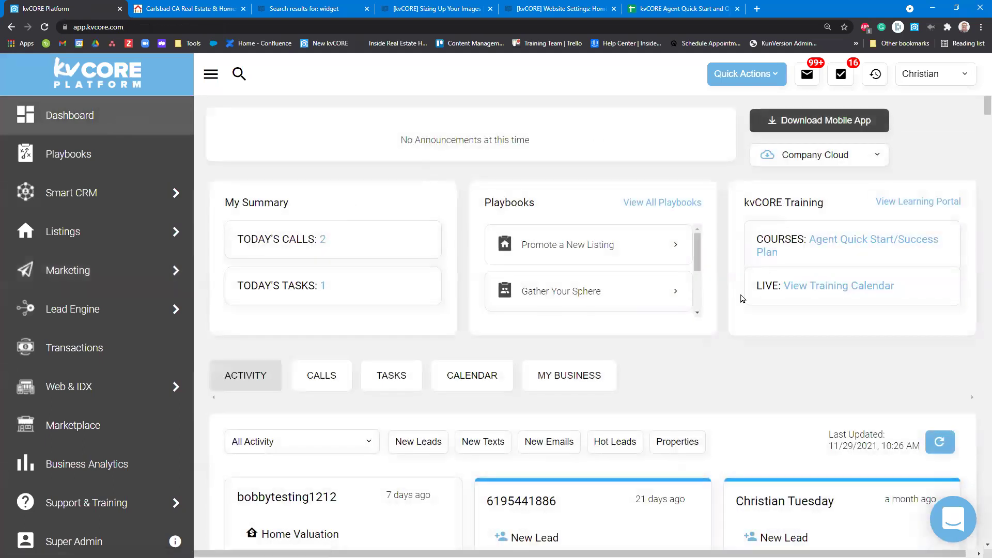